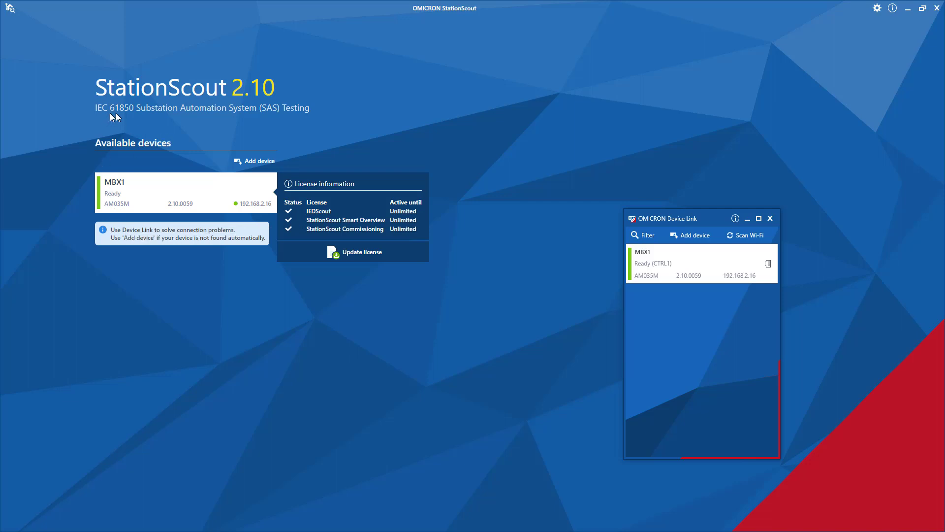
View MBX1's IP configuration: fixed address 192.168.2.16, subnet mask 255.255.255.0, gateway 0.0.0.0
left_click(688, 271)
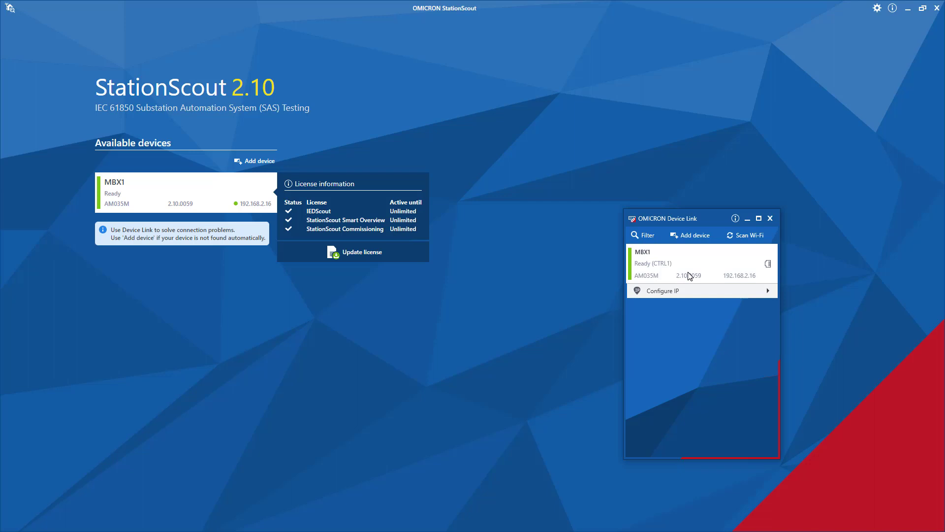
left_click(693, 291)
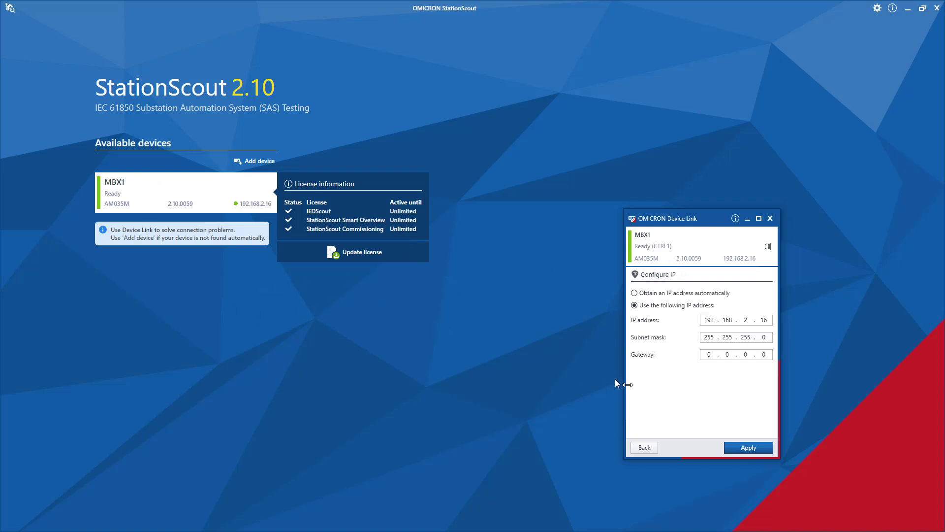
Leave MBX1's IP settings unchanged and close Device Link, returning to StationScout
left_click(645, 447)
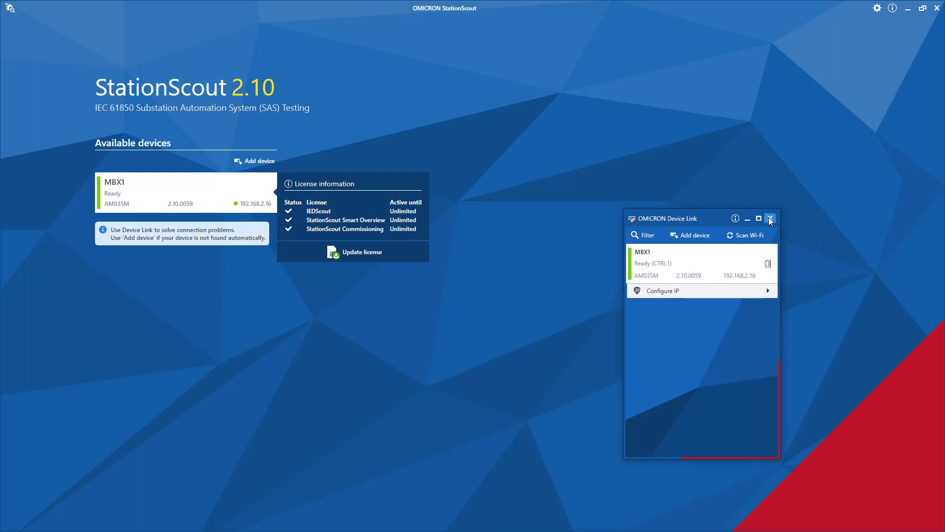
left_click(770, 219)
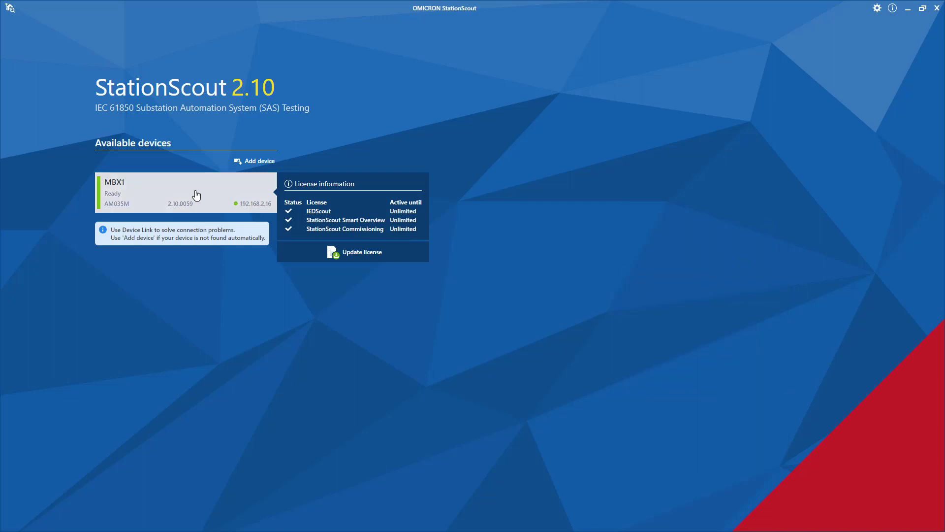
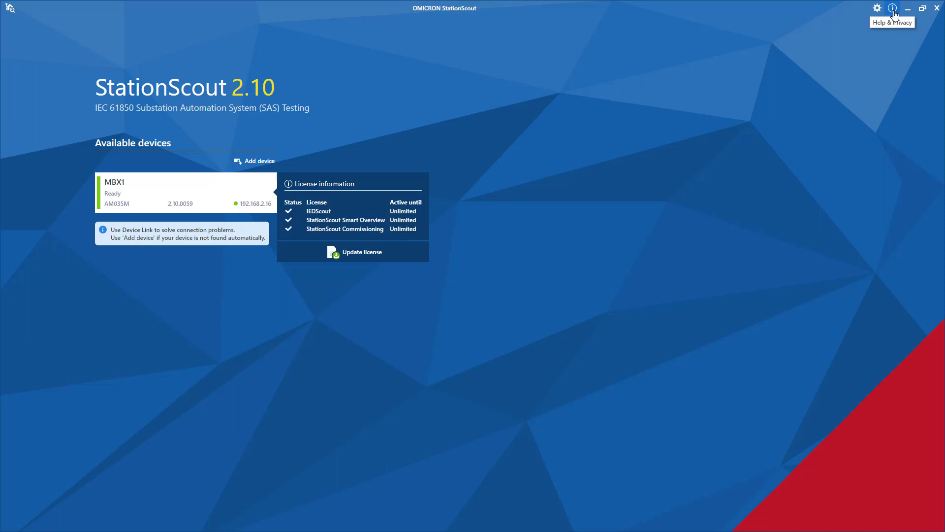
In StationScout help, open 'Importing SCL files' under Setting up StationScout and read its SCL requirements
left_click(894, 10)
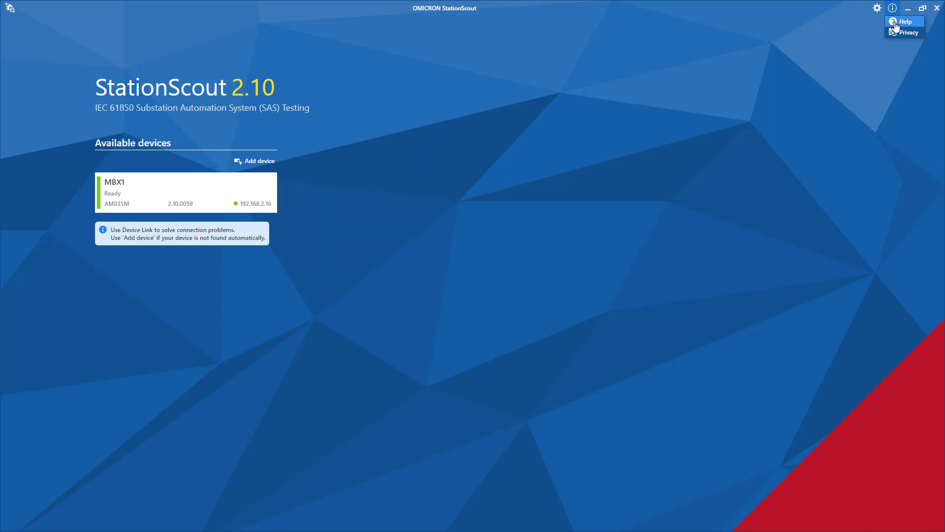
left_click(905, 22)
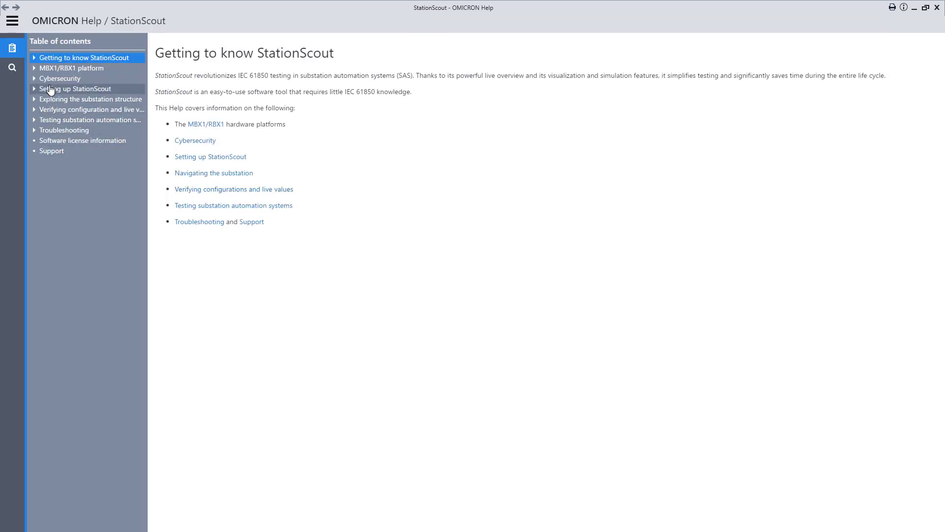
left_click(50, 88)
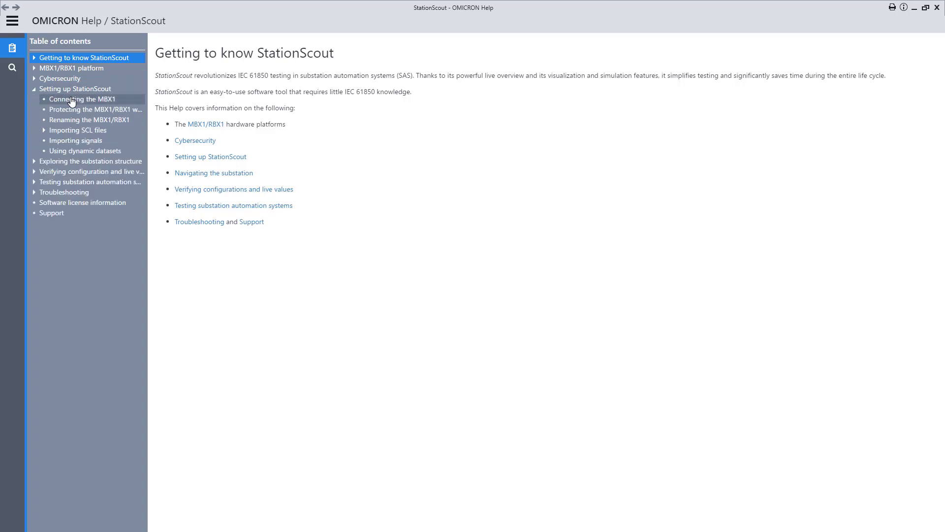
left_click(71, 131)
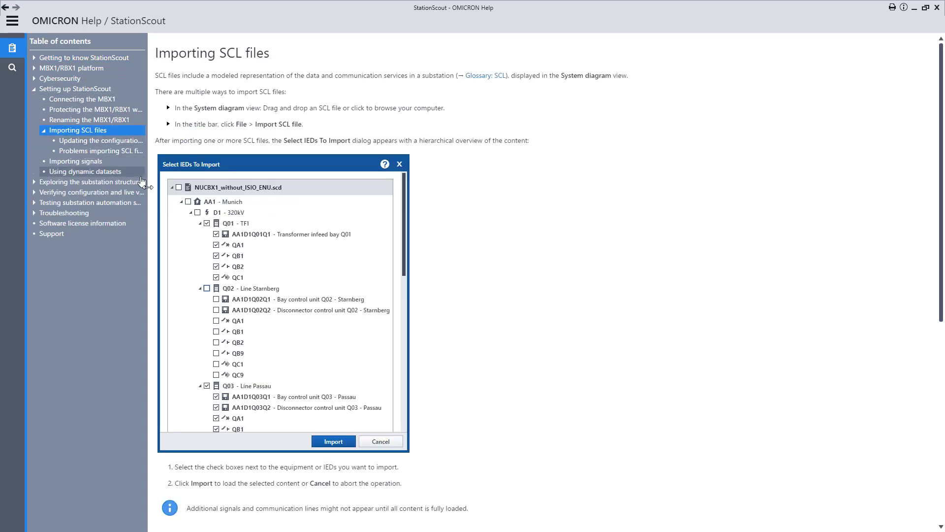
scroll(297, 224, "down", 3)
scroll(297, 224, "down", 5)
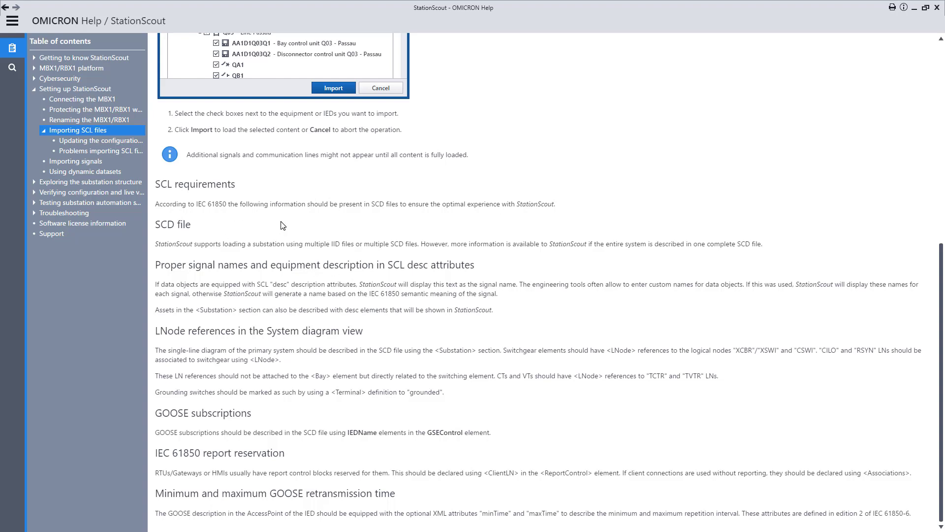
Browse the substation structure help pages: Moving elements, Creating custom sections and IED
left_click(34, 183)
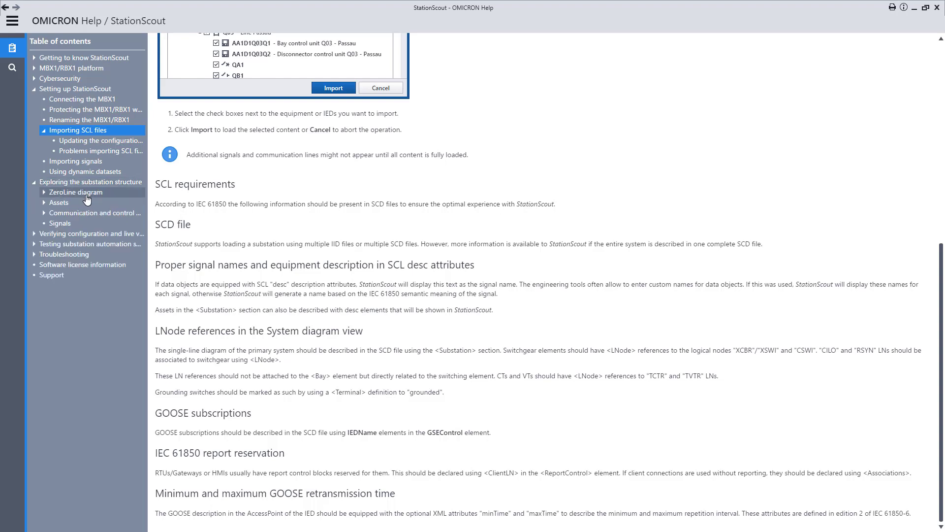
left_click(44, 193)
left_click(91, 204)
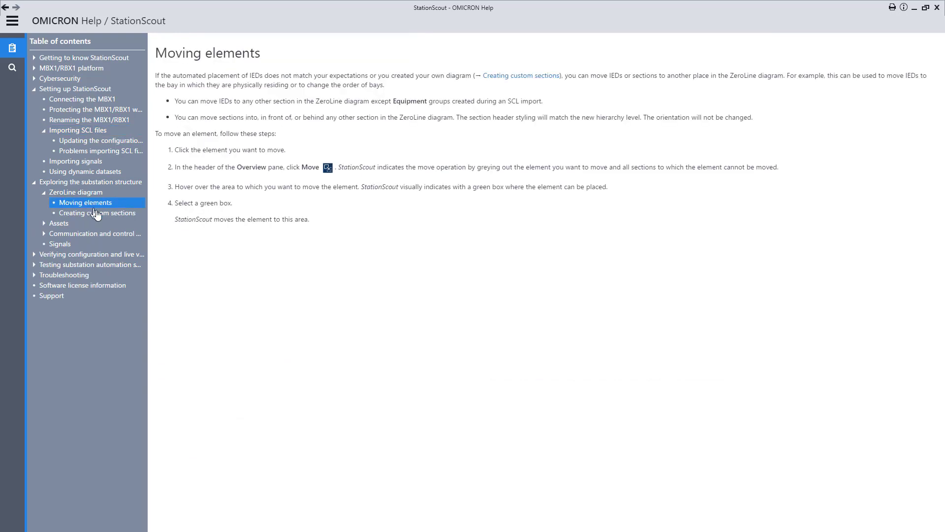
left_click(93, 214)
left_click(44, 224)
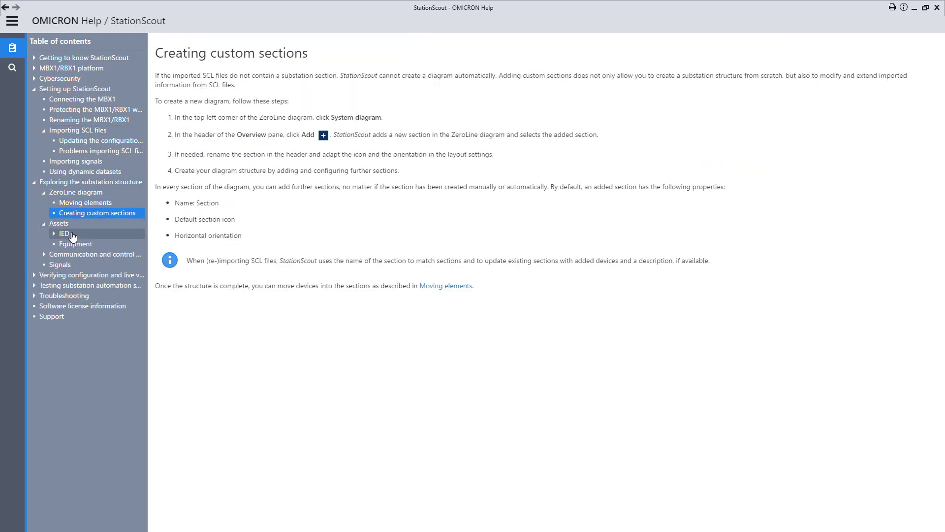
left_click(64, 234)
left_click(54, 233)
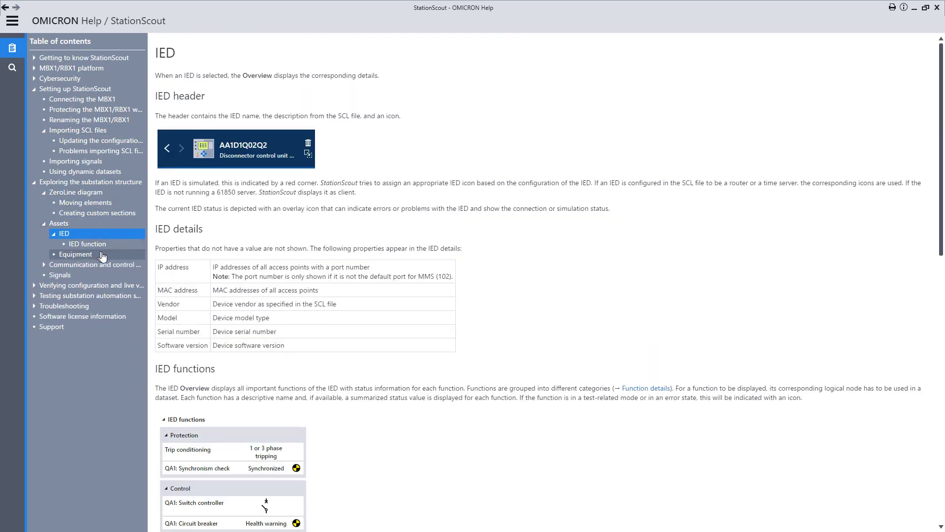
Read the Device configuration, Network, Time synchronization, Simulation, Live status and Exporting nameplate data pages
left_click(34, 285)
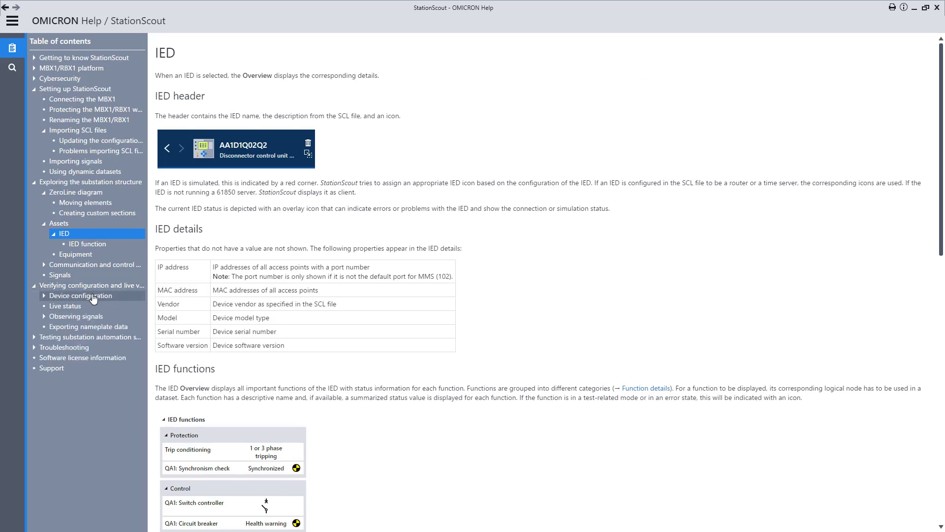
left_click(82, 296)
left_click(83, 306)
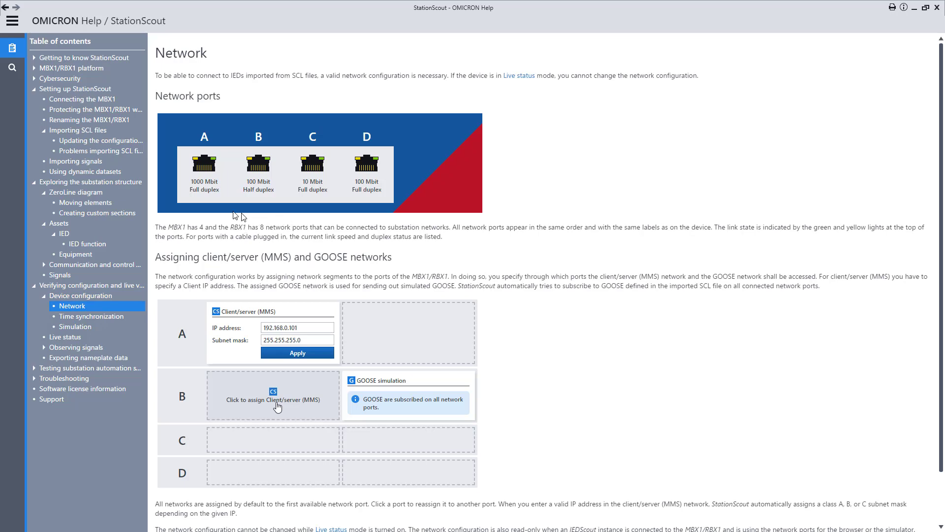
scroll(253, 238, "down", 1)
left_click(91, 317)
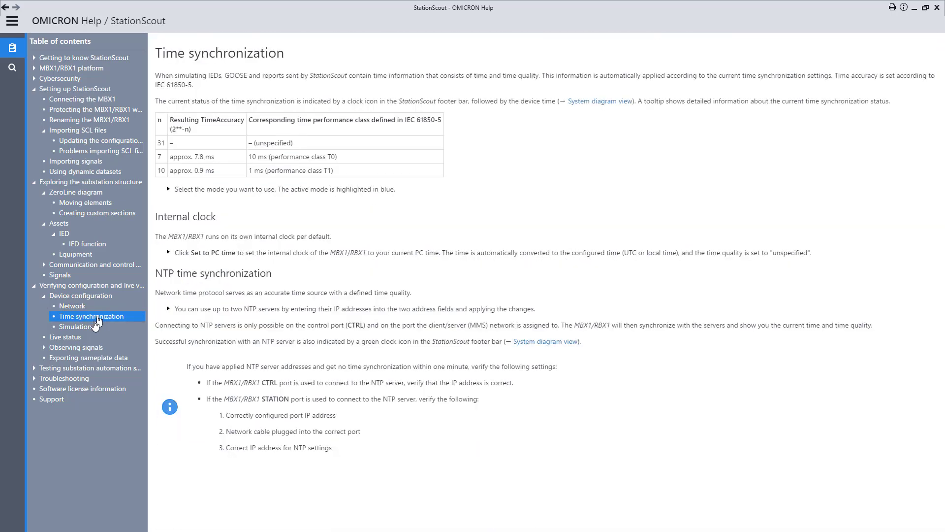
left_click(87, 327)
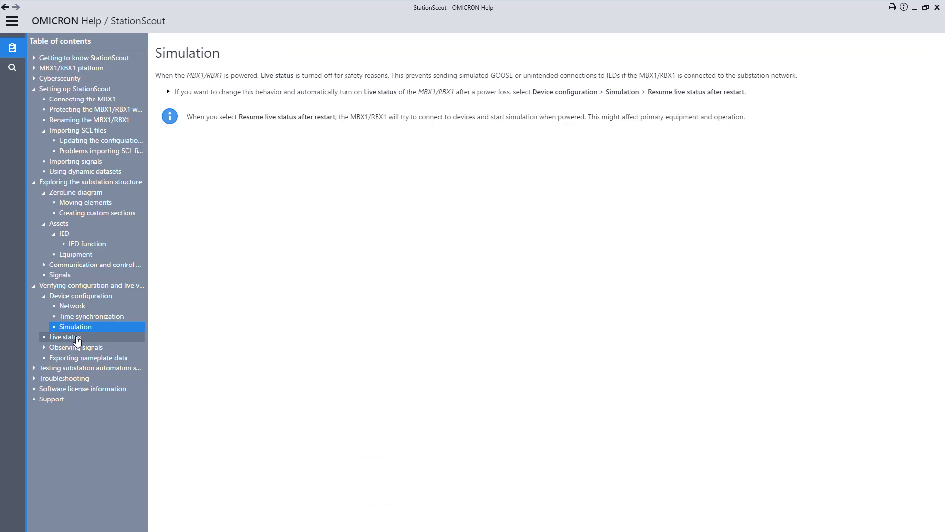
left_click(78, 339)
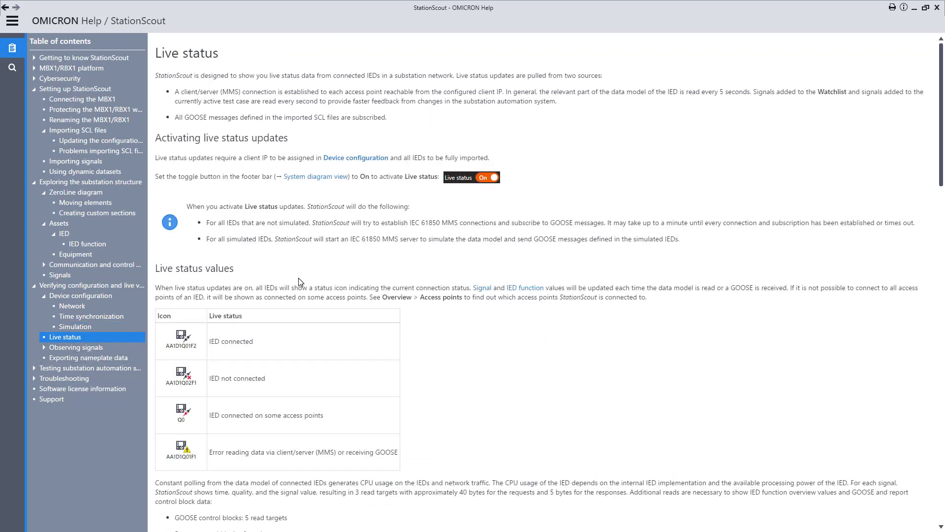
scroll(300, 282, "down", 2)
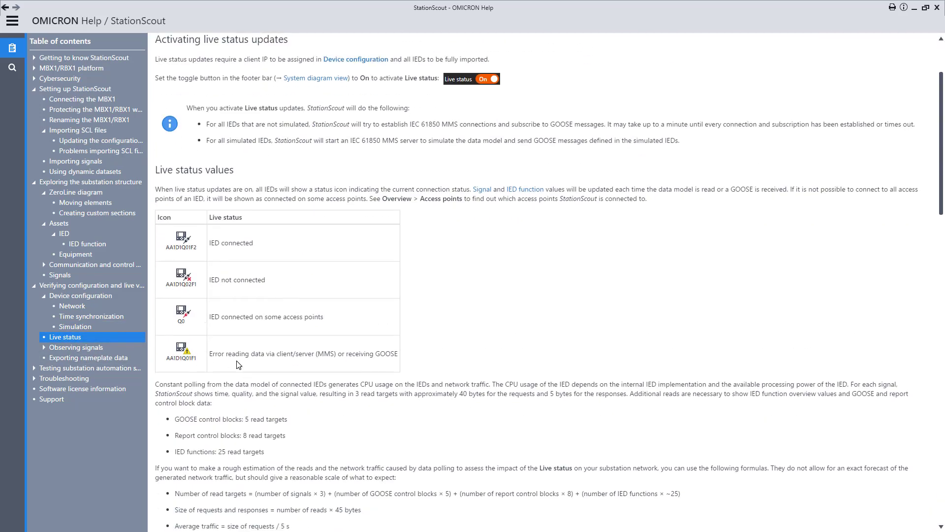
left_click(88, 358)
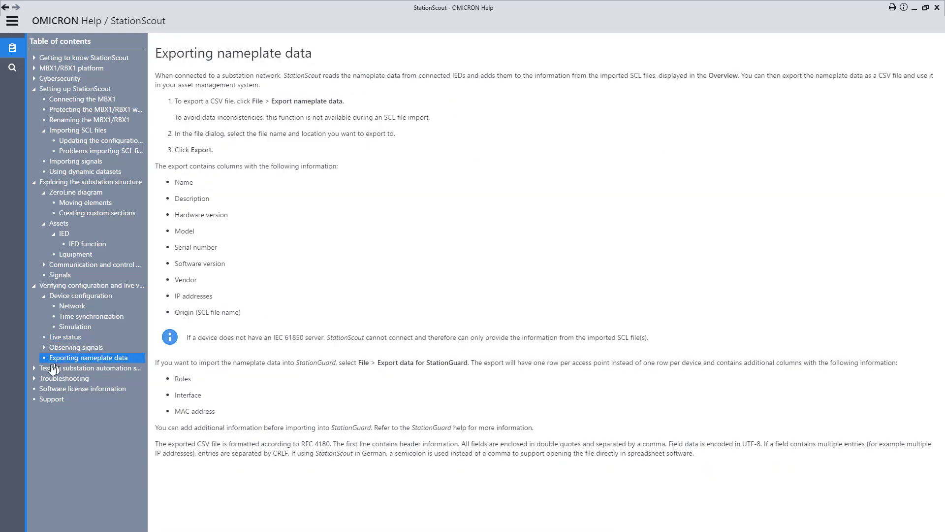
left_click(34, 368)
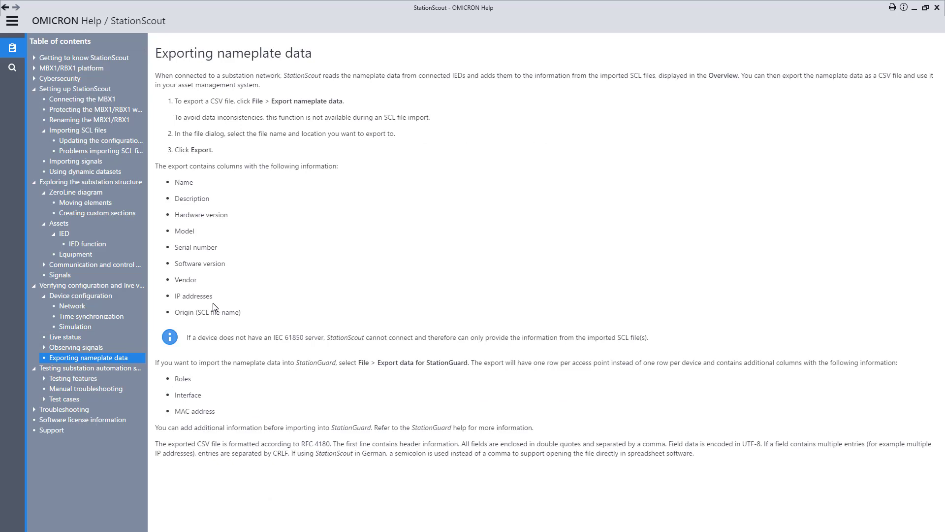
left_click(43, 380)
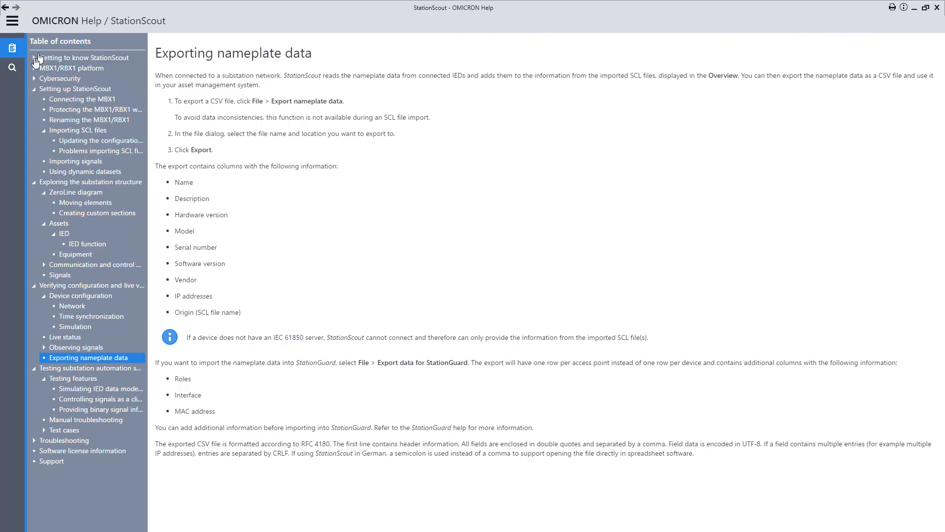
Search the help for 'test' and open the Test cases and Test cases created ad hoc results
left_click(12, 67)
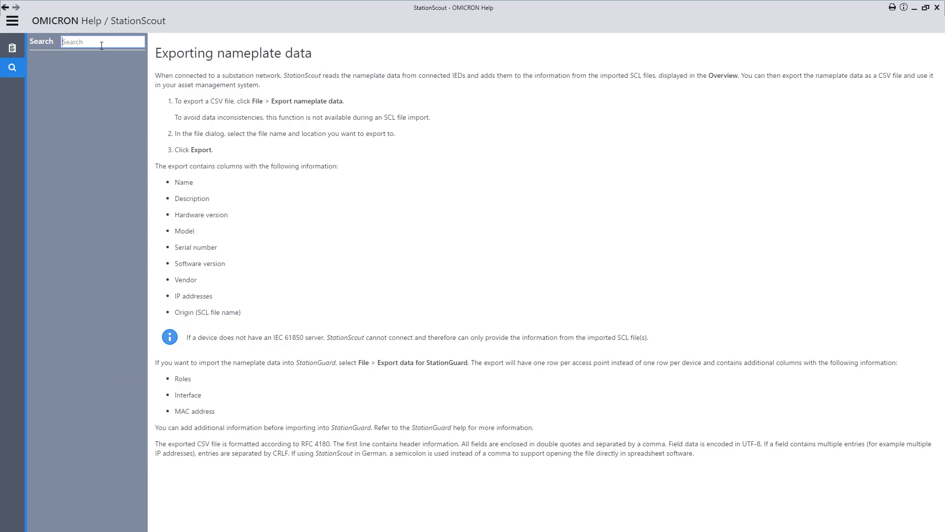
type("test")
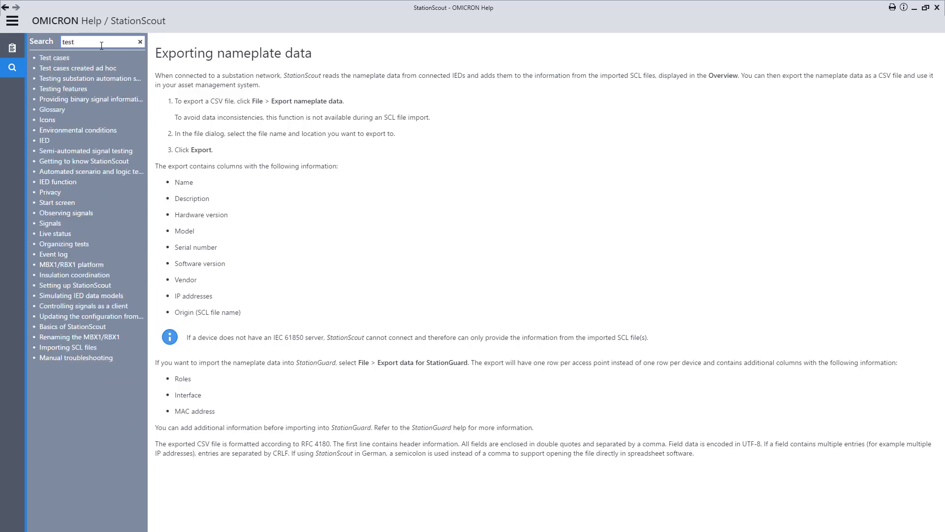
left_click(77, 58)
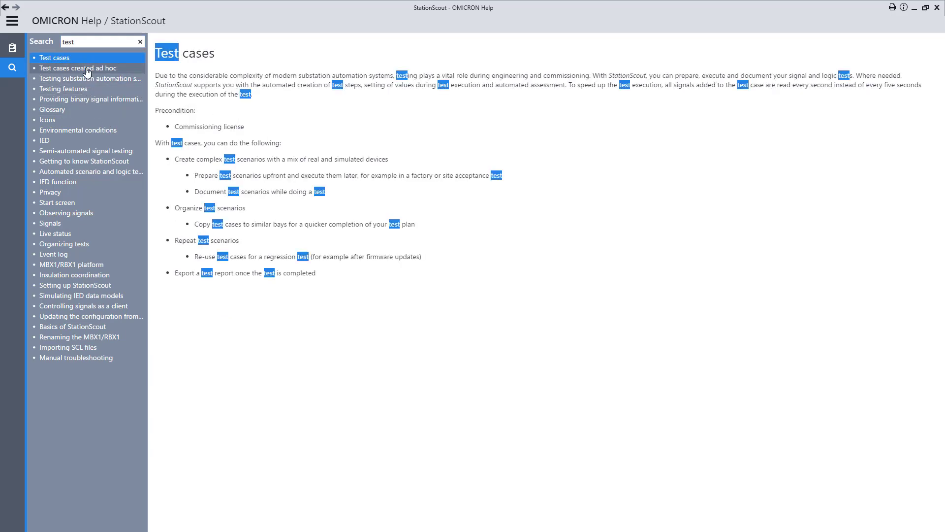
left_click(87, 69)
Read through the ad hoc test cases topic, then return to the contents' Test cases page
scroll(347, 251, "down", 1)
scroll(347, 249, "down", 2)
scroll(295, 197, "up", 3)
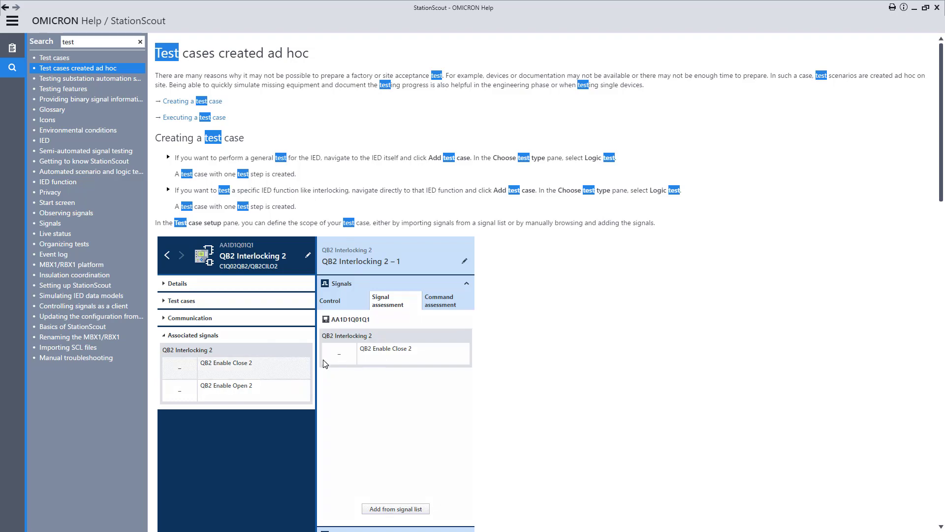
scroll(323, 364, "down", 2)
scroll(323, 365, "down", 12)
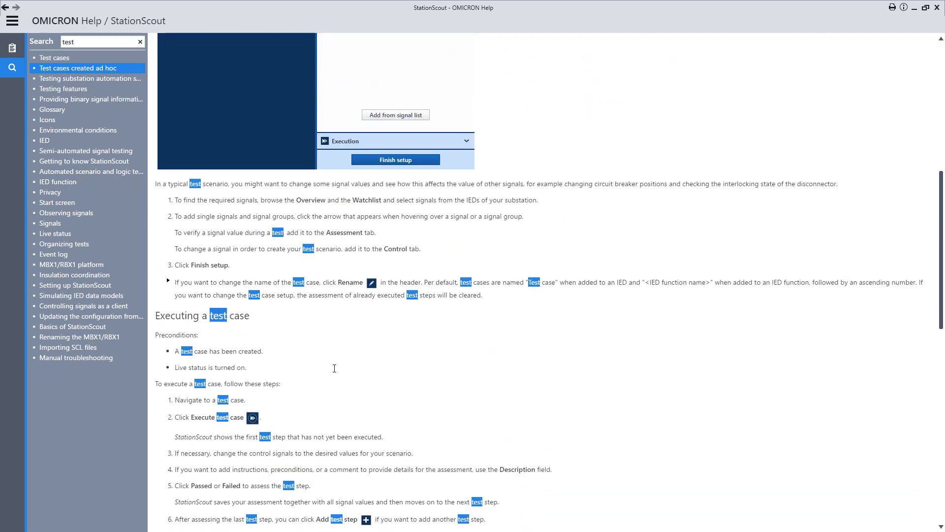
scroll(329, 364, "down", 2)
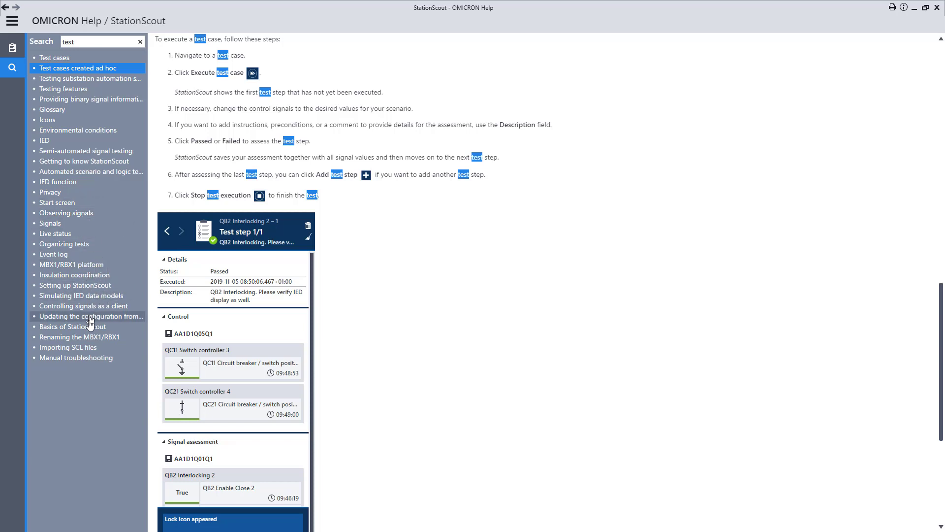
left_click(13, 49)
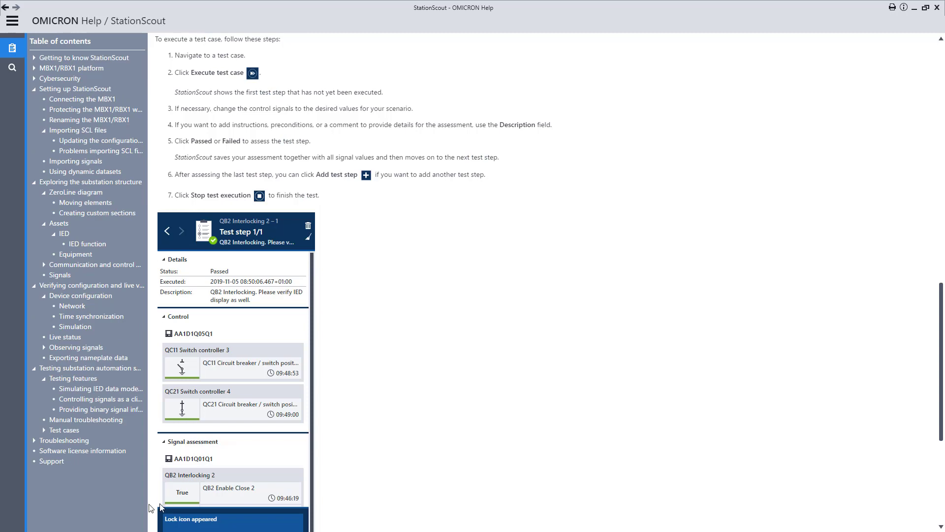
left_click(67, 432)
Read the ad hoc and automated scenario testing topics, then the Troubleshooting Event log's Filter section
left_click(115, 440)
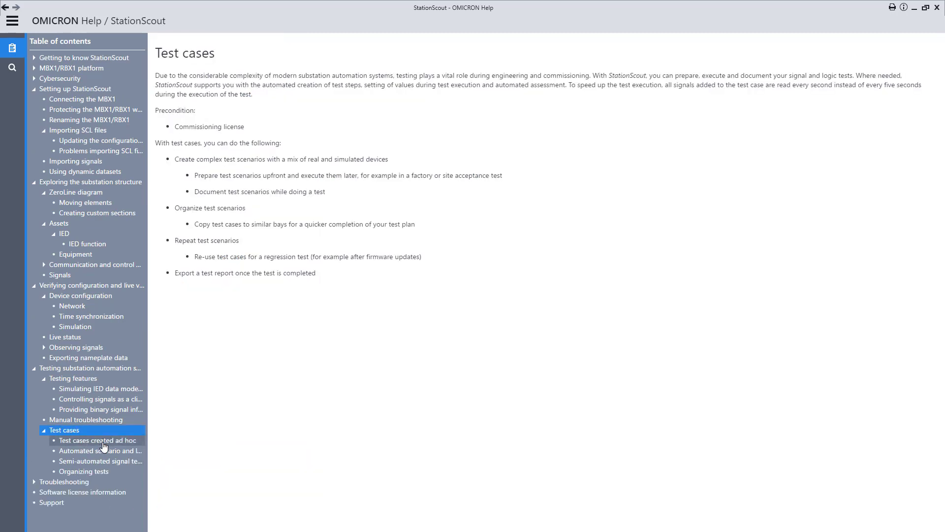
left_click(119, 451)
scroll(236, 459, "down", 15)
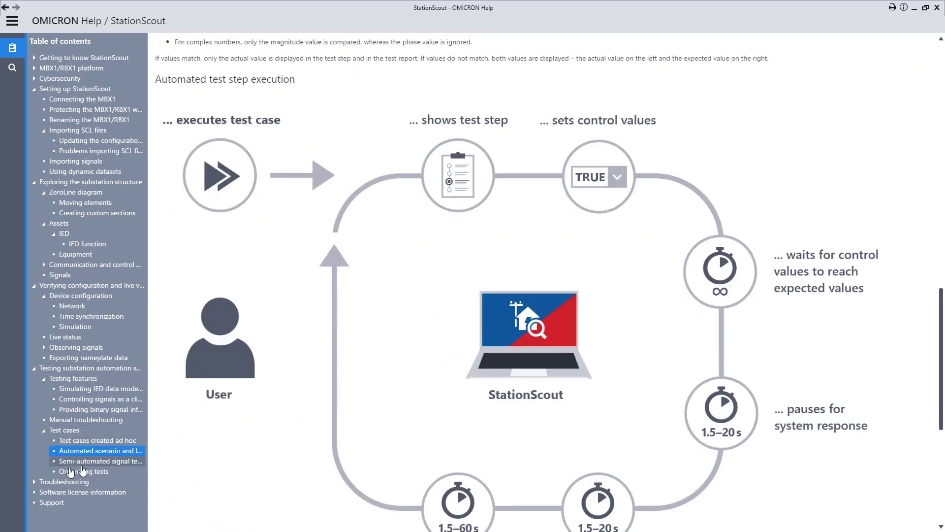
left_click(35, 482)
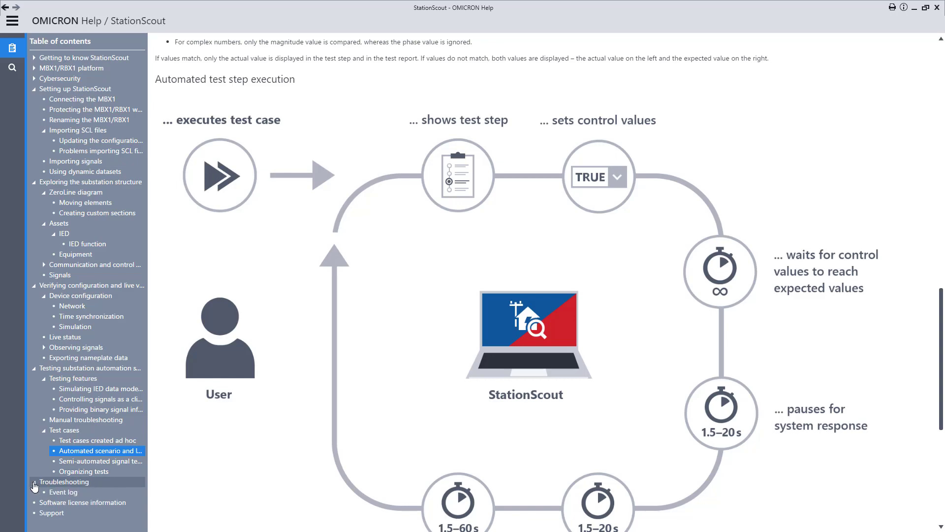
left_click(76, 492)
scroll(362, 299, "down", 2)
scroll(361, 299, "down", 3)
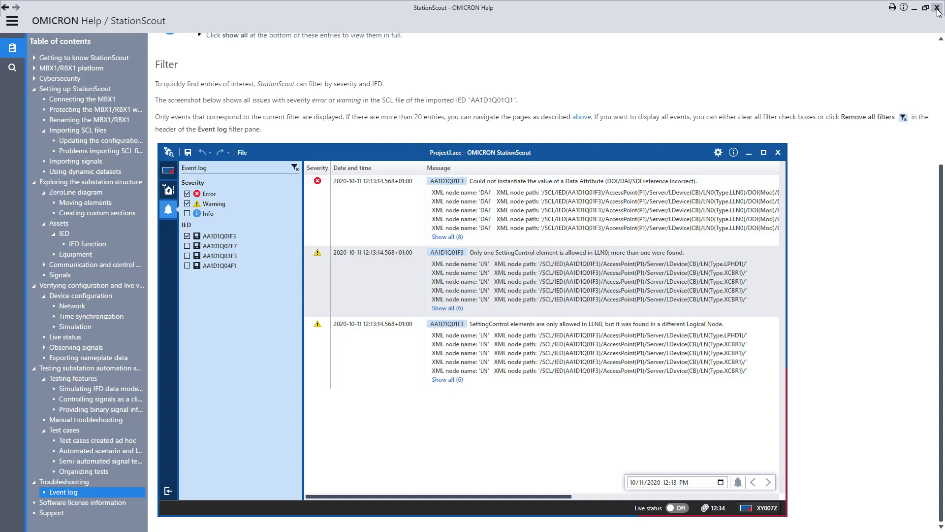
Close the help and connect to the MBX1 test device from the start screen
left_click(937, 8)
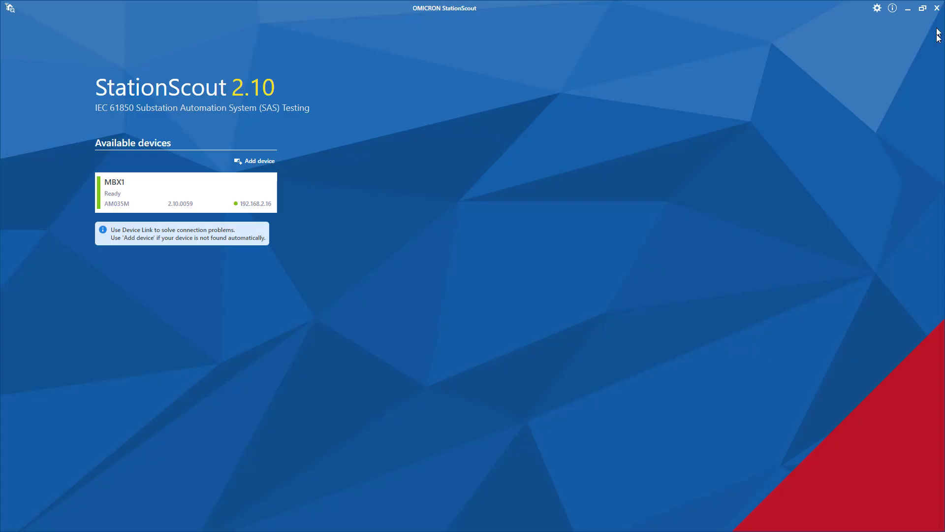
mouse_move(271, 211)
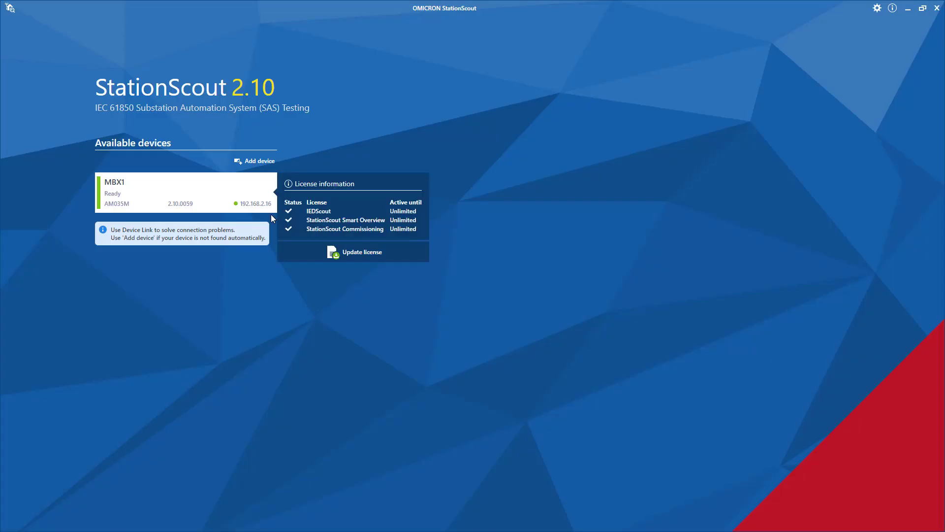
left_click(169, 202)
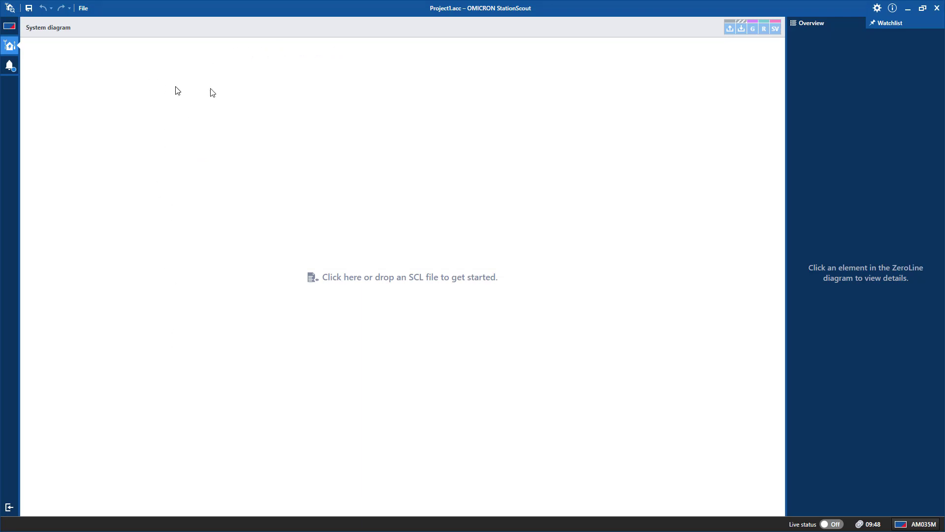
Toggle the device's 'Require password' option on then off, leaving it disabled, and return to the system diagram
left_click(12, 30)
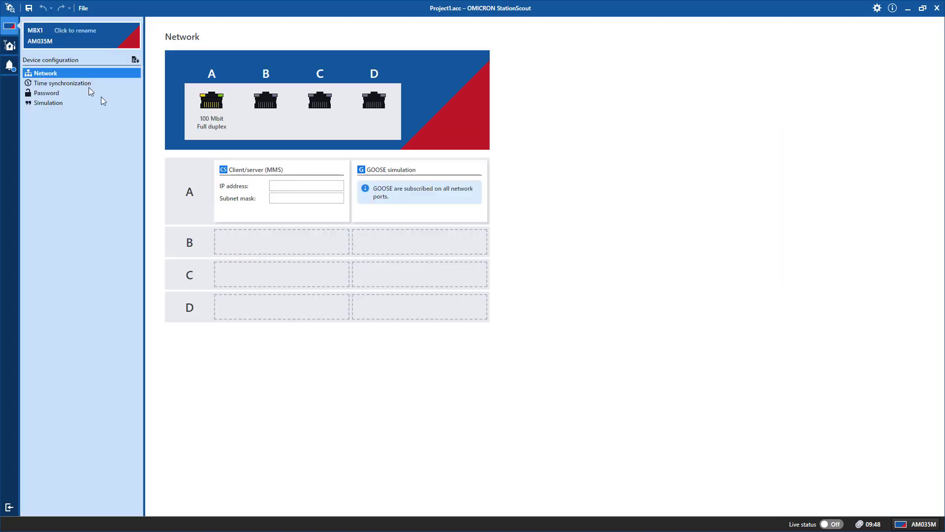
left_click(46, 93)
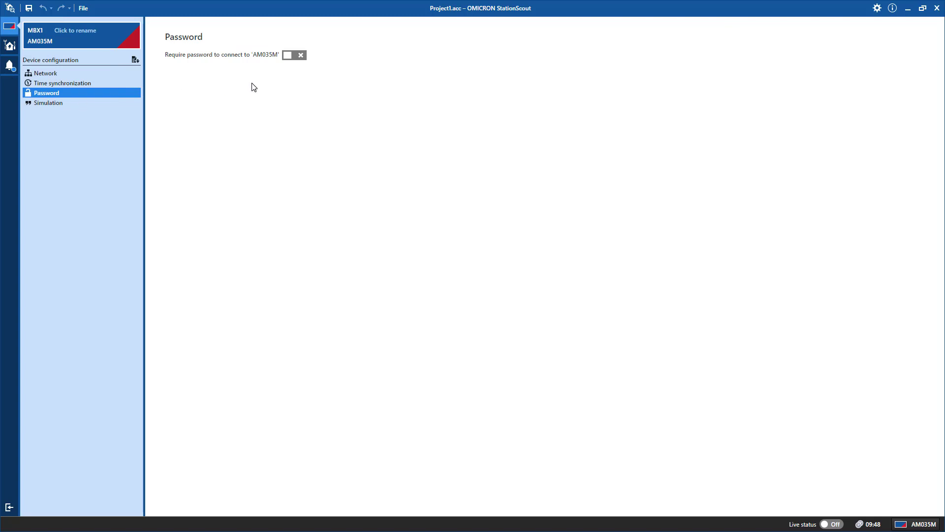
left_click(294, 58)
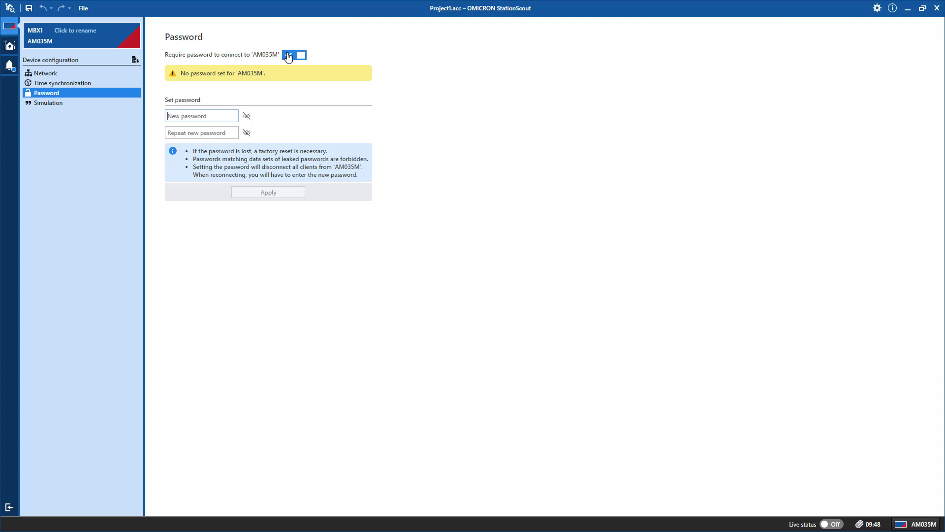
left_click(289, 55)
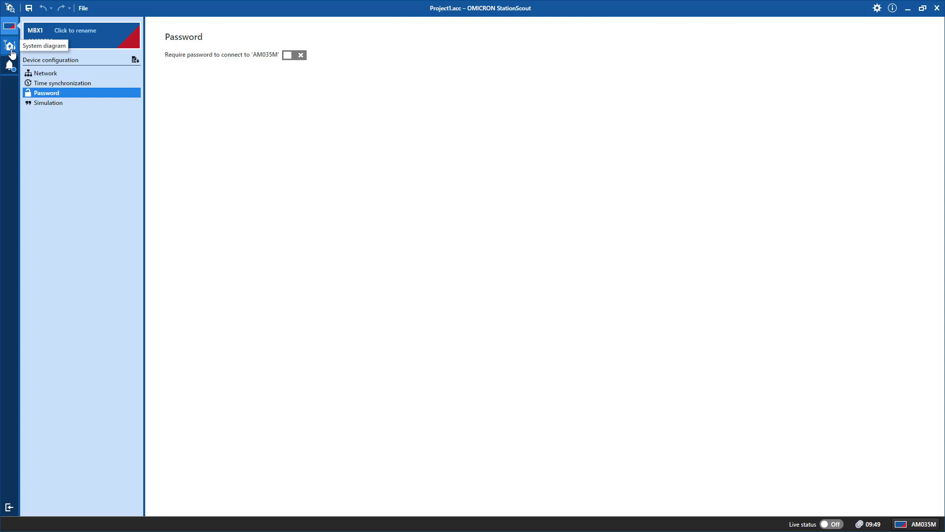
left_click(10, 48)
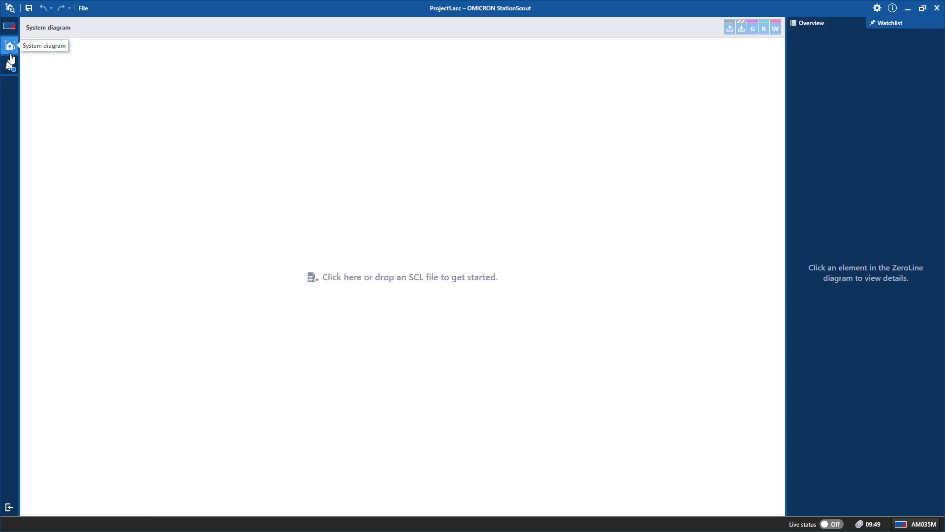
left_click(10, 27)
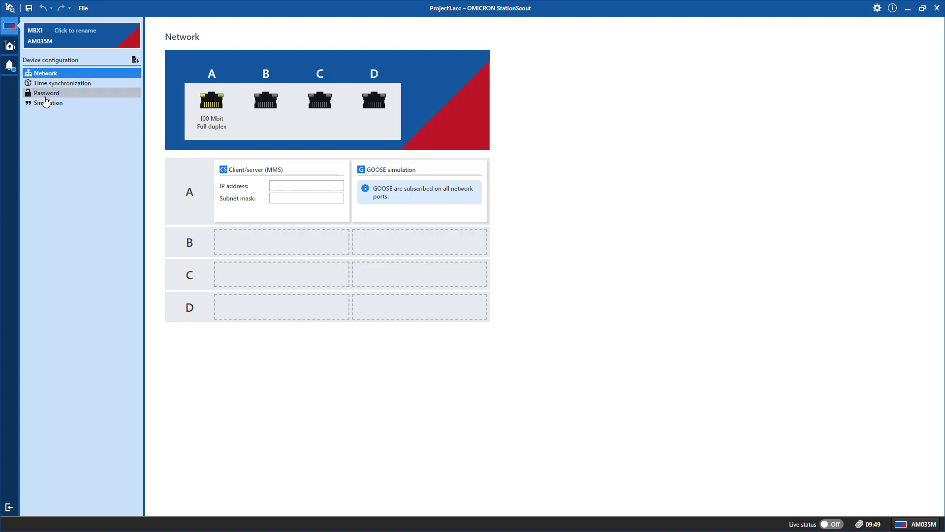
left_click(8, 45)
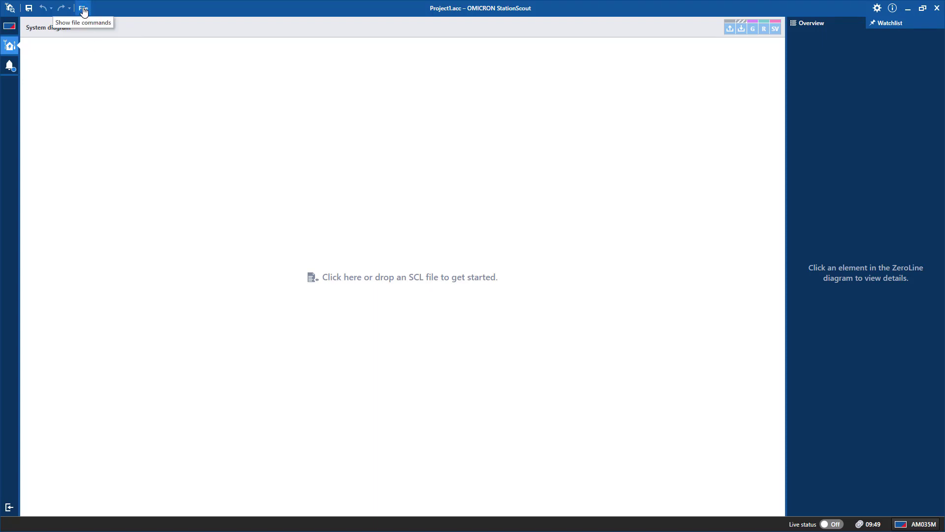
Start opening a project, decline saving changes, cancel the Open Document dialog, and reopen the File menu
left_click(84, 9)
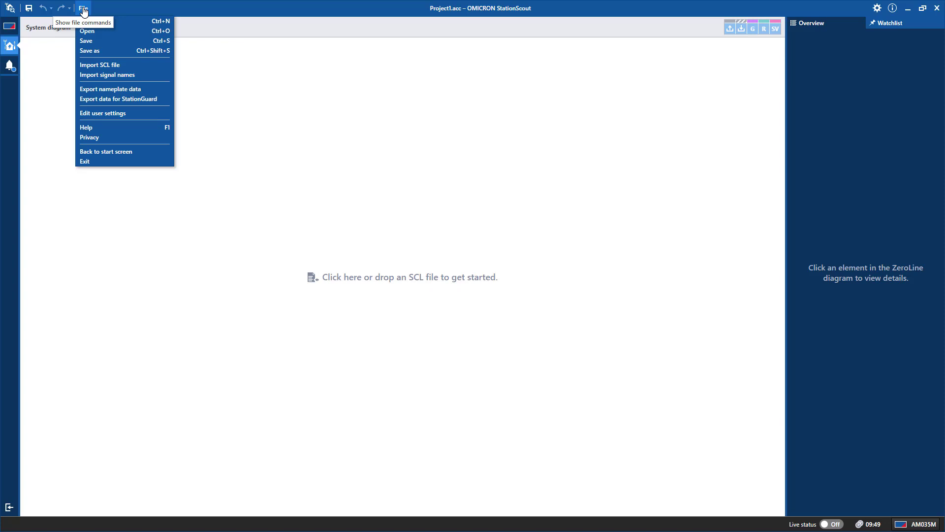
left_click(107, 31)
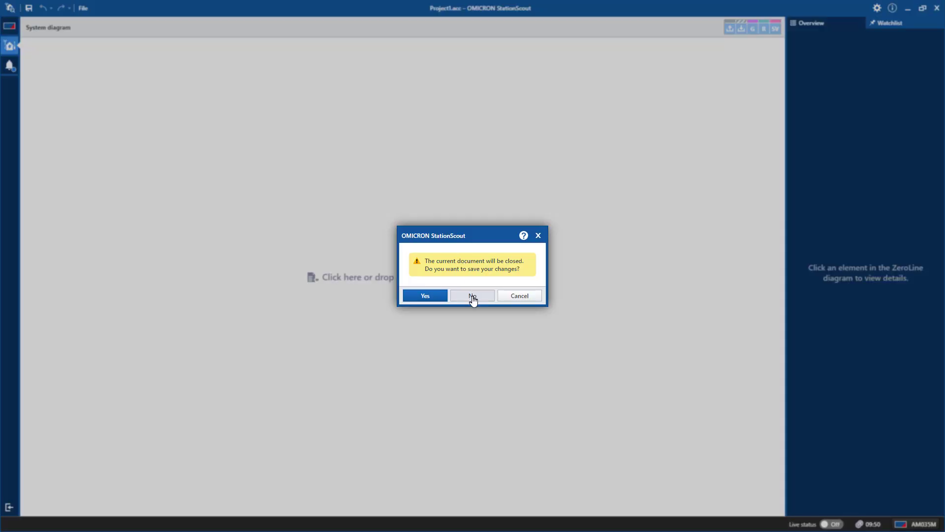
left_click(473, 296)
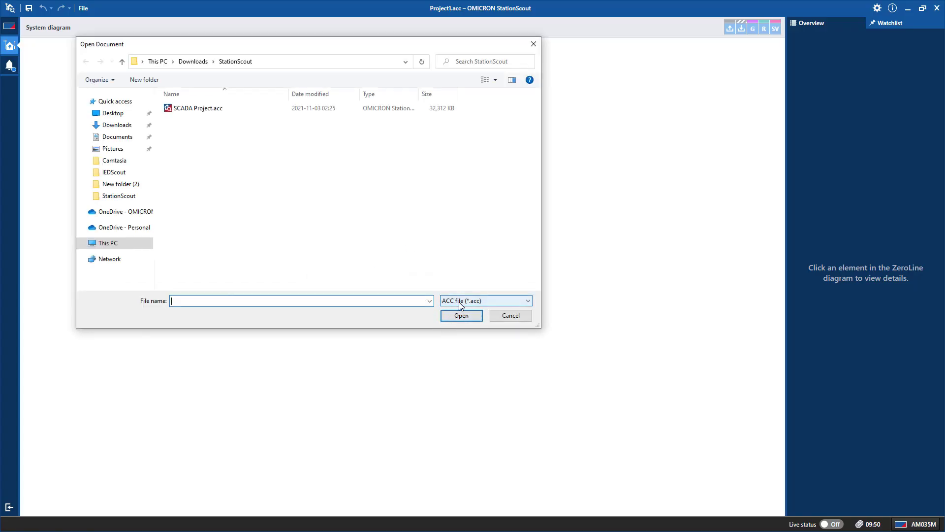
left_click(510, 316)
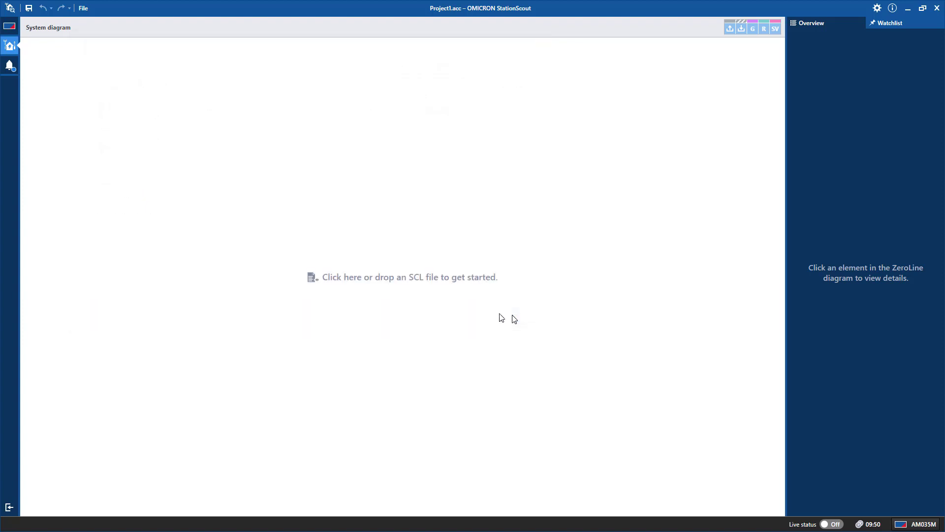
left_click(86, 10)
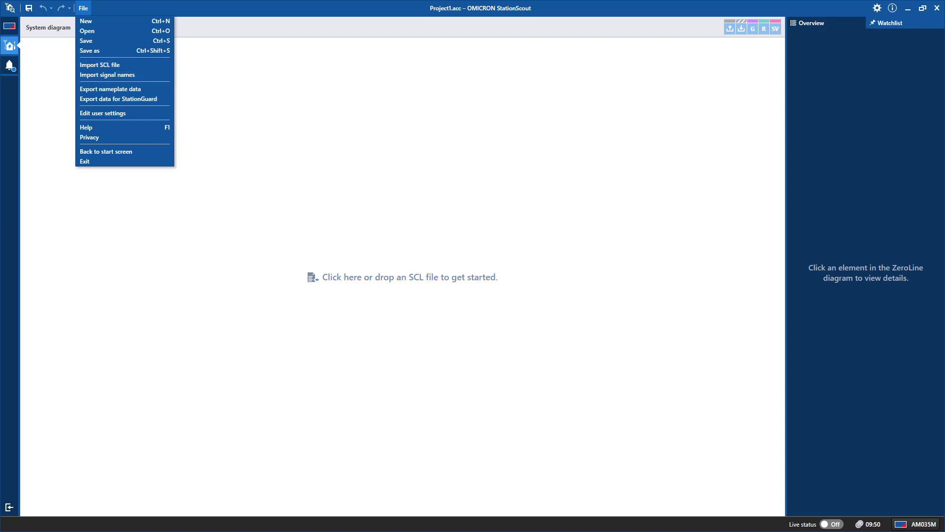
key("alt+Tab")
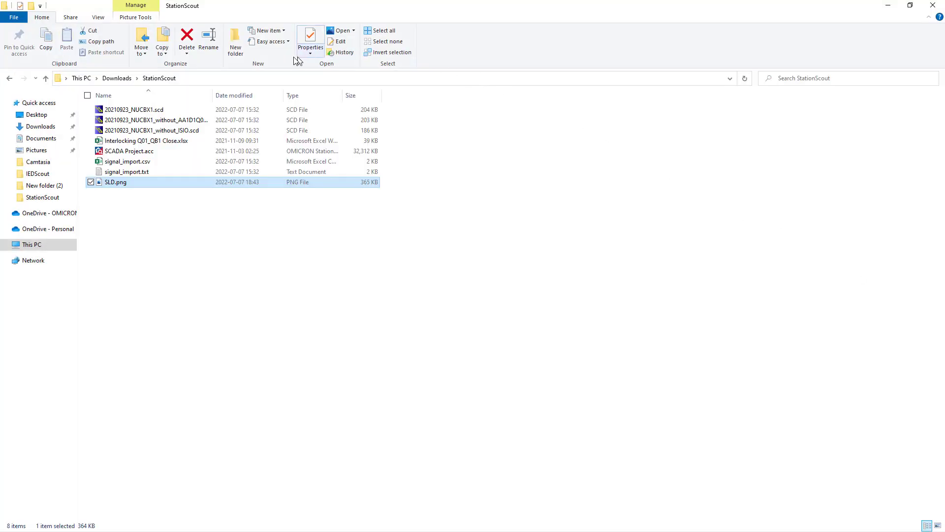
left_click_drag(331, 13, 568, 237)
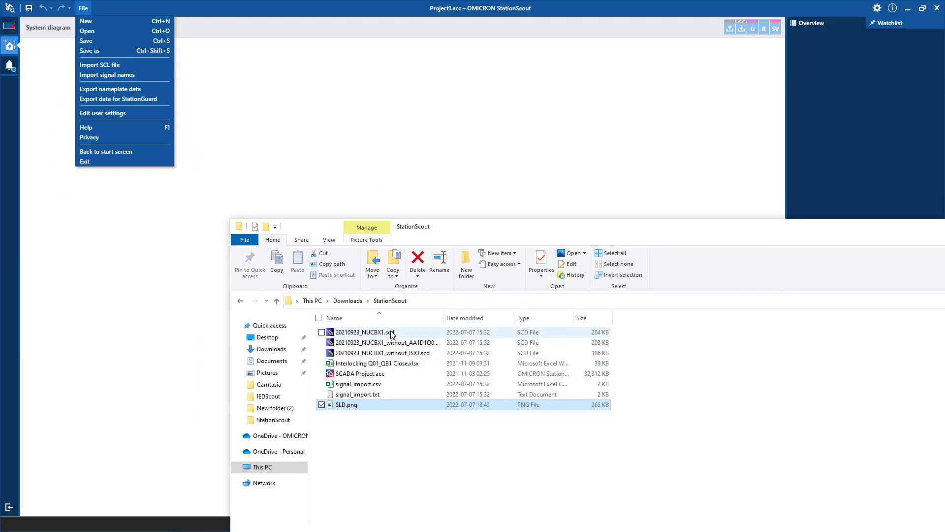
left_click(409, 335)
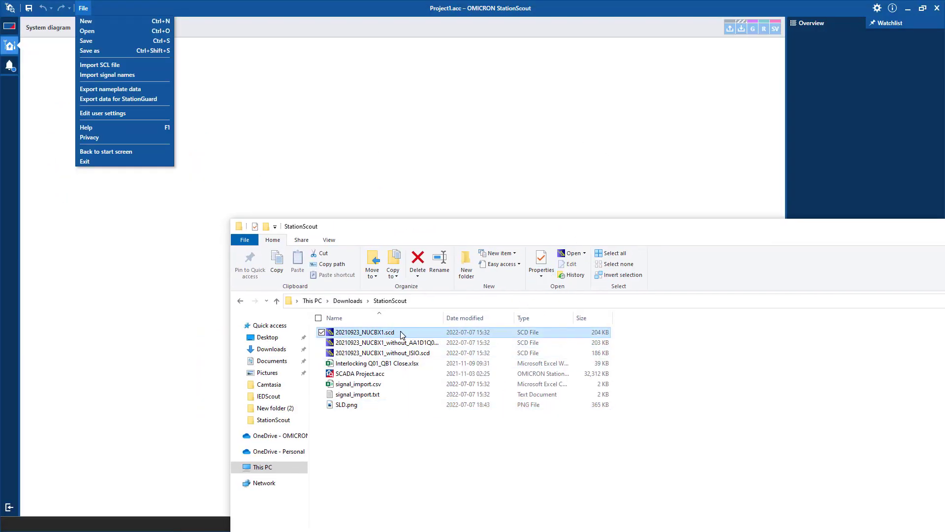
left_click_drag(402, 335, 386, 158)
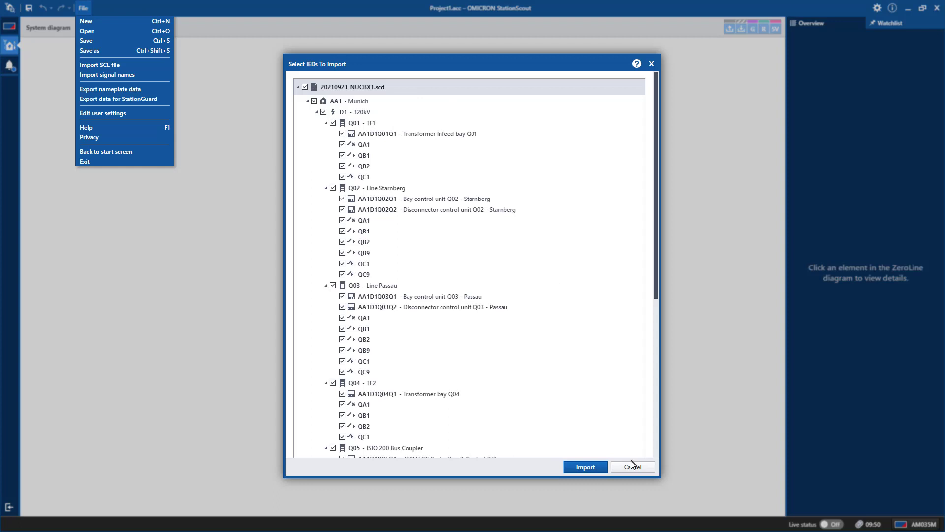
left_click(633, 465)
left_click(82, 8)
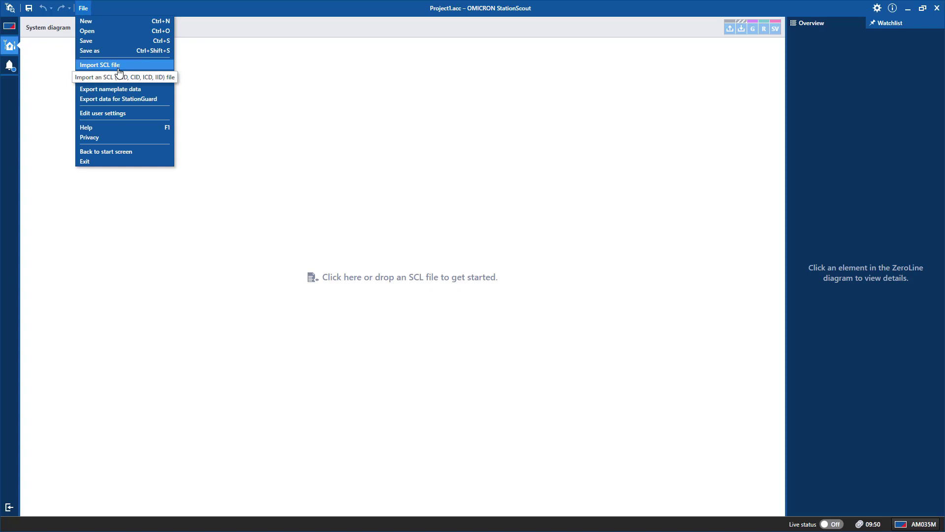
Import the SCL file 20210923_NUCBX1.scd from the StationScout downloads folder
left_click(119, 69)
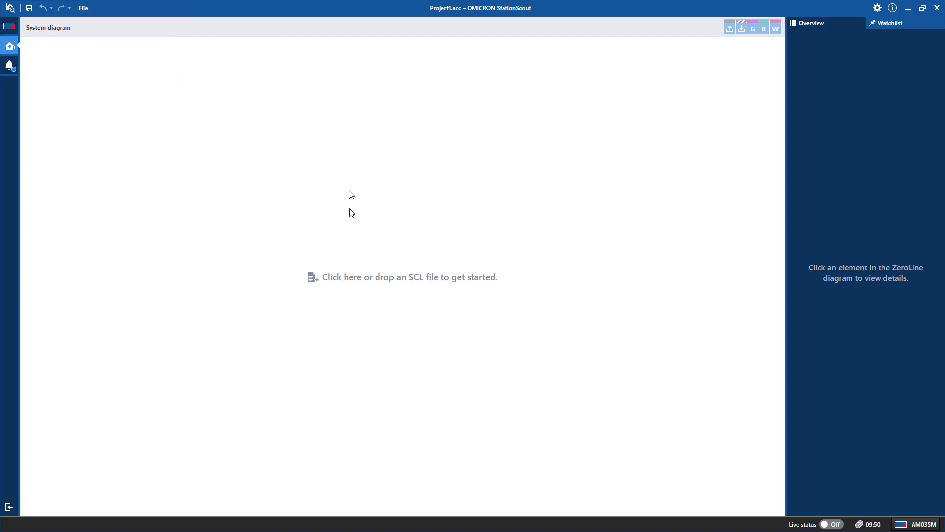
left_click(474, 300)
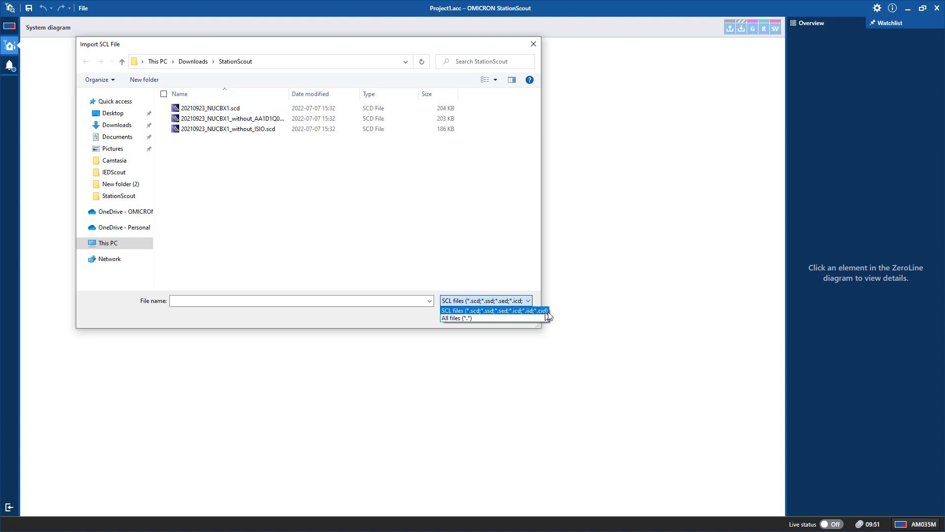
left_click(236, 111)
left_click(247, 108)
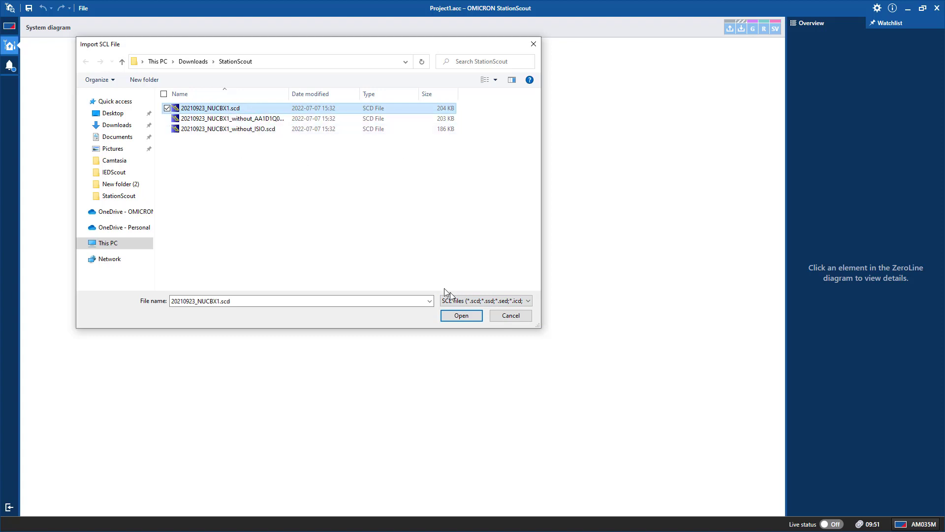
left_click(462, 316)
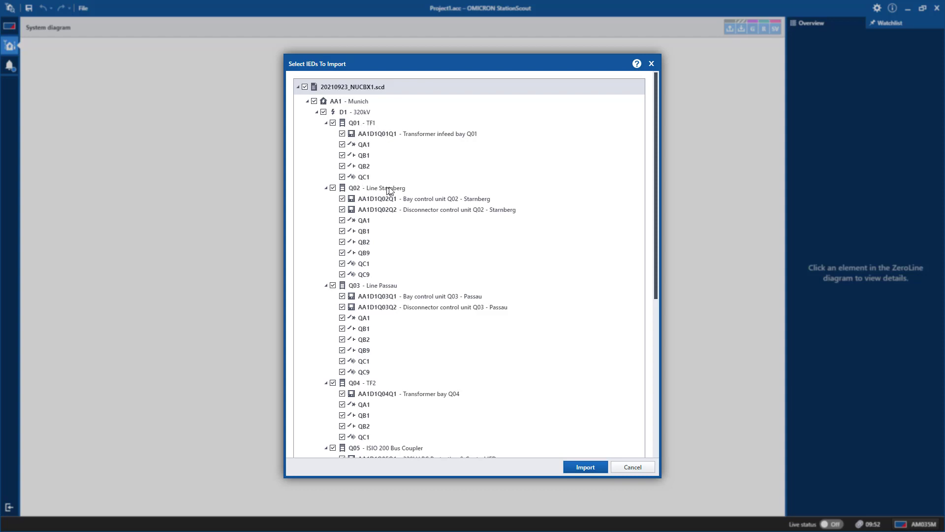
Scroll through the AA1 Munich IED tree to the bottom and back, confirming all IEDs are checked
scroll(400, 400, "down", 2)
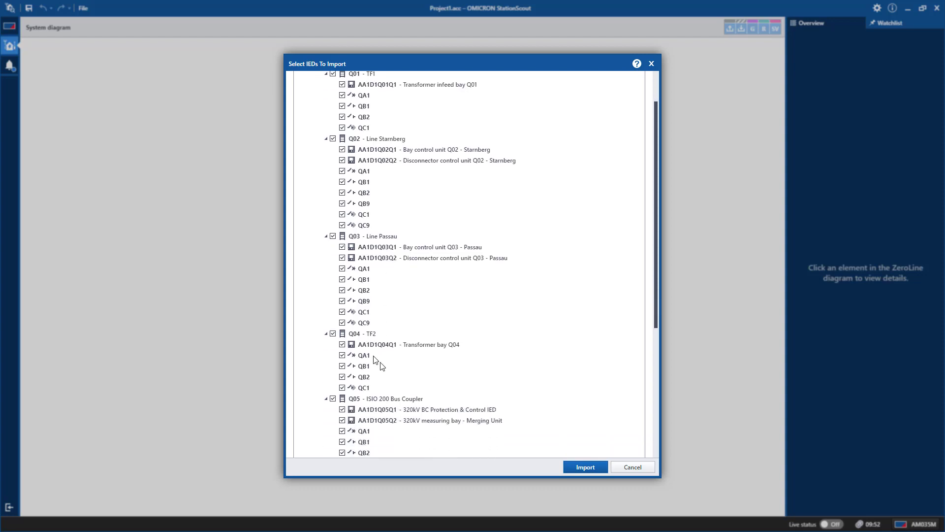
scroll(384, 352, "down", 2)
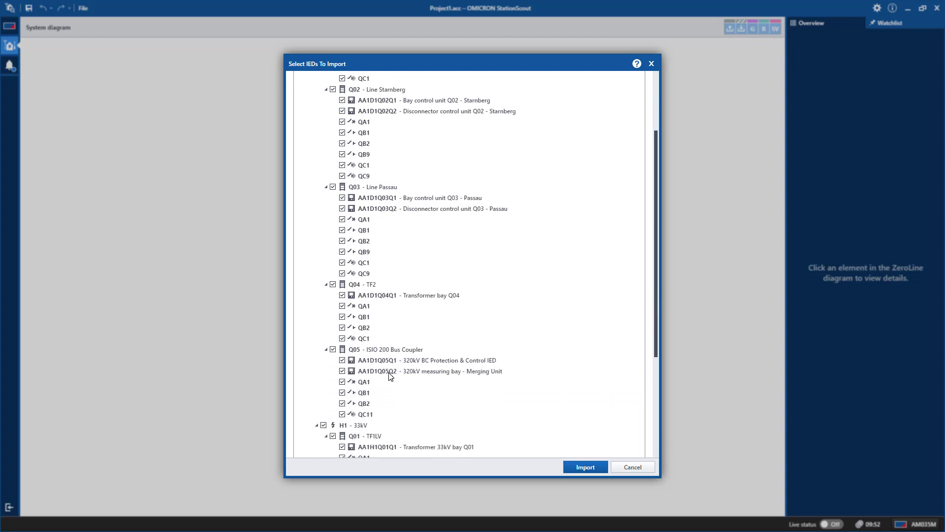
scroll(421, 362, "down", 2)
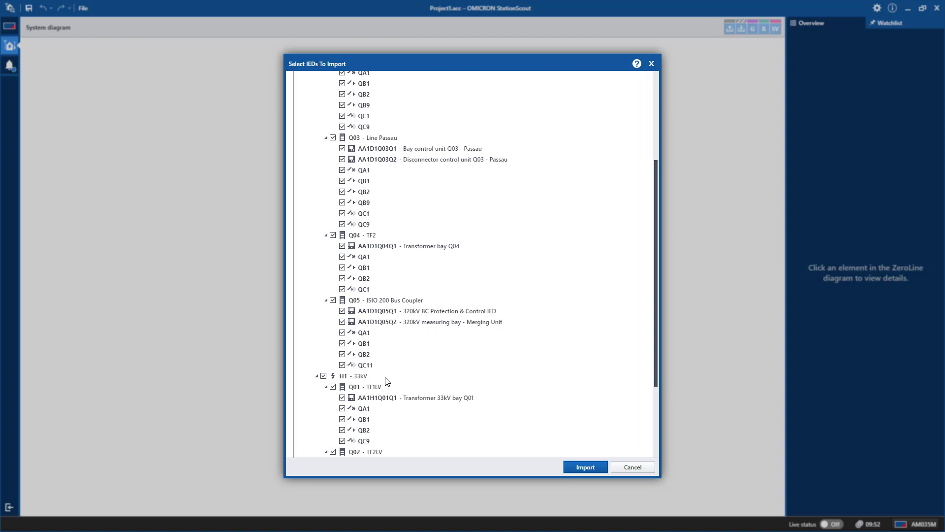
scroll(386, 380, "down", 4)
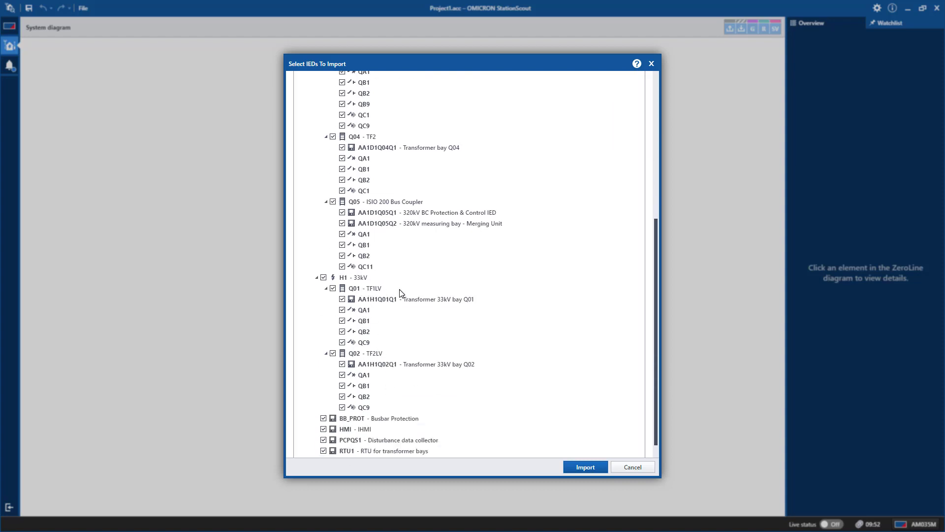
scroll(392, 364, "down", 1)
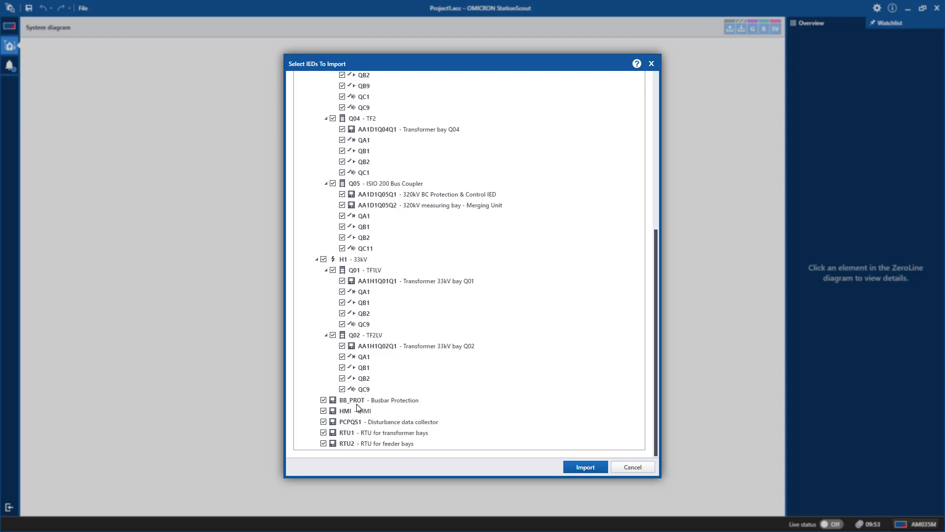
scroll(453, 408, "up", 8)
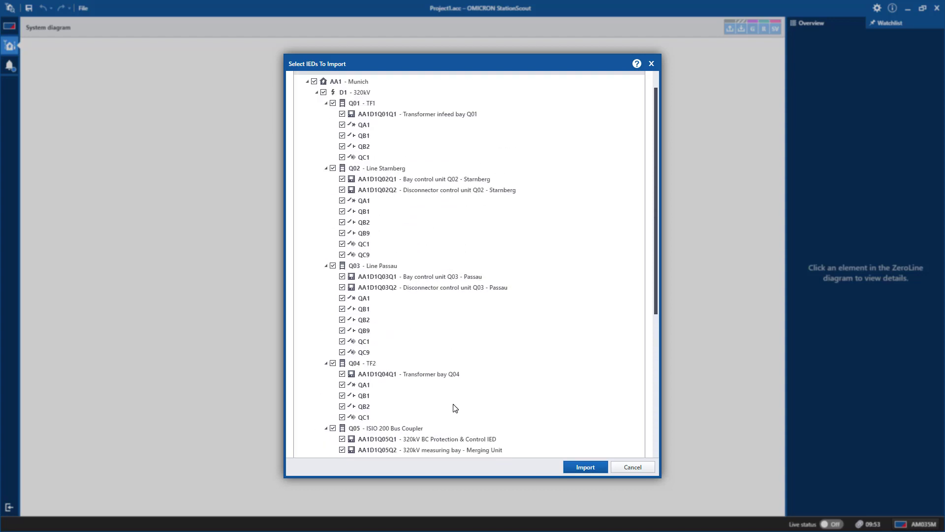
scroll(580, 445, "down", 8)
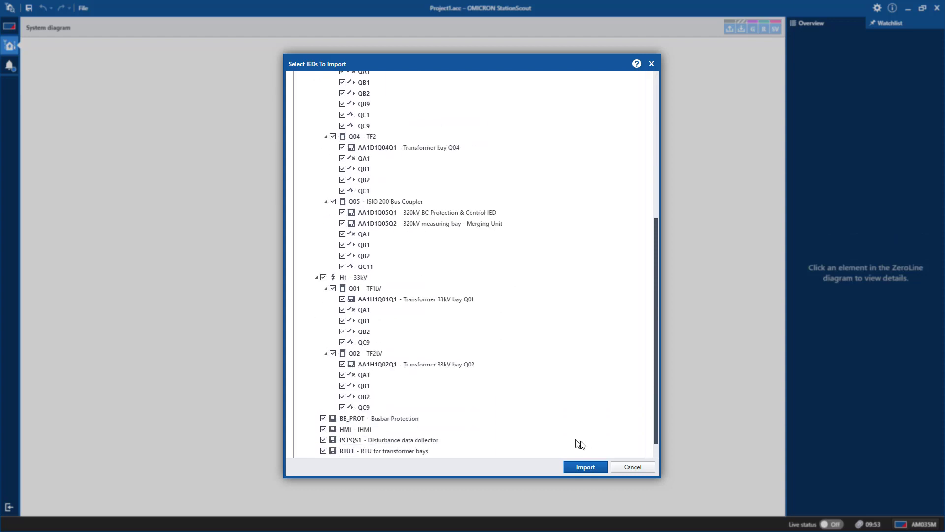
scroll(509, 331, "up", 8)
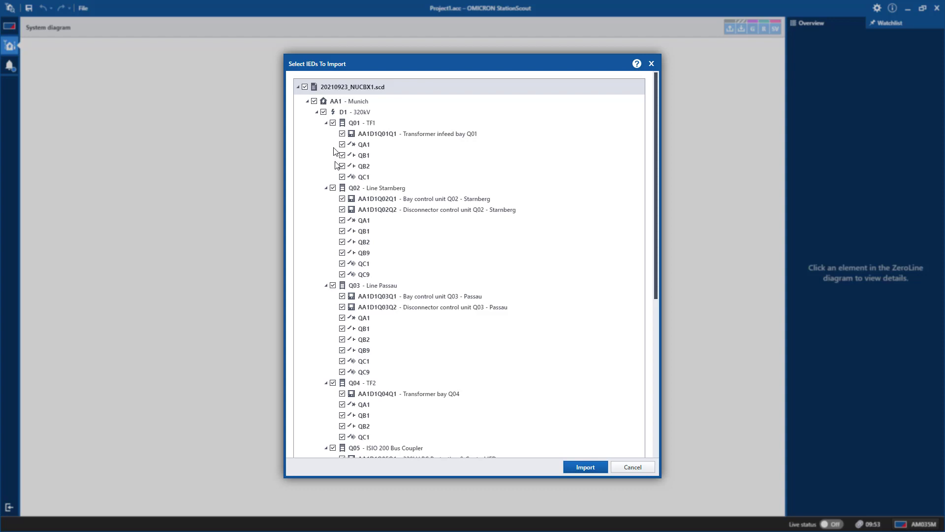
Uncheck the D1 320kV and H1 33kV bays, then recheck IED AA1D1Q01Q1
left_click(323, 112)
scroll(356, 334, "down", 6)
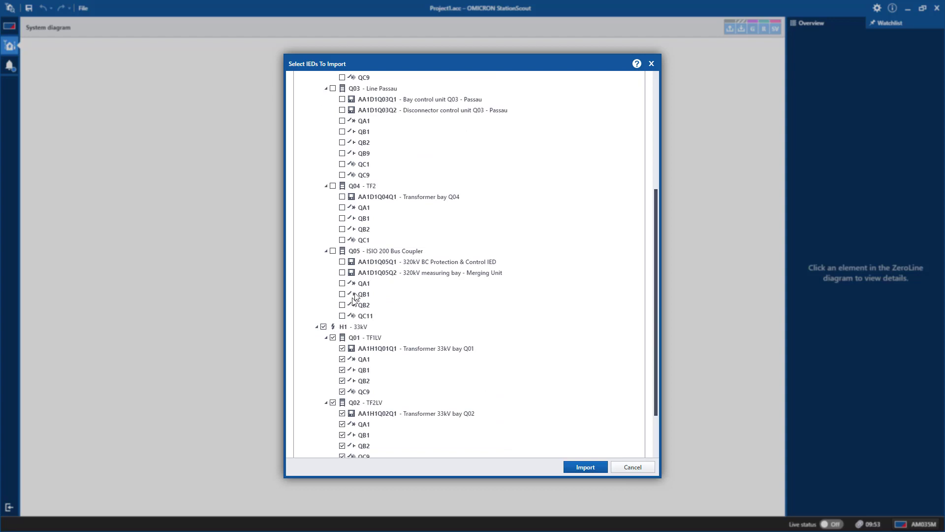
scroll(359, 246, "up", 6)
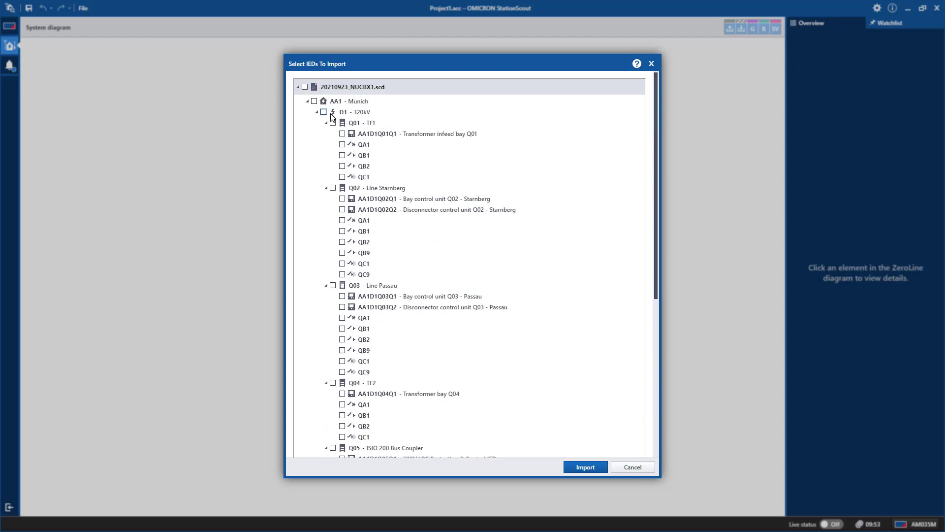
scroll(411, 330, "down", 6)
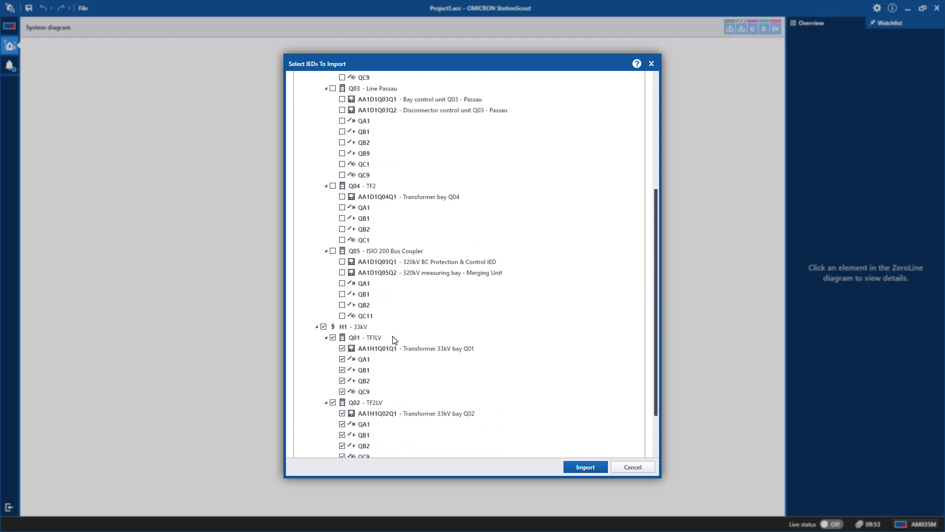
scroll(393, 310, "up", 6)
scroll(363, 343, "down", 7)
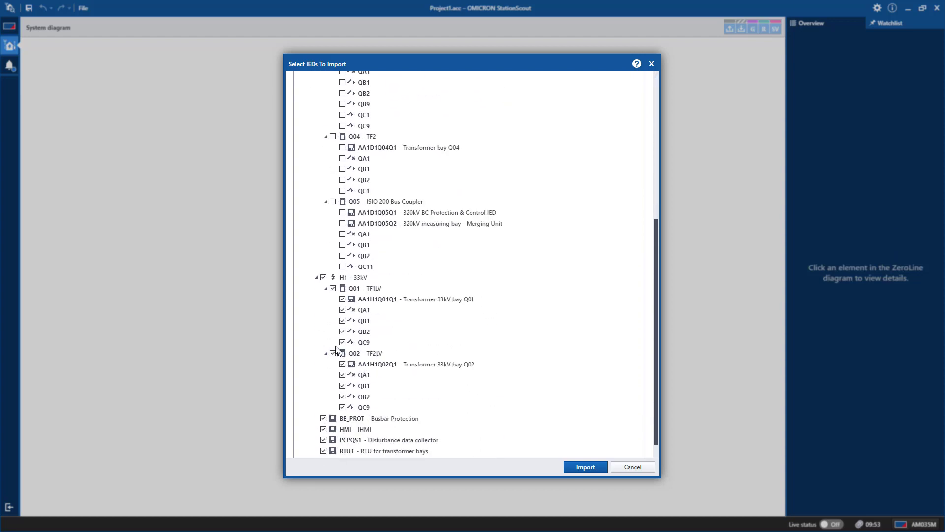
left_click(324, 278)
scroll(383, 288, "up", 7)
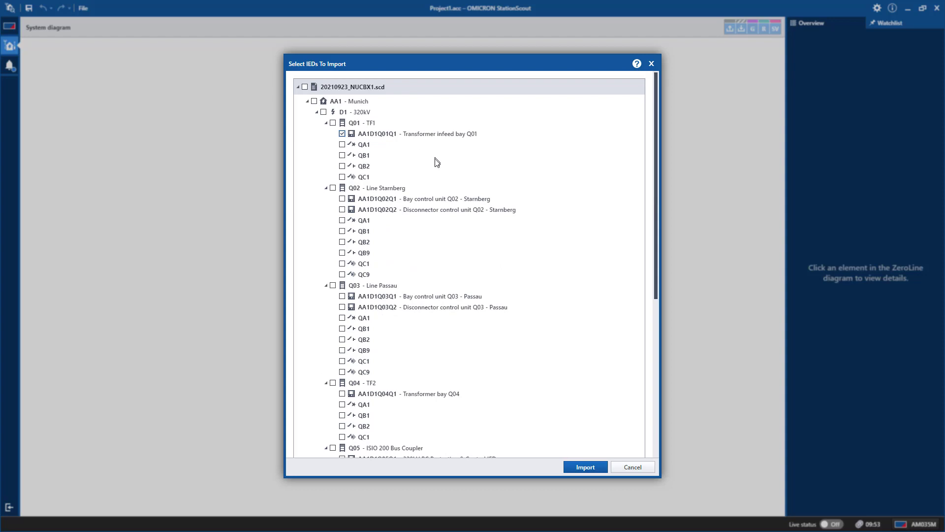
left_click(342, 134)
Tick the root 20210923_NUCBX1.scd checkbox so every substation, bay and IED is selected
scroll(452, 364, "down", 7)
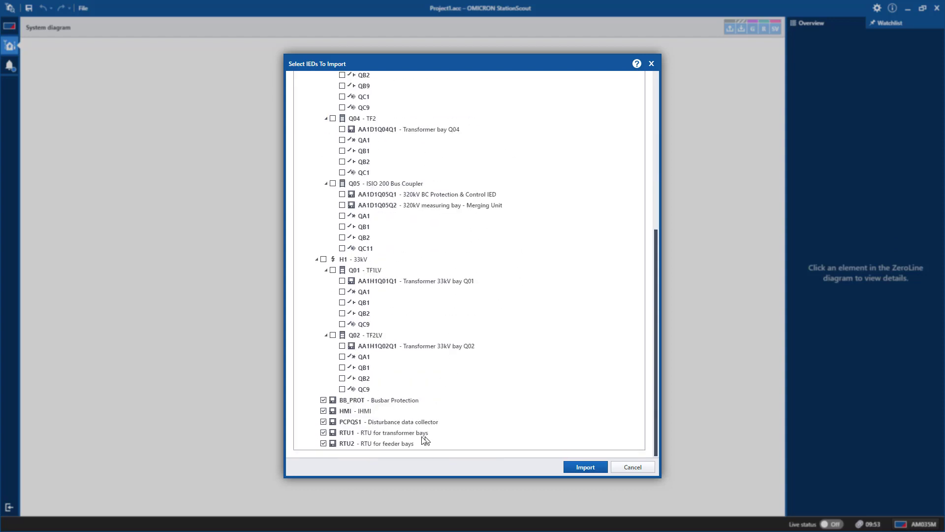
scroll(460, 390, "up", 4)
scroll(460, 390, "up", 3)
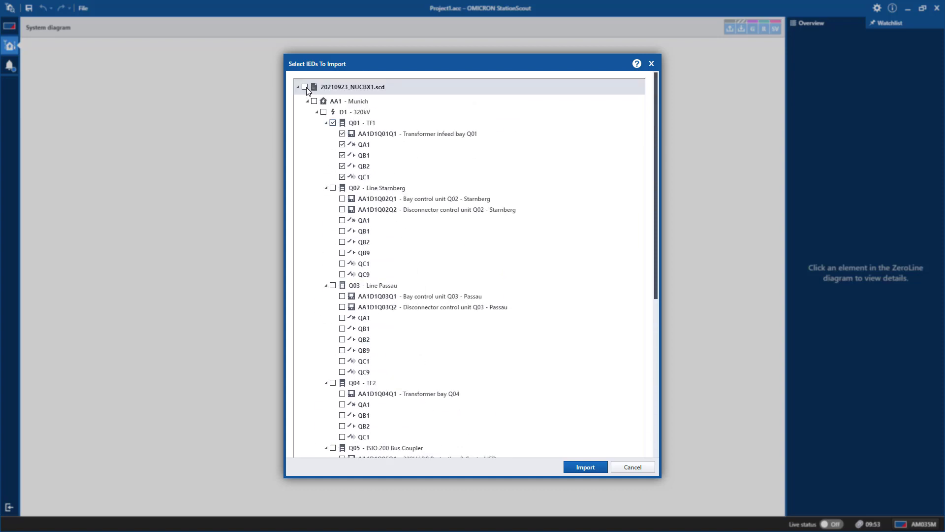
left_click(305, 87)
scroll(540, 227, "down", 8)
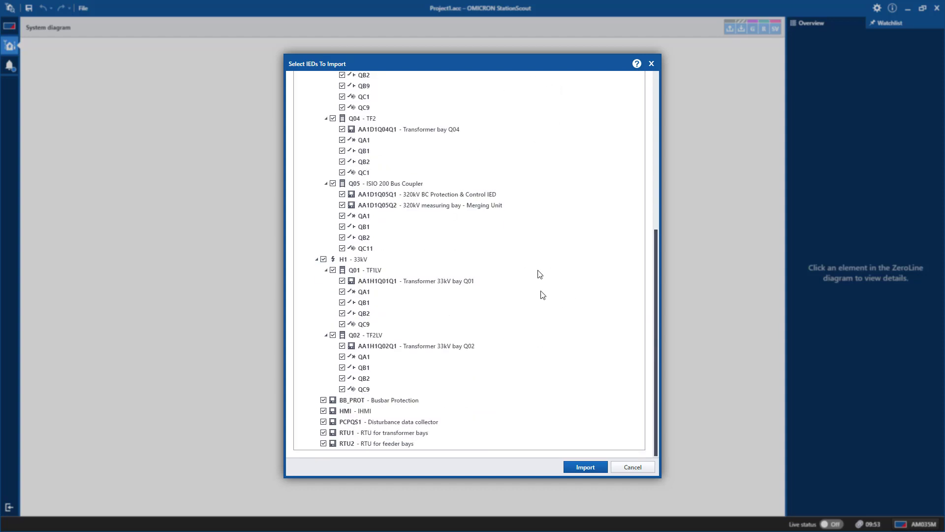
Import the selected IEDs, then view the system diagram, AA1 - Munich and Devices group properties
left_click(586, 468)
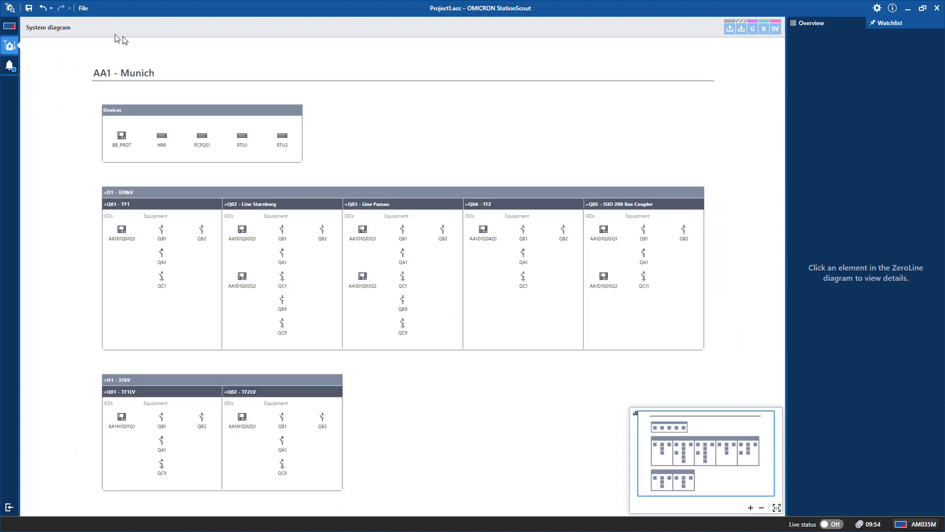
left_click(54, 29)
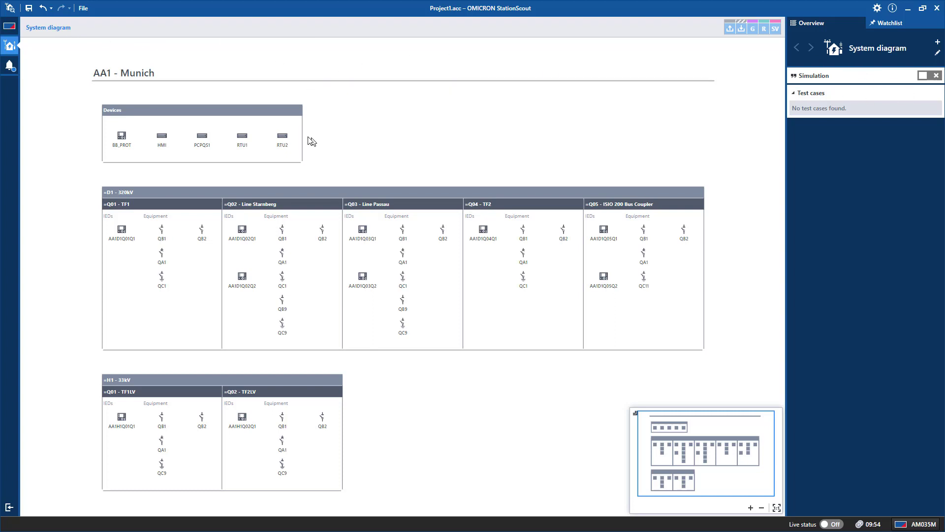
left_click(140, 78)
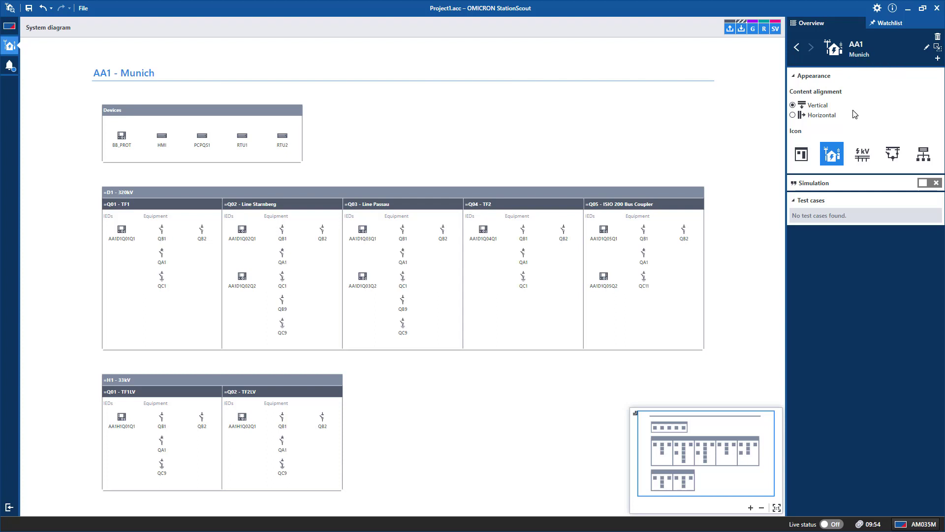
left_click(137, 116)
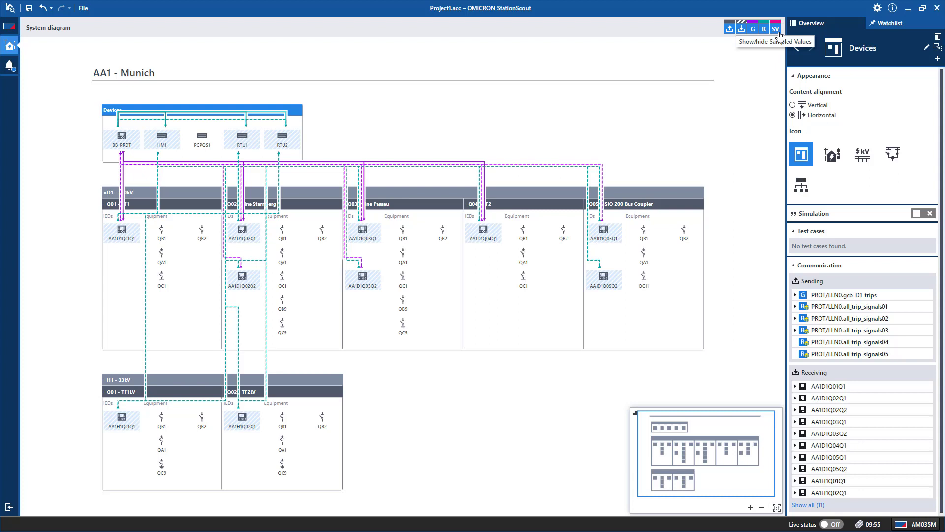
Select merging unit AA1D1Q05Q2 to see it is an ACME MU 300 sending current and voltage streams
left_click(604, 285)
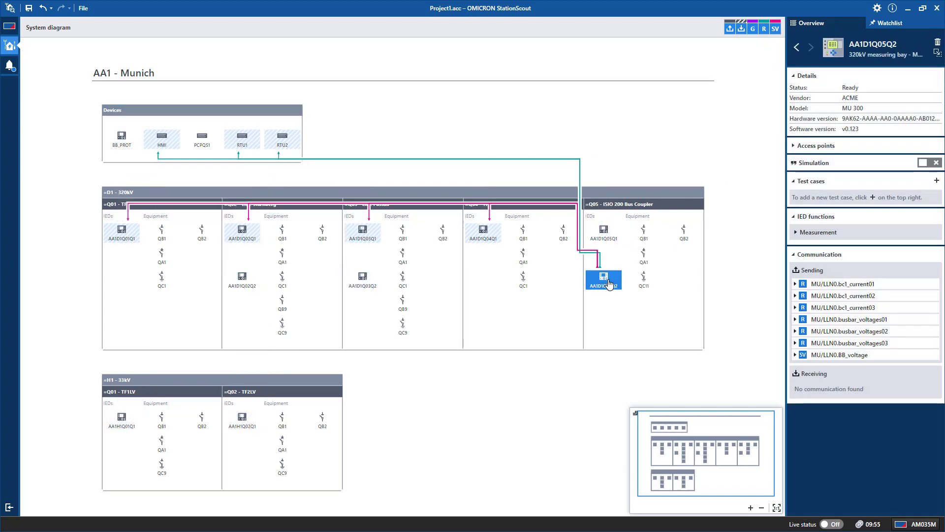
scroll(570, 275, "up", 1)
scroll(570, 276, "up", 1)
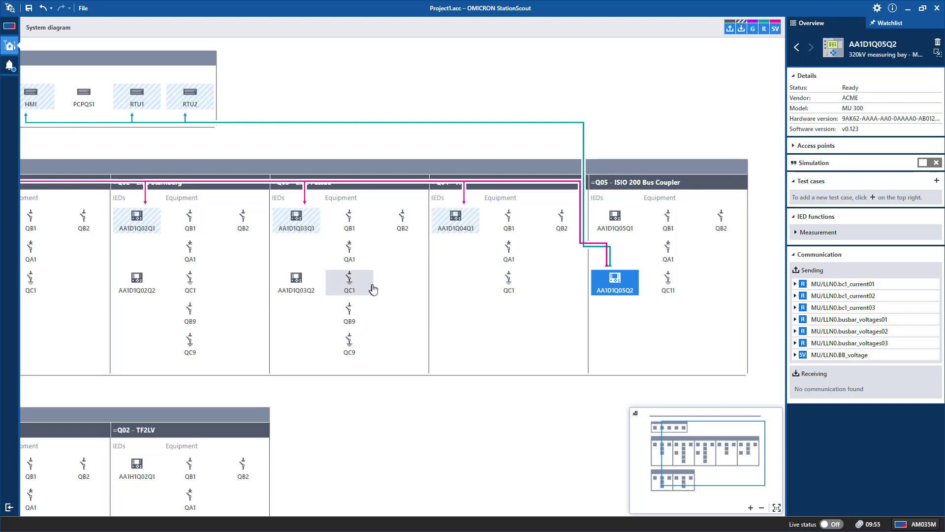
scroll(432, 299, "down", 3)
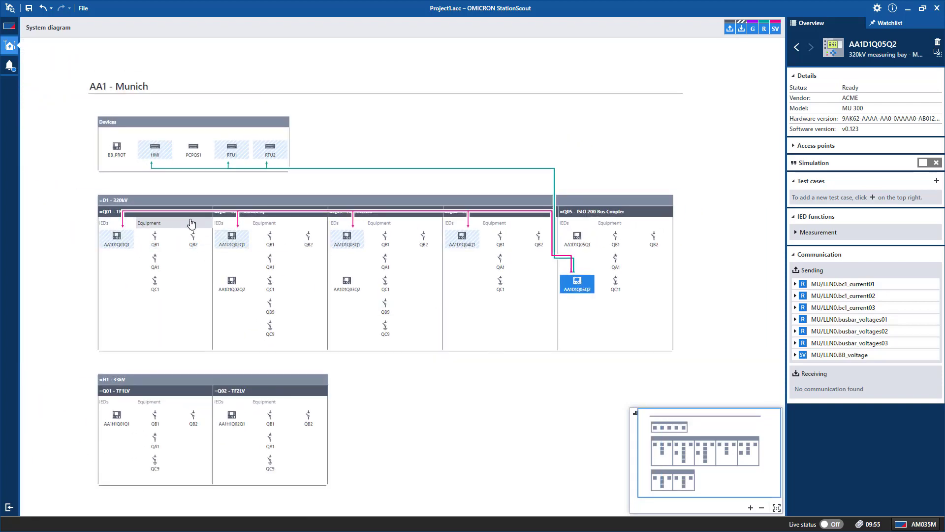
scroll(616, 309, "up", 1)
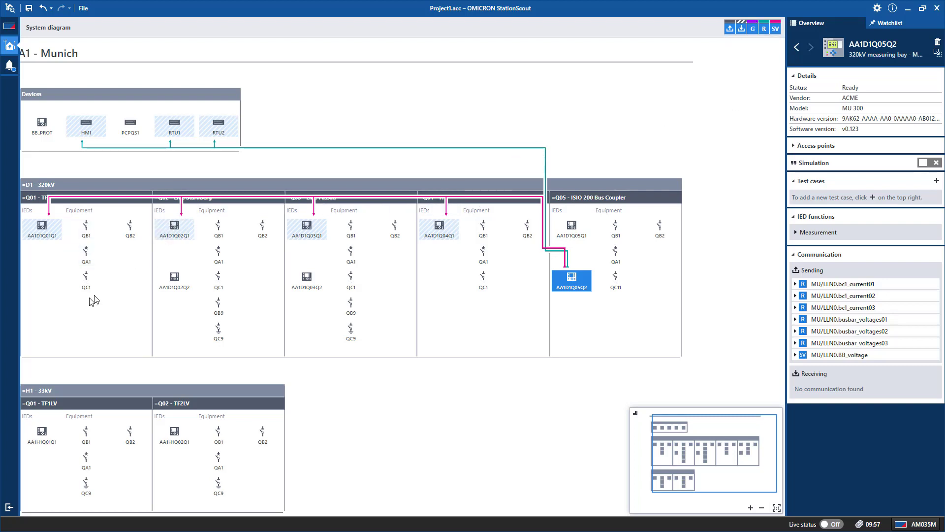
Select AA1D1Q05Q1 to view this ISIO 200 bus coupler's GOOSE and report streams
left_click(571, 228)
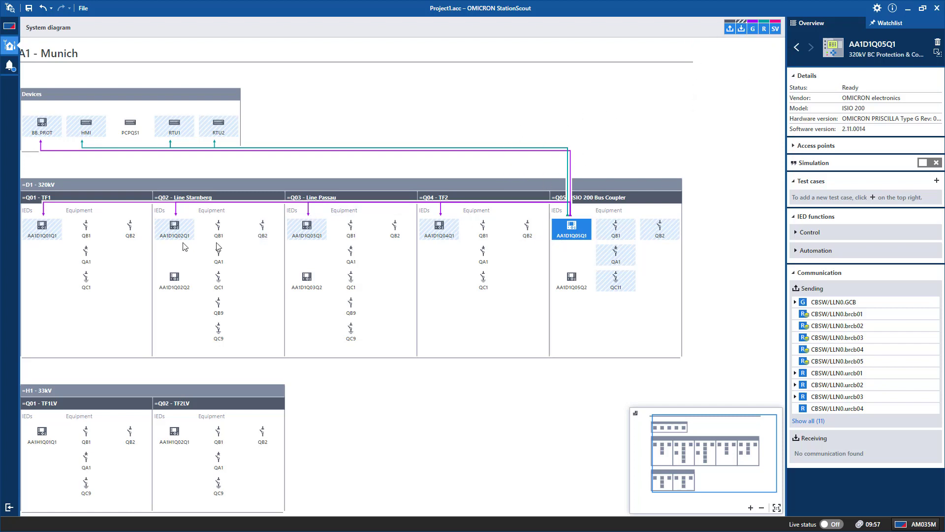
Select AA1D1Q01Q1, the ACME PROTEC 400 in bay Q01, and centre its communication links
left_click(108, 237)
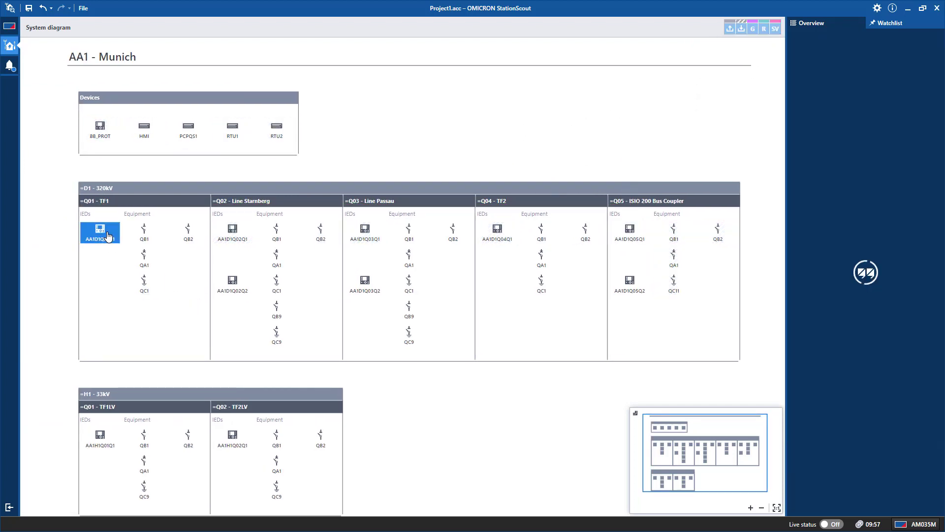
scroll(111, 230, "up", 3)
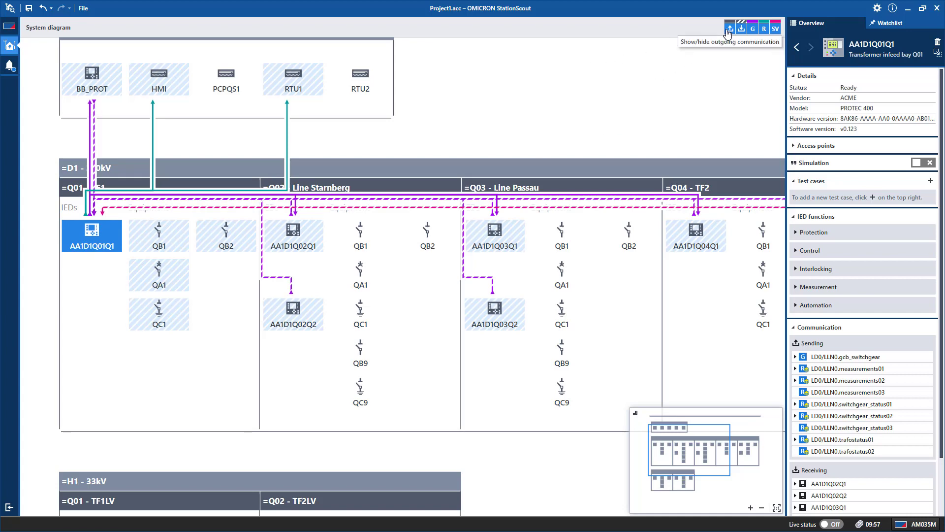
scroll(528, 126, "down", 3)
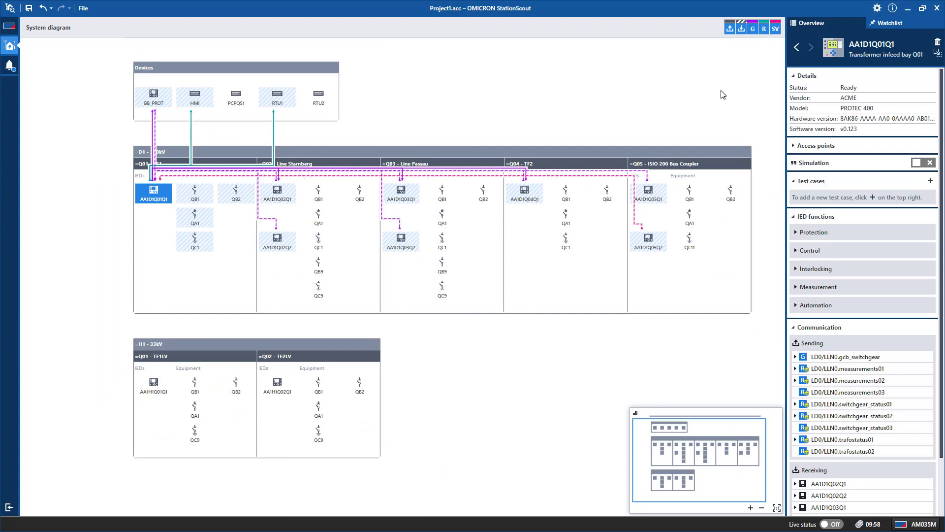
scroll(154, 226, "up", 2)
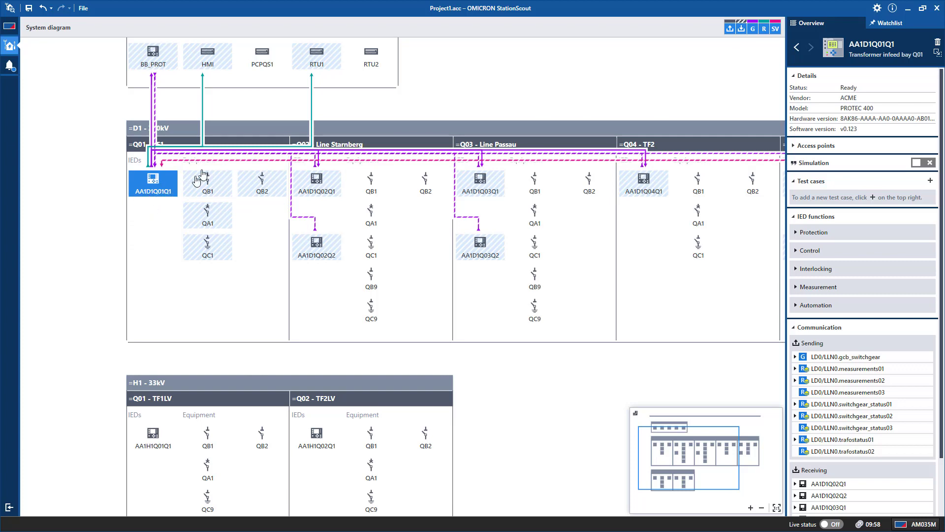
left_click_drag(460, 87, 433, 148)
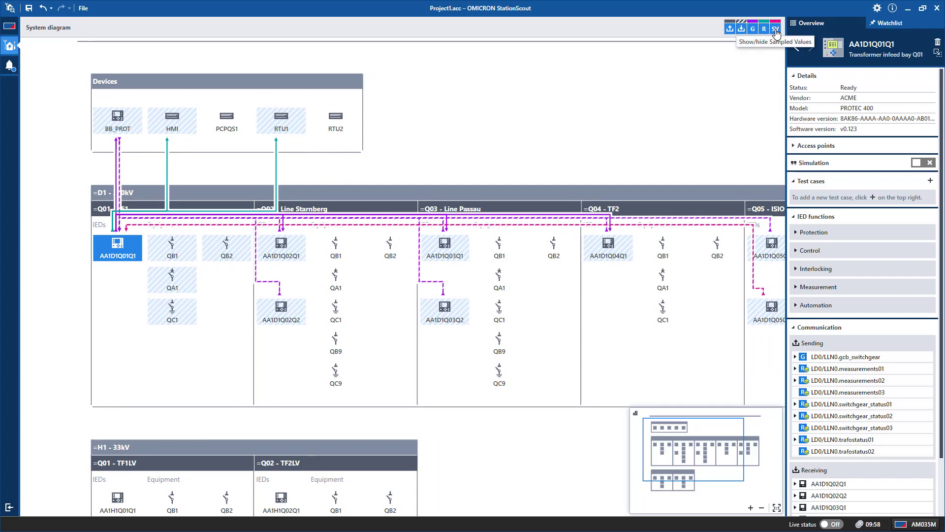
Turn off the SV and GOOSE link filters so only report links remain
left_click(777, 30)
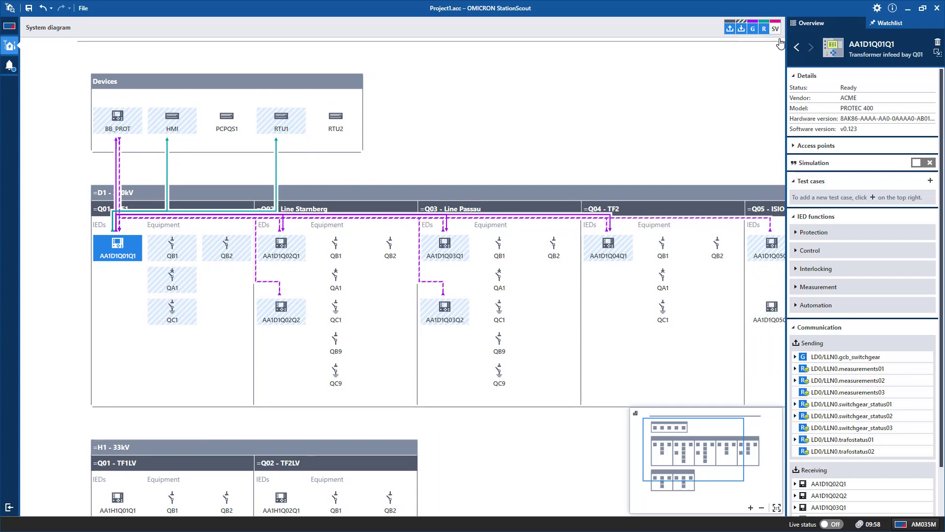
left_click(753, 29)
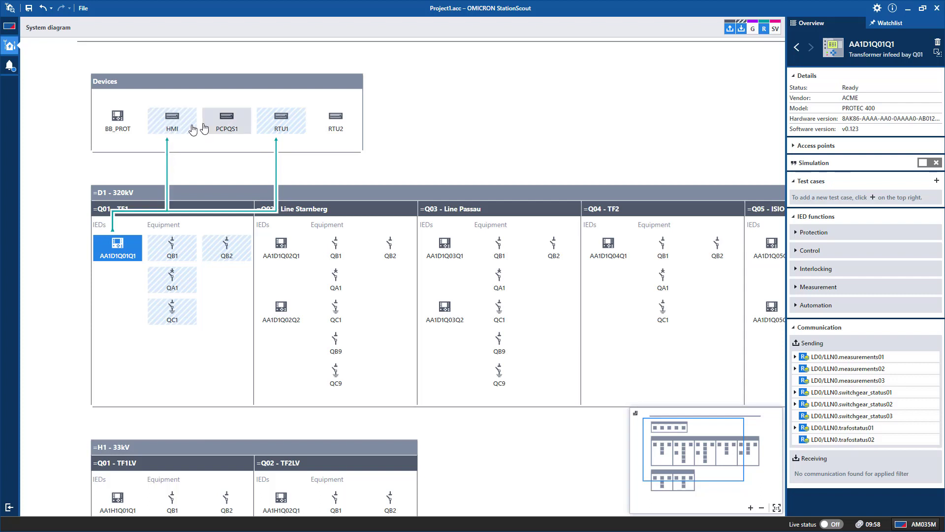
Open the switchgear_status01 report to HMI and inspect its report_switchgear_status dataset entries
left_click(169, 167)
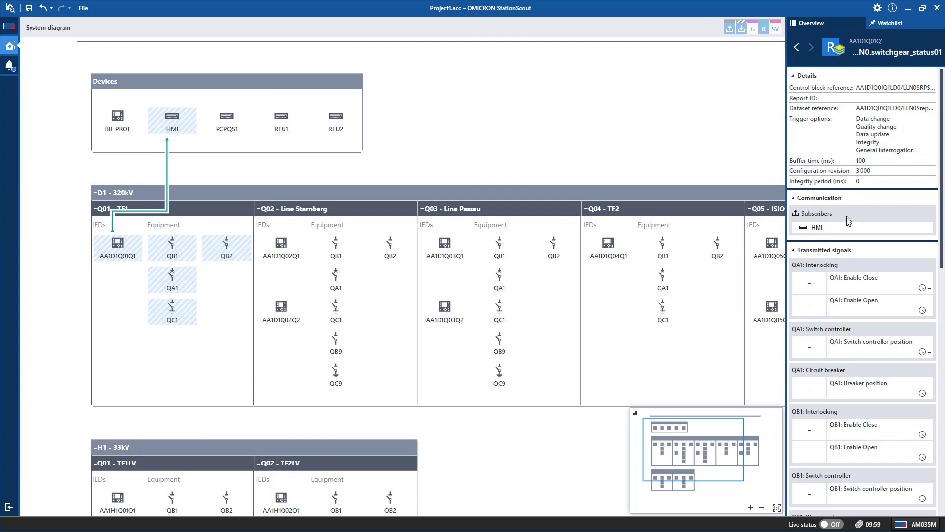
scroll(845, 215, "down", 2)
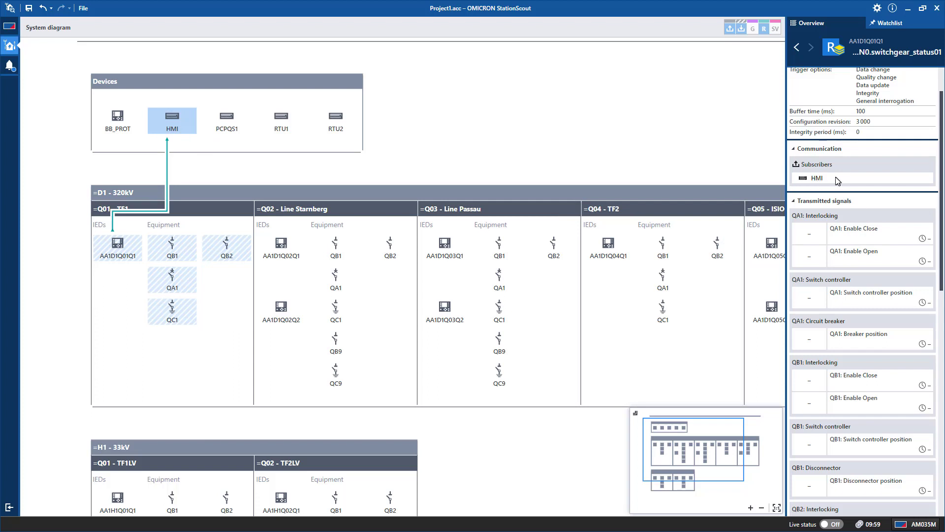
scroll(826, 237, "down", 5)
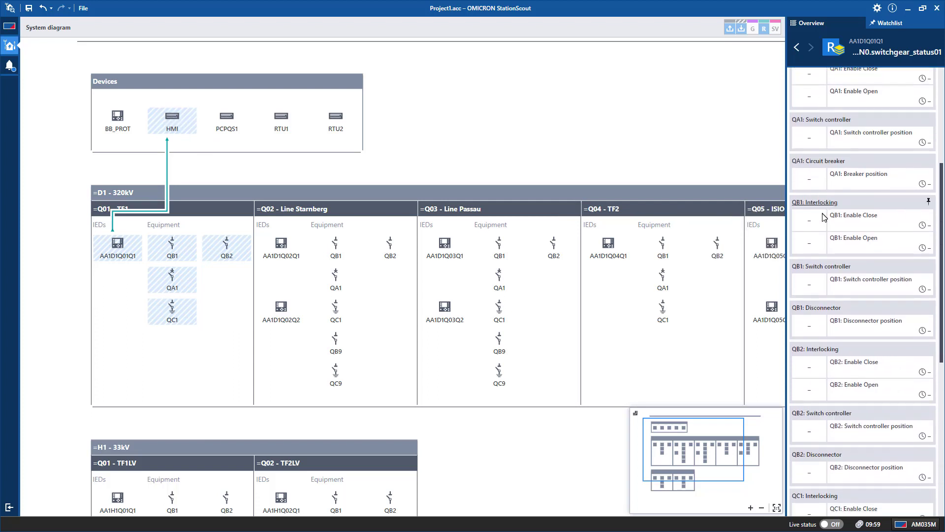
scroll(823, 238, "down", 7)
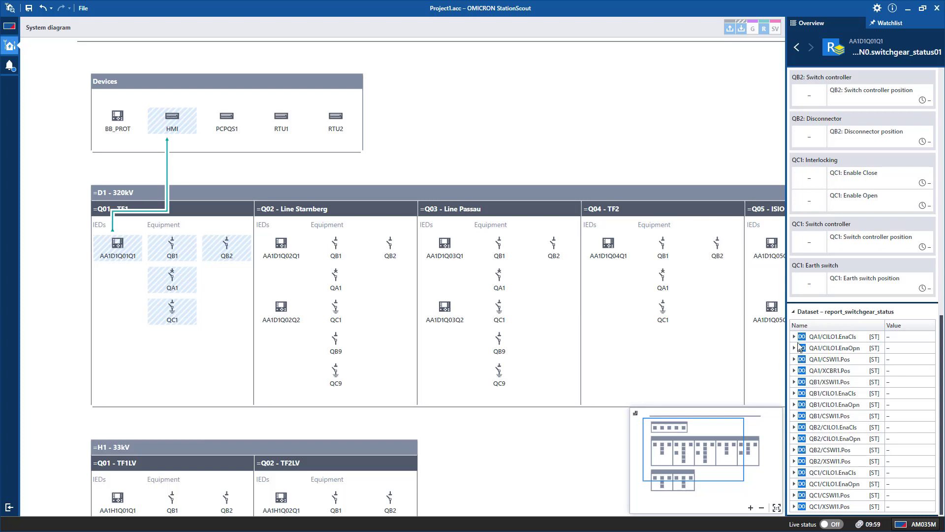
left_click(794, 337)
left_click(794, 337)
scroll(734, 196, "up", 2)
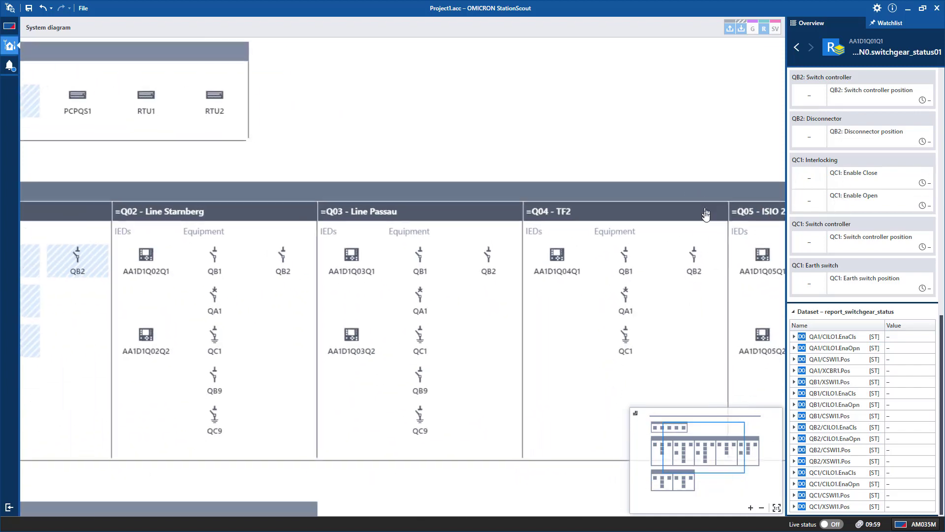
scroll(469, 196, "down", 3)
scroll(595, 385, "up", 2)
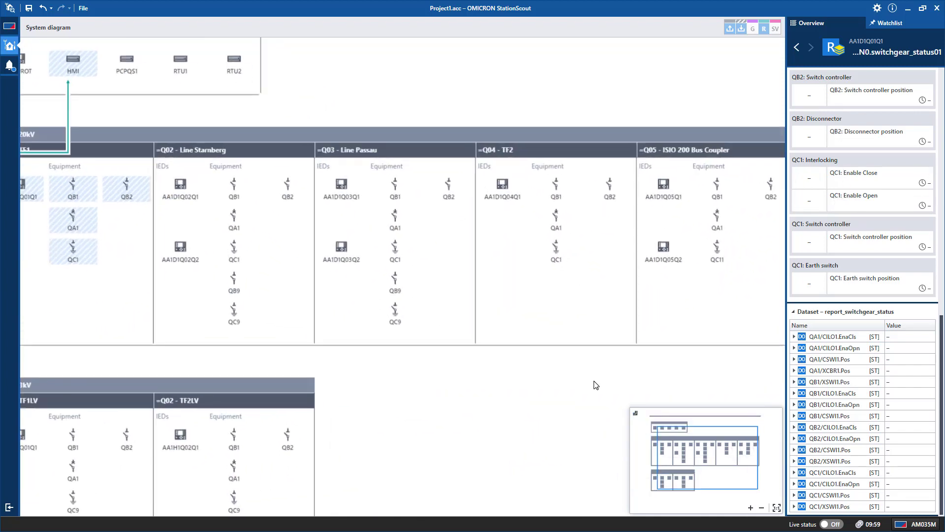
scroll(581, 384, "up", 1)
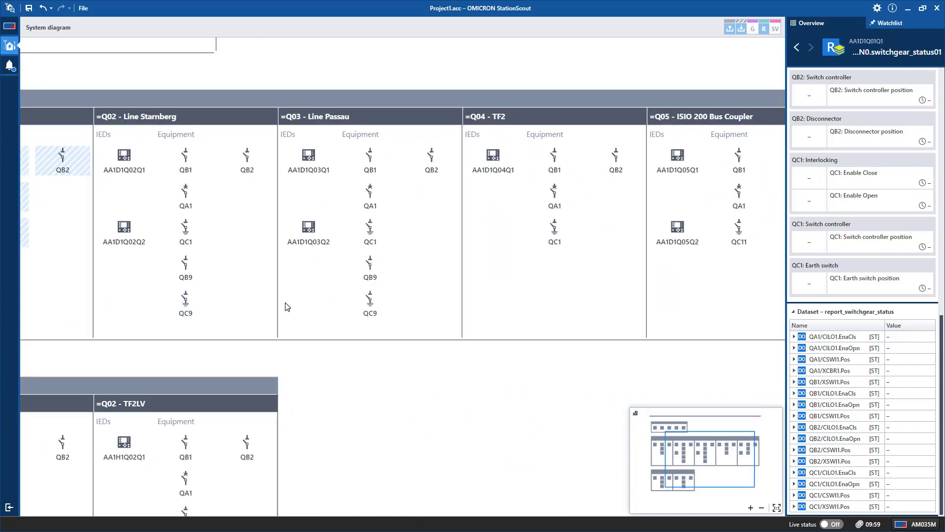
left_click_drag(287, 307, 443, 232)
Select AA1D1Q01Q1 and use the mini-map to jump between bays Q03–Q05 and Q01–Q03
left_click(89, 160)
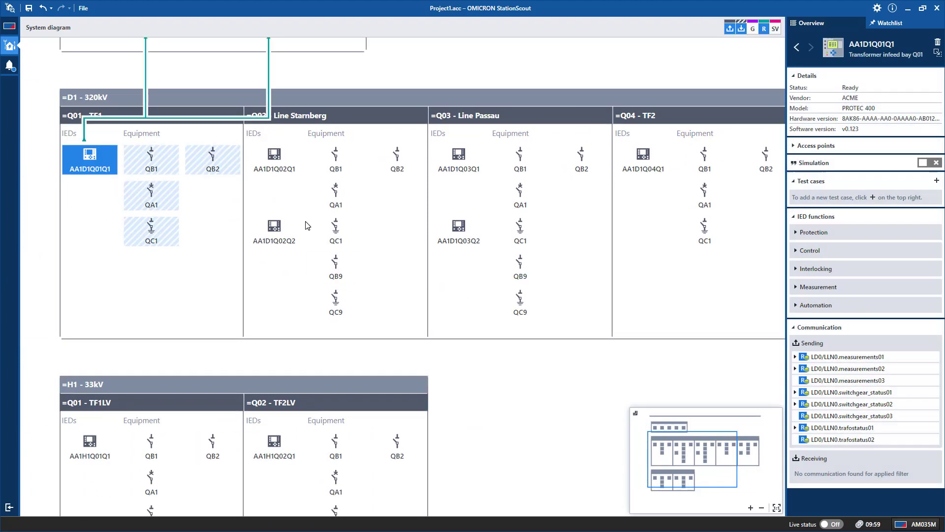
scroll(212, 176, "up", 2)
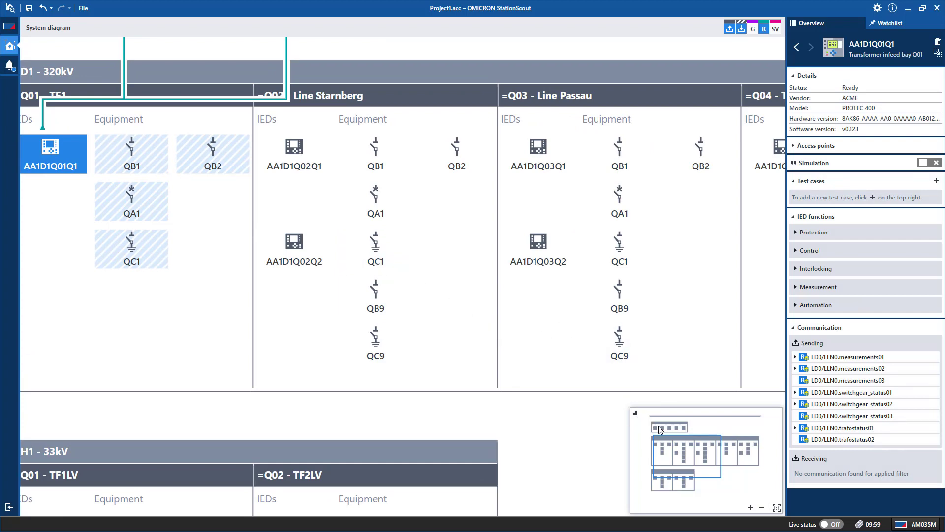
left_click(726, 460)
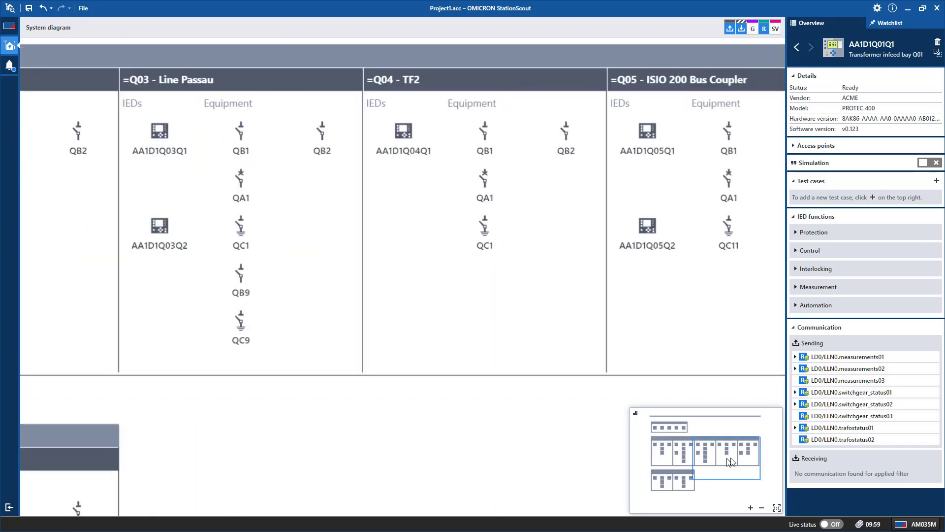
left_click(672, 448)
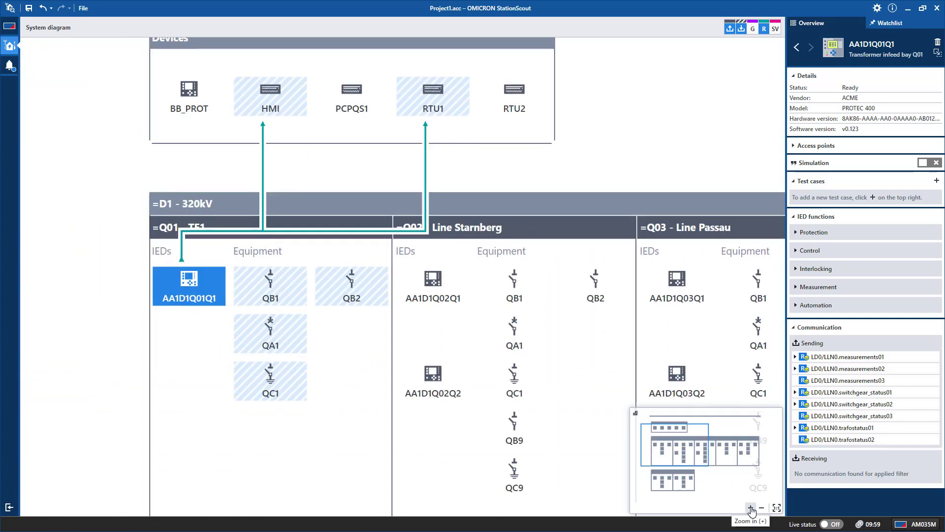
Zoom the diagram in and out three levels, then hide the mini-map and pan toward the 33kV bays
left_click(750, 507)
left_click(751, 507)
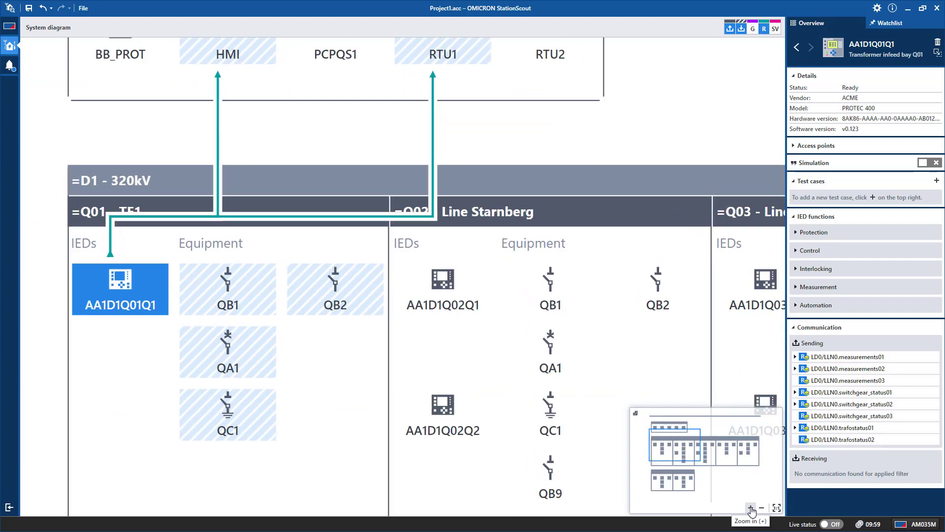
left_click(750, 507)
left_click(761, 508)
left_click(762, 509)
left_click(762, 509)
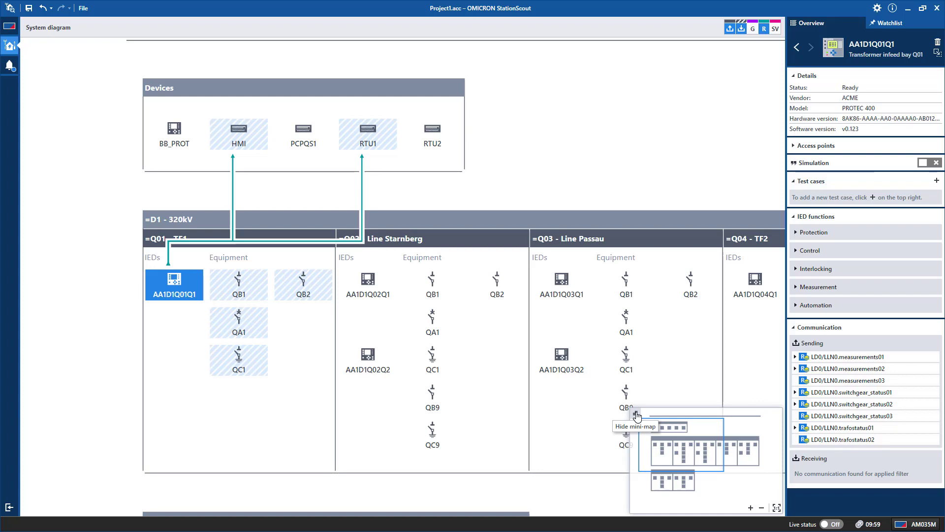
left_click(636, 415)
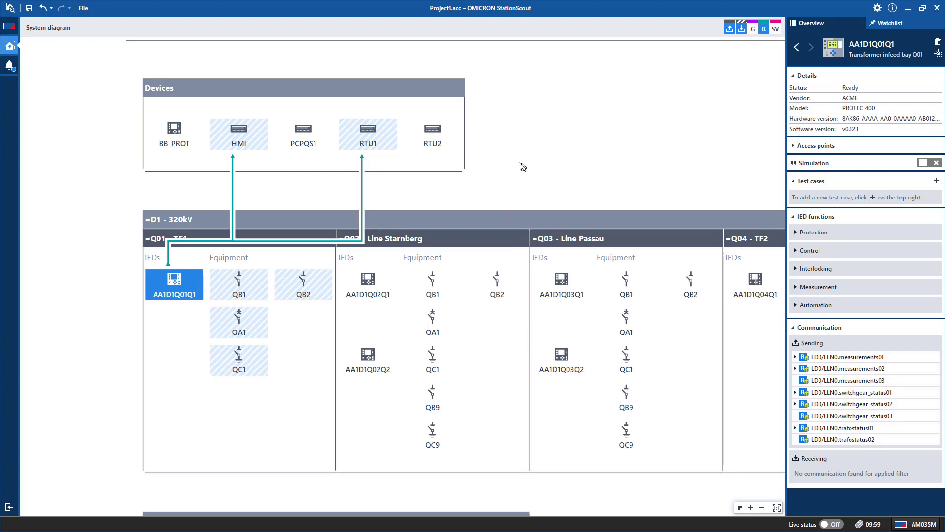
left_click_drag(521, 163, 471, 138)
Widen the Overview panel and fit the whole AA1 - Munich diagram in view with Ctrl+0
scroll(471, 173, "down", 5)
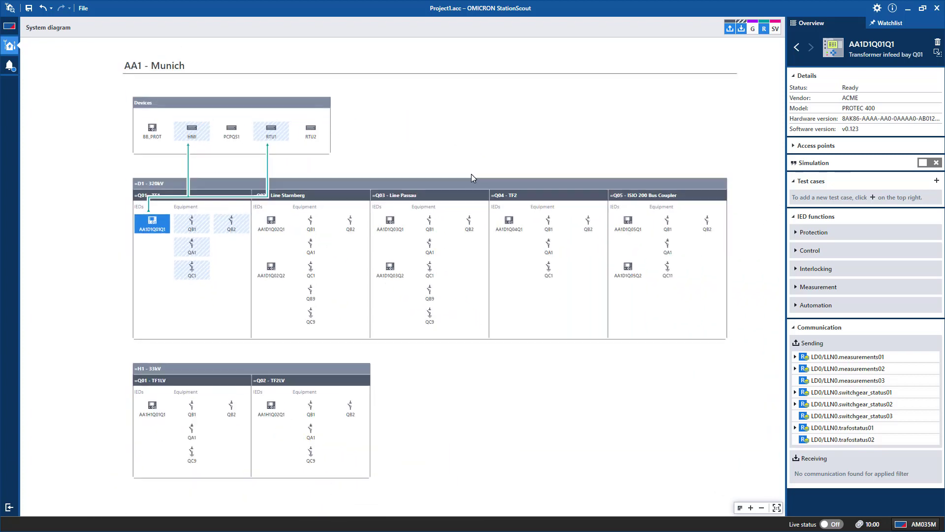
scroll(471, 173, "up", 4)
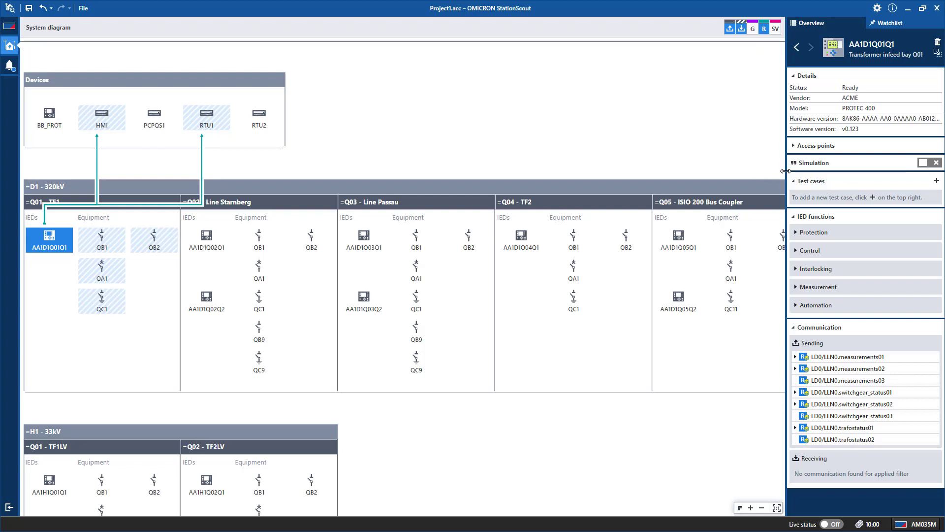
left_click_drag(786, 171, 761, 218)
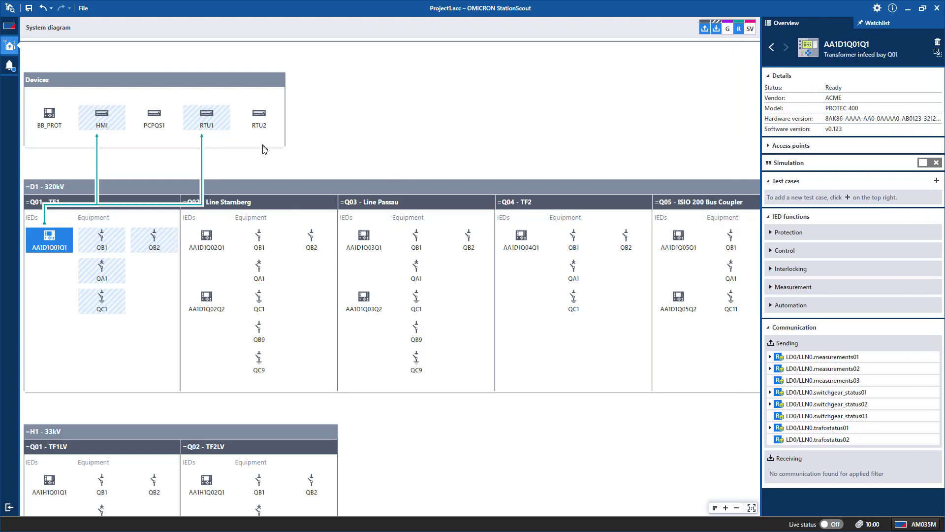
left_click_drag(350, 135, 422, 143)
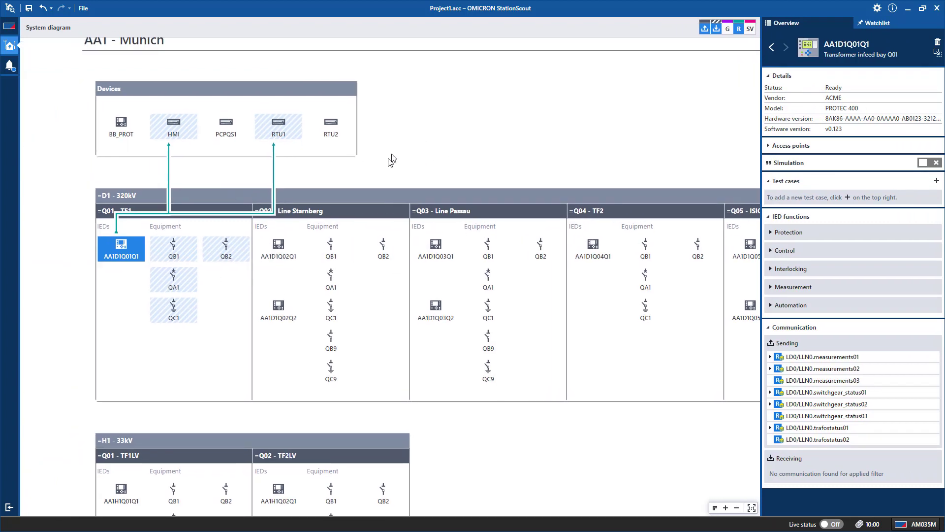
key("ctrl+0")
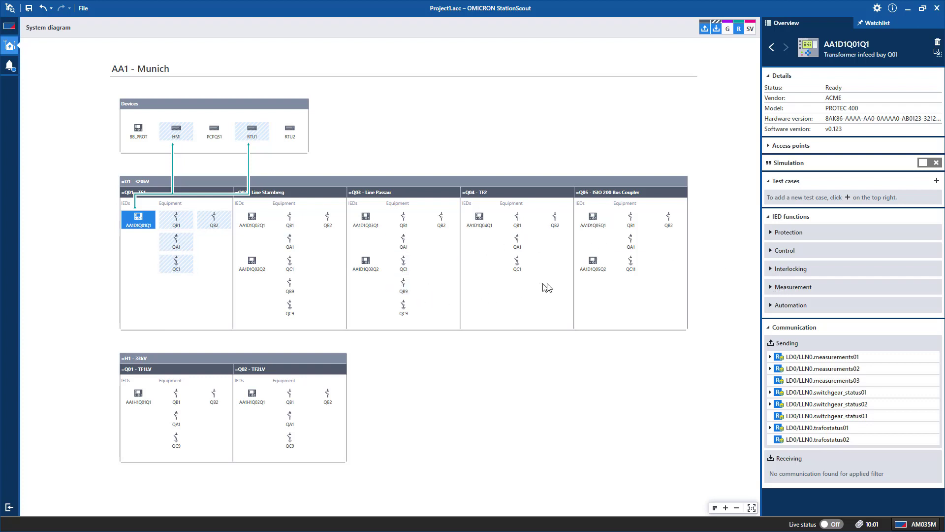
Show SV and GOOSE links again and select AA1D1Q01Q1 to see its gcb_switchgear GOOSE
left_click(595, 272)
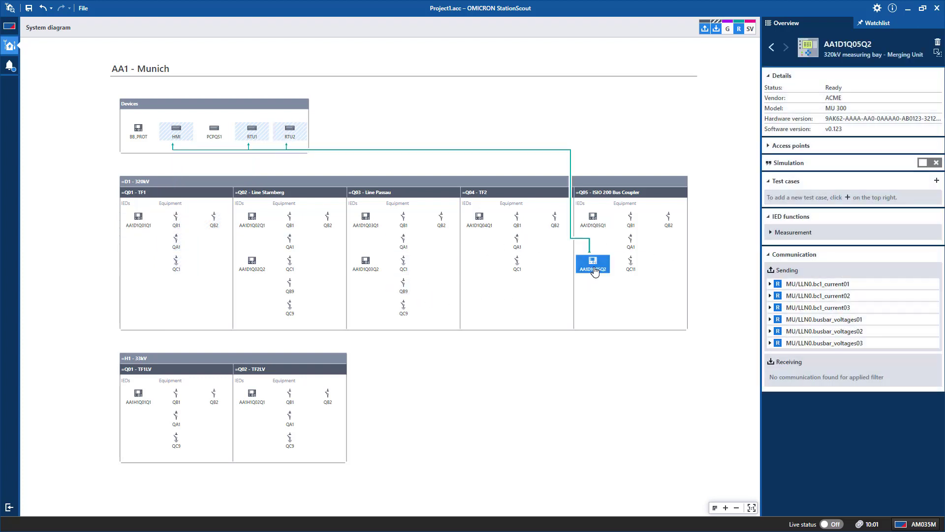
left_click(749, 29)
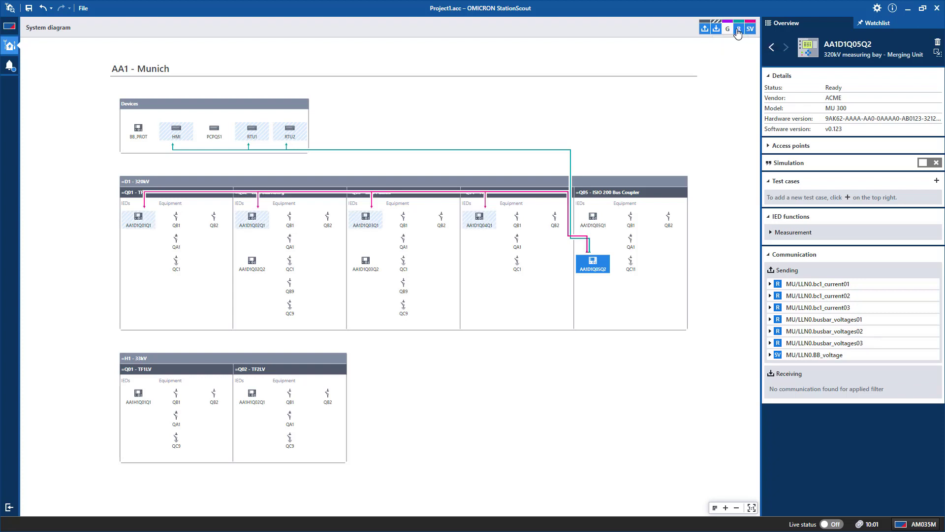
left_click(729, 29)
scroll(594, 266, "up", 2)
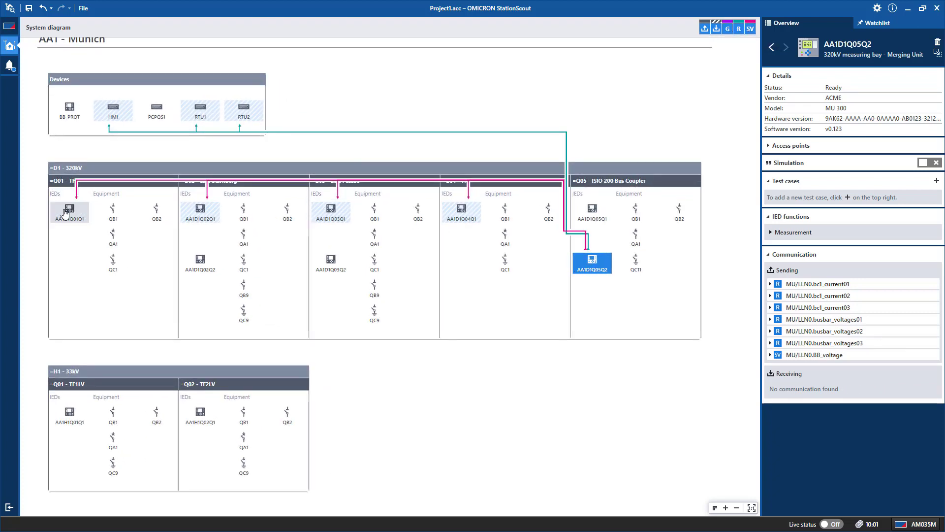
left_click(66, 213)
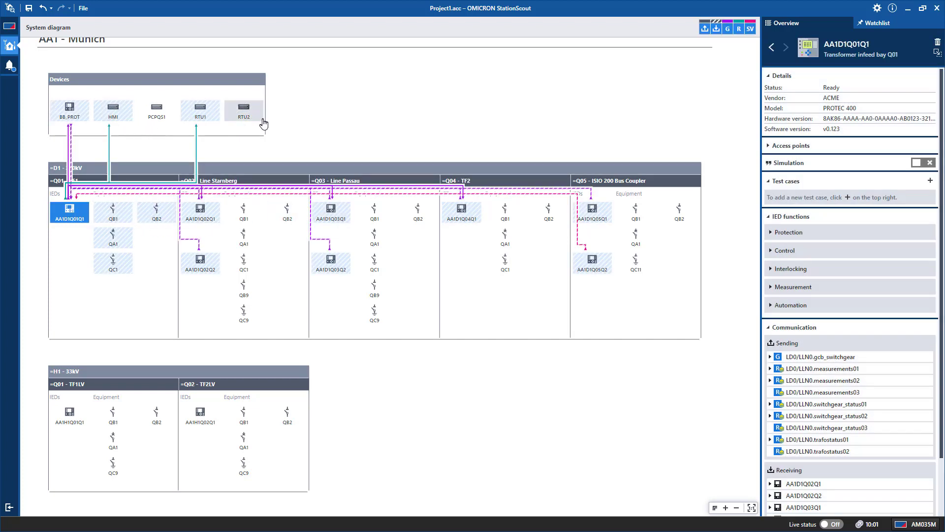
Expand AA1D1Q01Q1's access point P1 (192.168.1.150) and review its Receiving list of eight IEDs
scroll(374, 123, "down", 1)
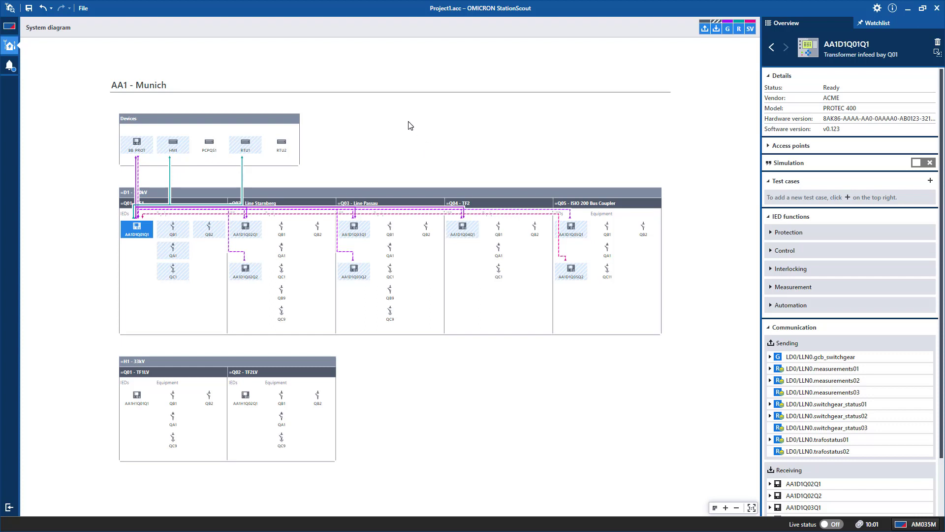
scroll(409, 123, "up", 1)
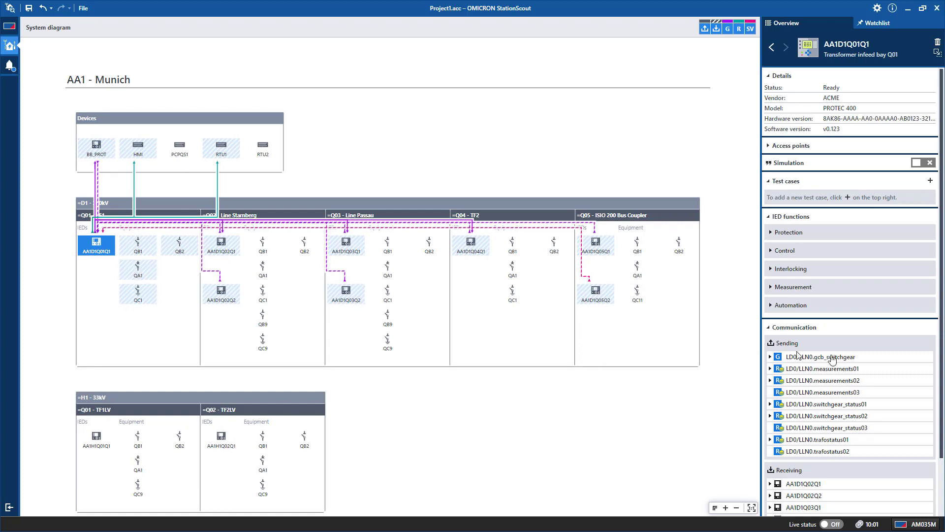
scroll(852, 345, "down", 1)
scroll(853, 345, "up", 1)
scroll(96, 260, "up", 1)
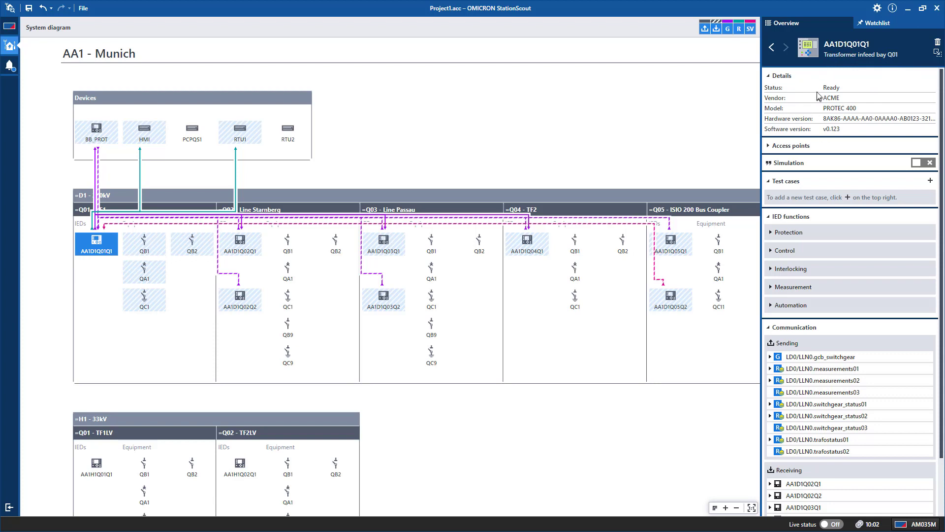
left_click(769, 146)
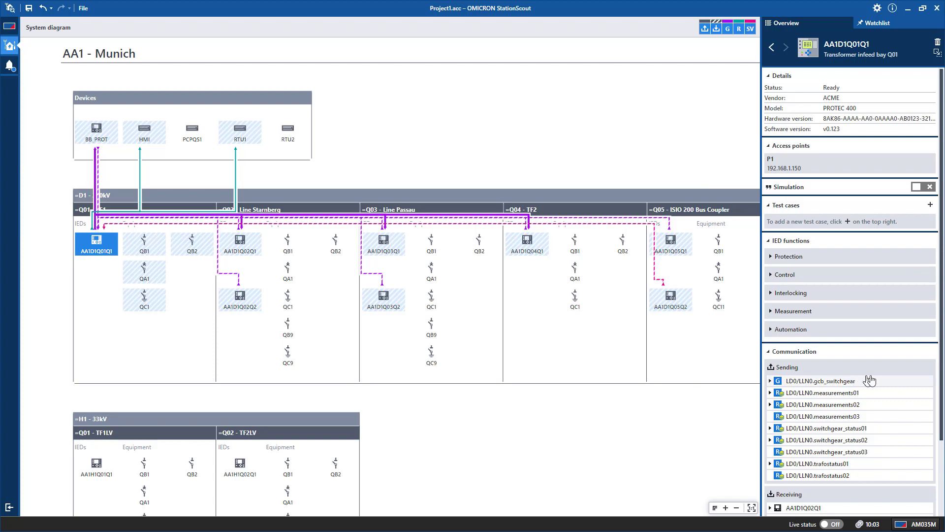
scroll(812, 379, "down", 4)
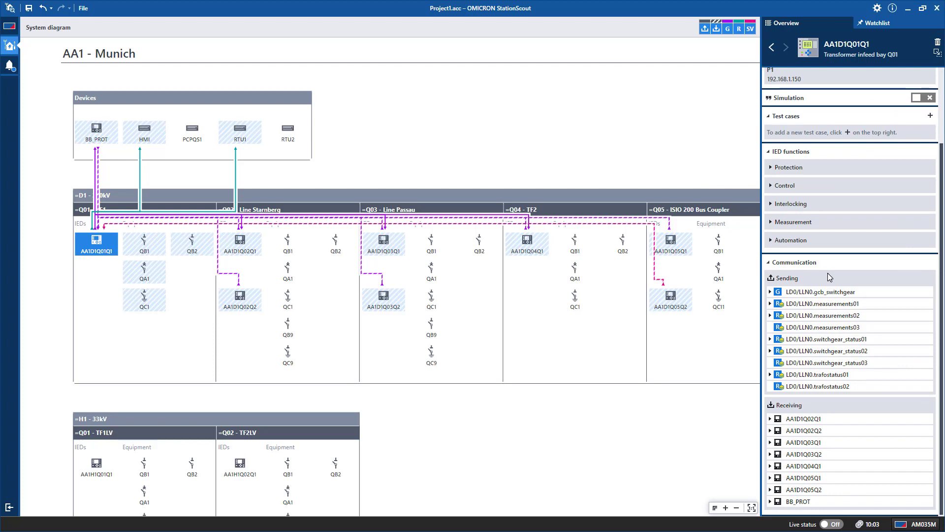
scroll(827, 274, "up", 2)
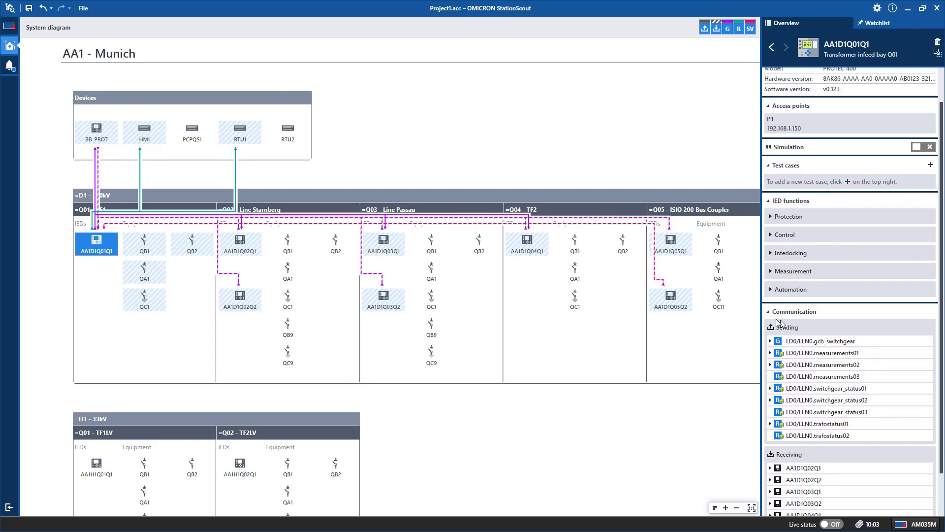
scroll(795, 325, "down", 2)
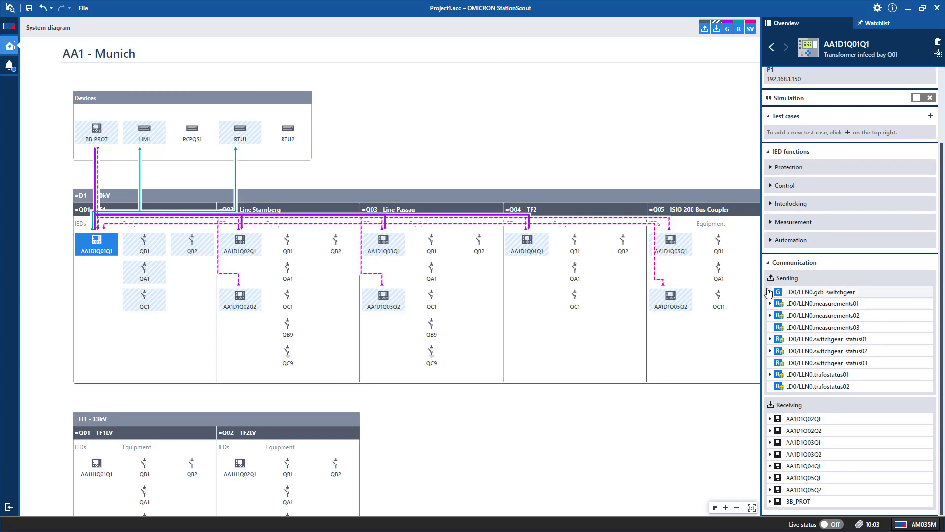
left_click(770, 292)
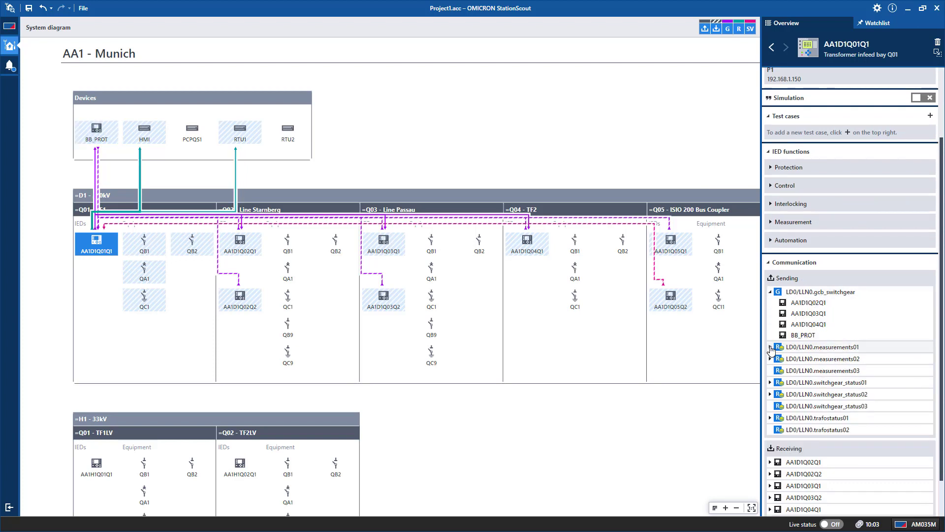
left_click(770, 346)
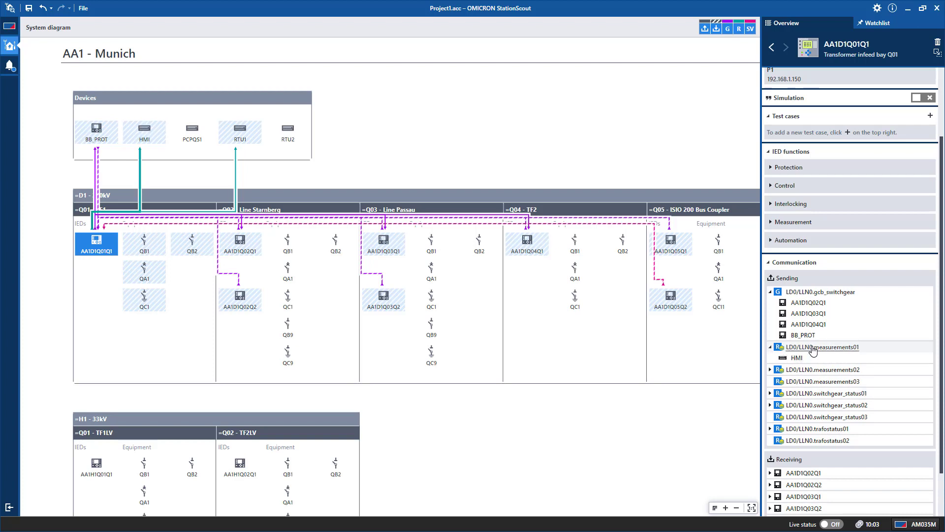
scroll(786, 409, "down", 1)
scroll(786, 409, "down", 2)
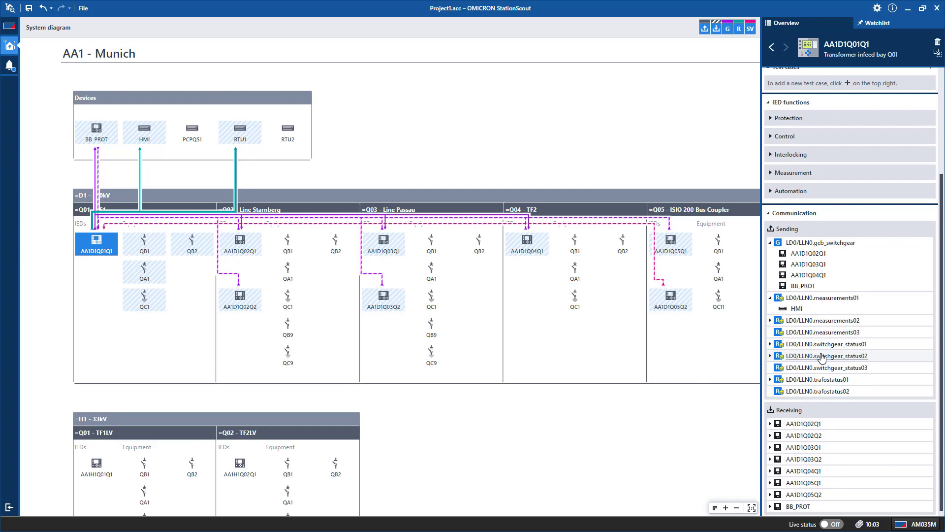
scroll(790, 401, "down", 1)
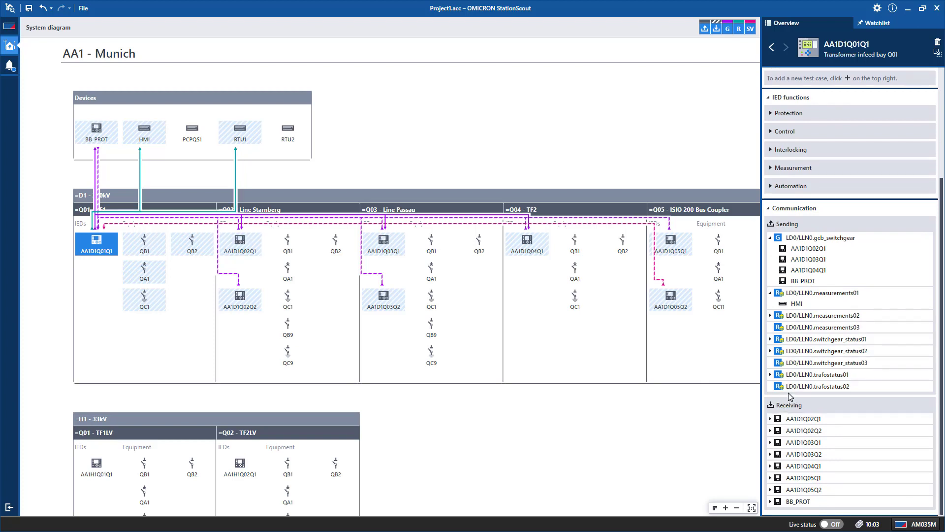
scroll(788, 392, "up", 3)
left_click(771, 287)
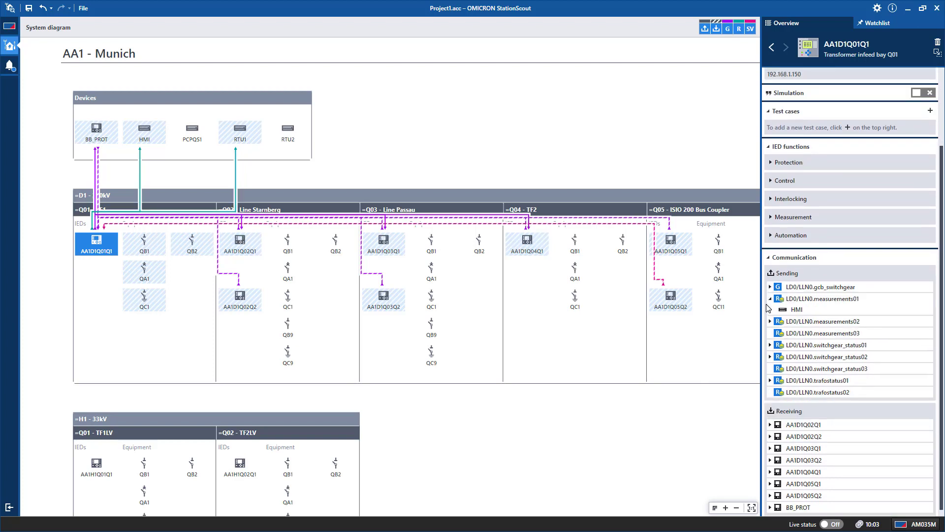
left_click(770, 299)
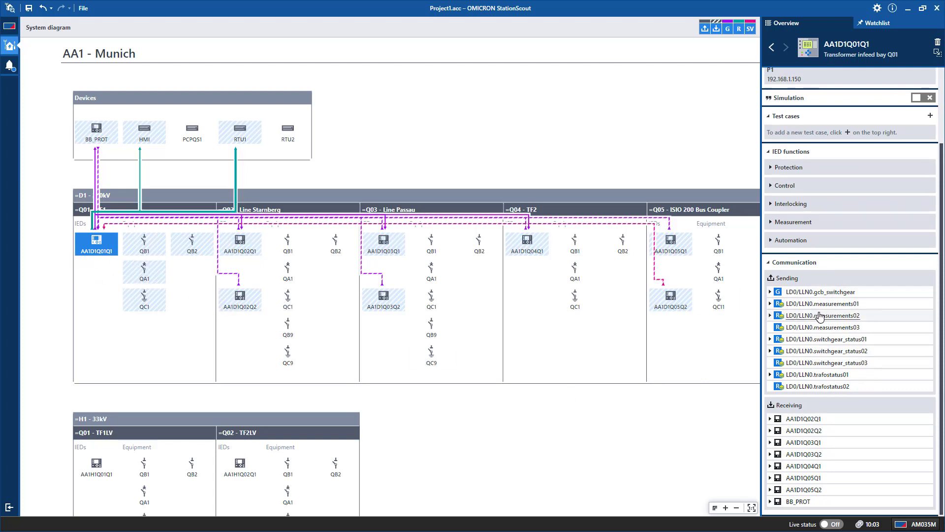
scroll(819, 310, "up", 2)
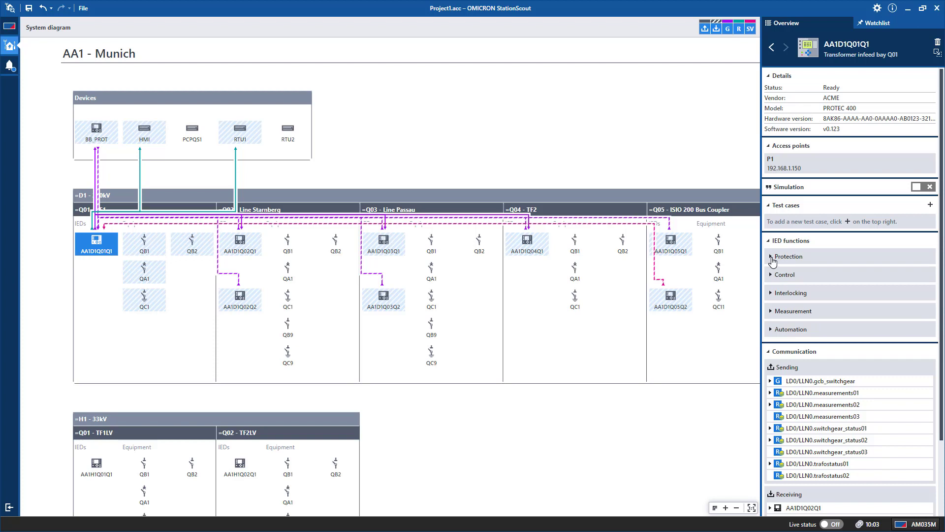
Review AA1D1Q01Q1's Time overcurrent protection function details, then return to the device overview
left_click(771, 258)
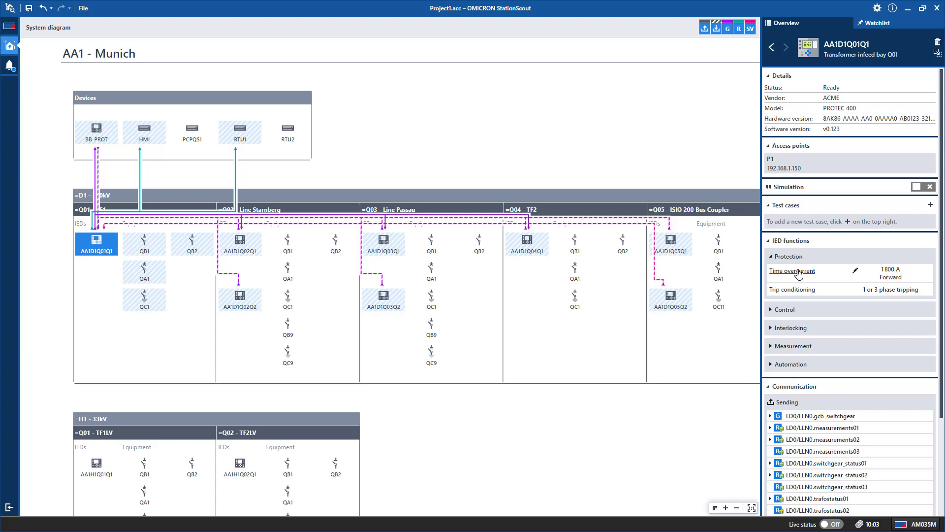
left_click(798, 273)
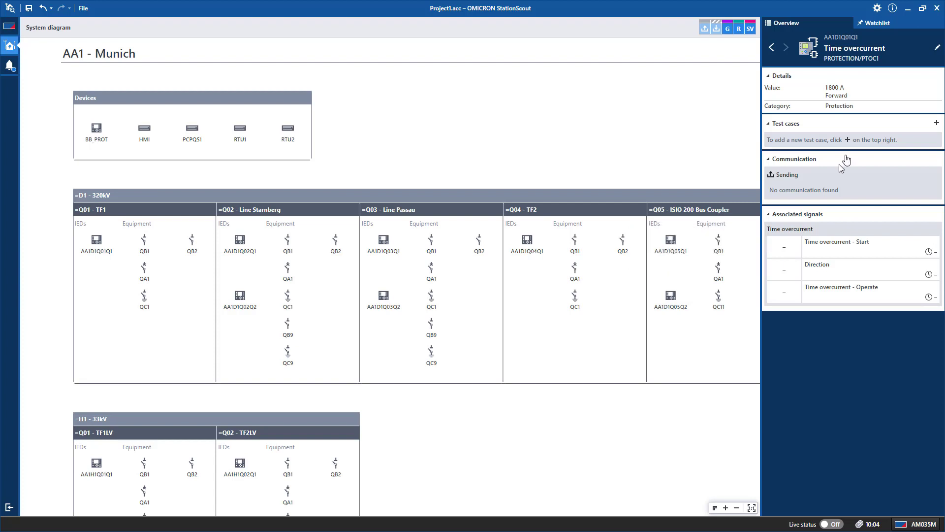
left_click(772, 47)
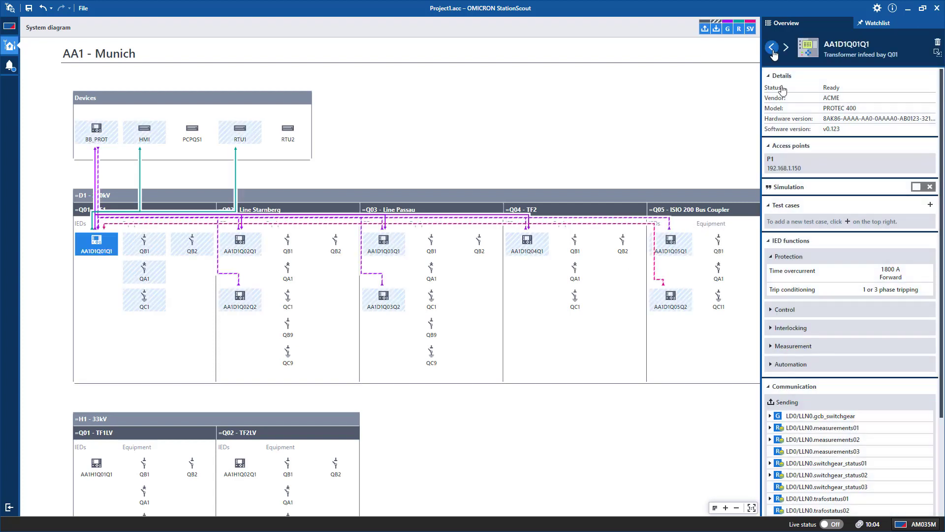
Browse the Control functions and open the QA1: Interlocking function details
left_click(771, 257)
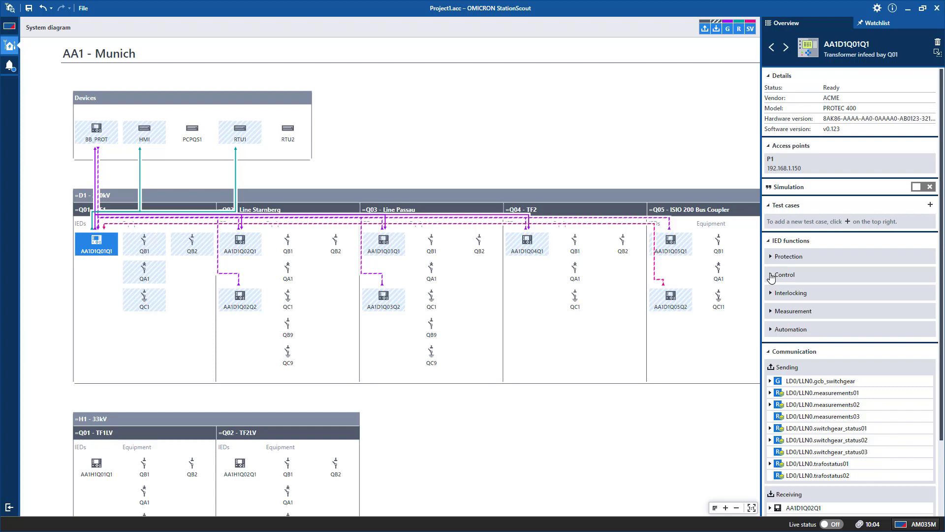
left_click(771, 275)
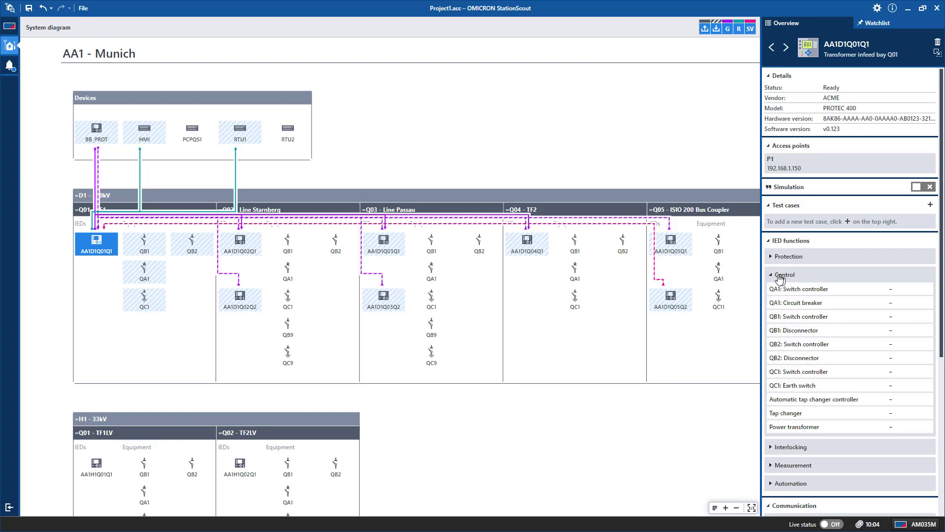
left_click(772, 278)
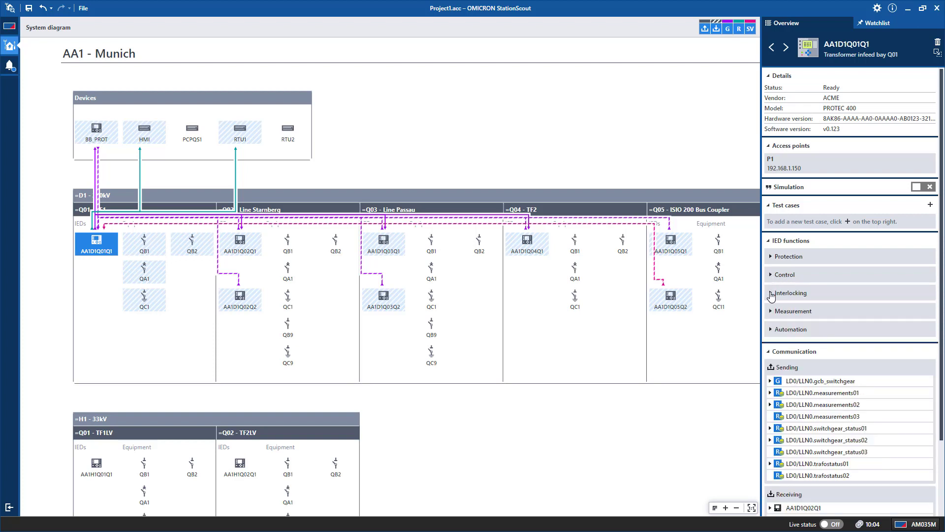
left_click(771, 294)
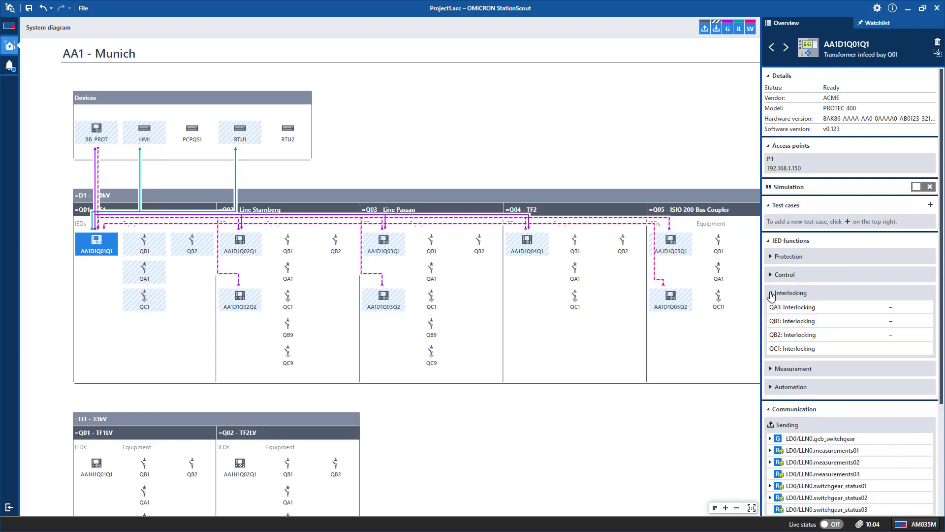
left_click(798, 307)
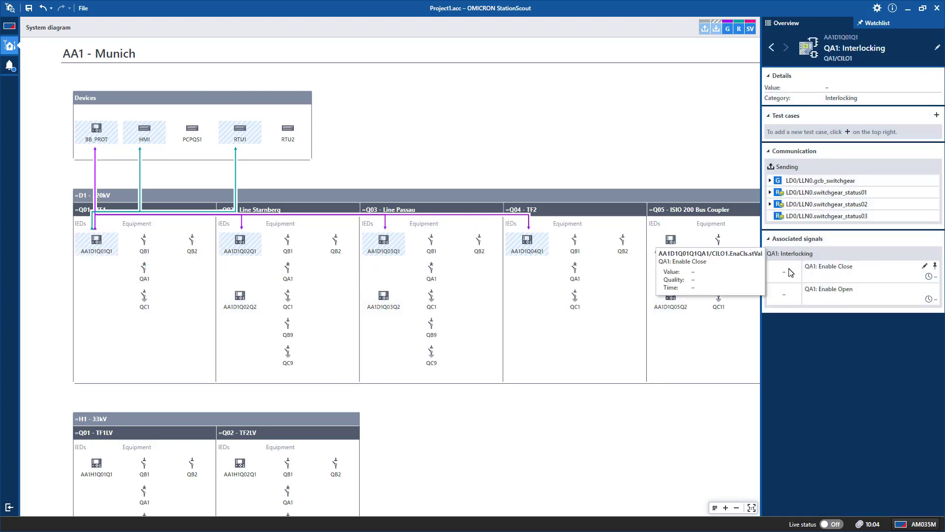
Back on AA1D1Q01Q1, collapse Interlocking and view the Measurement function's signals
left_click(772, 47)
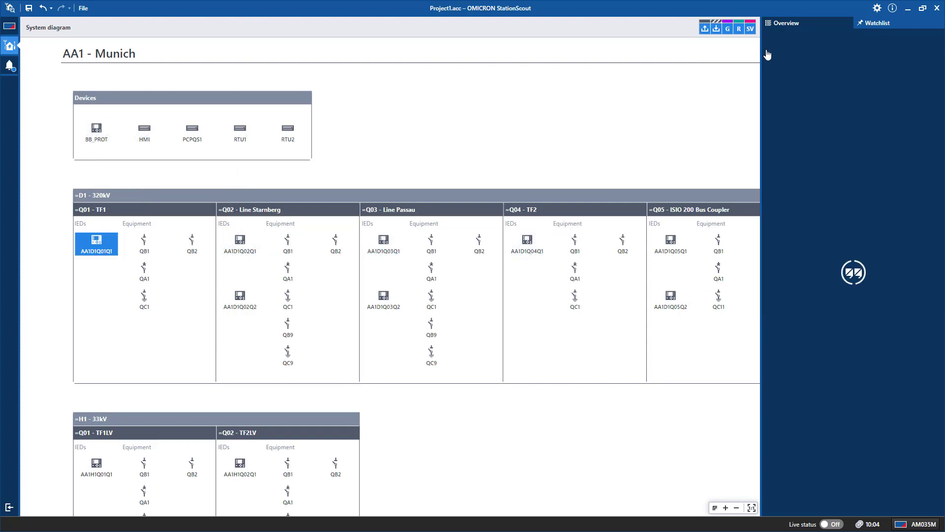
left_click(774, 294)
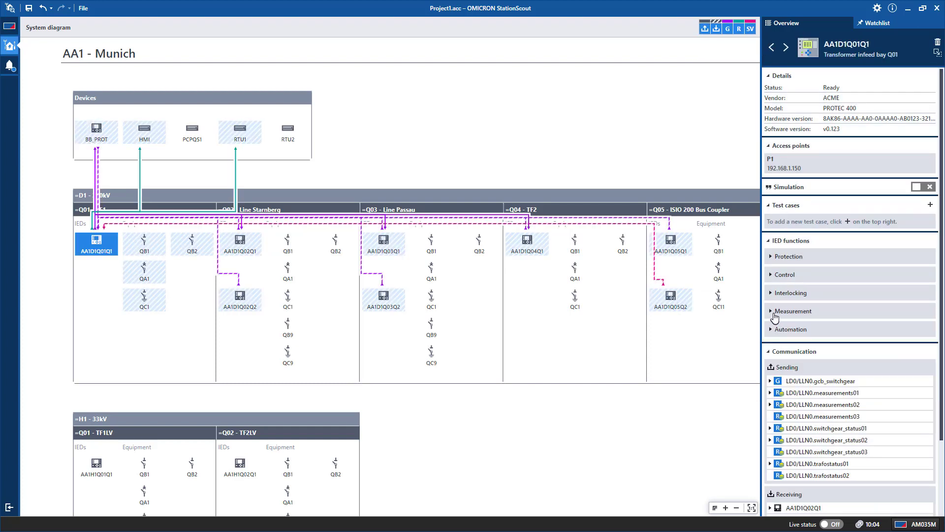
left_click(774, 315)
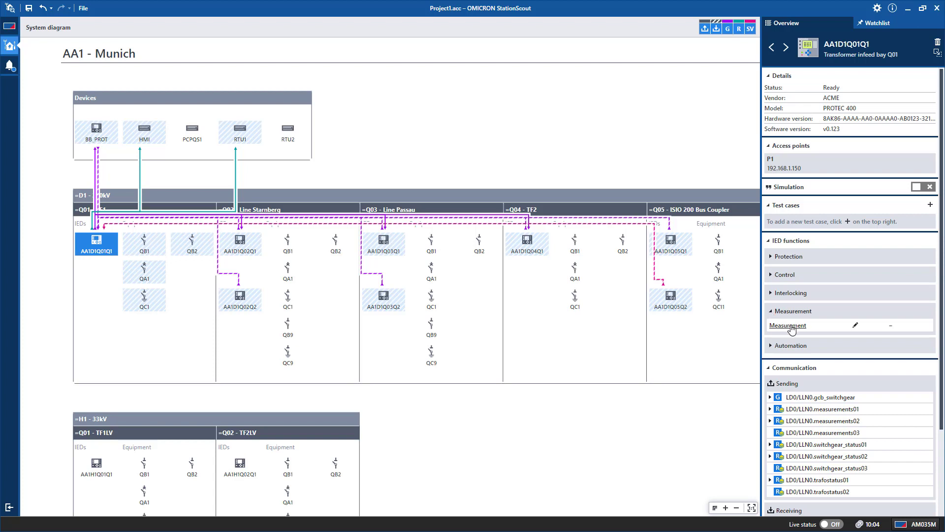
left_click(791, 329)
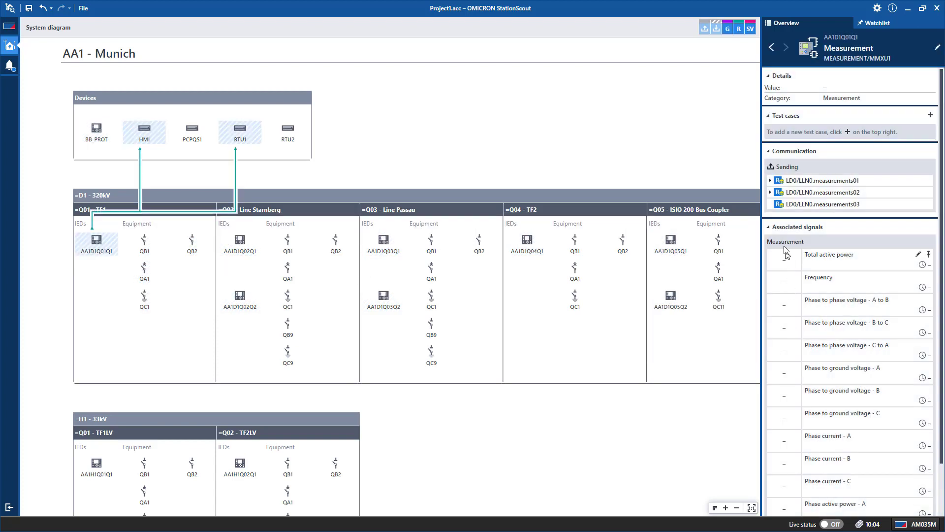
scroll(790, 301, "down", 2)
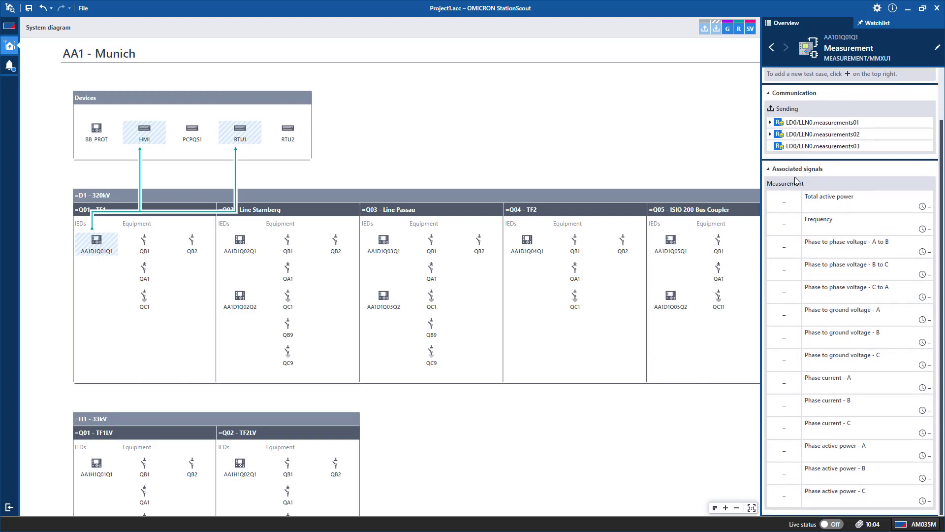
scroll(794, 176, "up", 2)
Return to the device page and check the Automation functions group
left_click(772, 47)
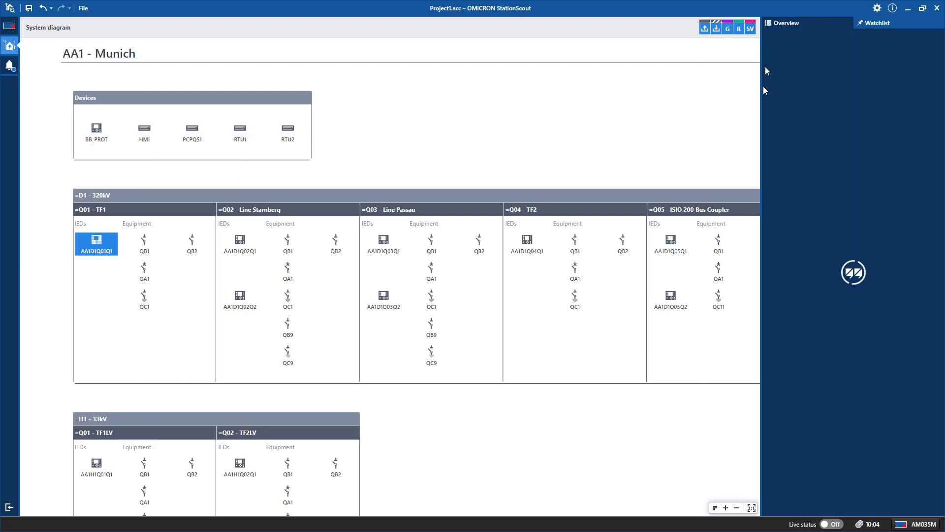
left_click(772, 331)
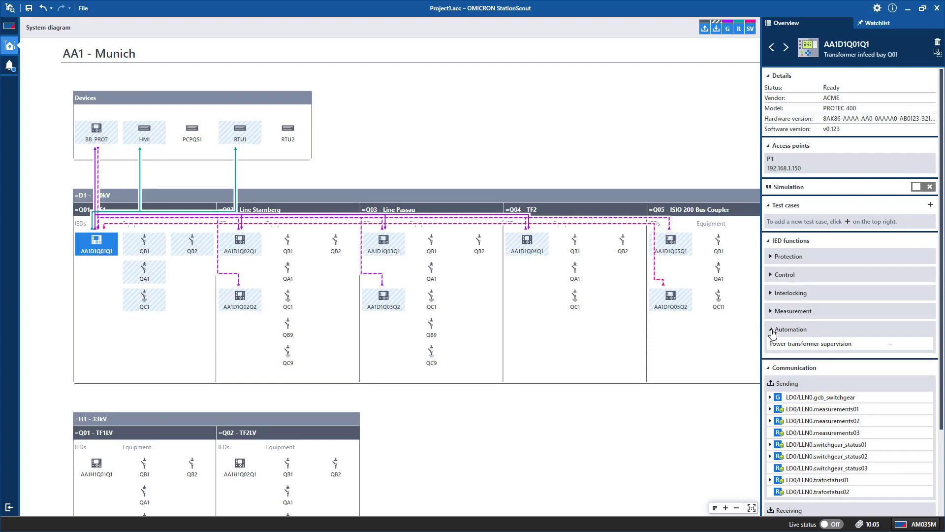
left_click(774, 330)
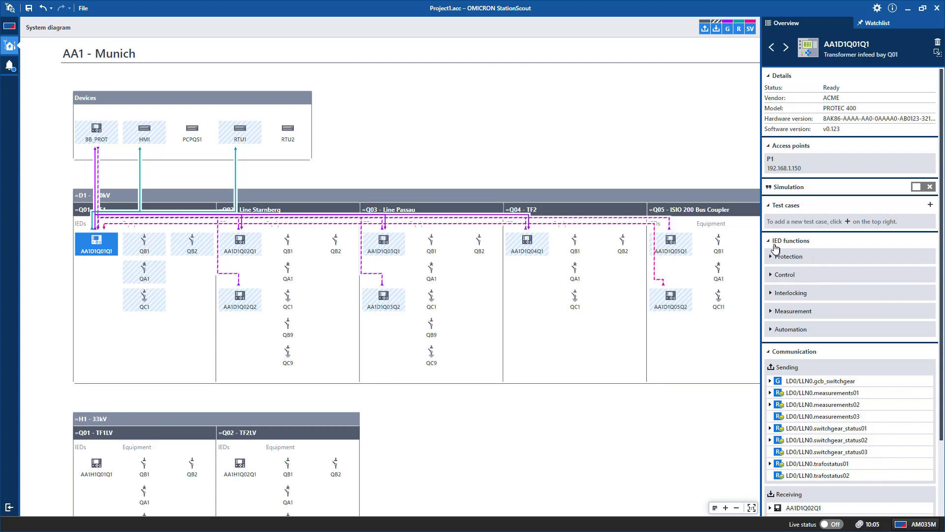
Show LD0/LLN0.gcb_switchgear's subscribers in Communication and open its GOOSE details
scroll(798, 280, "down", 3)
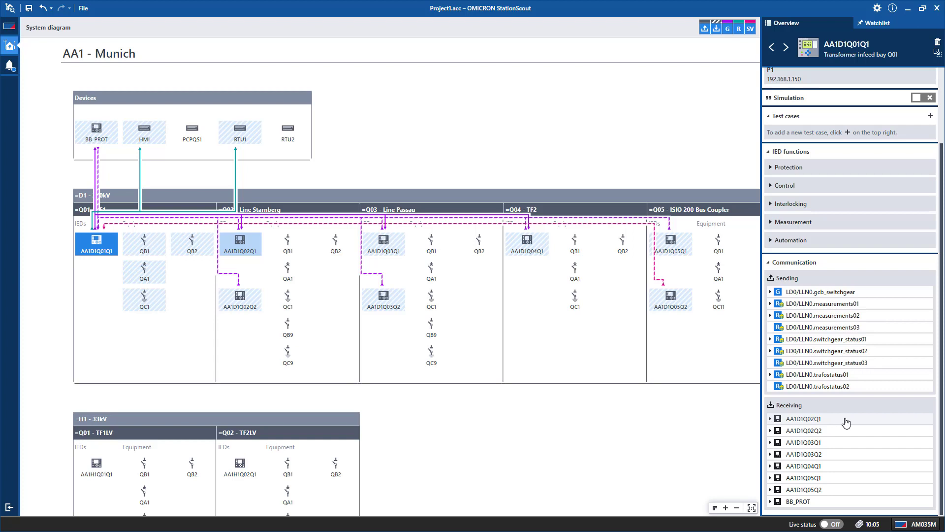
left_click(771, 293)
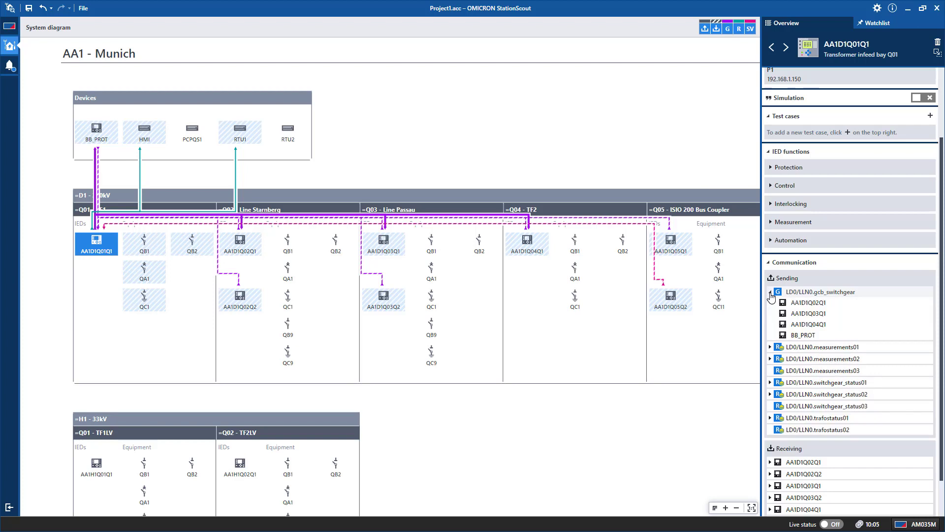
left_click(826, 295)
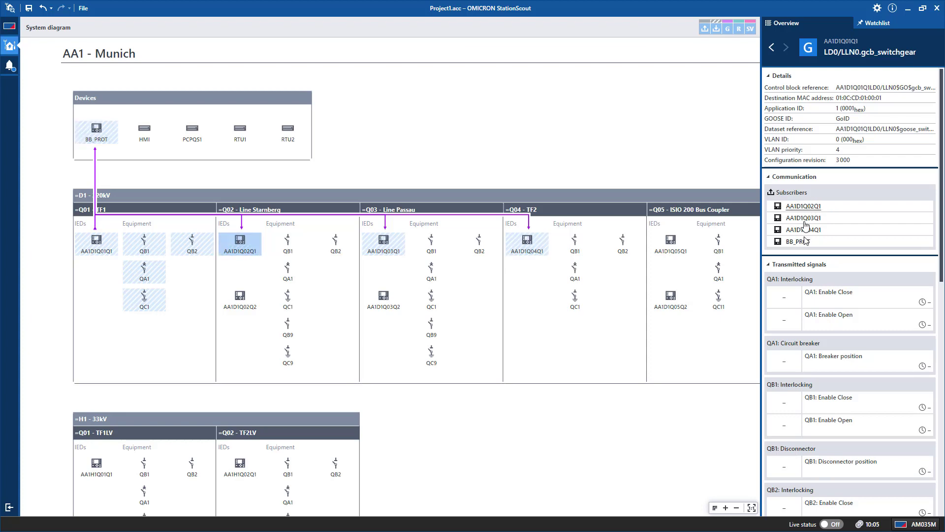
Review the transmitted signals and goose_switchgear_status dataset, then select IED AA1D1Q01Q1 in the diagram
scroll(804, 313, "down", 4)
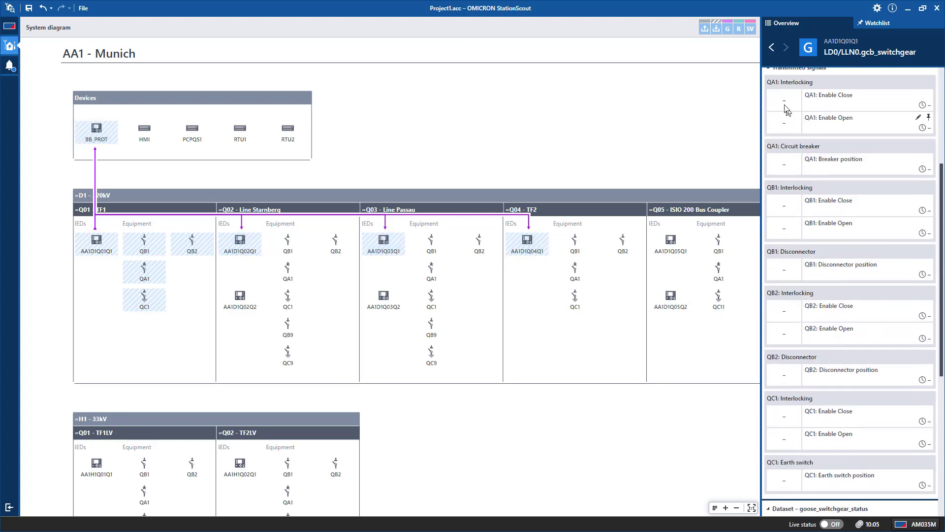
scroll(788, 306, "down", 3)
scroll(788, 307, "down", 1)
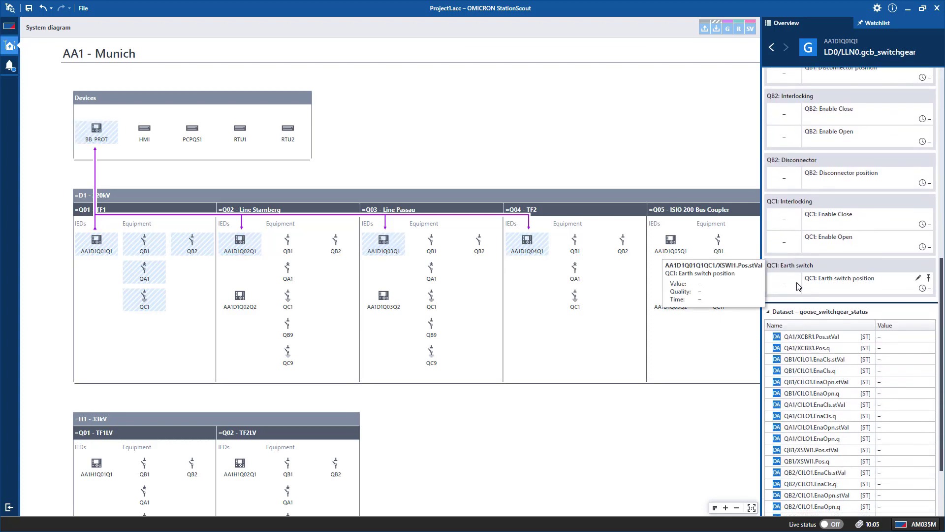
scroll(798, 286, "down", 2)
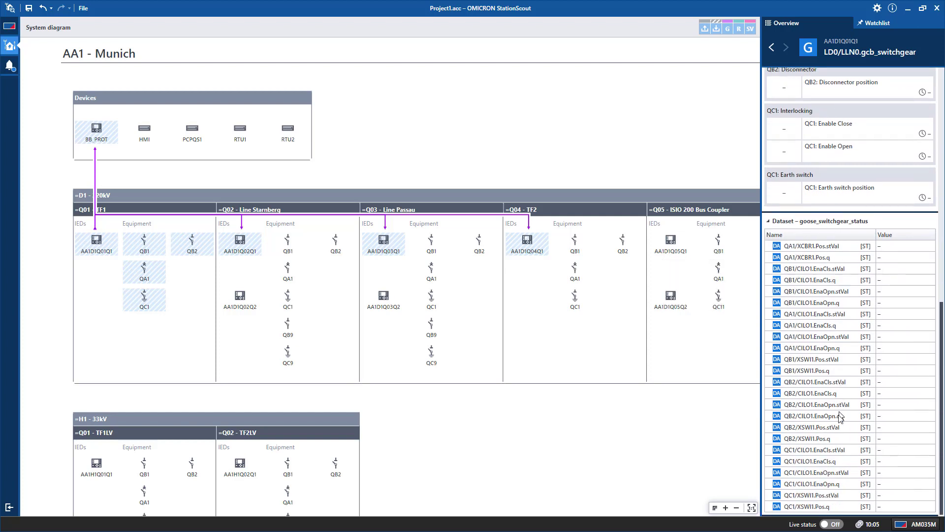
left_click(96, 242)
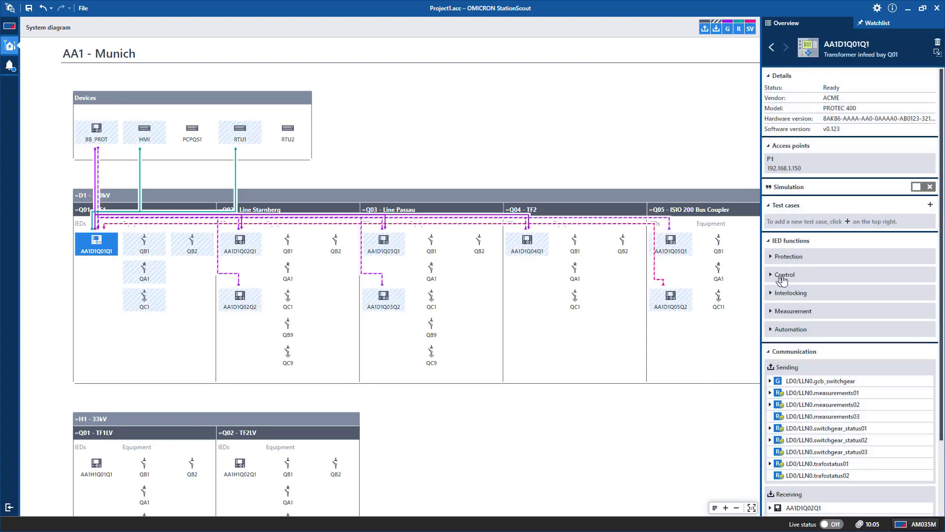
Inspect receivers of measurements01, subscribers of gcb_switchgear, and what AA1D1Q02Q1 sends to this IED
left_click(771, 394)
left_click(771, 393)
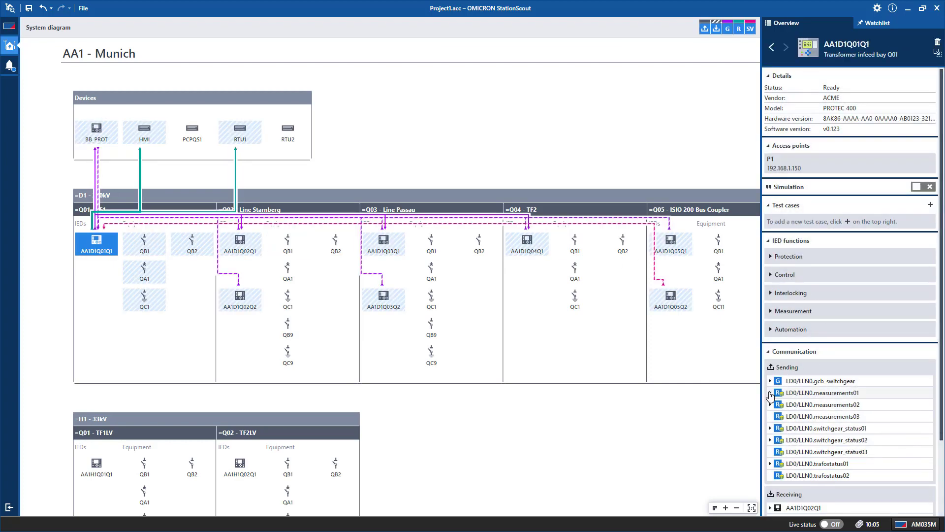
left_click(770, 394)
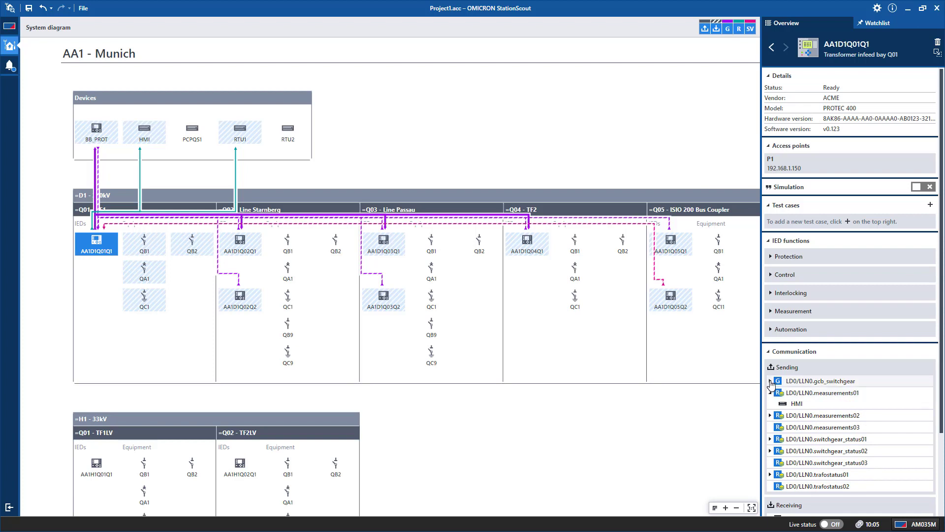
left_click(771, 381)
scroll(797, 388, "down", 5)
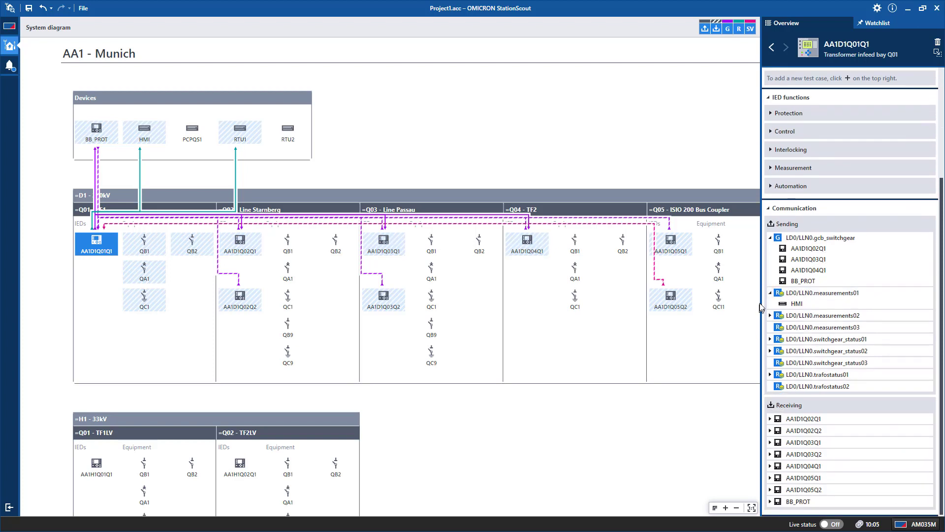
left_click(770, 420)
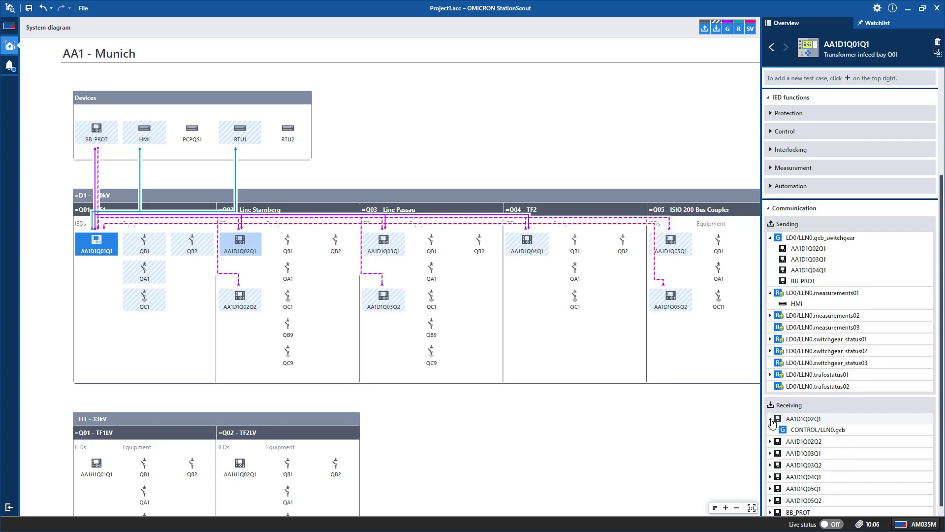
left_click(771, 419)
Collapse the communication lists and switch to the SLD.png single-line diagram image
scroll(771, 403, "up", 3)
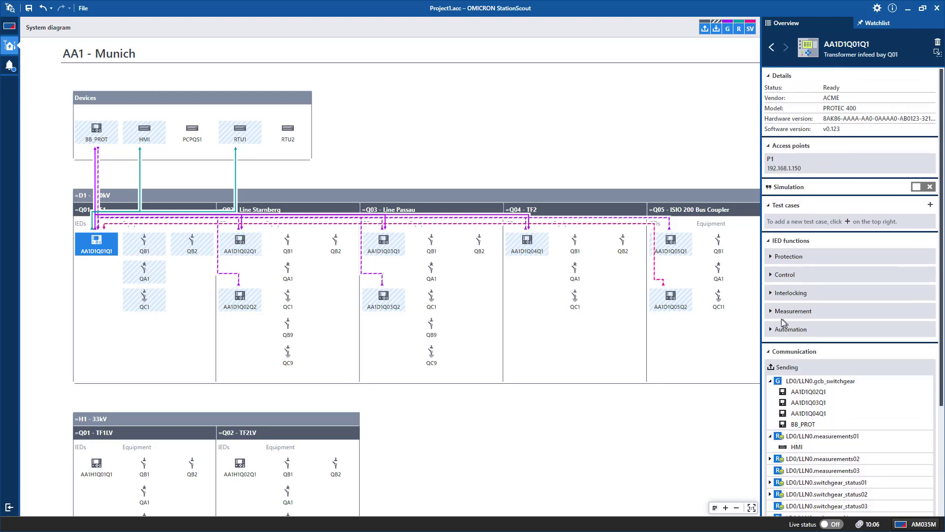
left_click(771, 381)
left_click(771, 393)
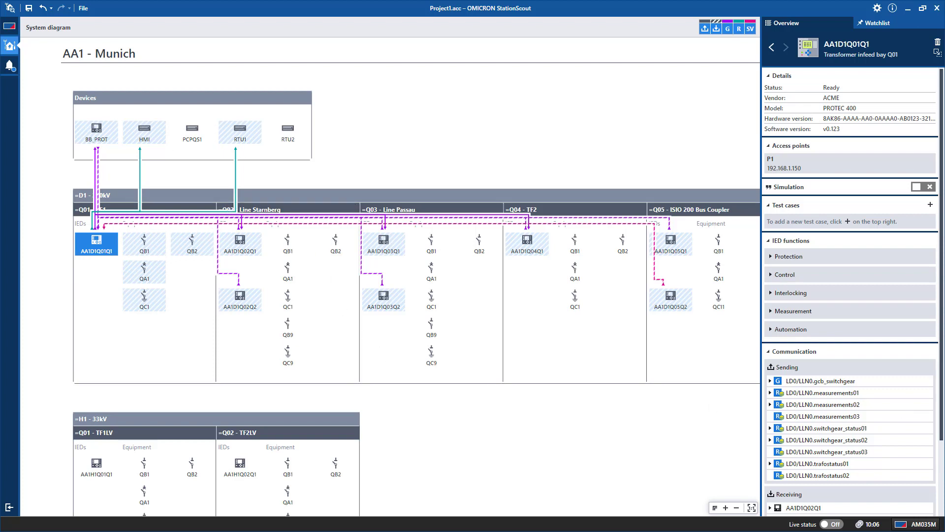
key("alt+Tab")
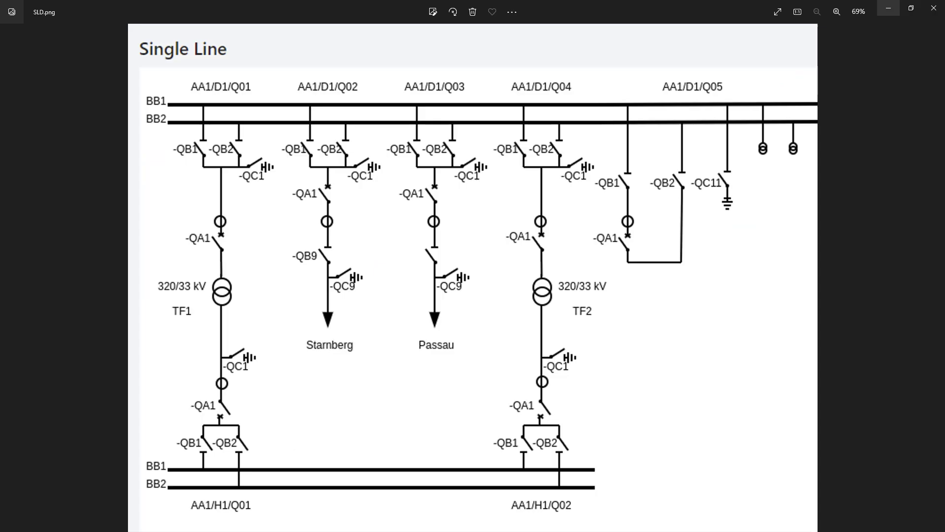
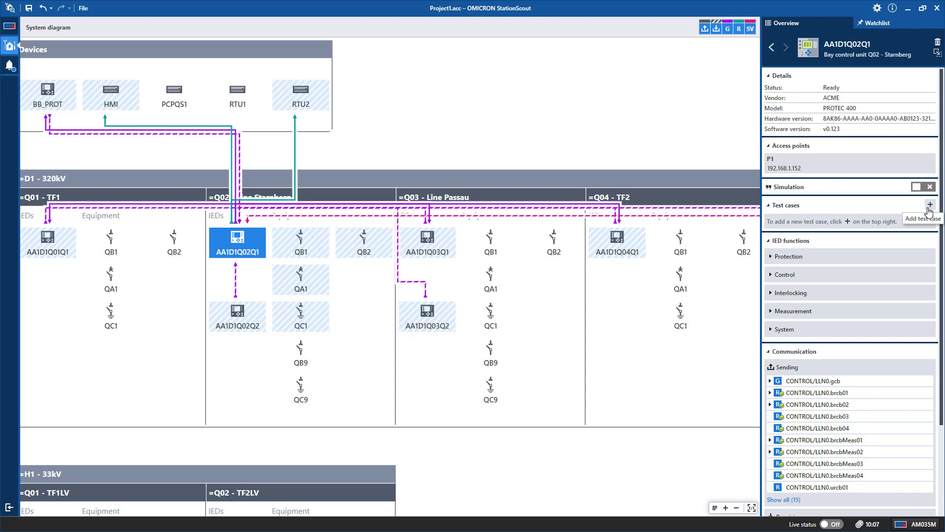
Add a new logic test case, 'Test case – 1', to AA1D1Q02Q1
left_click(930, 206)
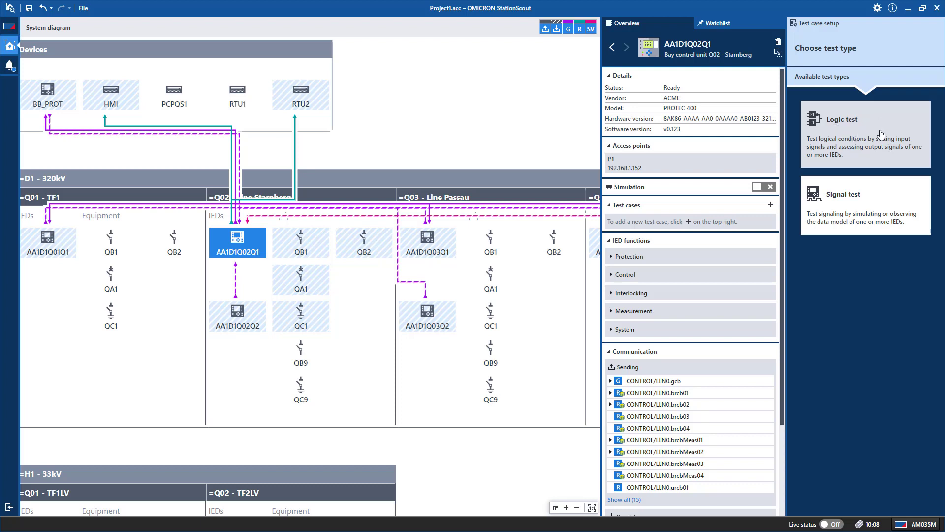
left_click(862, 131)
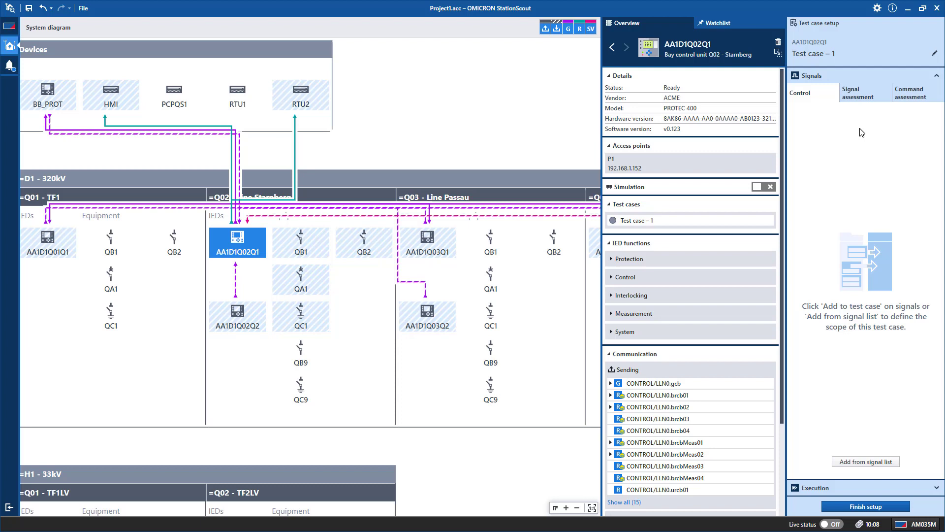
Rename 'Test case – 1' to 'Q02_QB1_Close interlock verification'
left_click(935, 54)
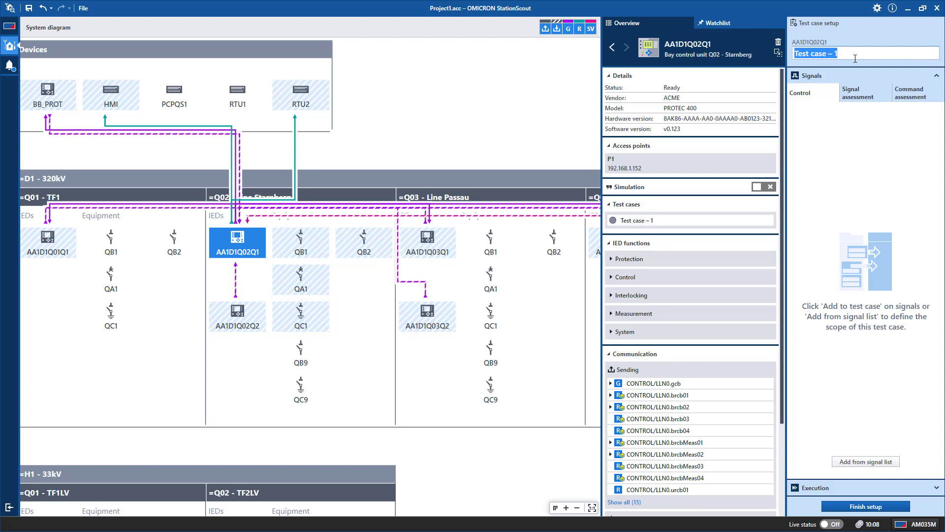
type("Q")
type("02_QB1_Close")
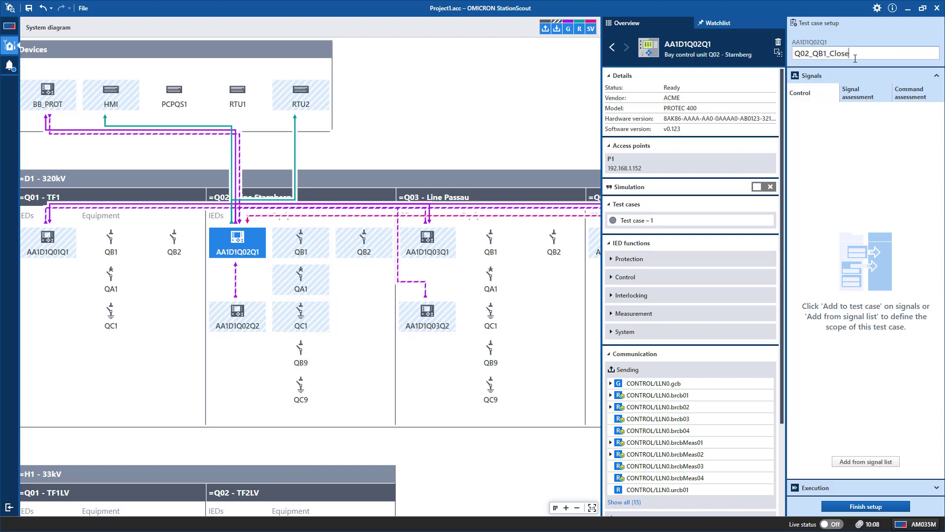
type(" interlock verification")
left_click(866, 135)
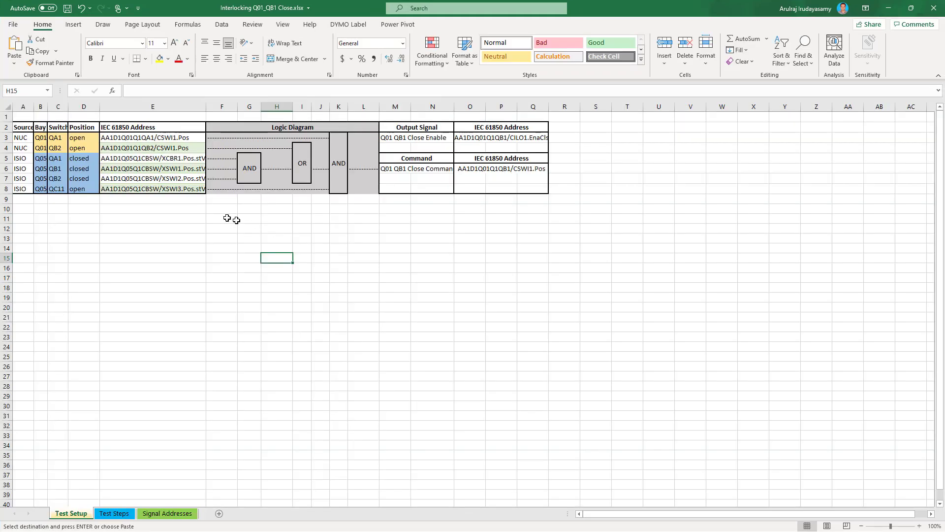
Review the Test Steps and Test Setup sheets, minimize Excel, and bring up SLD.png
left_click(116, 514)
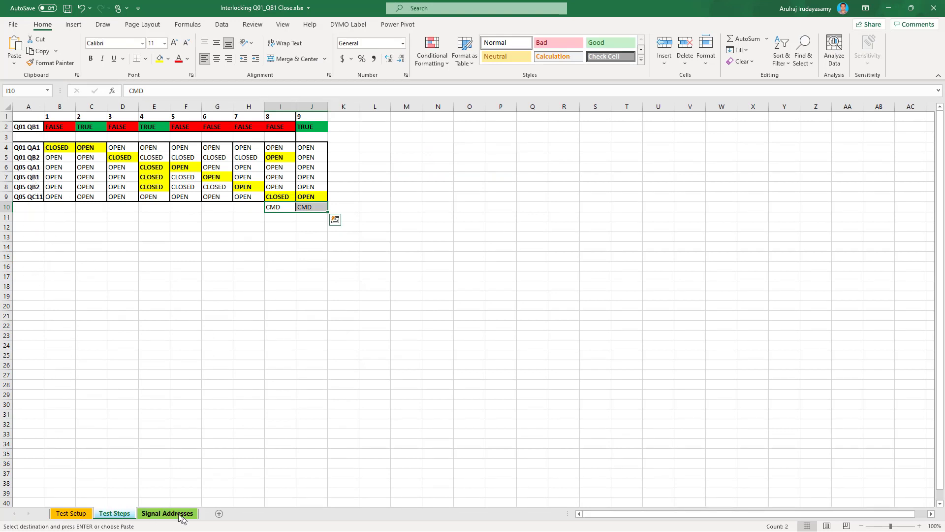
left_click(71, 514)
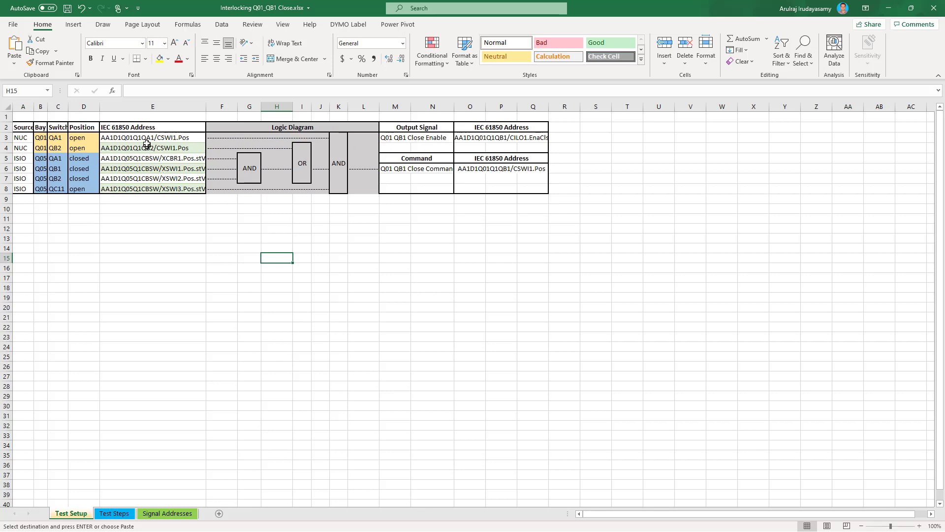
left_click(888, 11)
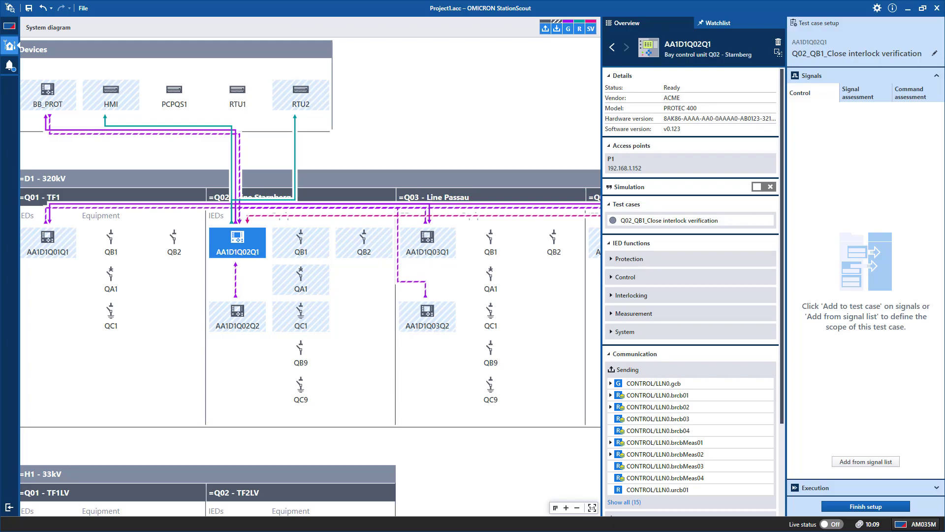
key("alt+Tab")
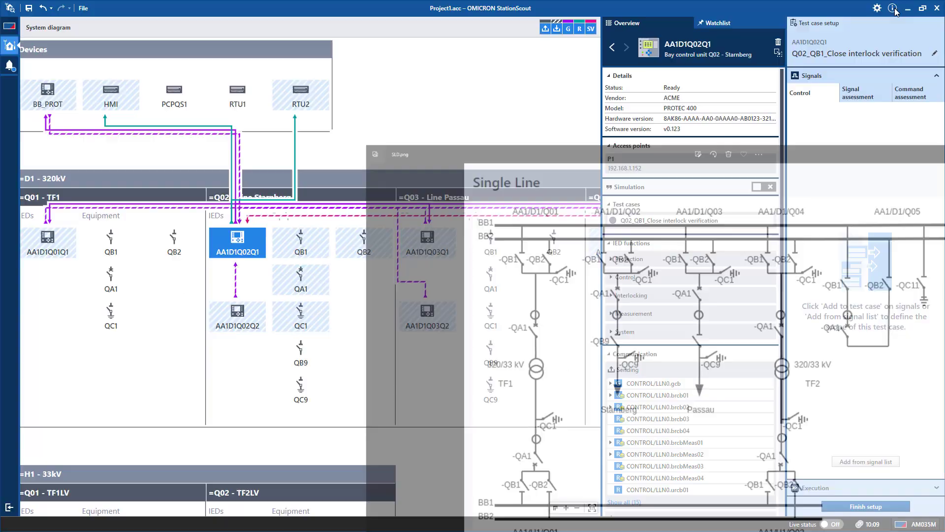
Minimize the SLD.png single-line diagram in Photos
left_click(890, 9)
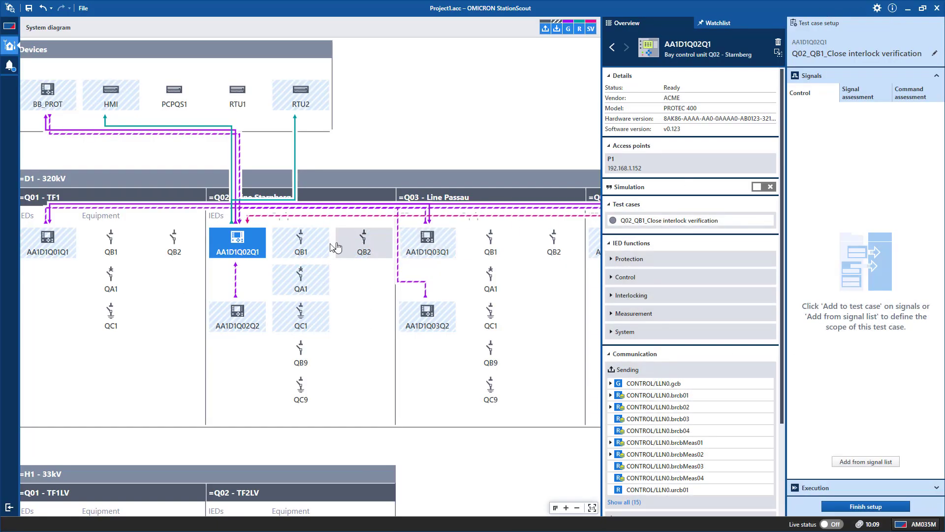
Add the Q02 QB2 and QA1 switch controller positions as control signals
left_click(364, 254)
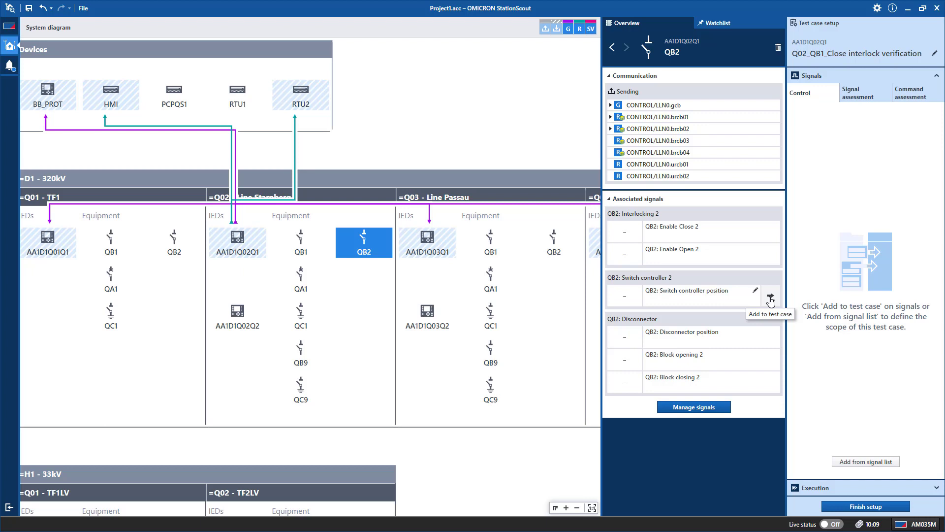
left_click(770, 299)
left_click(301, 278)
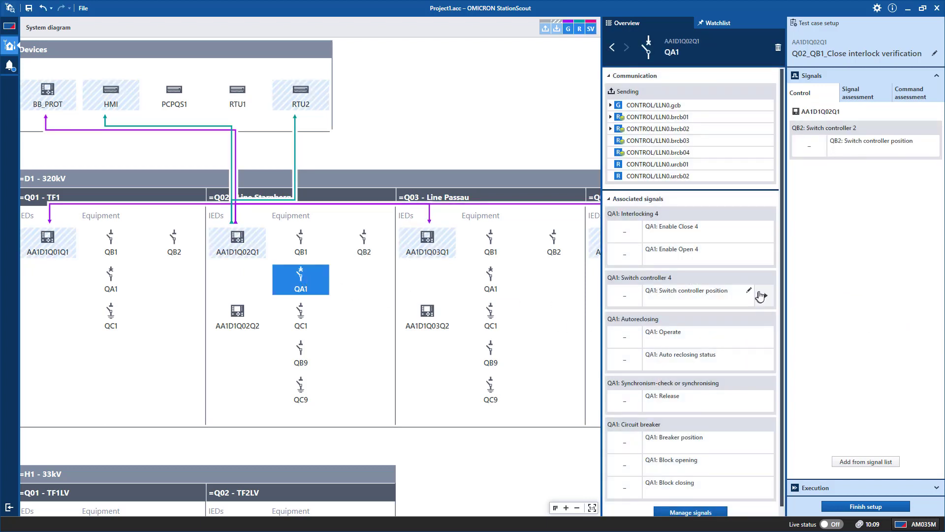
left_click(764, 299)
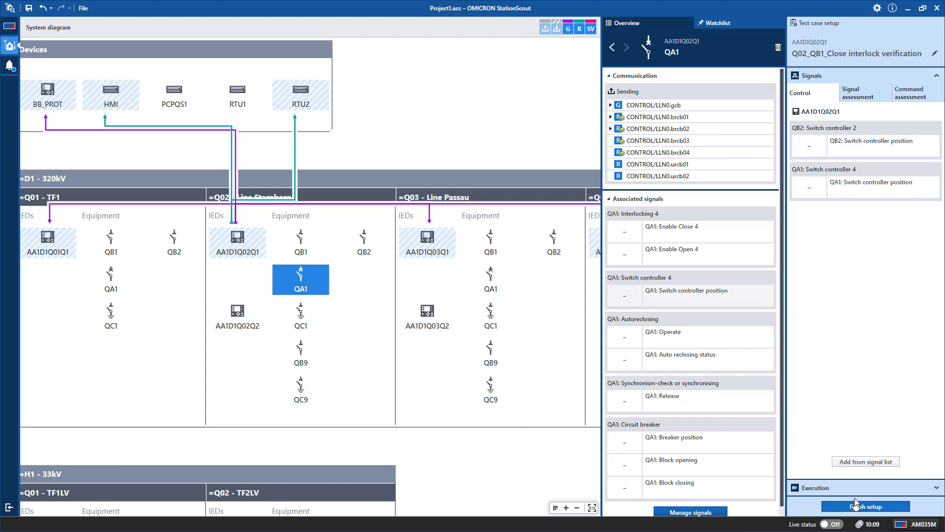
Add the Q05 QB1, QB2, QA1 and QC11 positions as control signals
left_click_drag(508, 446, 364, 452)
left_click_drag(499, 409, 361, 409)
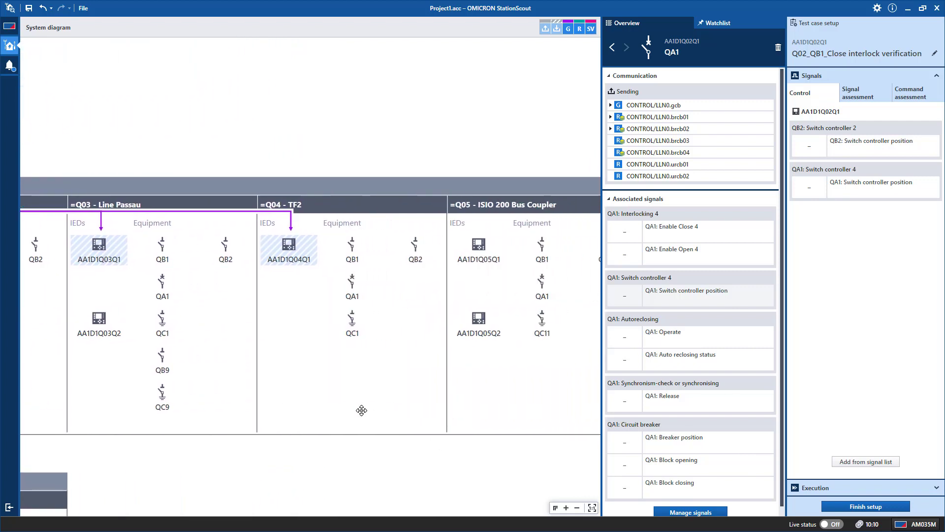
left_click_drag(506, 416, 421, 417)
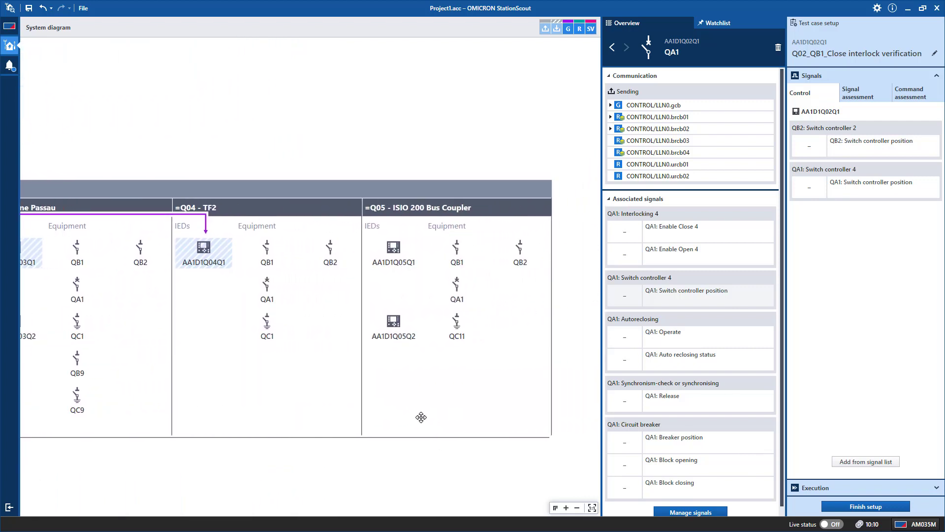
left_click(465, 255)
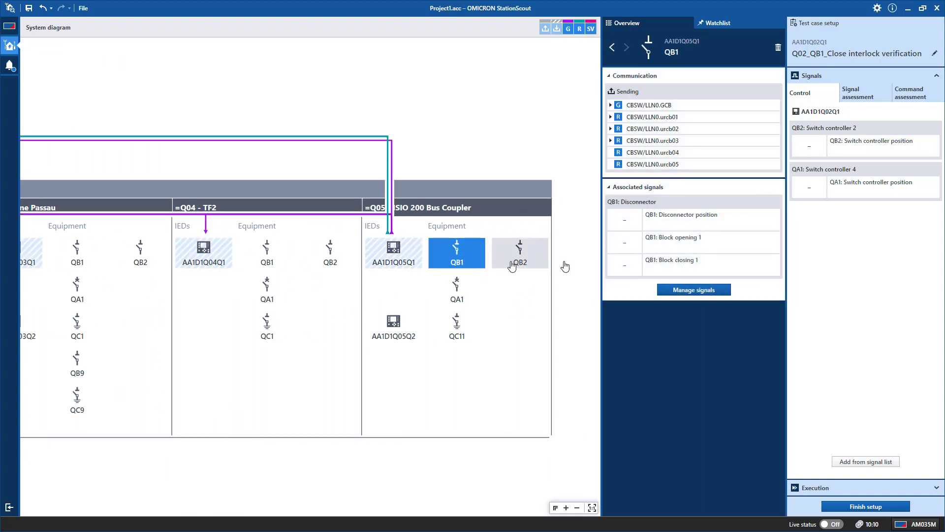
left_click(771, 224)
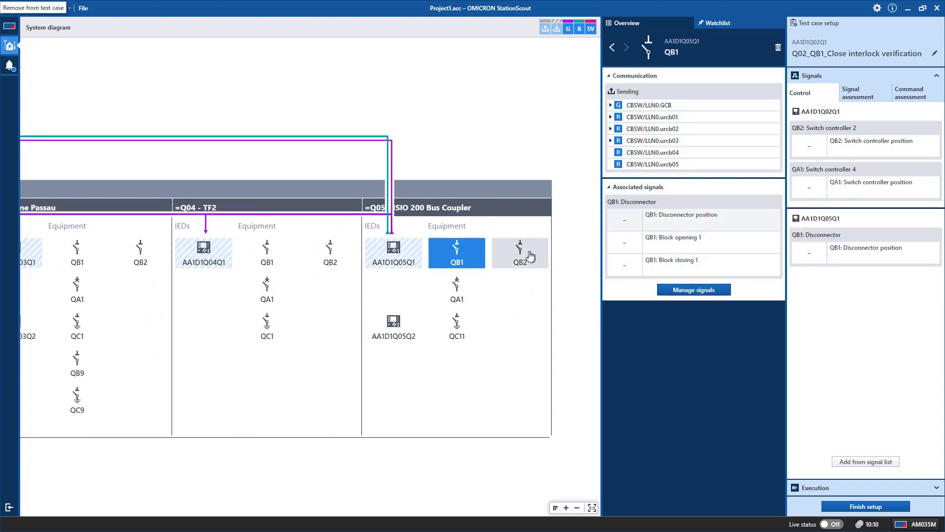
left_click(530, 250)
left_click(771, 242)
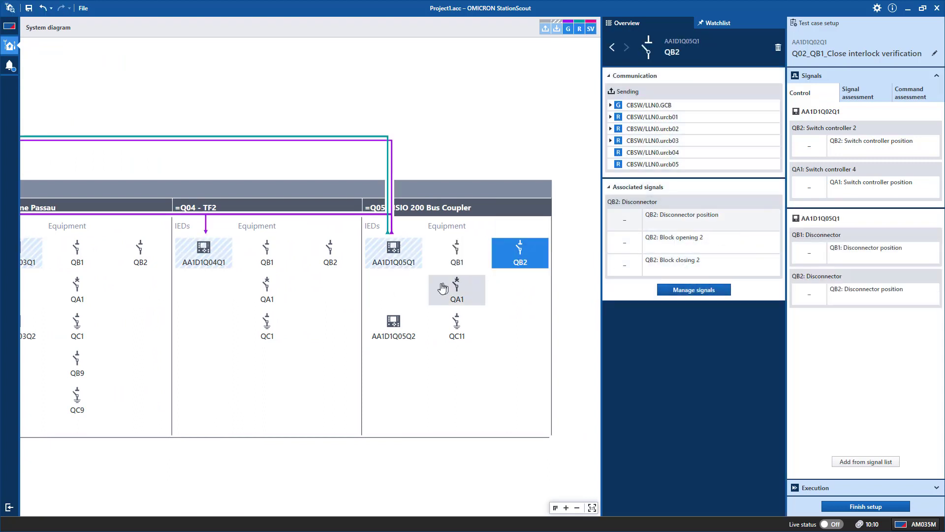
left_click(445, 288)
left_click(770, 242)
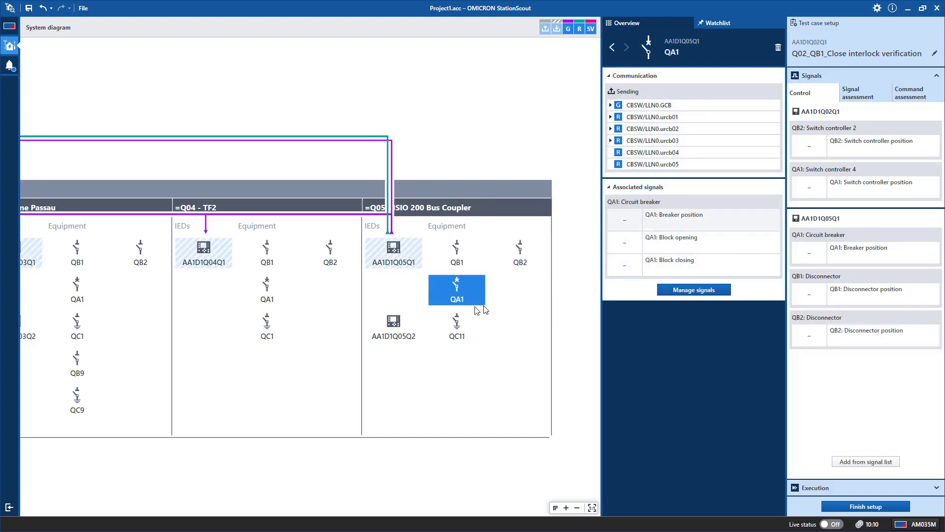
left_click(474, 323)
left_click(770, 219)
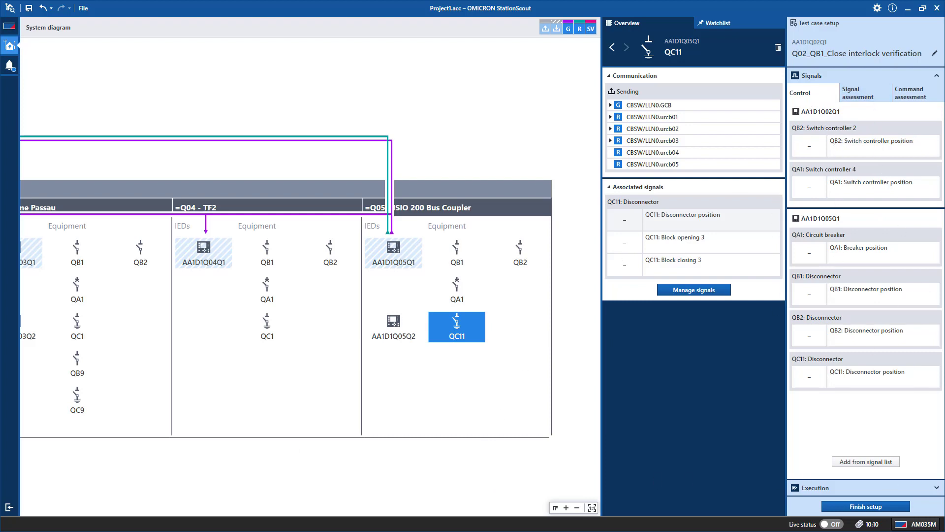
key("alt+Tab")
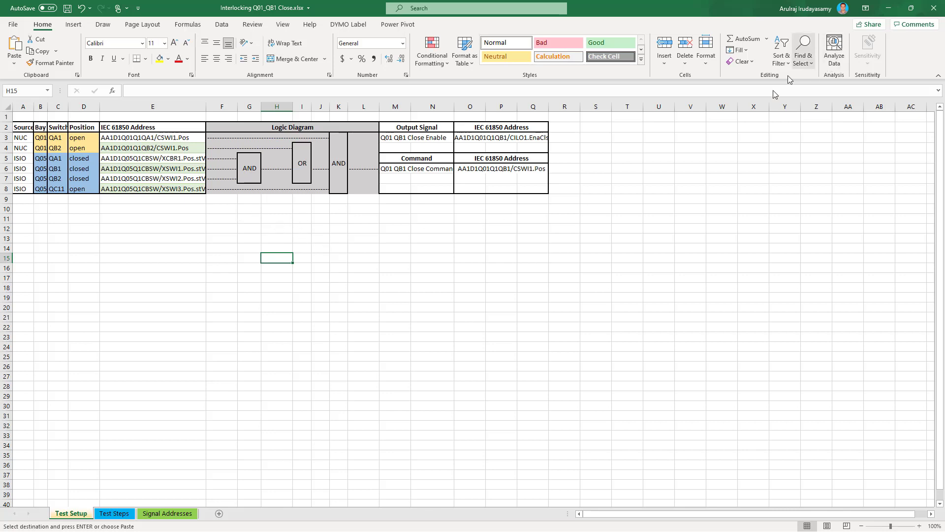
left_click(891, 9)
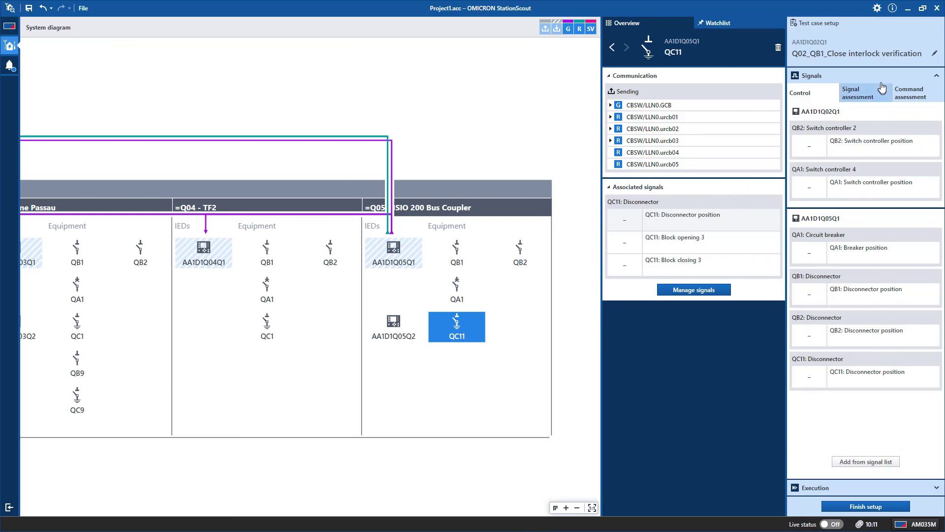
Add Q02 QB1: Enable Close 1 to the signal assessment list
left_click(863, 95)
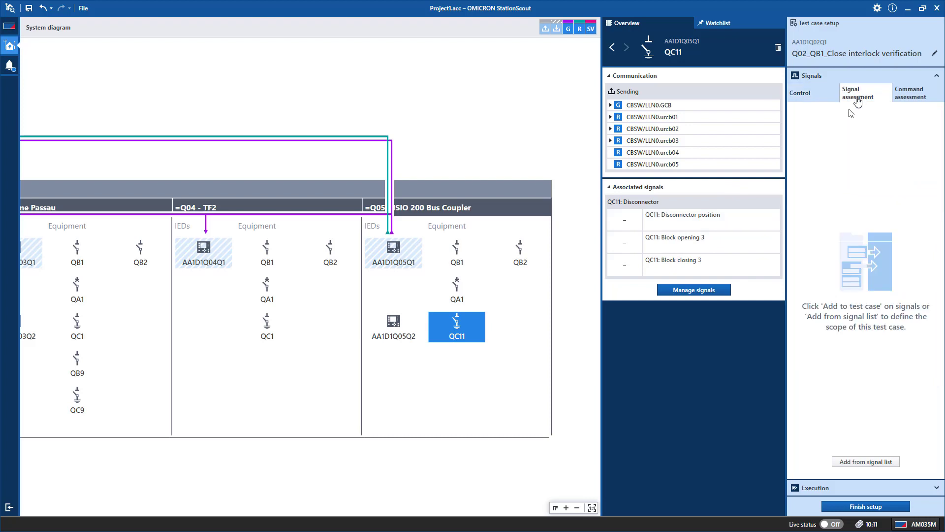
left_click_drag(320, 473, 347, 475)
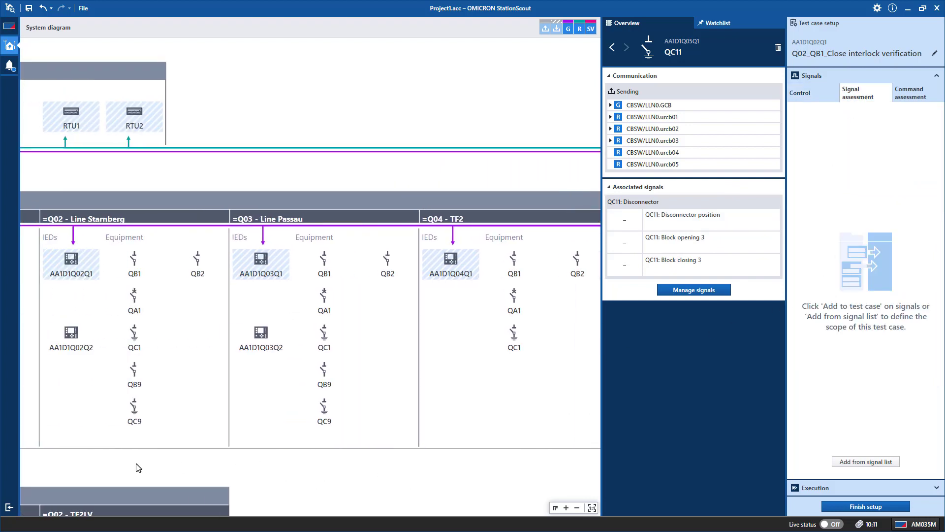
left_click_drag(138, 467, 217, 471)
left_click(202, 267)
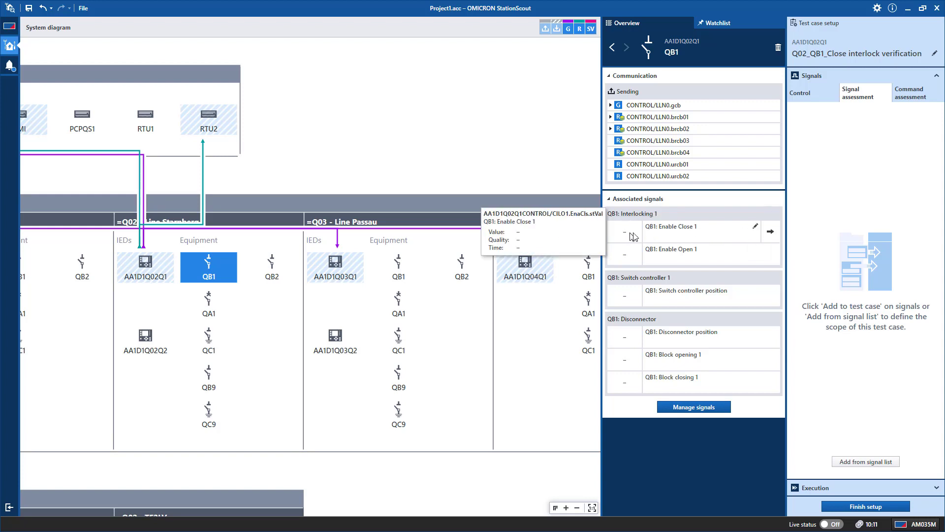
left_click(771, 233)
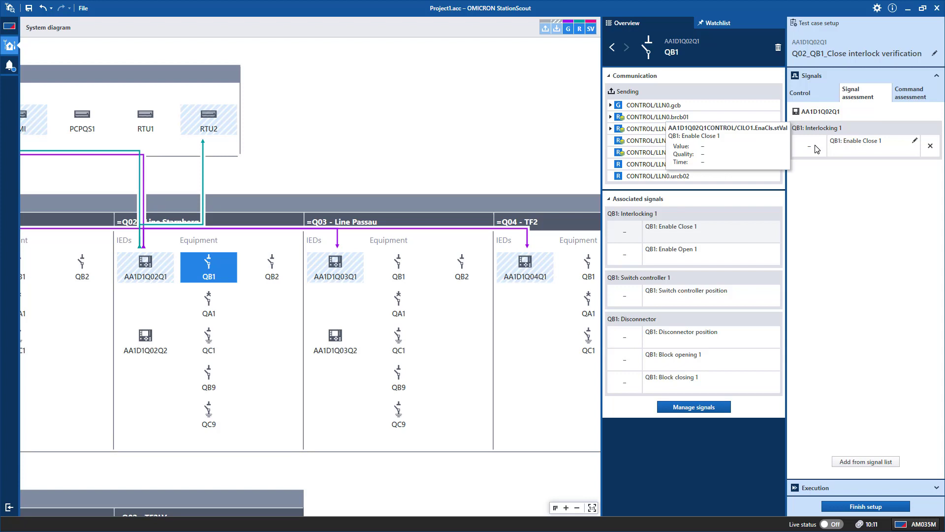
Check the command assessment list, then expand the test case's execution settings
left_click(909, 98)
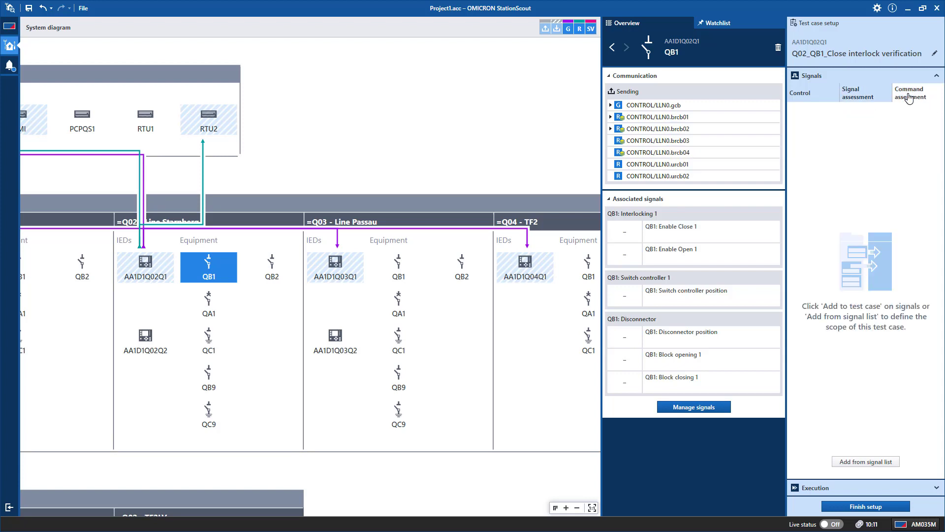
left_click(813, 93)
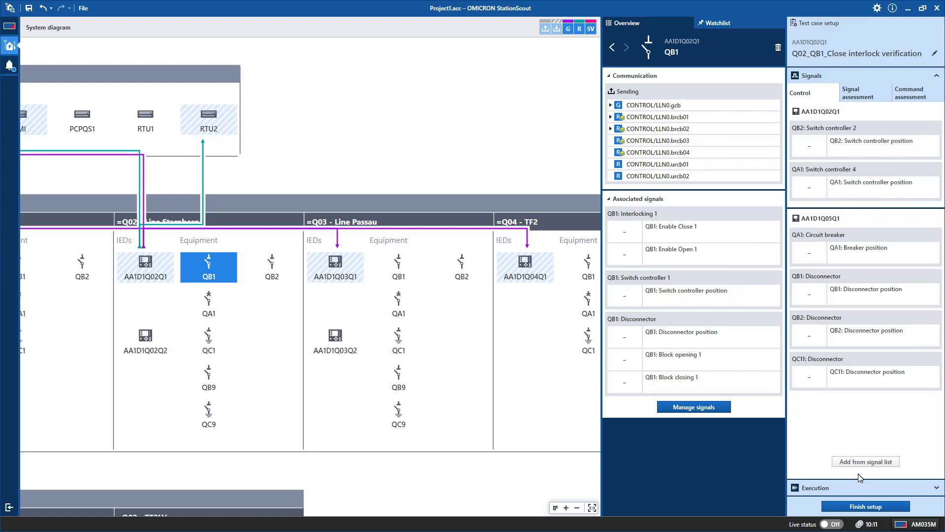
left_click(852, 490)
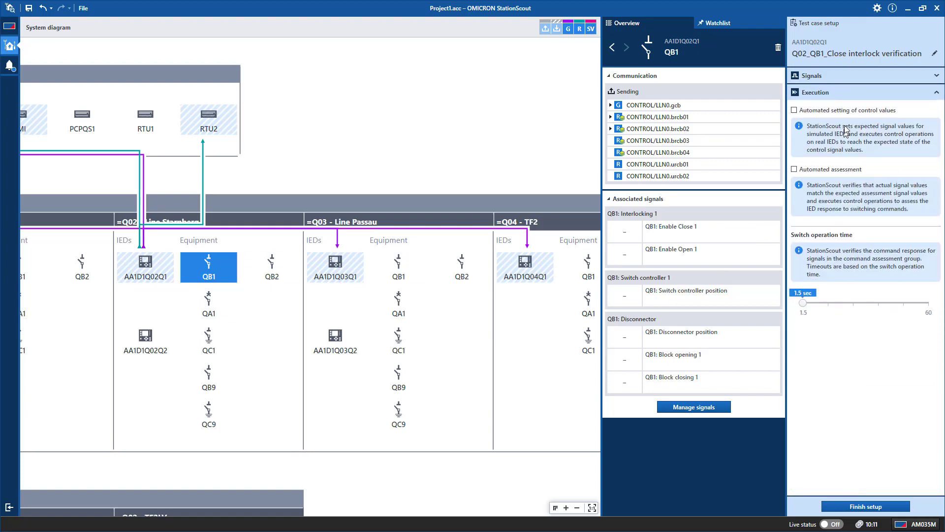
left_click(837, 78)
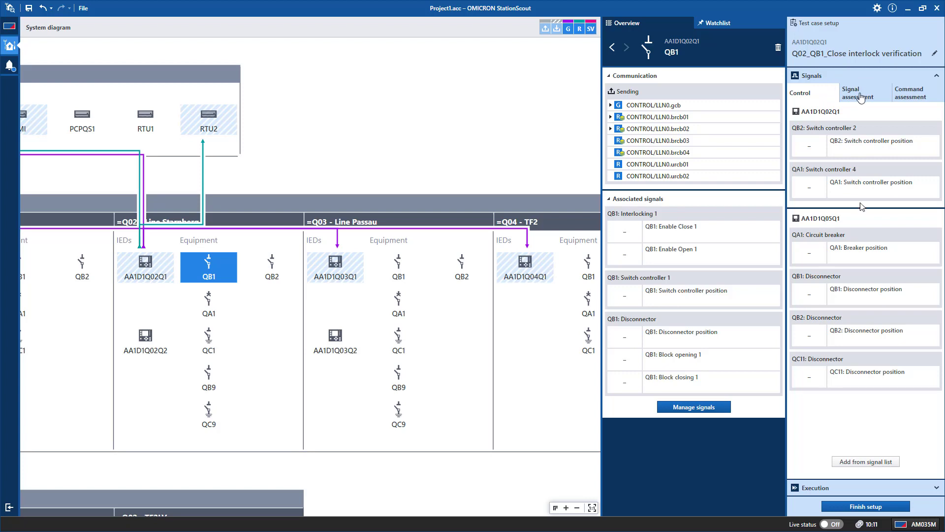
left_click(838, 488)
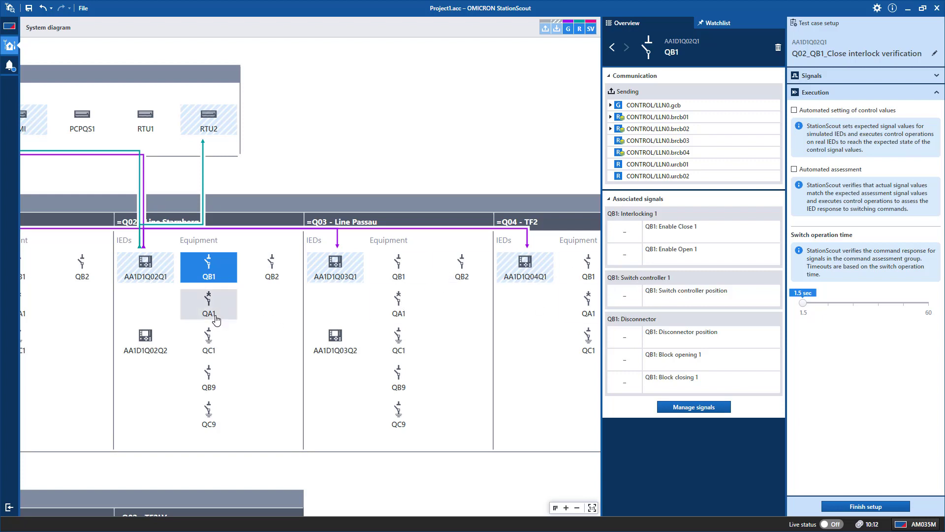
Add the Q02 QA1 and QB2 switch controller positions to the command assessment list
left_click(880, 79)
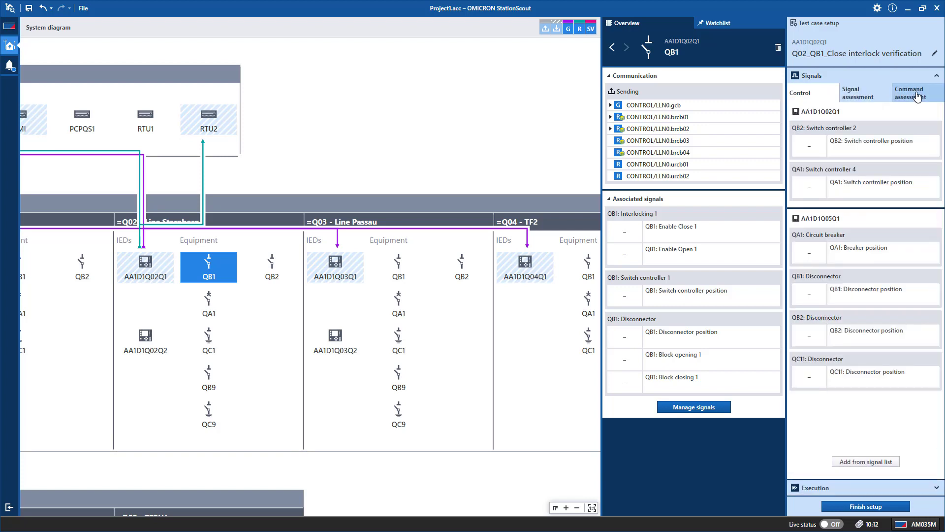
left_click(917, 96)
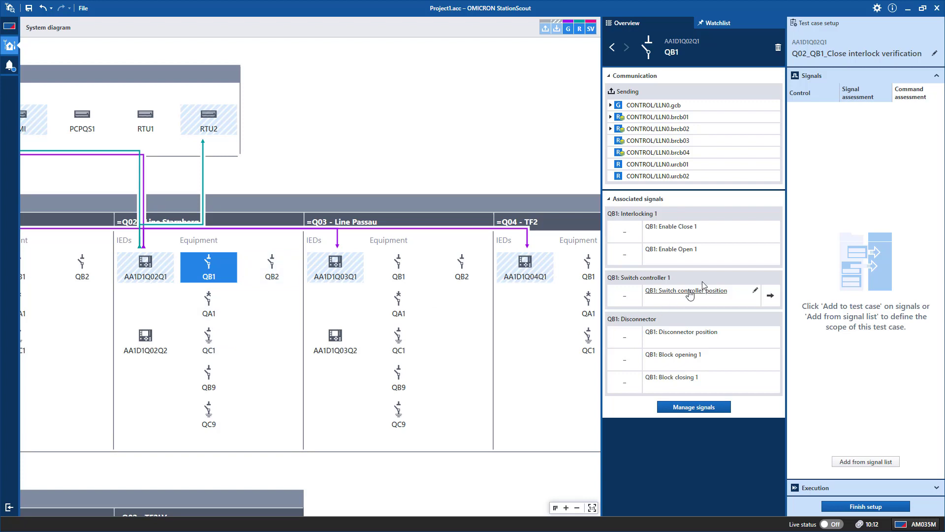
left_click(198, 312)
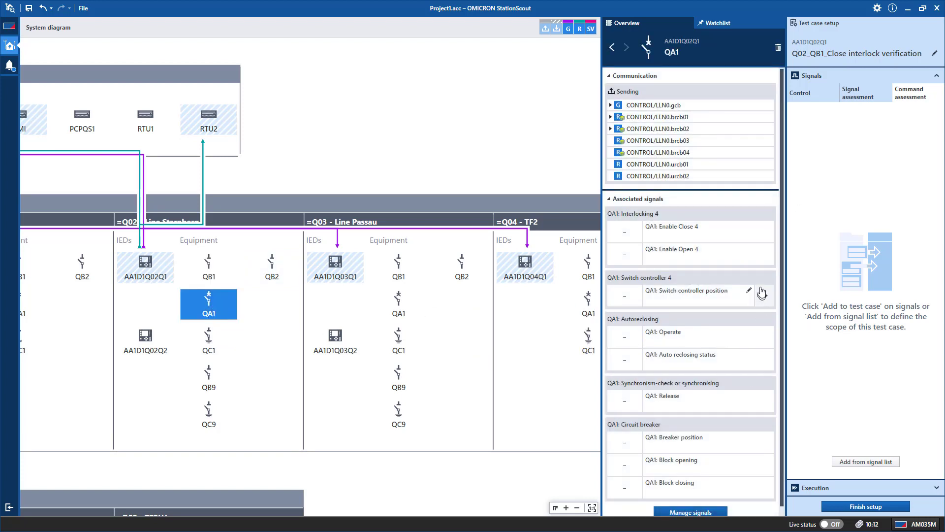
left_click(761, 294)
left_click(274, 273)
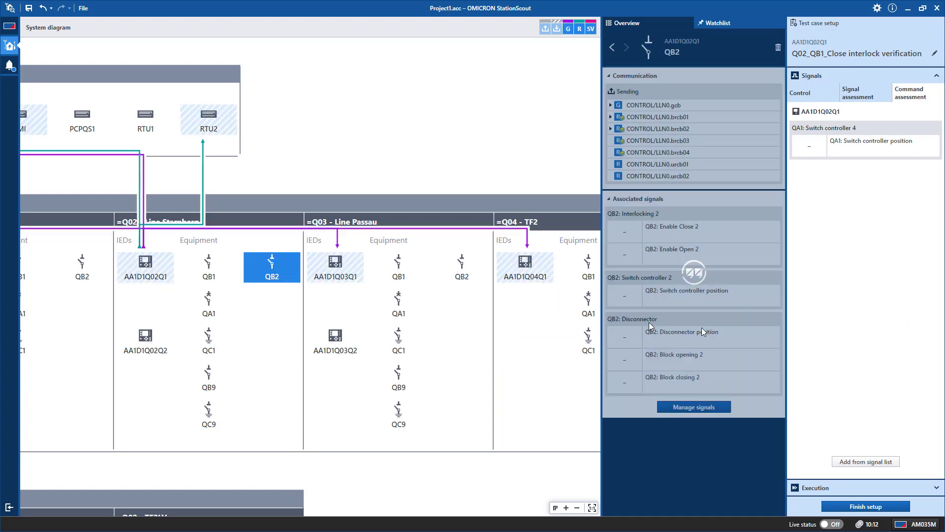
left_click(770, 297)
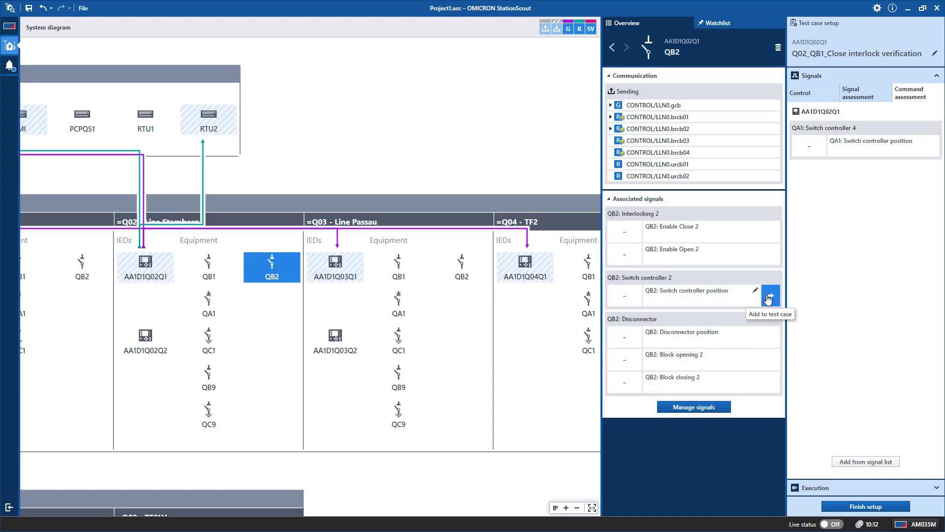
Turn on automated assessment in Execution, keeping the 1.5 sec switch operation time
left_click(843, 488)
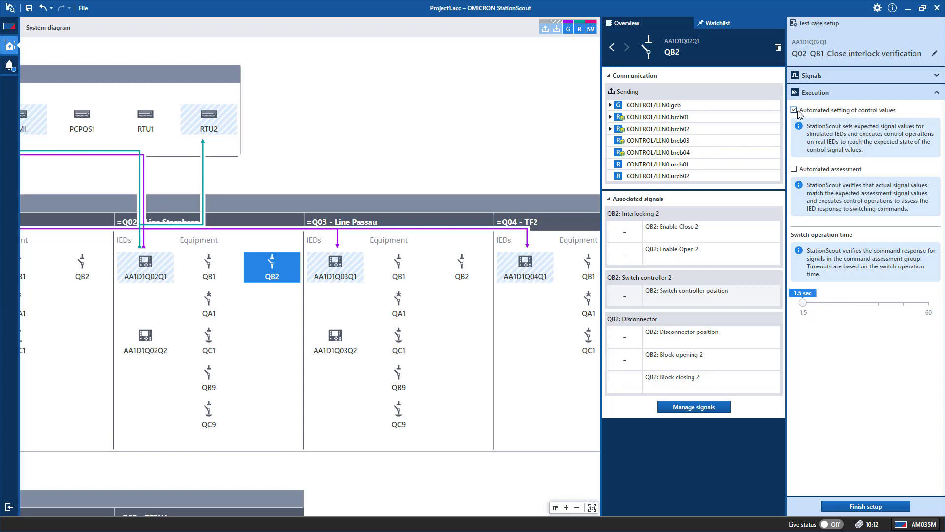
left_click(795, 169)
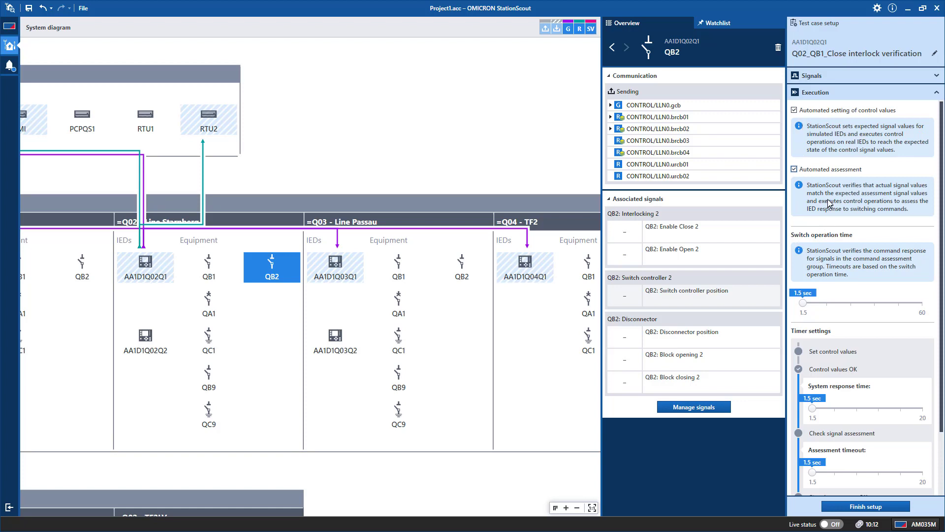
scroll(820, 300, "down", 2)
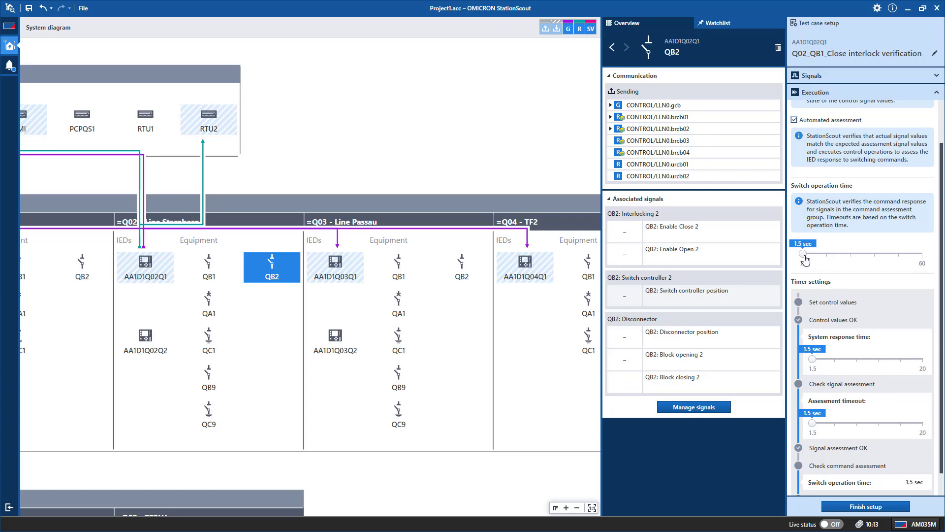
mouse_move(804, 256)
left_mouse_down()
mouse_move(833, 263)
mouse_move(803, 263)
left_mouse_up()
scroll(842, 345, "down", 1)
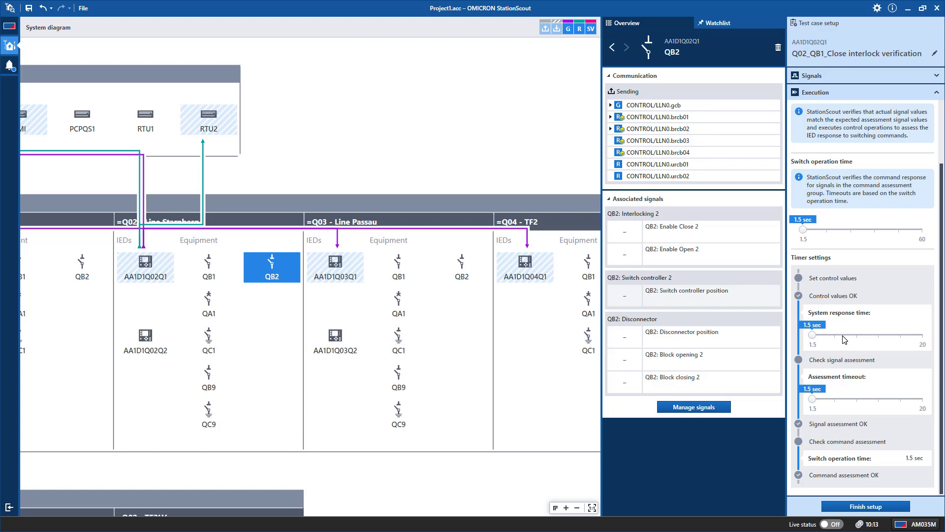
Finish the setup, open Test step 1, and show the QB2 switch controller state choices
left_click(865, 507)
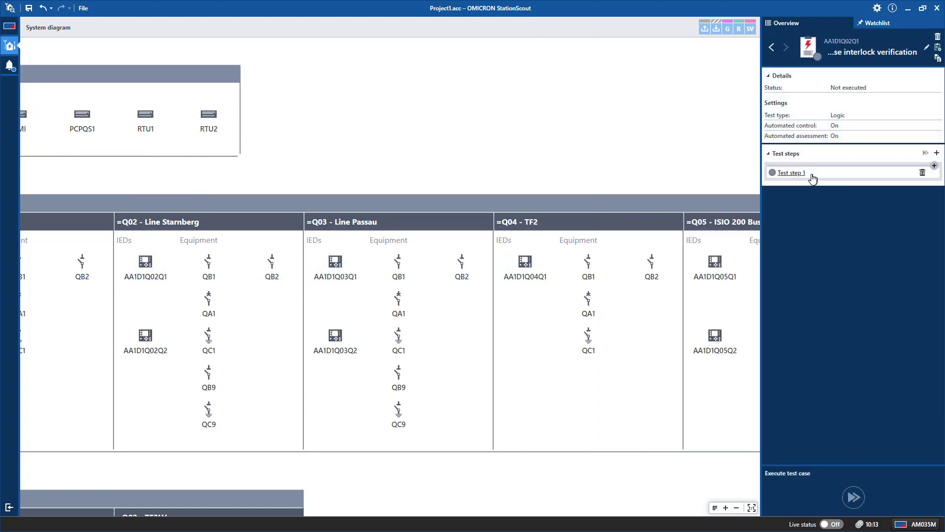
left_click(797, 170)
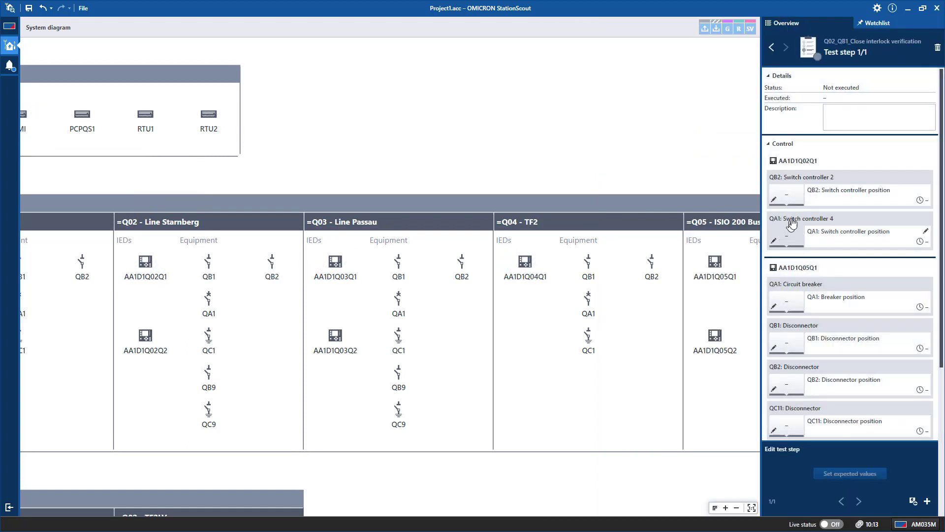
mouse_move(796, 191)
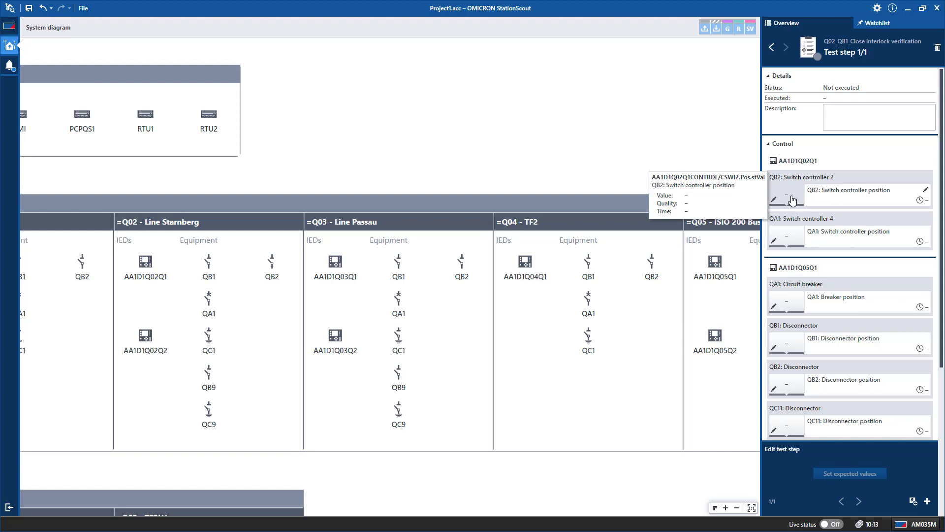
left_click(792, 200)
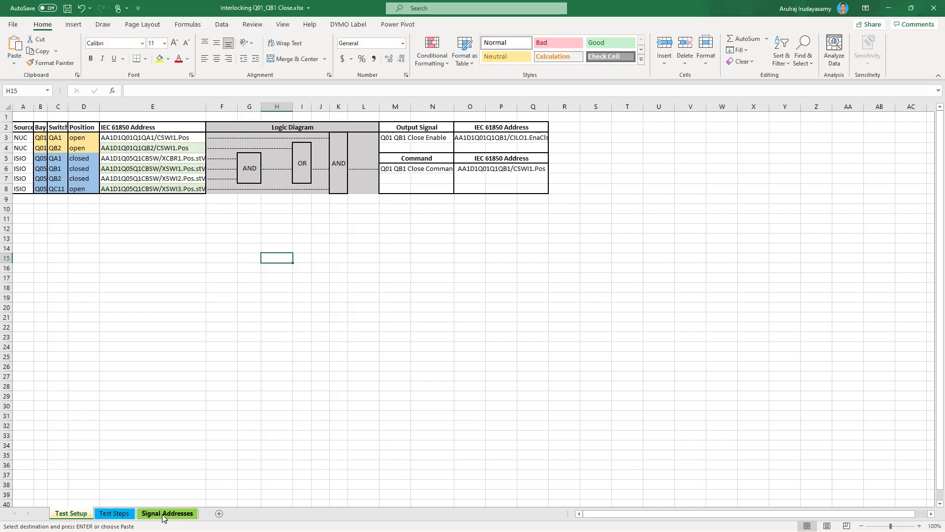
Paste the CLOSED value from B4 into Test Steps cells B9:H9 for Q05 QC11
left_click(165, 513)
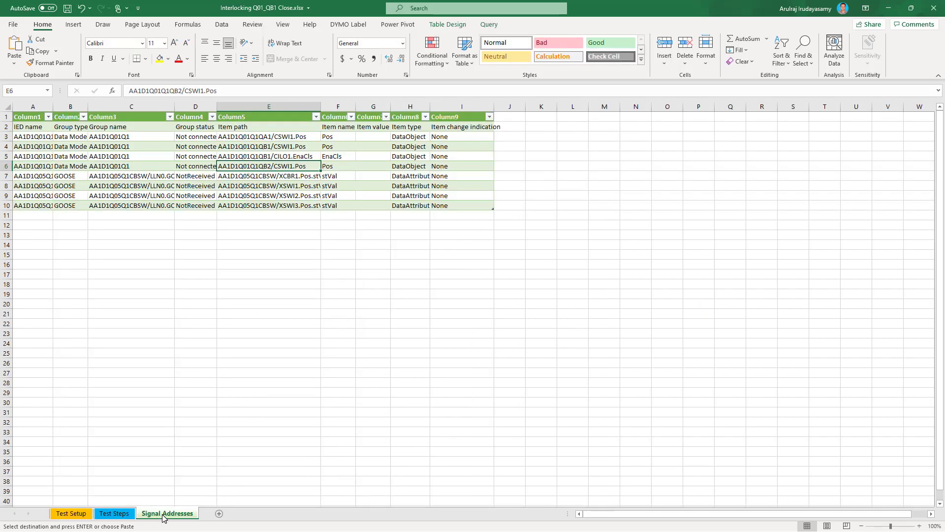
left_click(114, 514)
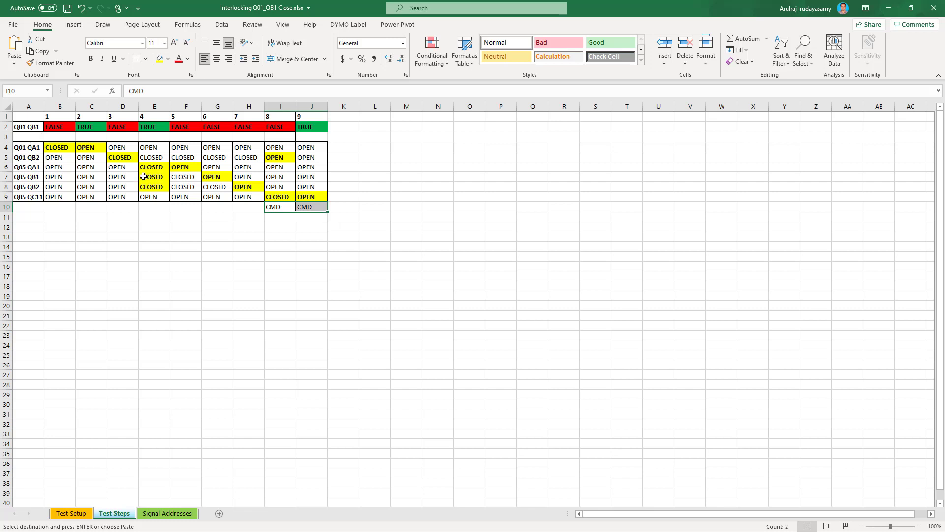
left_click(69, 149)
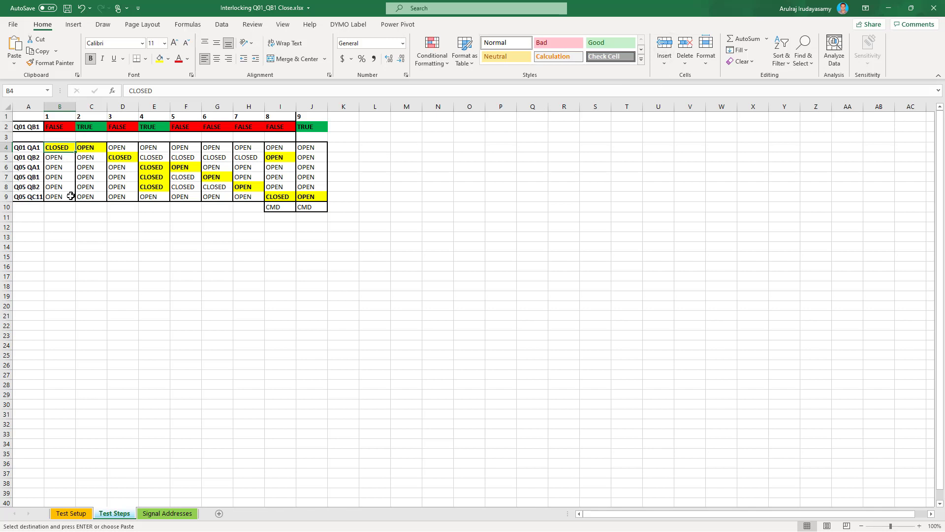
left_click_drag(54, 198, 249, 195)
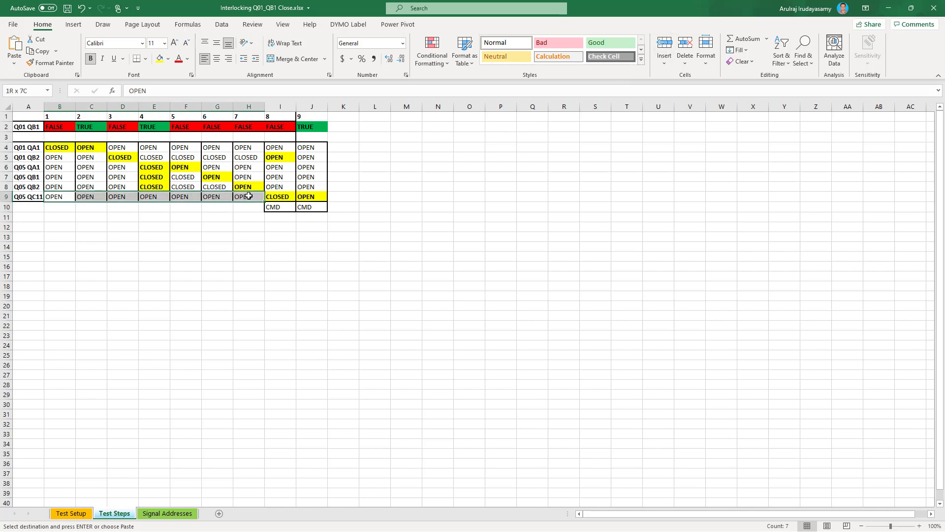
type("OPEN\tOPEN\tOPEN\tOPEN\tOPEN\tOPEN\tOPEN")
Set the QB2 and QA1 switch controllers and the QA1 circuit breaker to Open
left_click(895, 8)
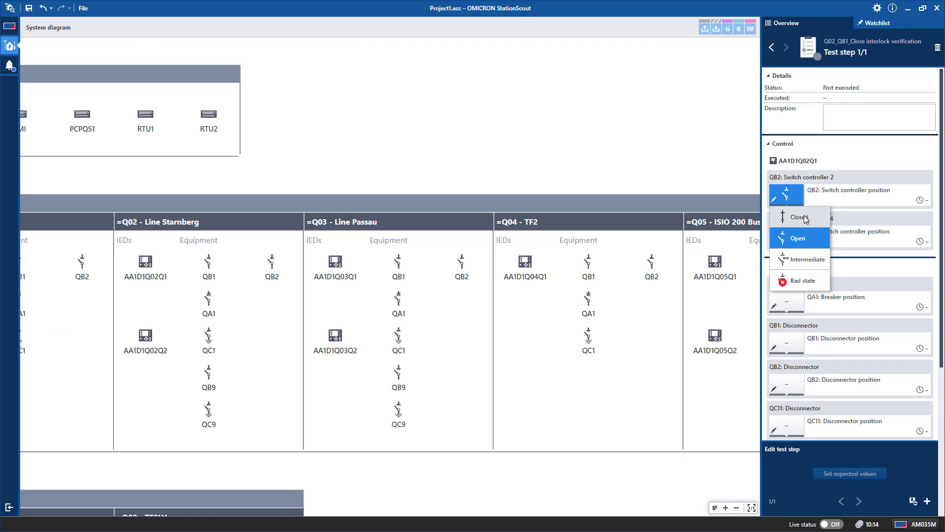
left_click(804, 238)
left_click(786, 238)
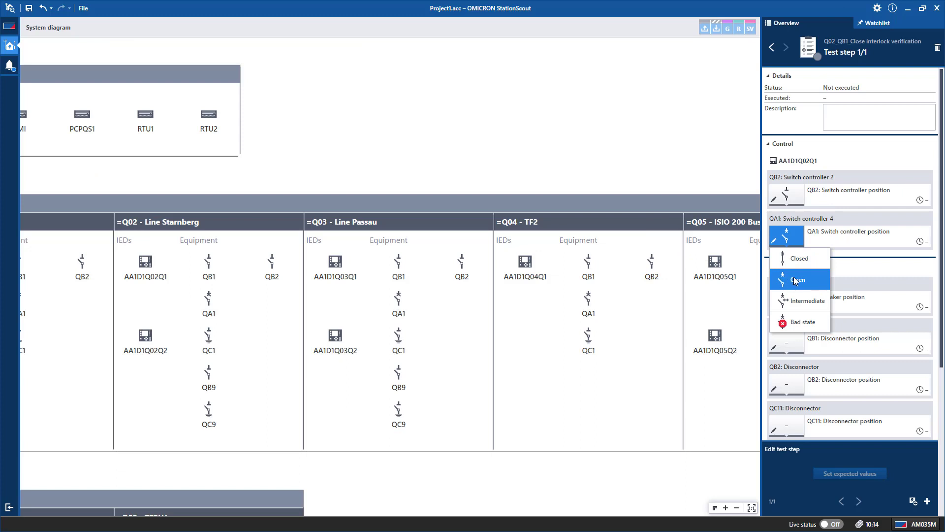
left_click(796, 281)
left_click(786, 302)
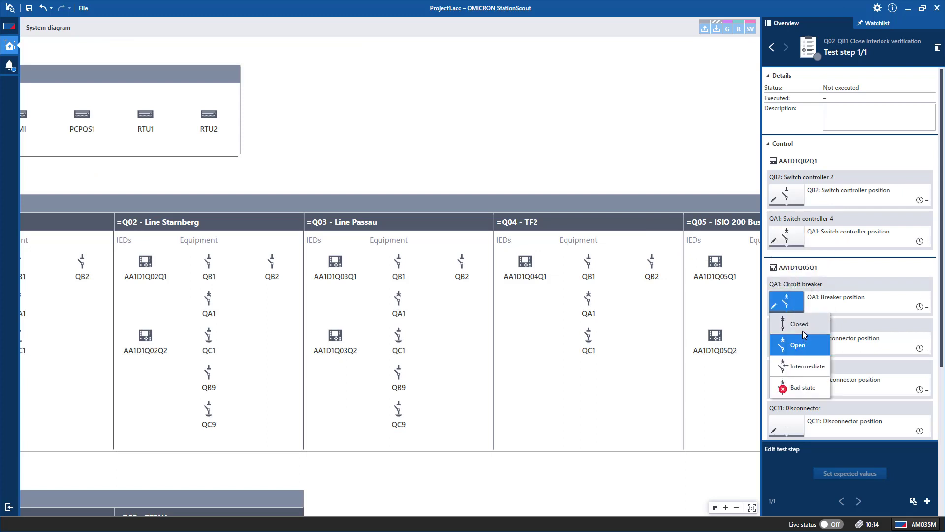
left_click(798, 346)
Set the QB1 and QB2 disconnectors to Open and set the QC11 disconnector position
scroll(793, 346, "down", 1)
scroll(793, 346, "down", 1)
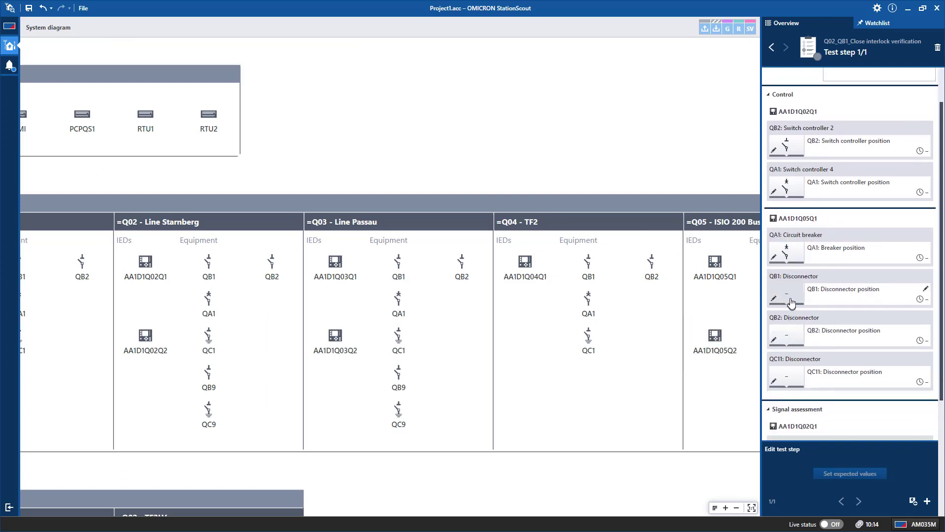
left_click(786, 294)
left_click(794, 331)
scroll(785, 341, "down", 4)
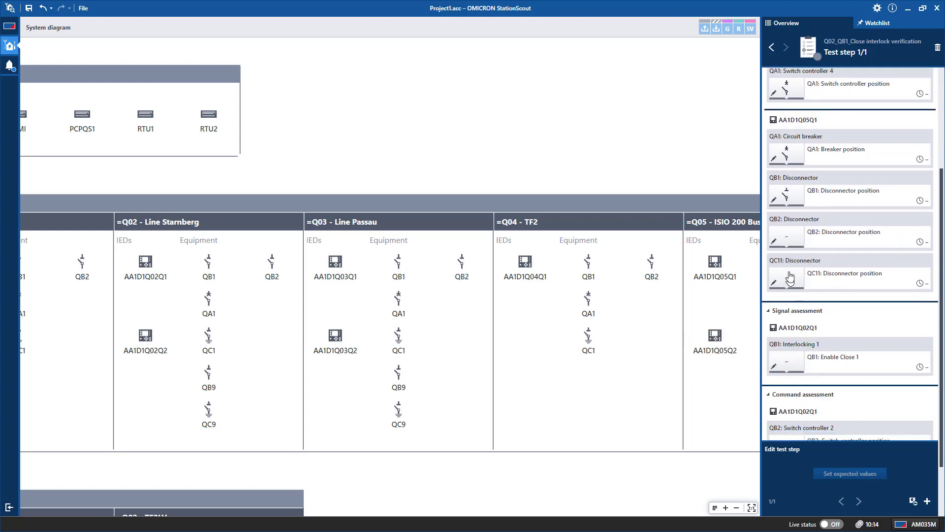
left_click(788, 240)
left_click(791, 286)
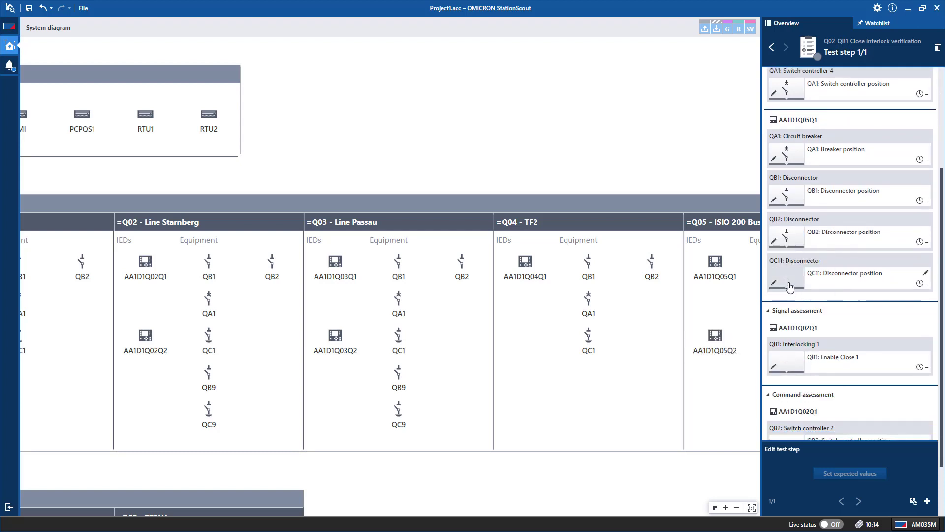
left_click(790, 284)
left_click(793, 321)
Expect QB1: Enable Close 1 to be True in the signal assessment
scroll(793, 343, "down", 2)
scroll(794, 343, "down", 1)
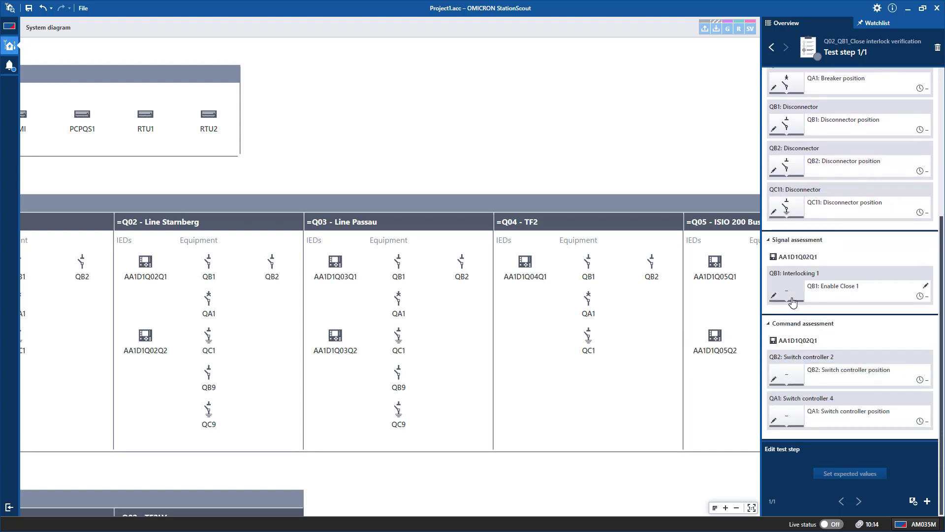
left_click(787, 291)
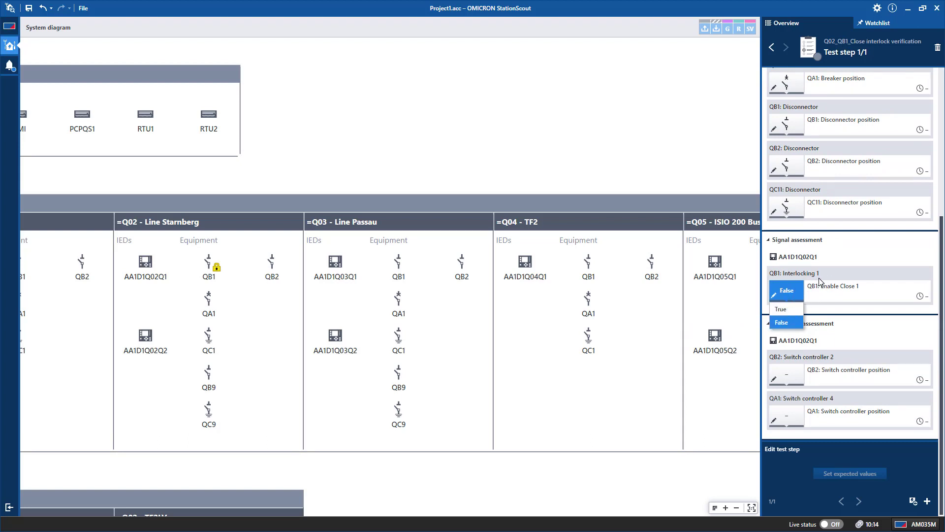
left_click(791, 309)
scroll(808, 148, "up", 3)
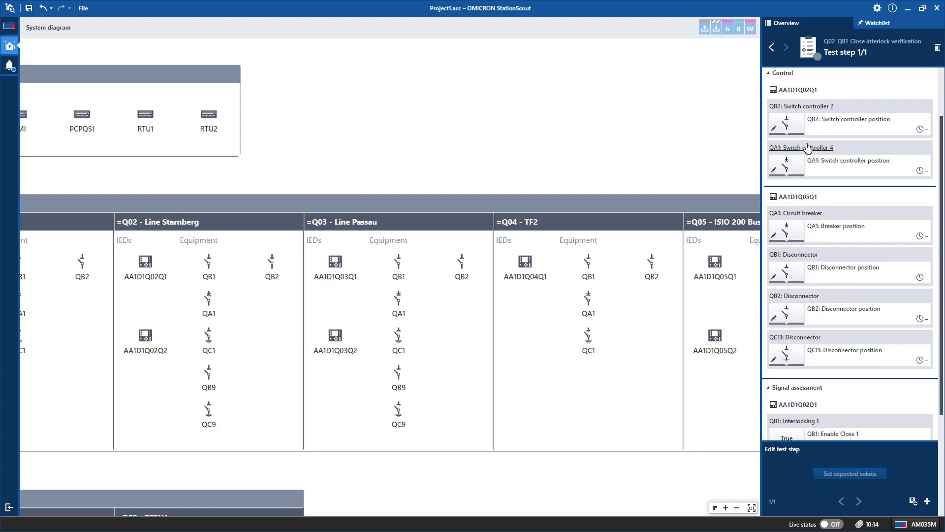
scroll(802, 303, "down", 3)
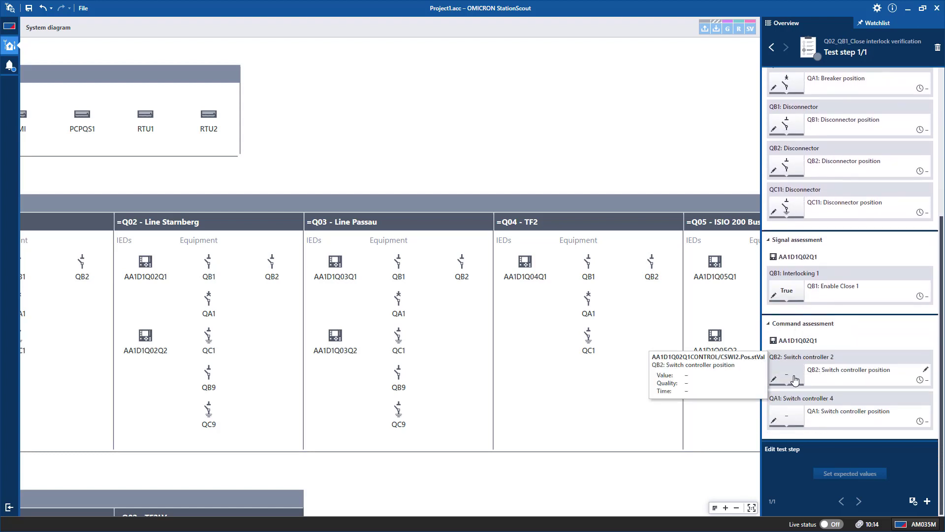
Expect Position-changed from the QB2 and QA1 switch controllers, store the expected values, and return to the overview
left_click(795, 380)
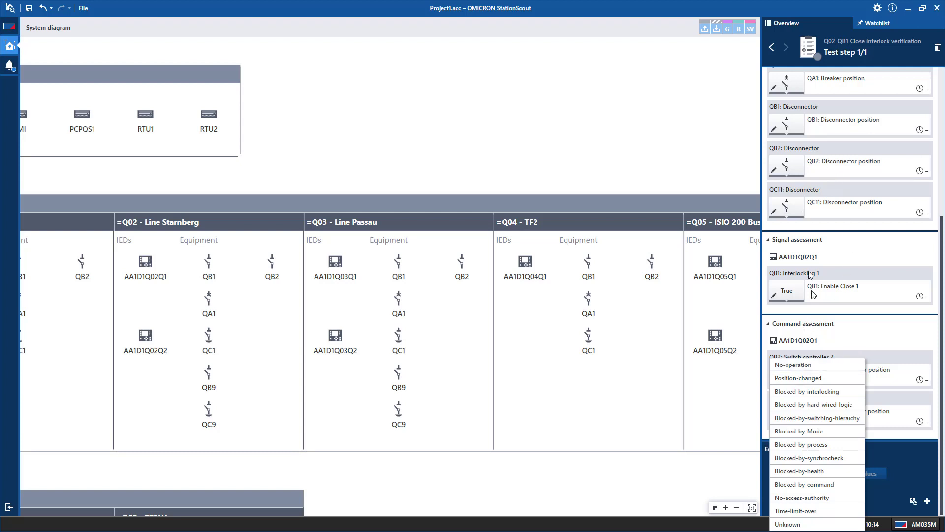
left_click(816, 378)
left_click(798, 412)
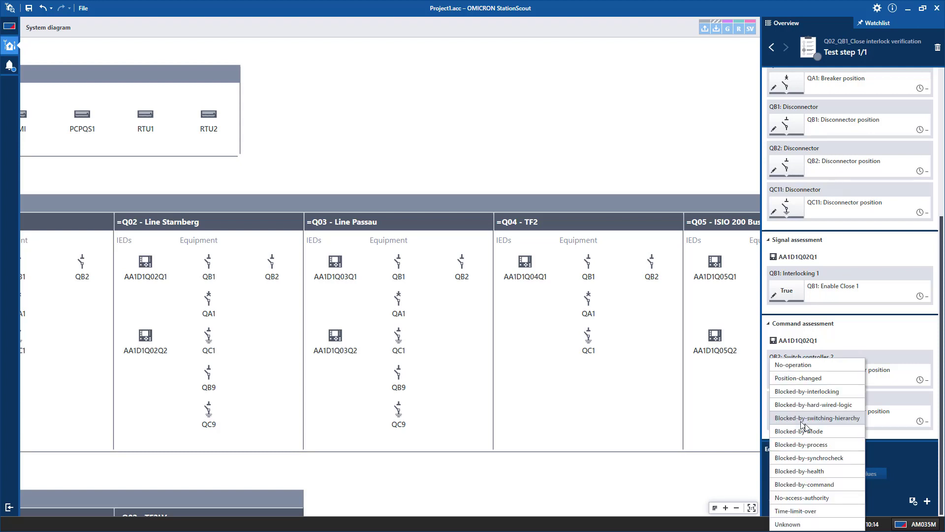
left_click(819, 378)
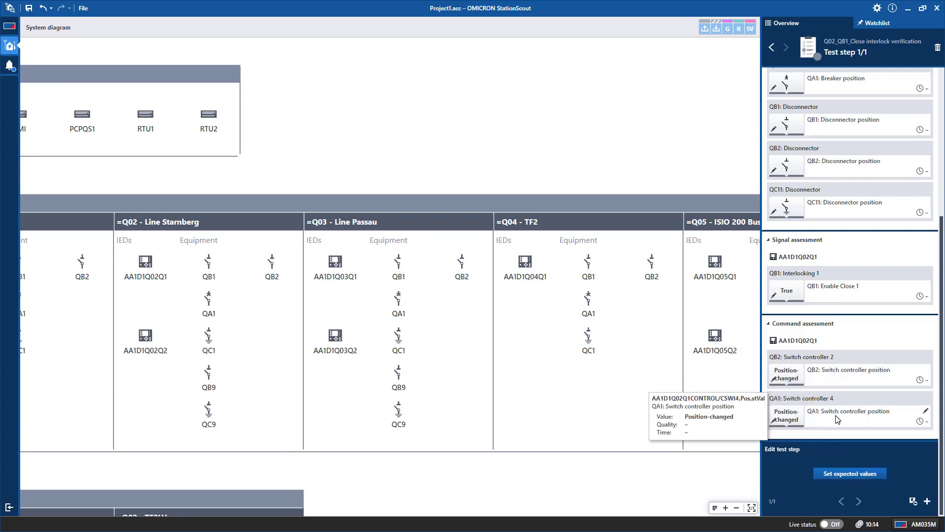
left_click(850, 473)
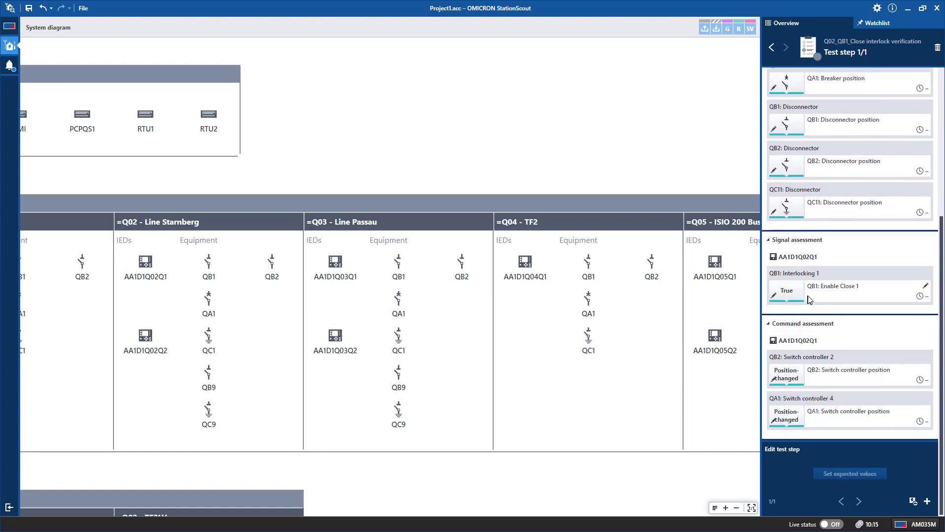
mouse_move(810, 299)
left_click(914, 502)
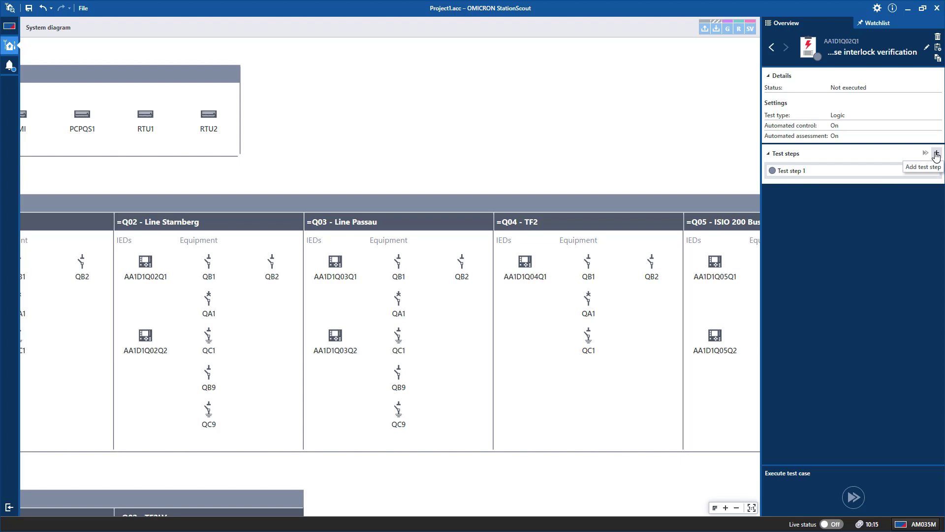
Add Test step 2/2 to the test case and bring up the Excel interlocking workbook
left_click(937, 157)
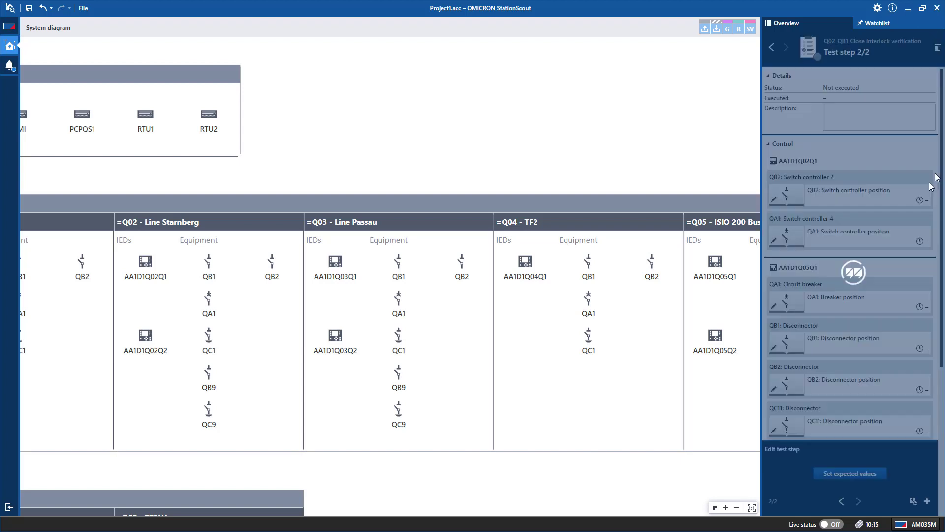
mouse_move(791, 248)
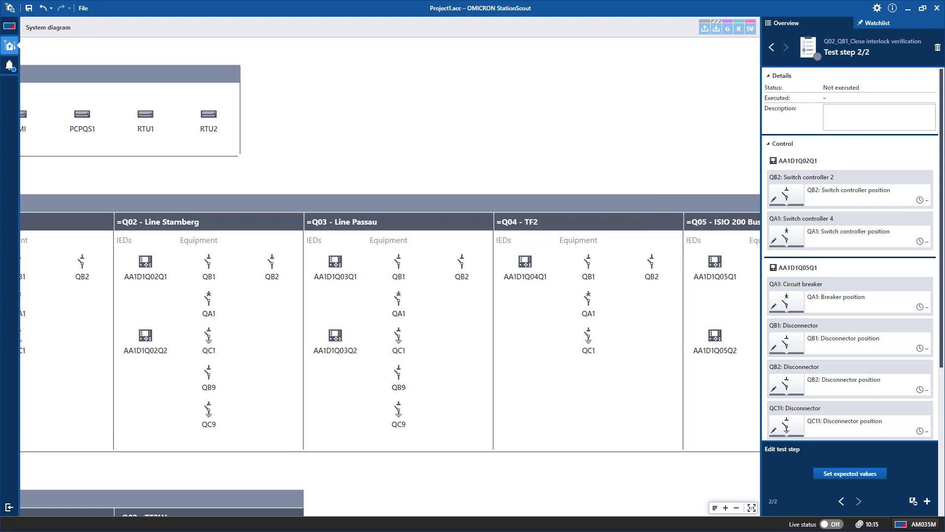
key("alt+Tab")
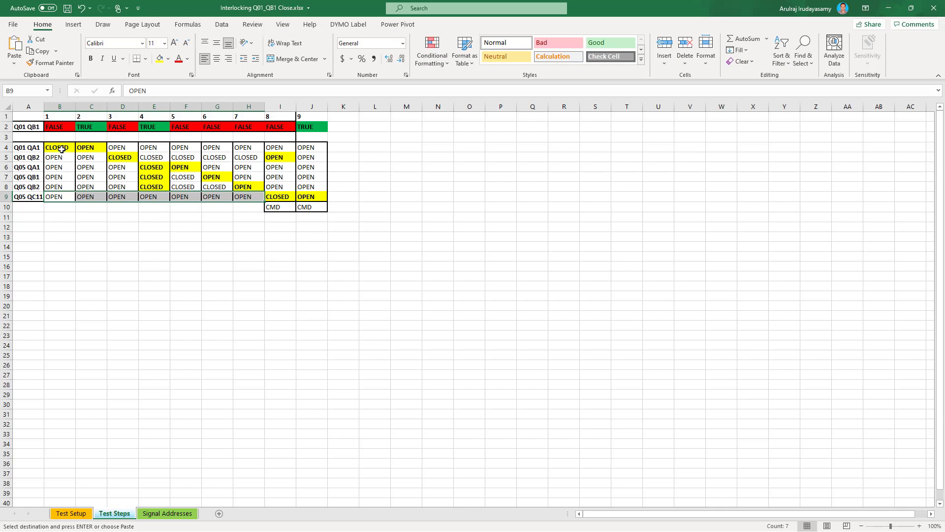
Check the step states starting at cell B4, then minimize Excel to return to StationScout
left_click(61, 149)
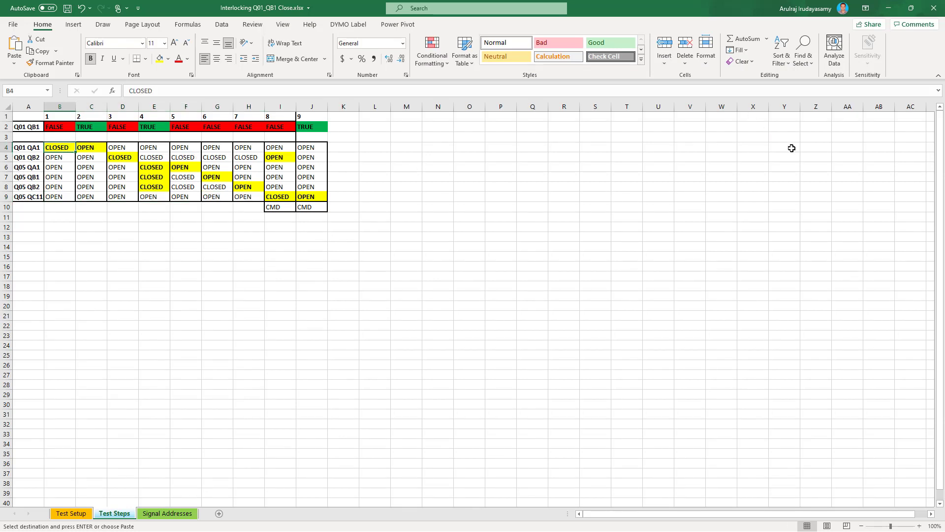
left_click(888, 8)
Set QA1 switch controller 4 to Closed and expect the QB1 interlock signal to be False
left_click(786, 237)
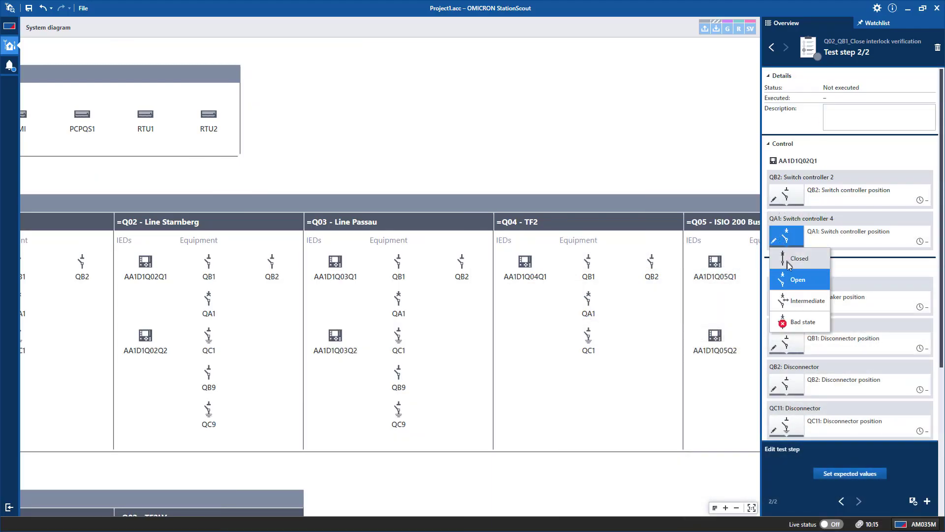
left_click(789, 261)
scroll(790, 306, "down", 5)
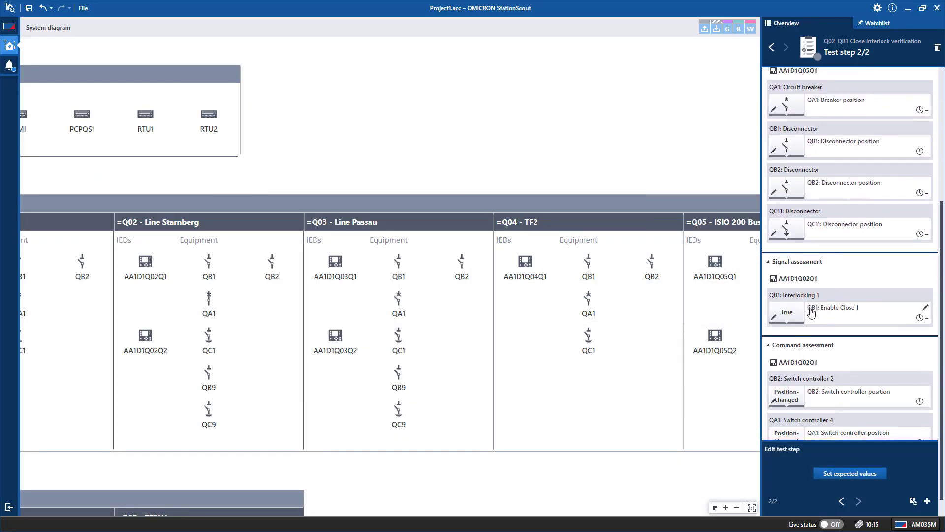
left_click(789, 318)
left_click(784, 342)
scroll(811, 384, "down", 1)
Keep Position-changed for QA1, expect No-operation from QB2, store the values, and return to the overview
left_click(789, 420)
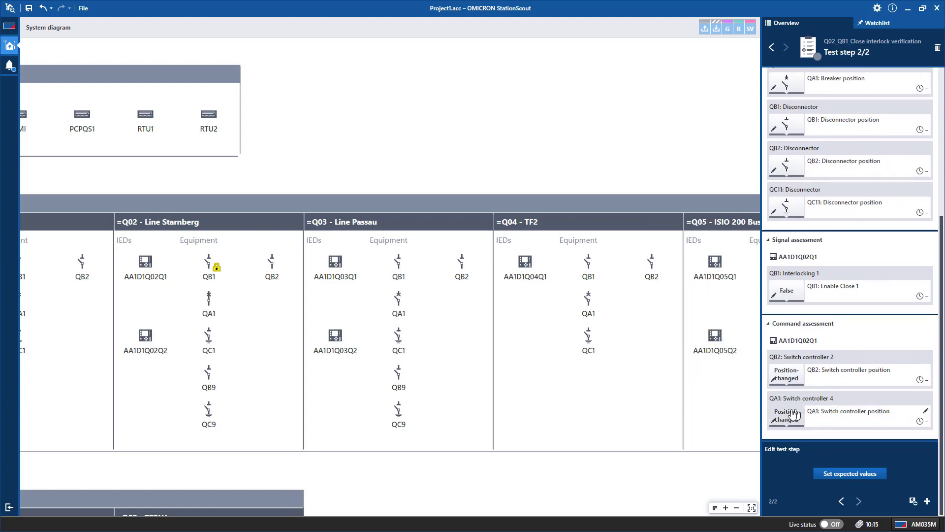
left_click(800, 377)
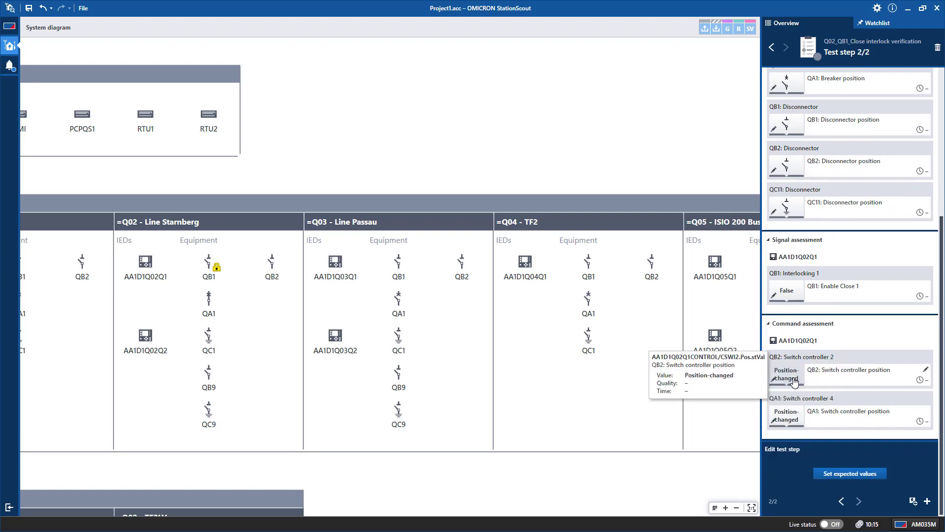
left_click(793, 379)
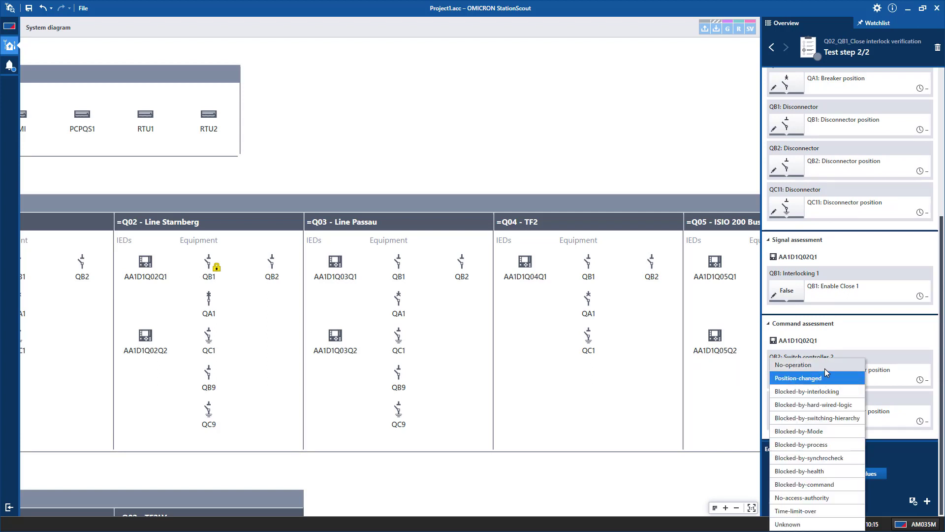
left_click(825, 368)
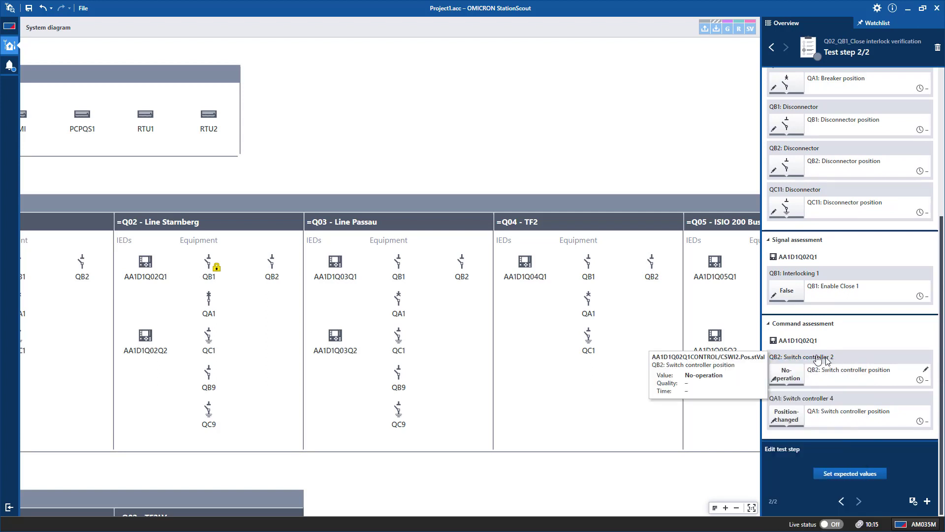
left_click(798, 382)
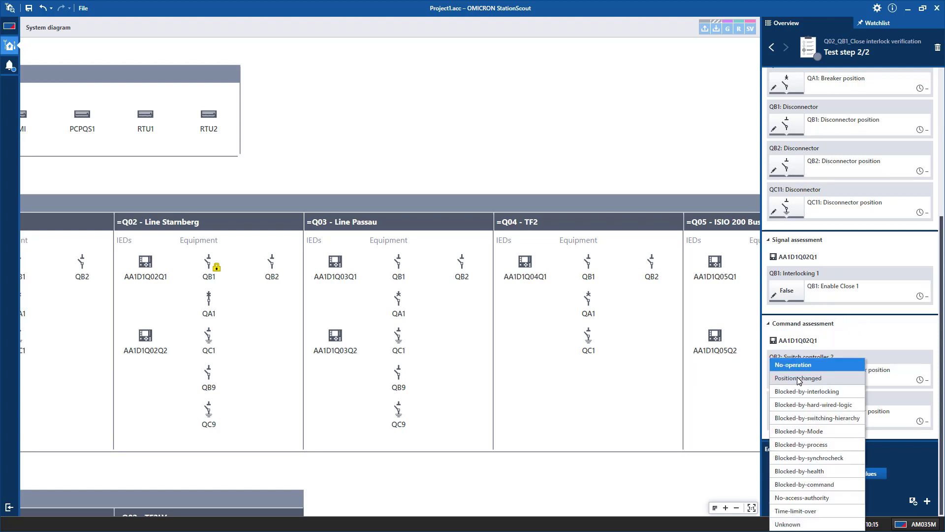
left_click(859, 339)
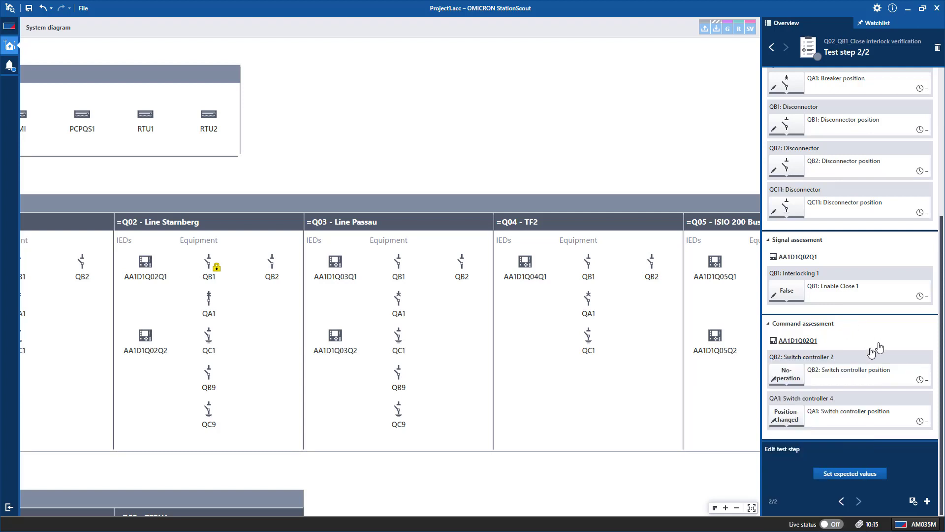
left_click(856, 474)
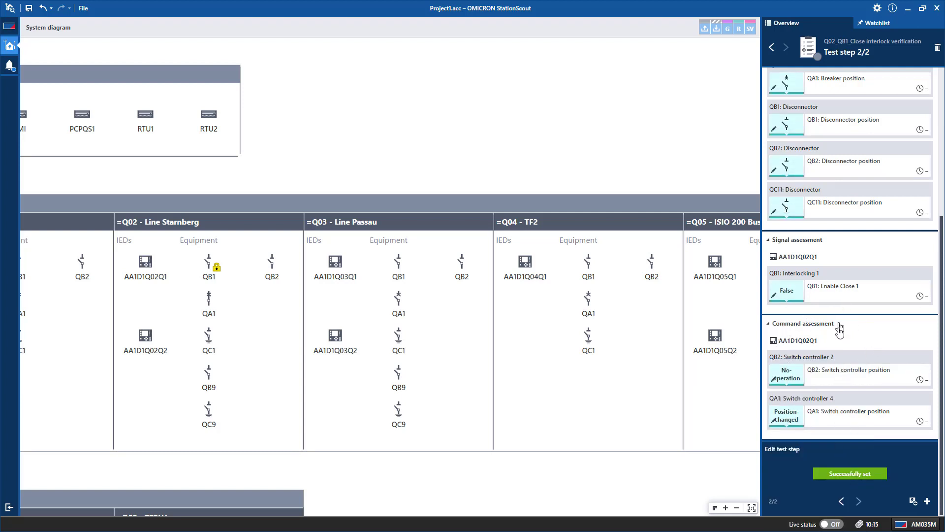
scroll(845, 295, "up", 2)
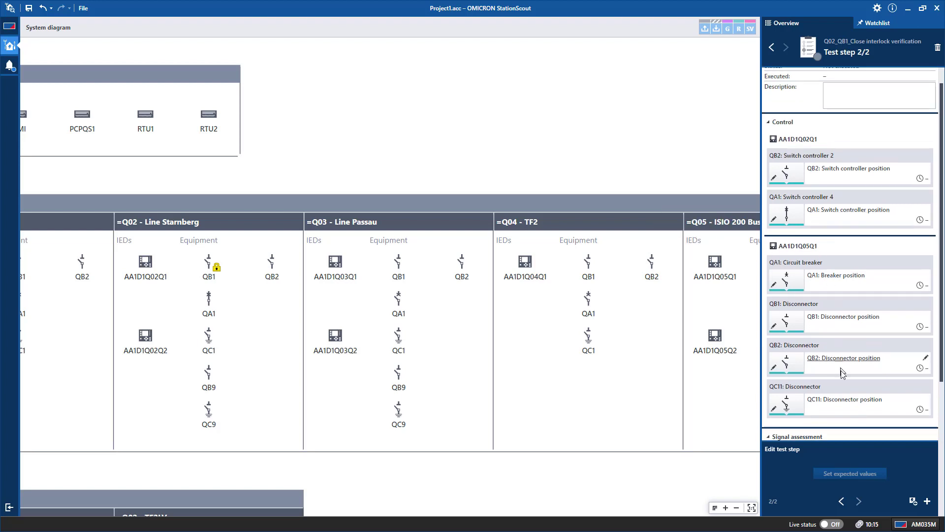
scroll(827, 251, "down", 3)
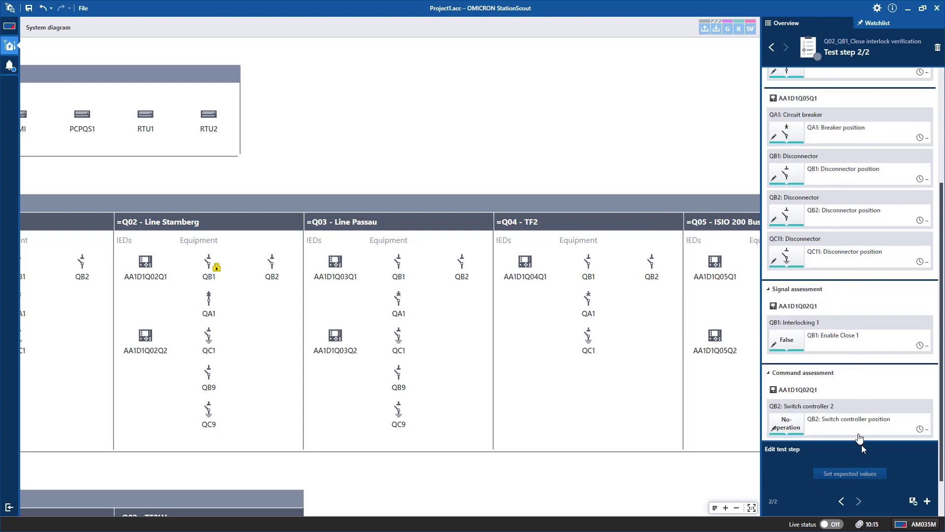
left_click(911, 501)
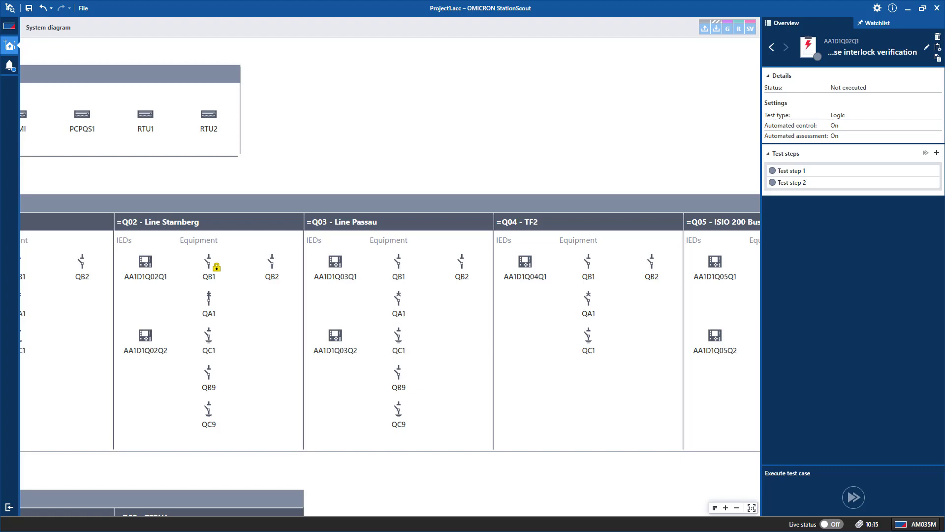
key("alt+Tab")
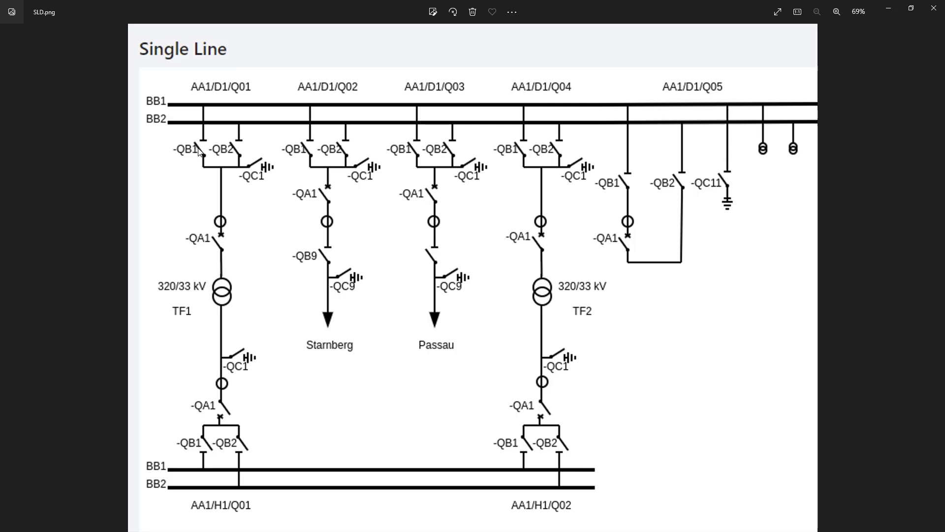
left_click(889, 12)
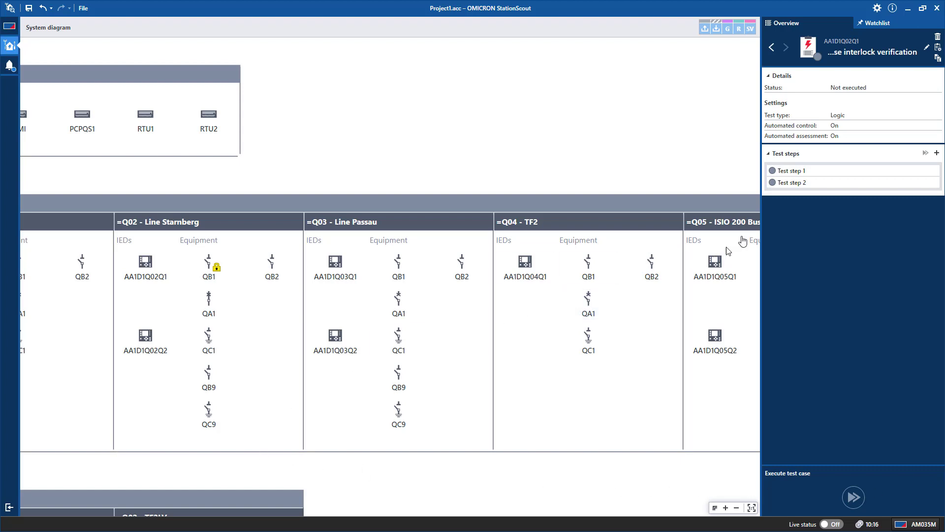
Add test step 3 with QA1 switch controller 4 Open and the QC11 disconnector Closed
left_click(936, 154)
left_click(787, 236)
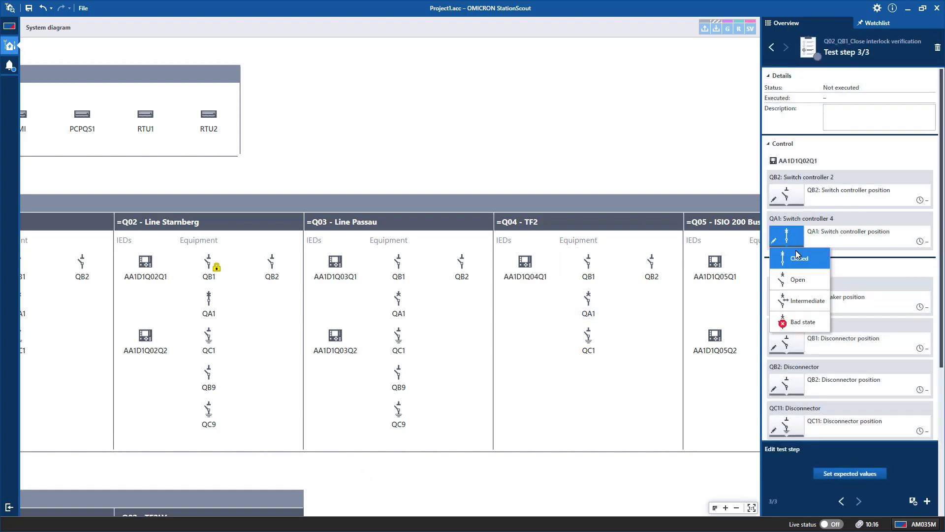
left_click(800, 284)
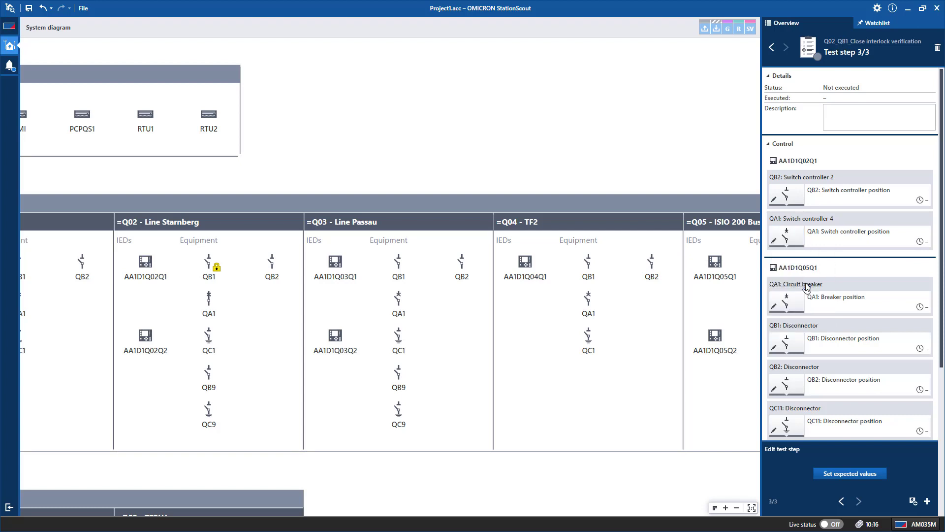
scroll(800, 278, "down", 3)
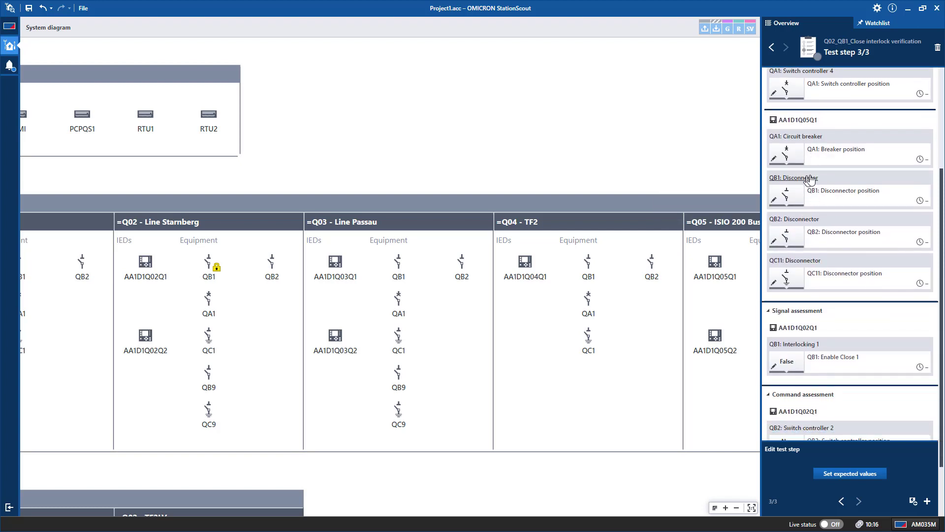
scroll(812, 207, "down", 2)
left_click(787, 210)
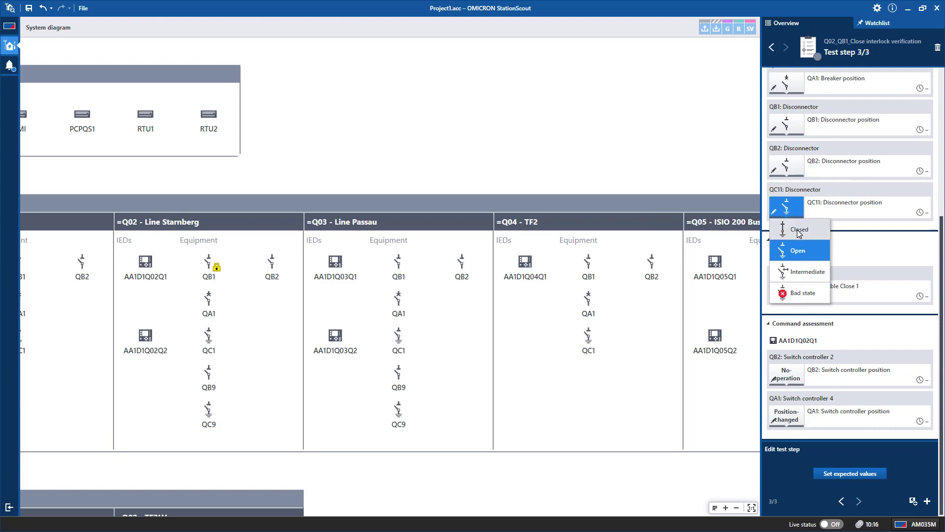
left_click(797, 230)
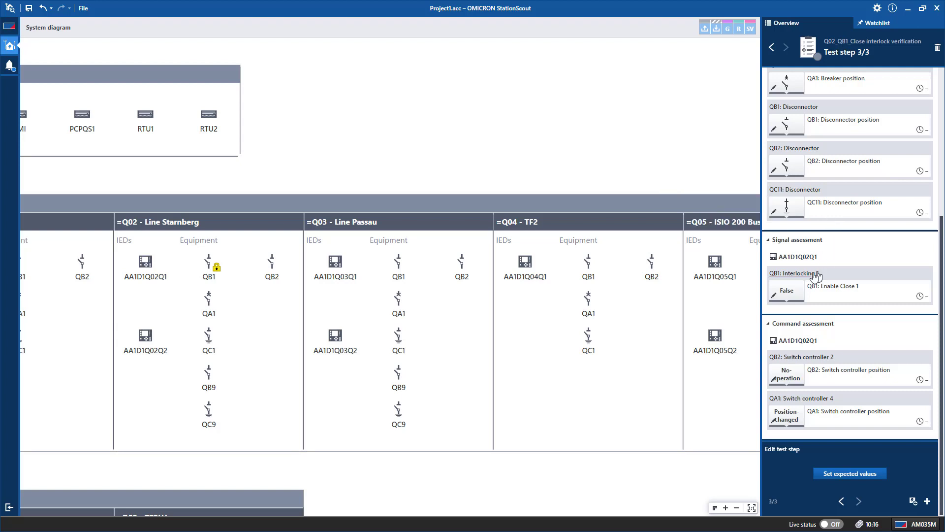
mouse_move(793, 295)
Expect No-operation from the QB2 and QA1 switch controllers and save the test step
left_click(788, 416)
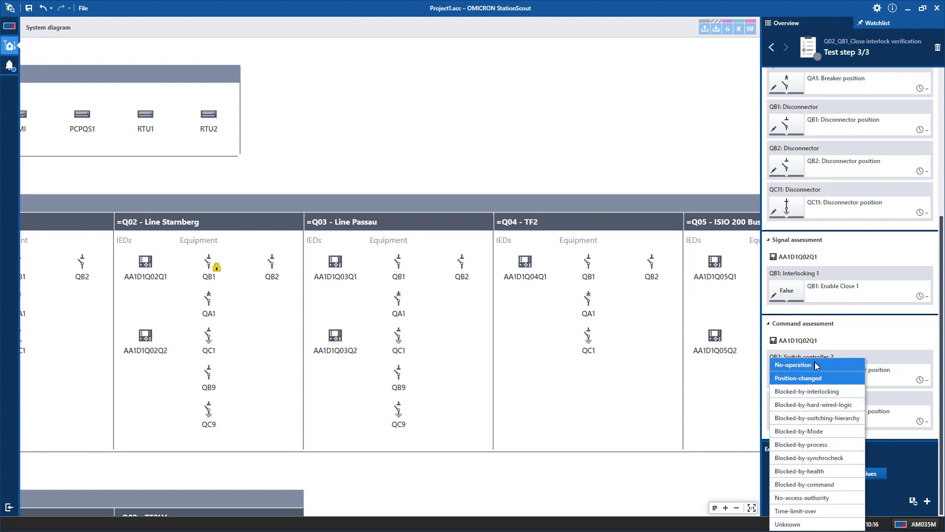
left_click(813, 365)
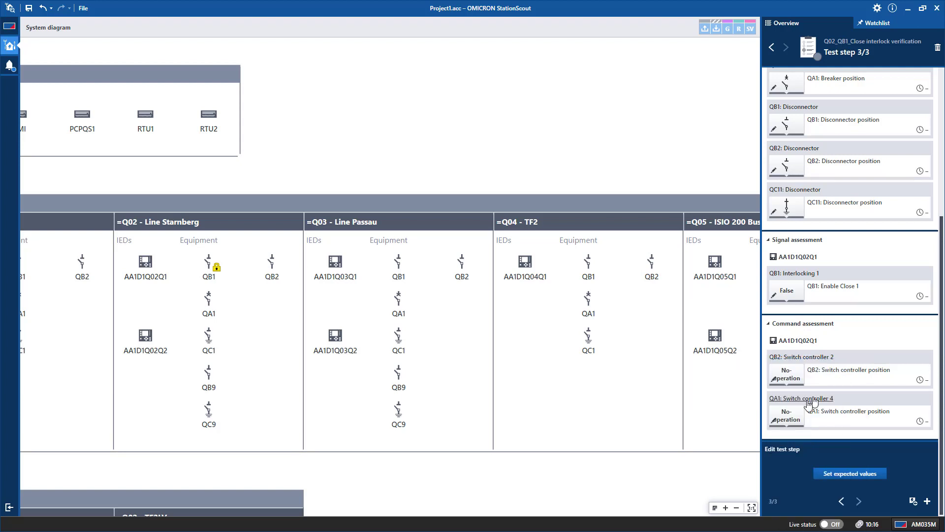
left_click(792, 418)
left_click(822, 381)
scroll(819, 310, "up", 5)
mouse_move(792, 249)
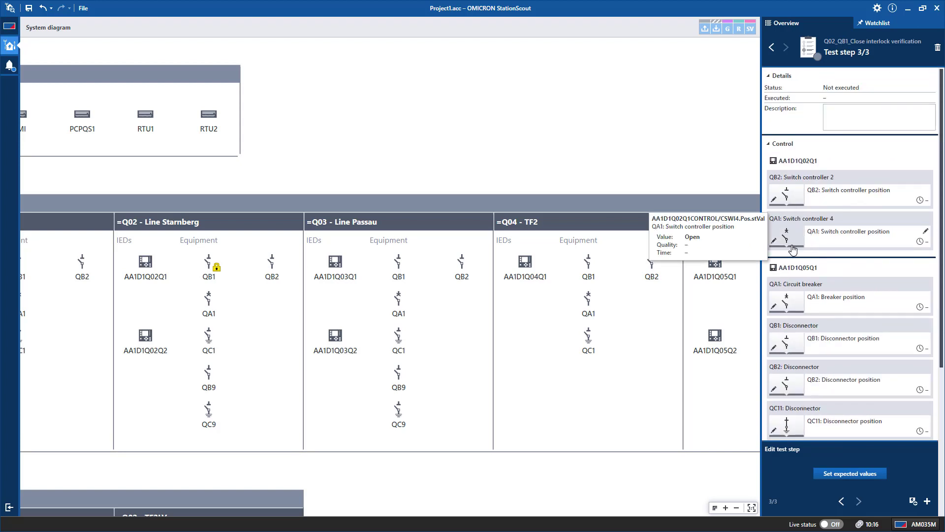
scroll(804, 237, "down", 1)
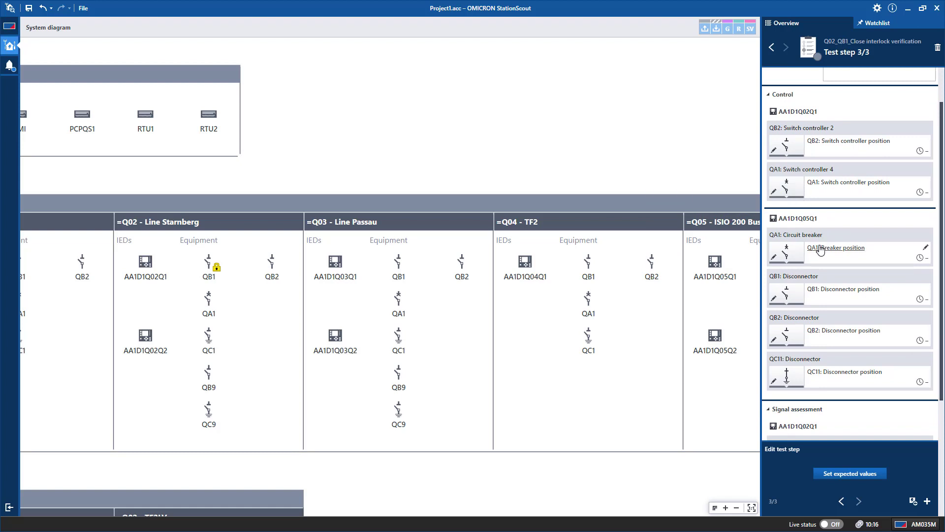
scroll(832, 251, "down", 3)
left_click(795, 420)
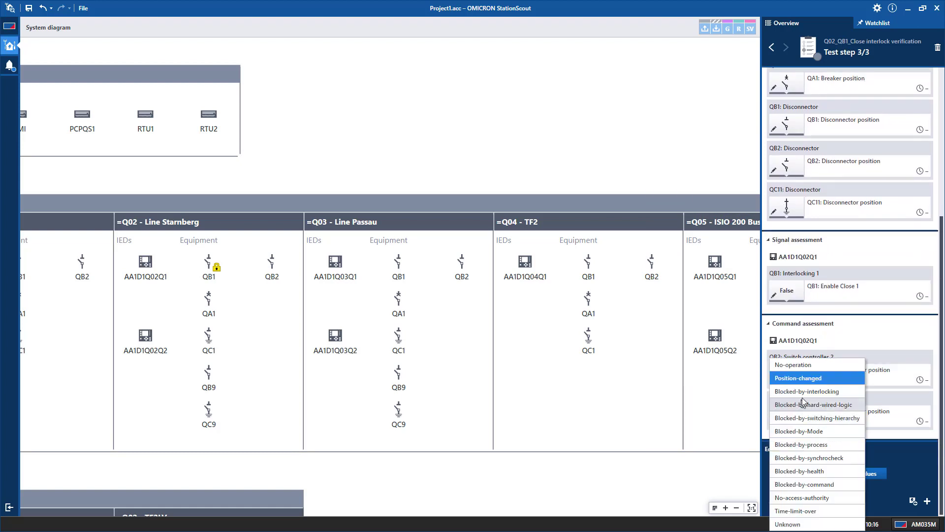
left_click(811, 366)
left_click(789, 417)
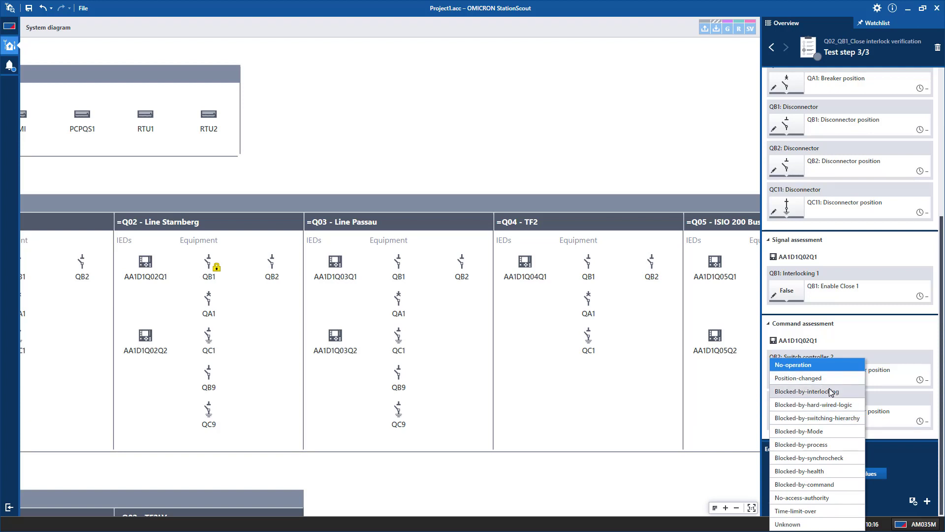
left_click(895, 451)
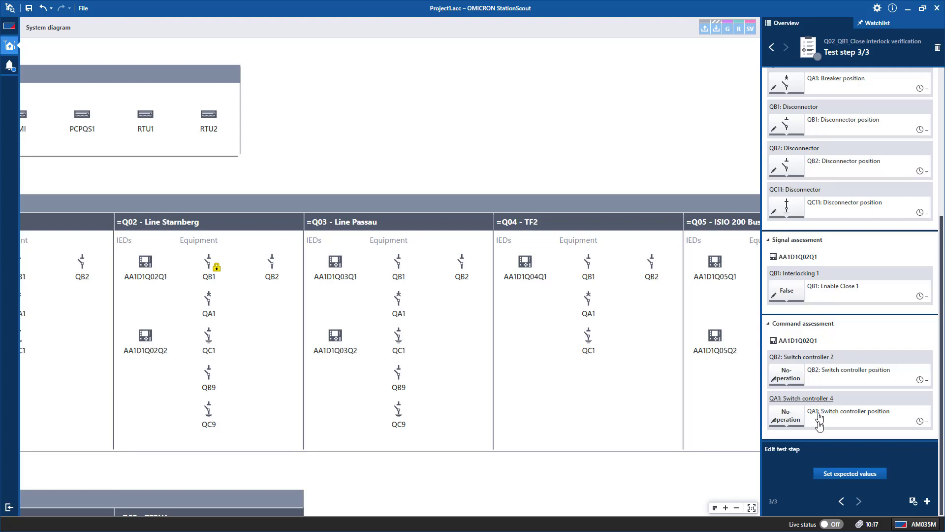
left_click(913, 503)
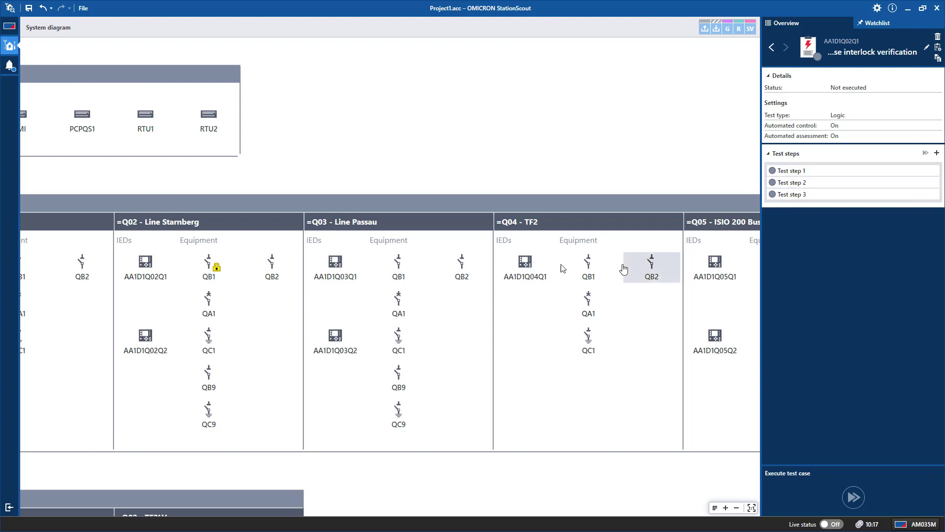
Add a signal test case to AA1D1Q02Q1 and rename it 'Switching Equipment state change'
left_click(142, 268)
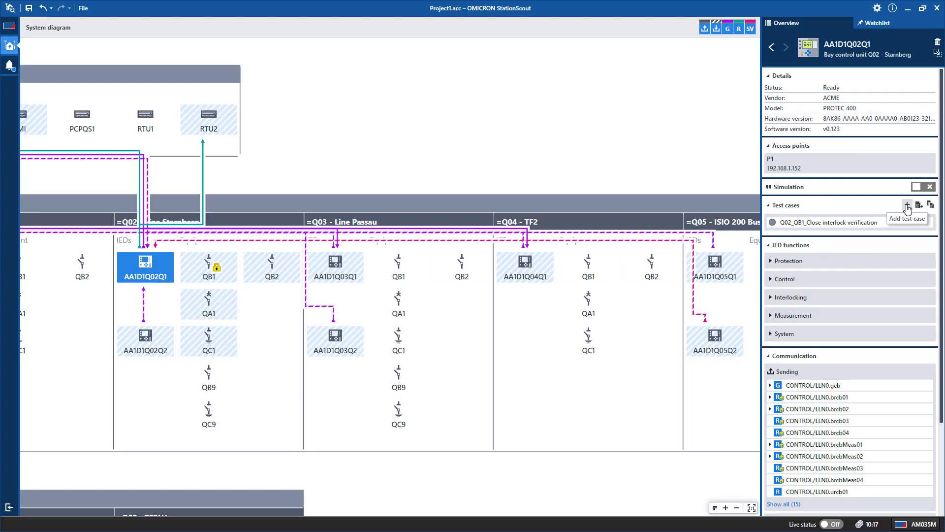
left_click(907, 206)
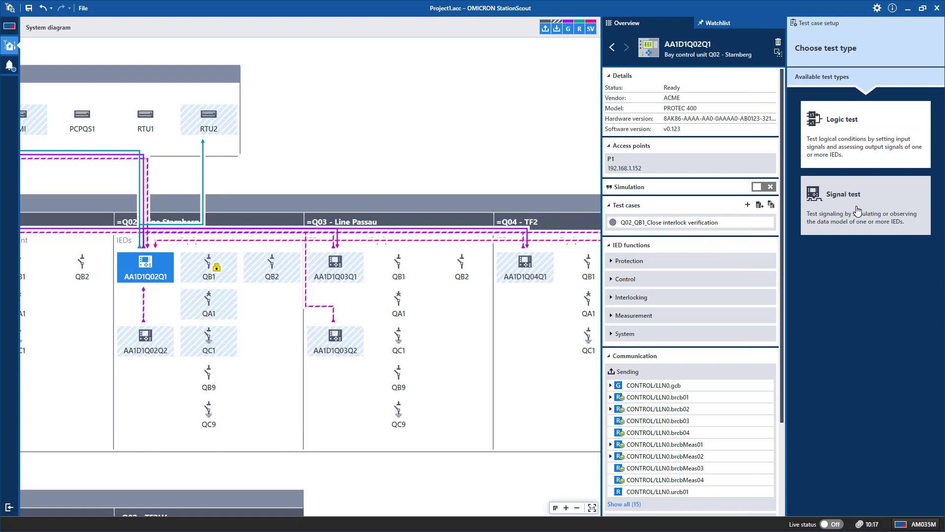
left_click(858, 211)
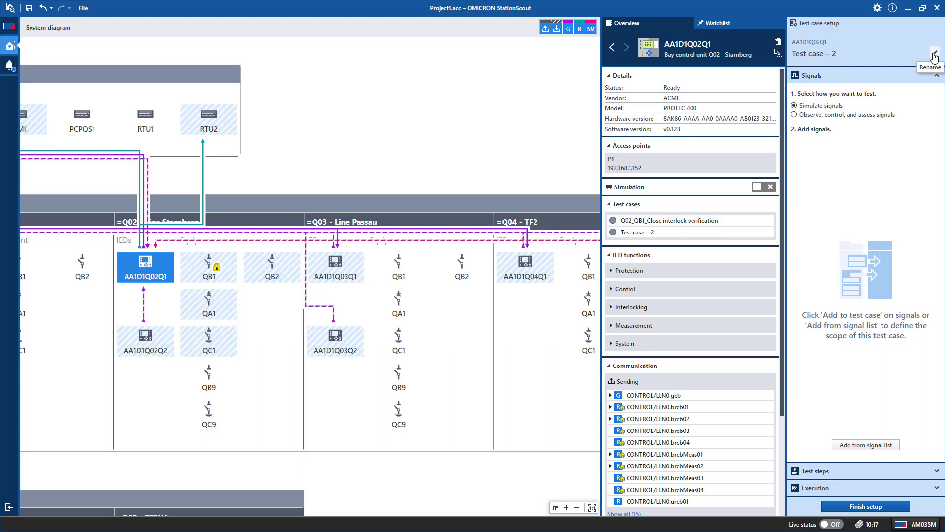
left_click(934, 55)
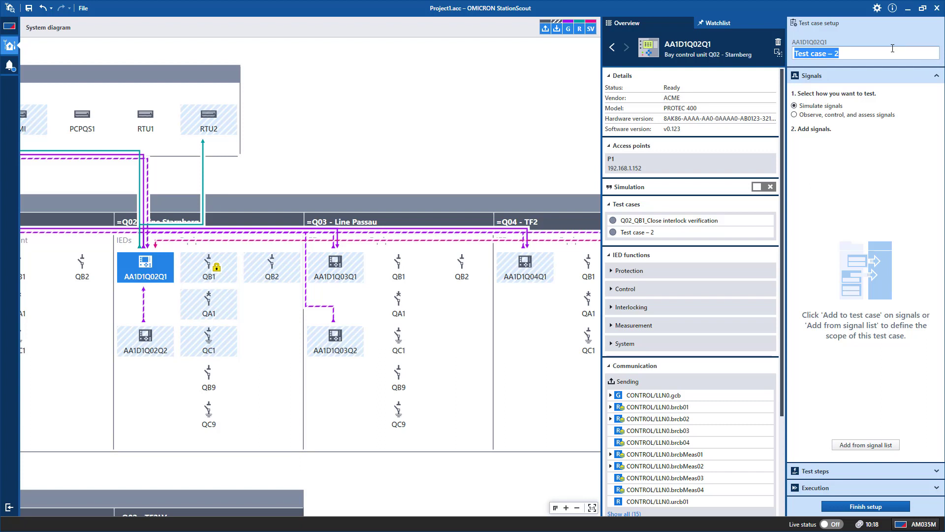
type("Switching Equipment state")
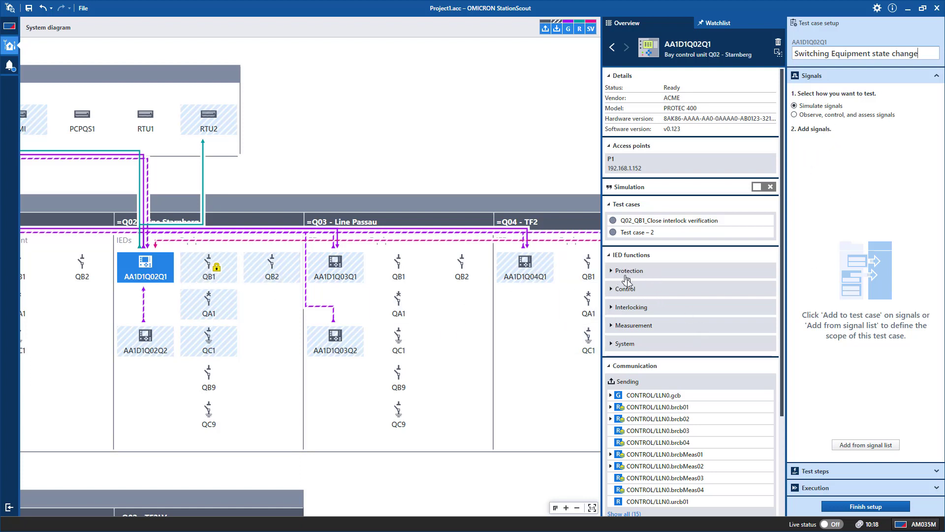
left_click(222, 272)
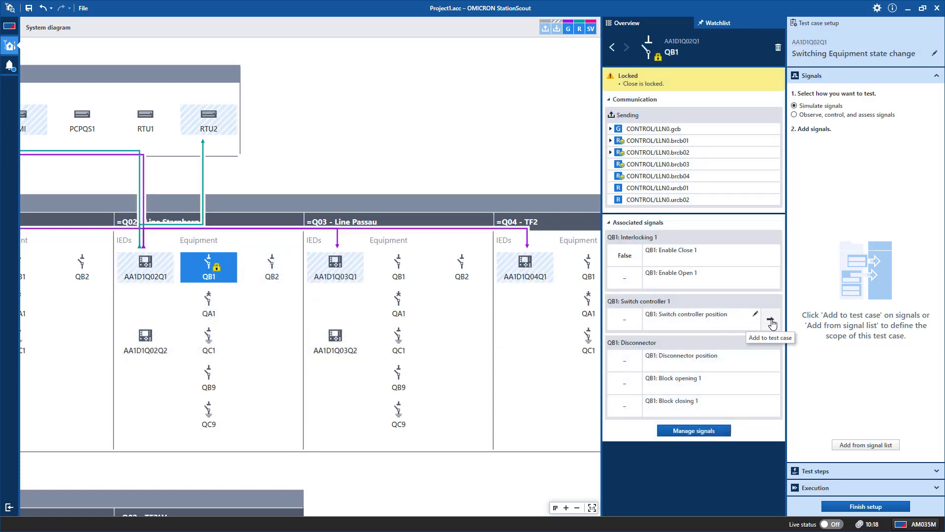
Add the QB1, QB2 and QA1 switch controller positions to the test, review steps and execution, and finish setup
left_click(770, 321)
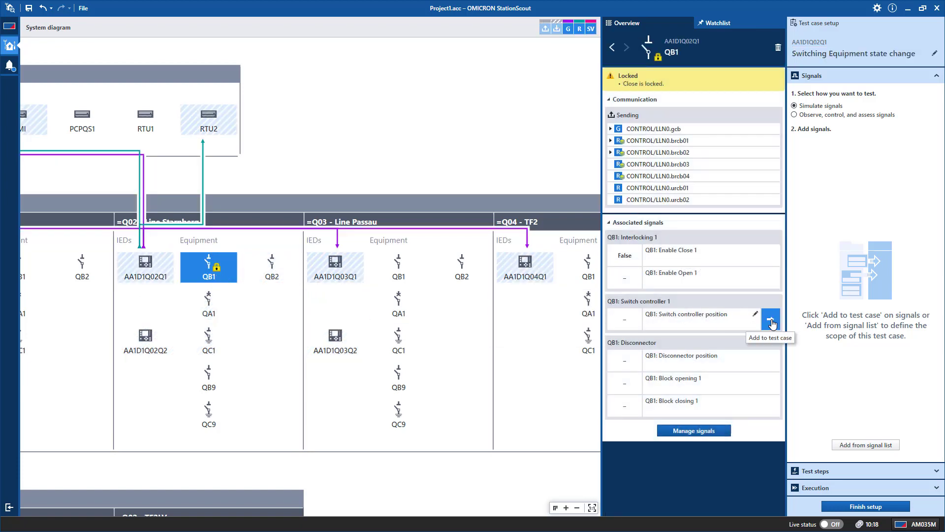
left_click(284, 271)
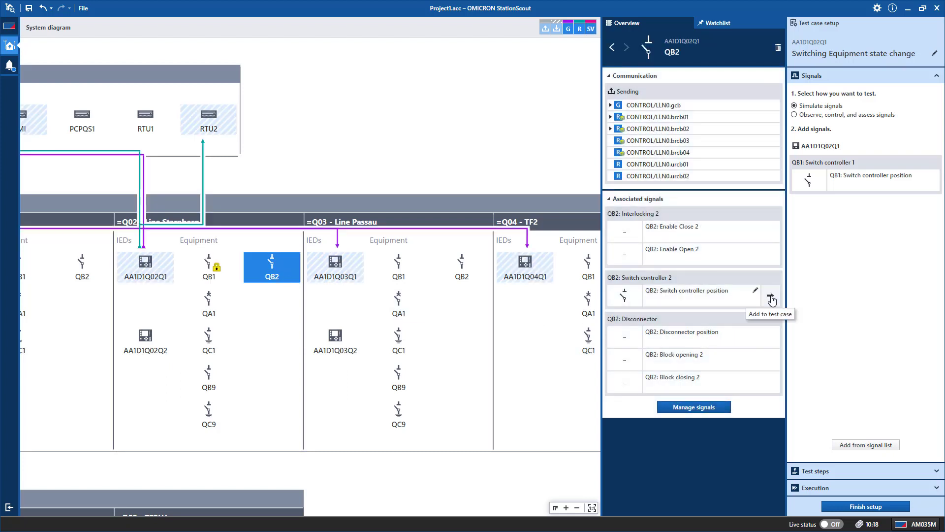
left_click(771, 299)
left_click(204, 309)
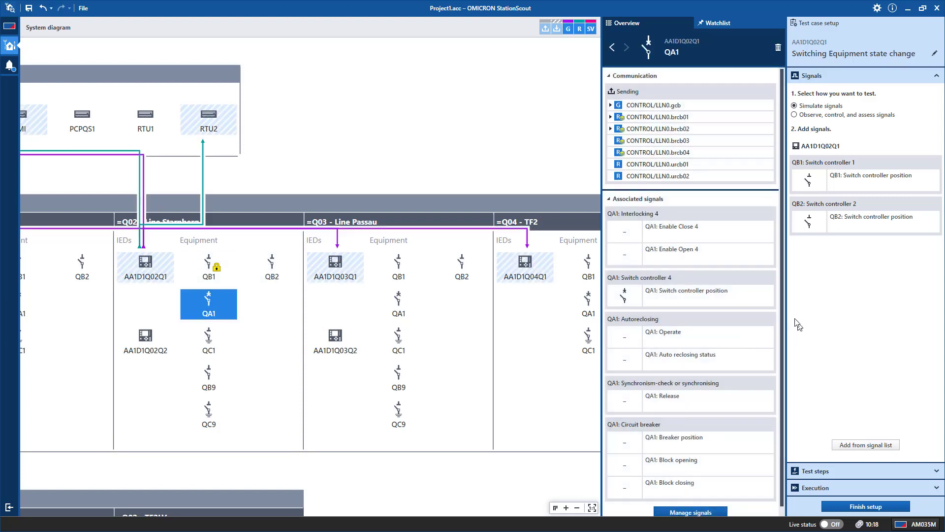
left_click(771, 299)
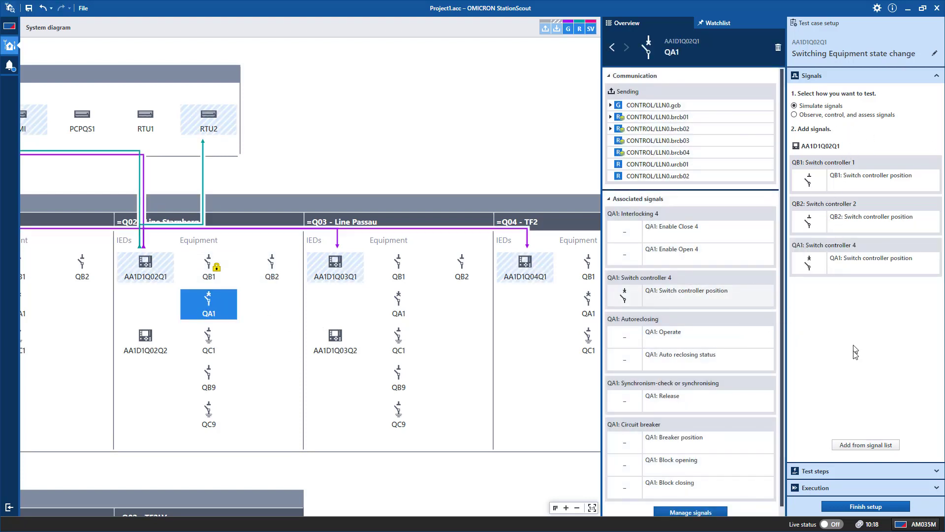
left_click(861, 470)
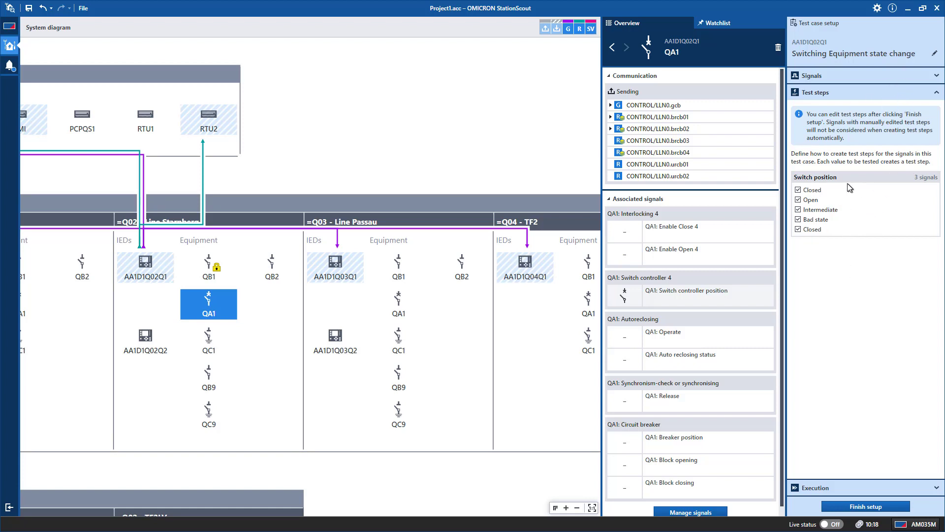
left_click(873, 486)
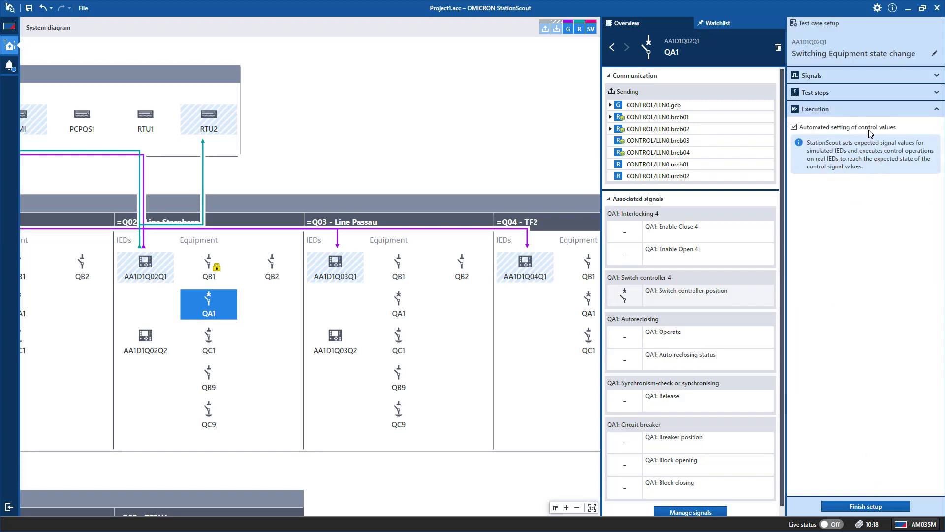
left_click(865, 506)
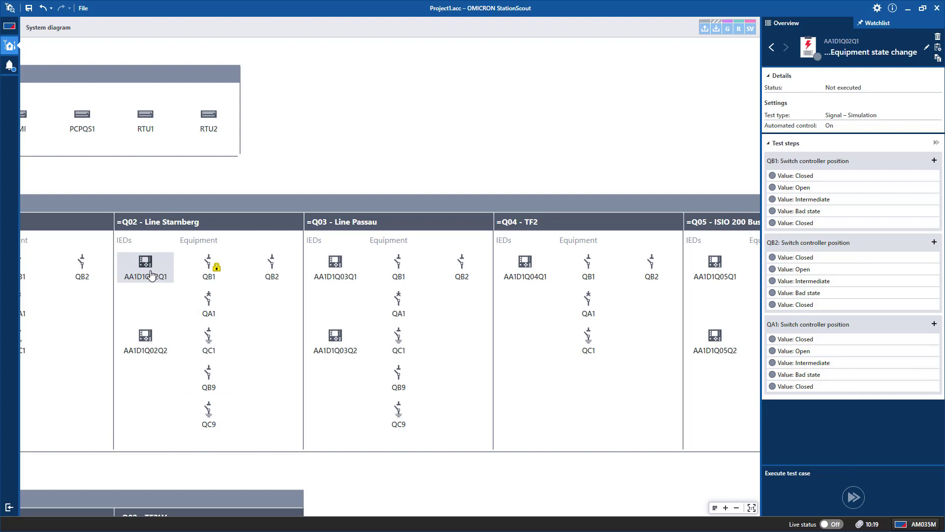
Create a new signal test case for AA1D1Q02Q1 containing Phase currents A, B and C
left_click(152, 276)
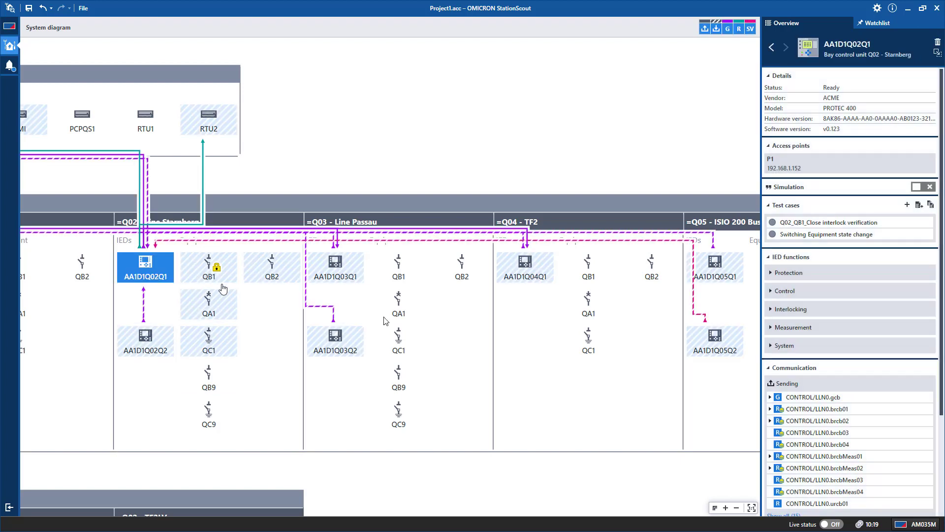
left_click(906, 205)
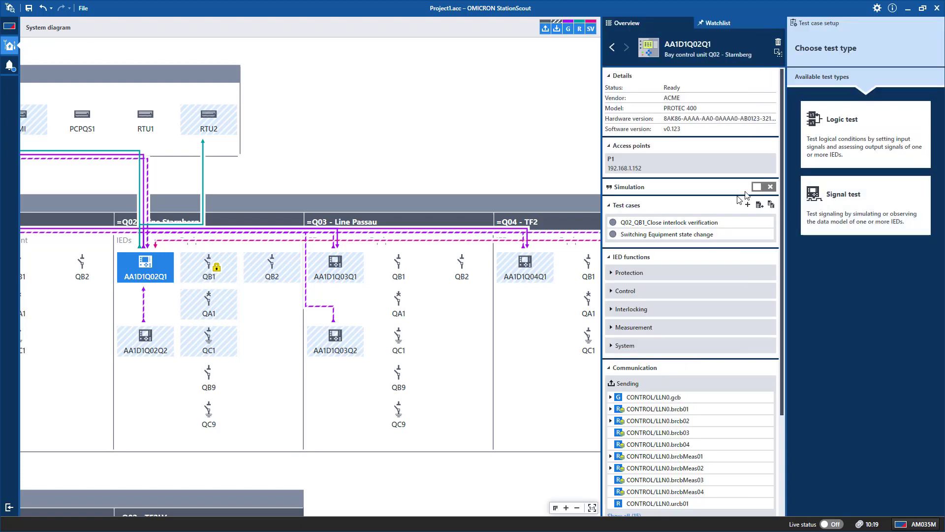
left_click(837, 199)
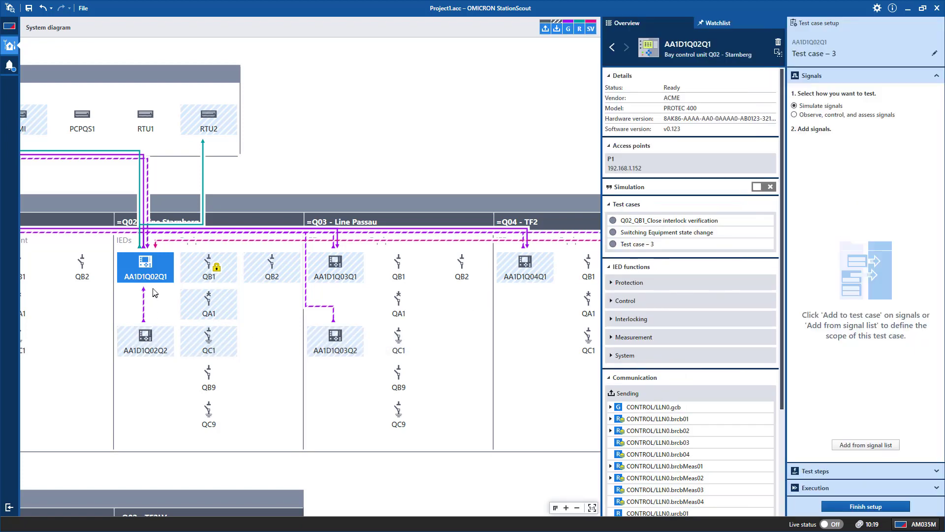
left_click(613, 337)
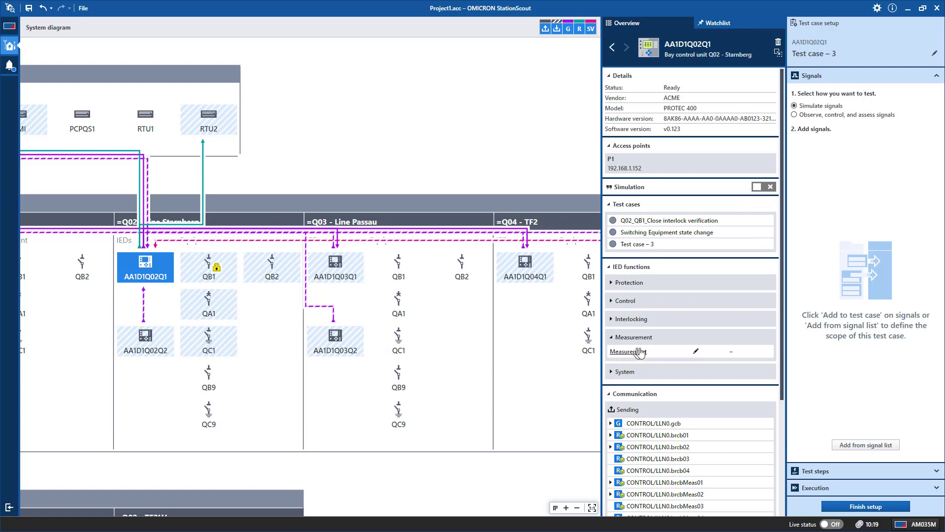
left_click(639, 352)
scroll(763, 374, "down", 4)
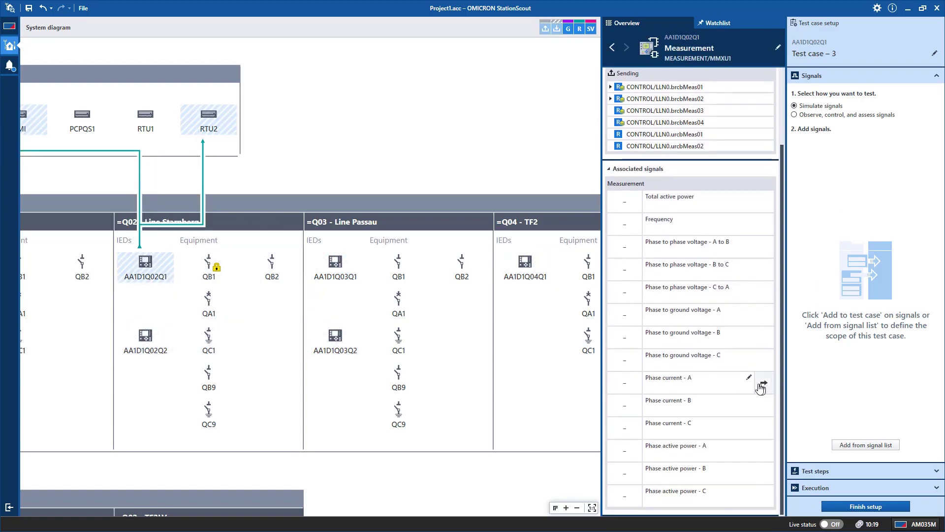
left_click(766, 385)
left_click(766, 408)
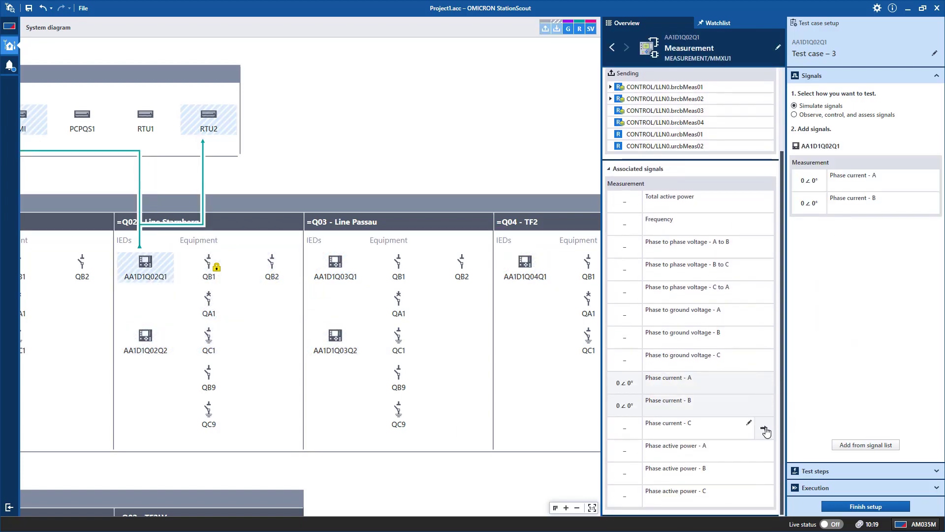
left_click(767, 431)
Add the phase-to-phase voltages, Total active power and Frequency, then finish setting up Test case – 3
left_click(766, 246)
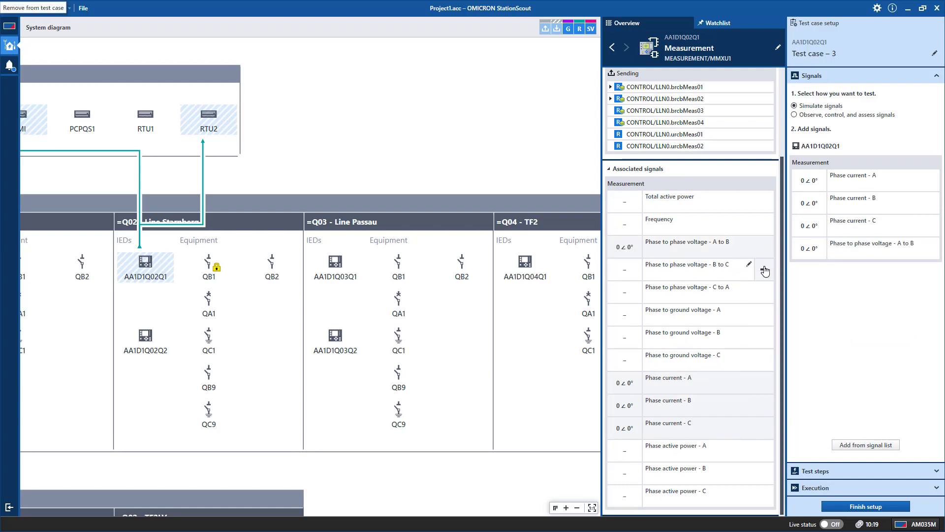
left_click(766, 268)
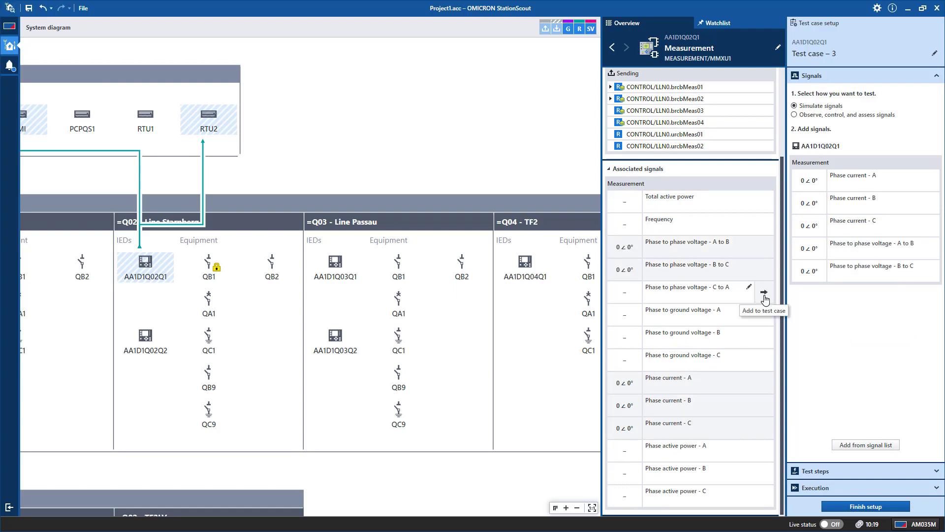
left_click(765, 293)
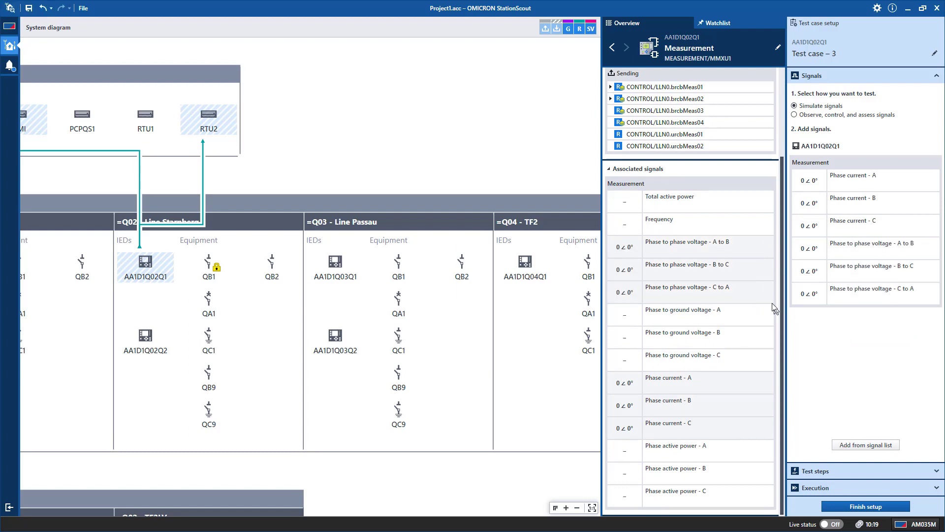
left_click(764, 202)
left_click(764, 226)
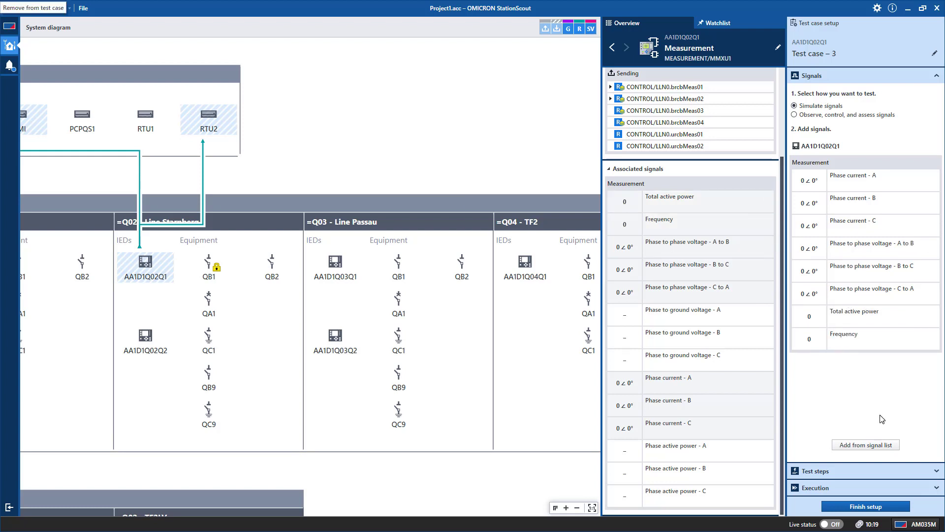
left_click(862, 475)
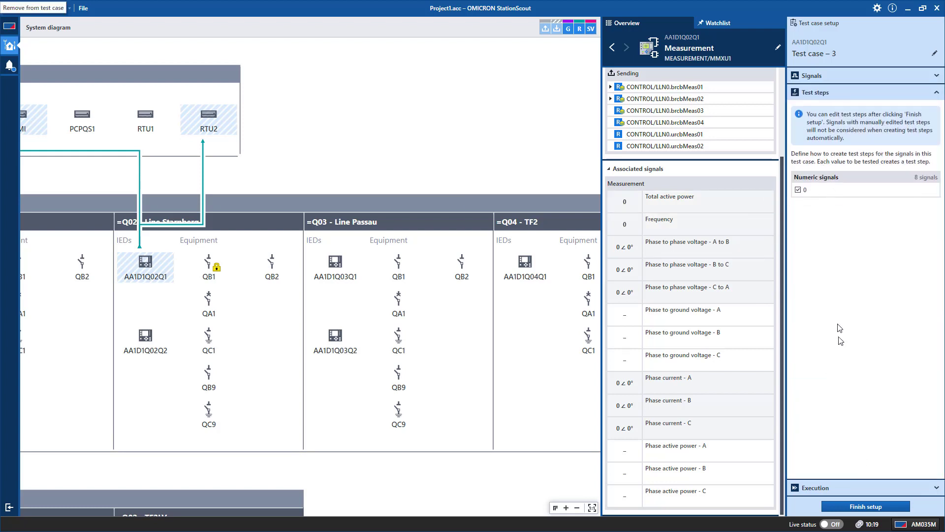
left_click(857, 488)
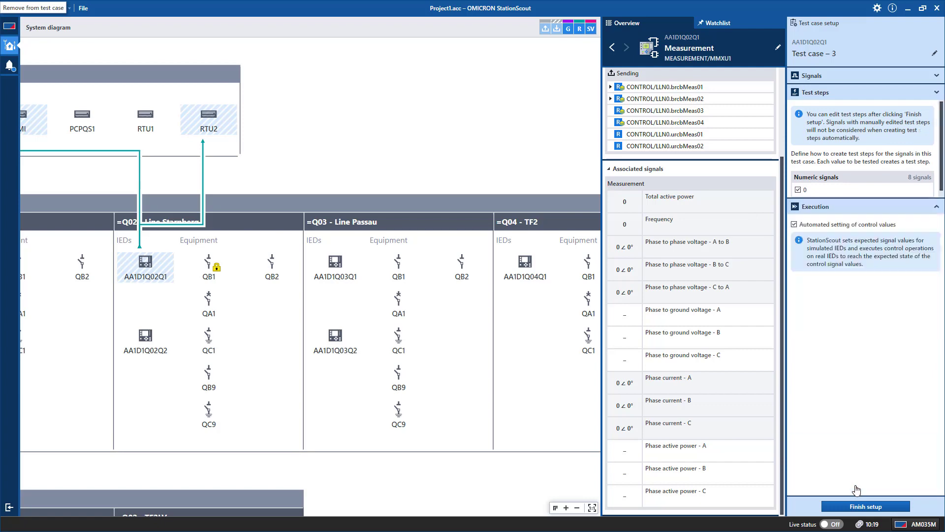
left_click(859, 506)
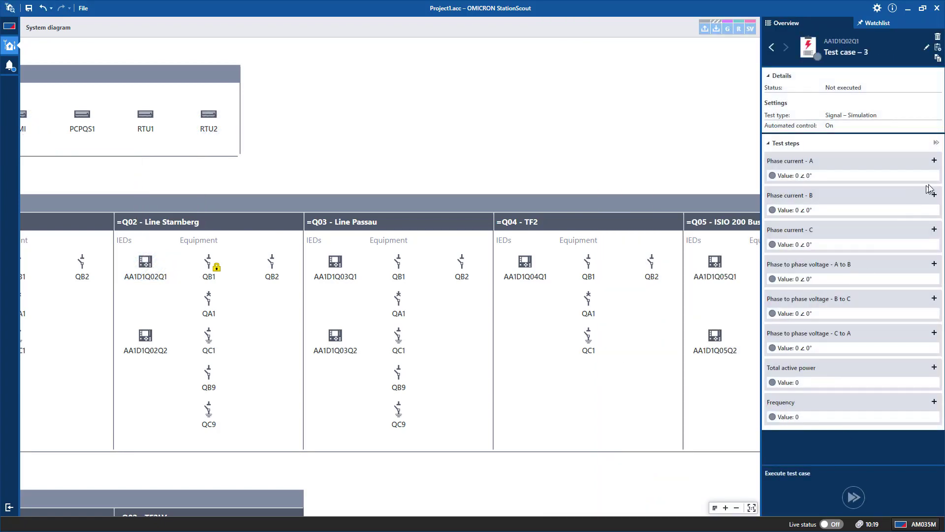
Add a Phase current A test step expecting 100 ∠ 0°
mouse_move(932, 177)
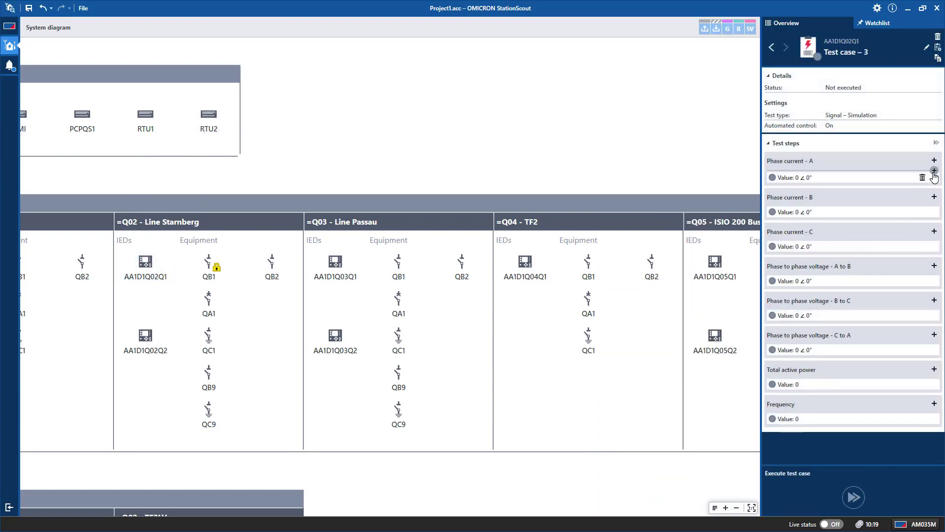
left_click(933, 171)
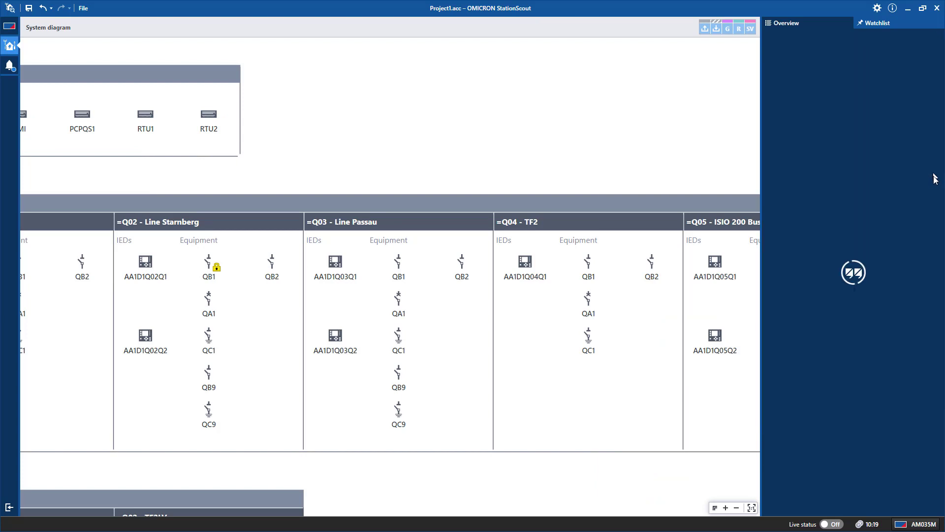
left_click(787, 196)
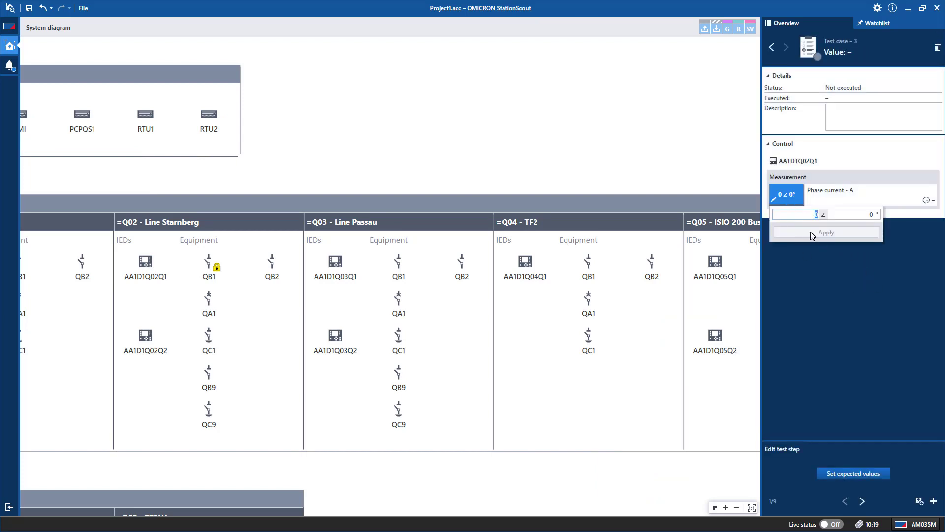
type("100")
left_click(819, 235)
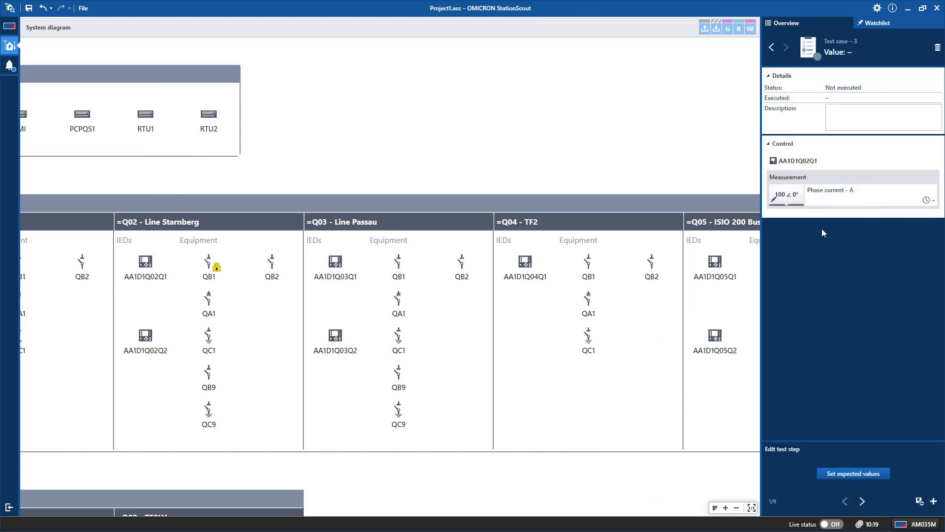
left_click(845, 474)
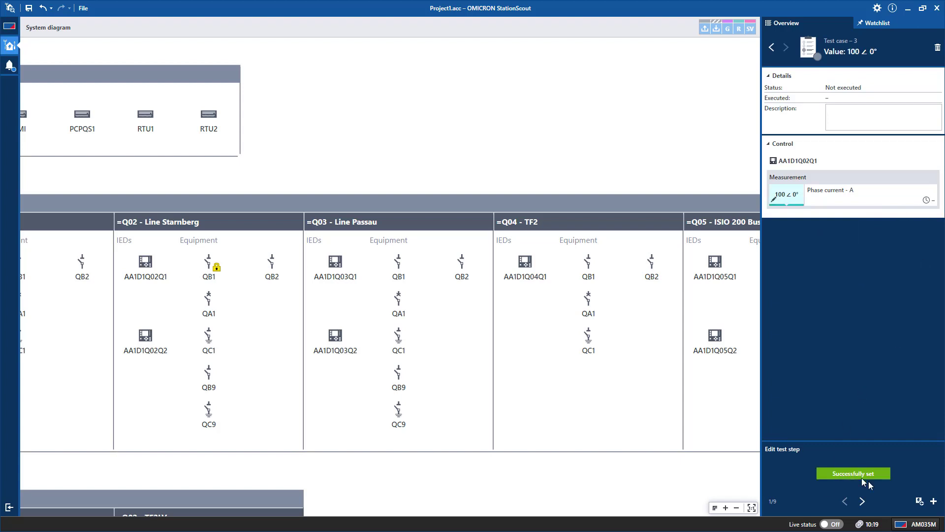
left_click(919, 502)
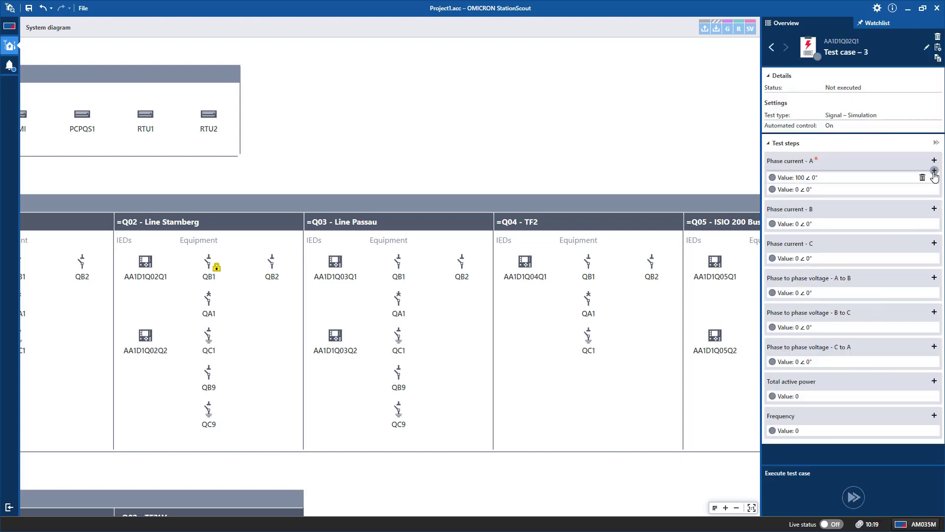
Add a second Phase current A test step expecting 200 ∠ 0°
left_click(934, 172)
left_click(796, 198)
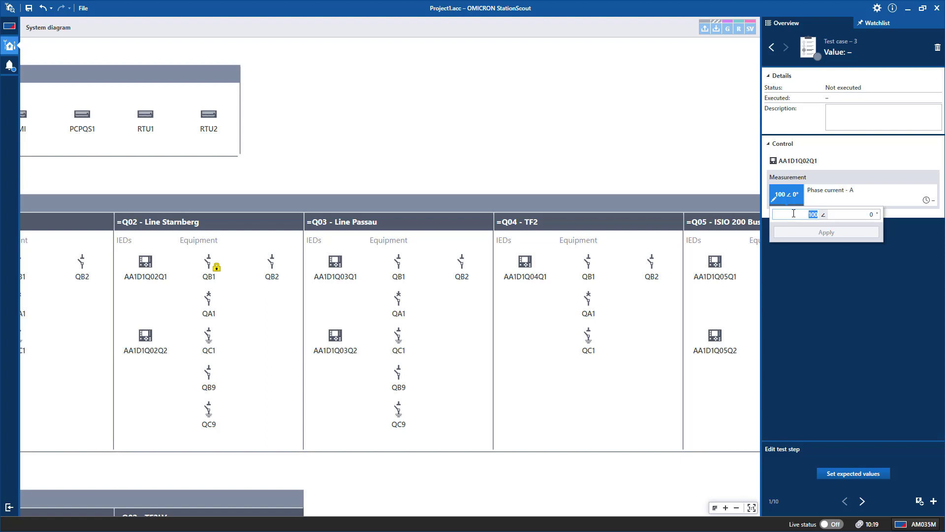
type("2")
left_click(843, 232)
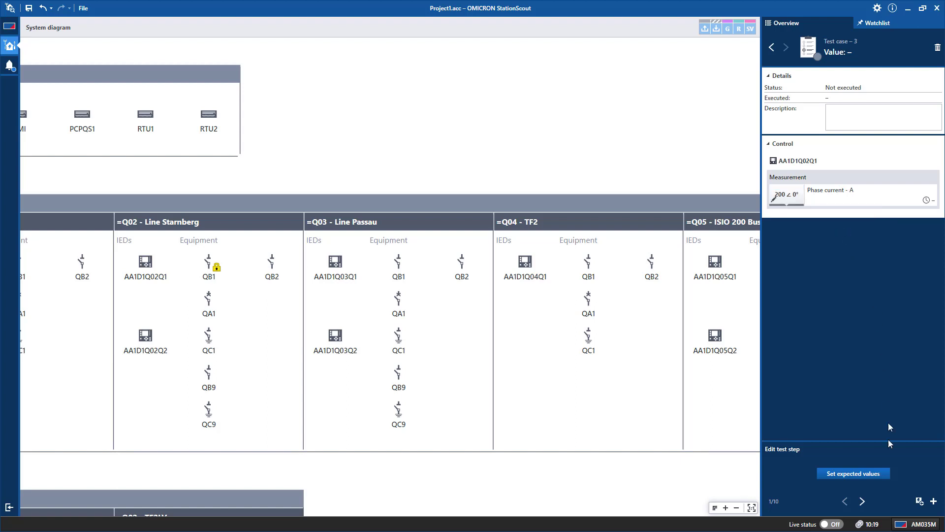
left_click(870, 474)
left_click(919, 501)
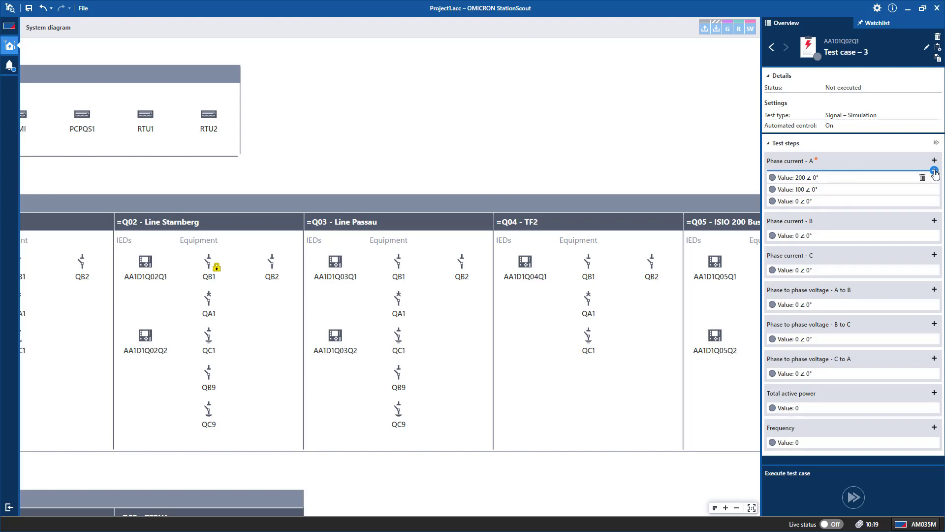
Add a third Phase current A test step expecting 300 ∠ 0°
left_click(931, 174)
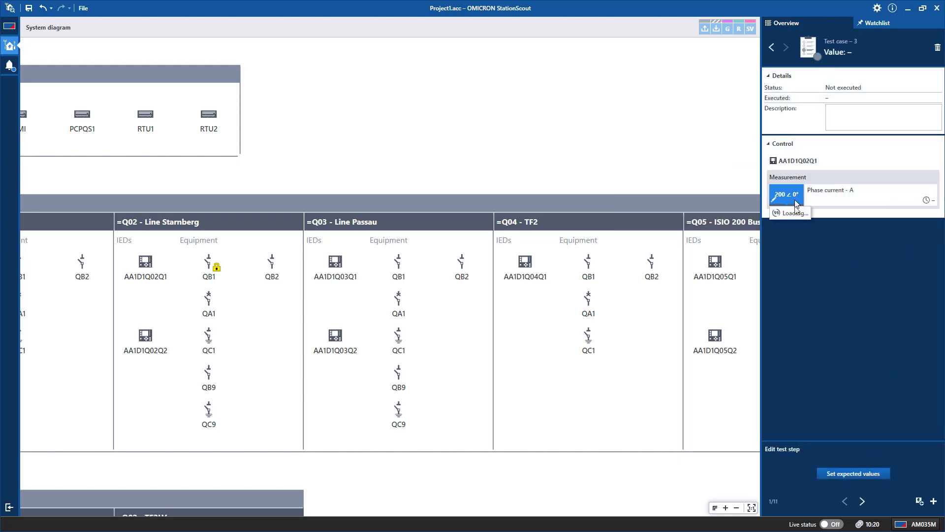
left_click(786, 196)
type("300")
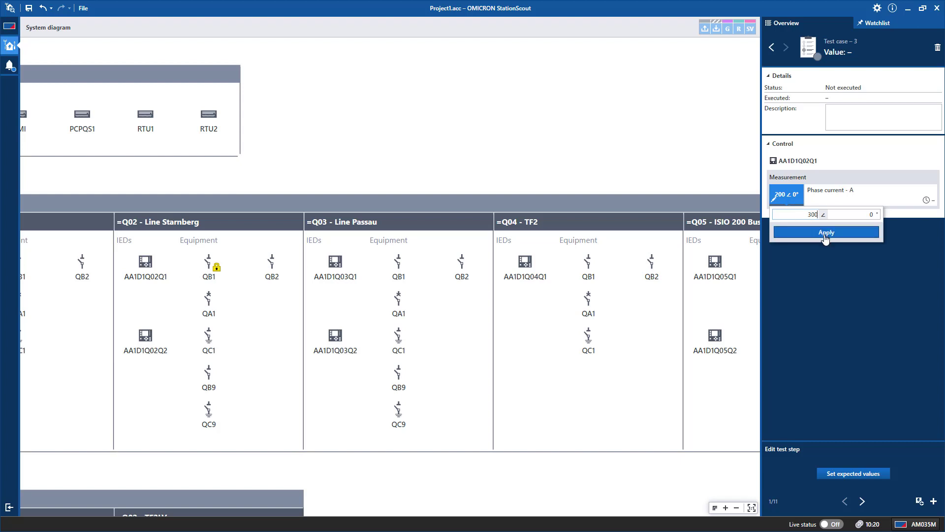
left_click(826, 232)
left_click(857, 475)
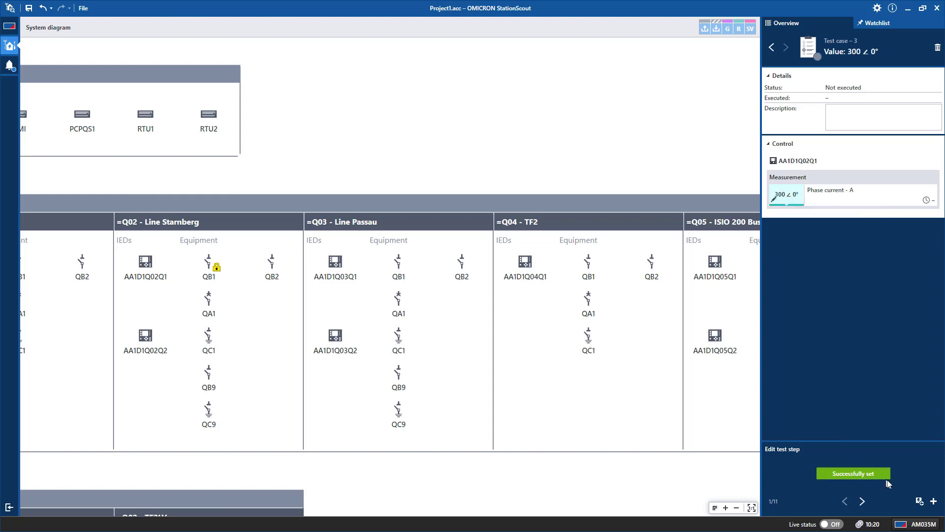
left_click(918, 501)
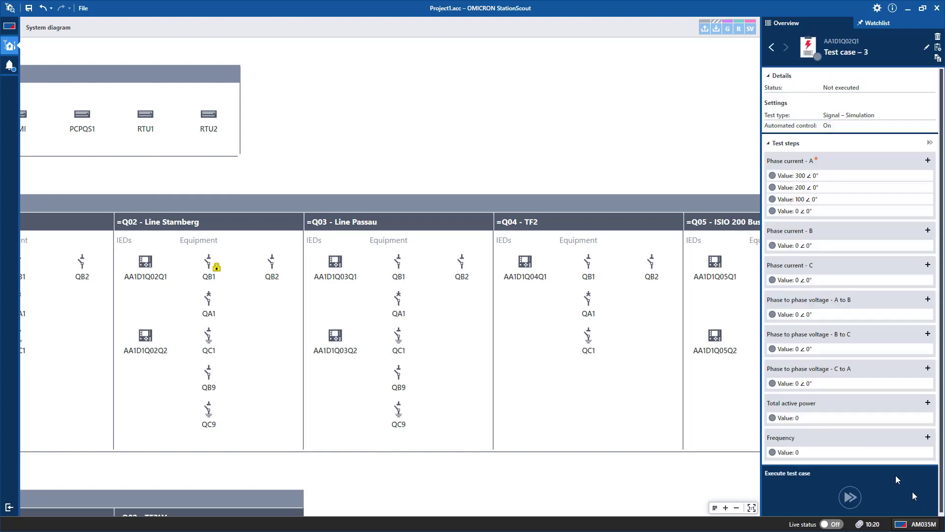
mouse_move(866, 178)
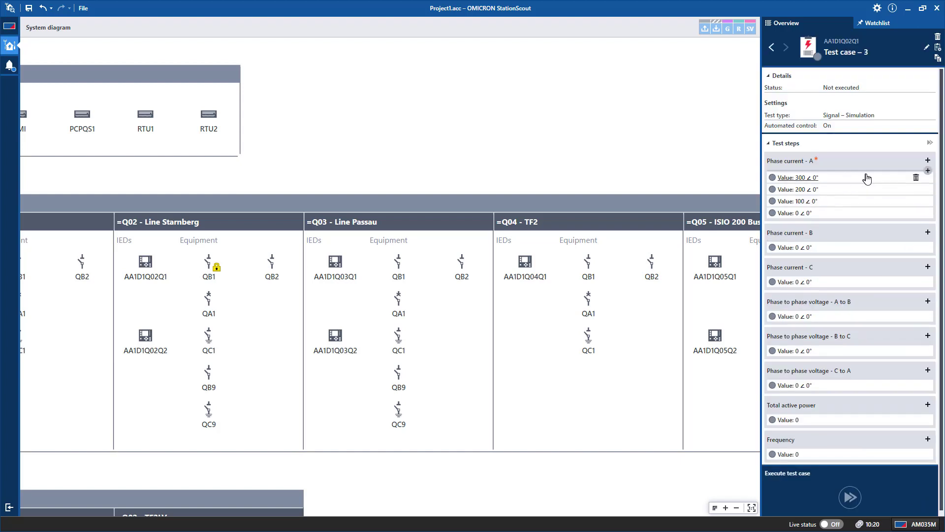
mouse_move(845, 199)
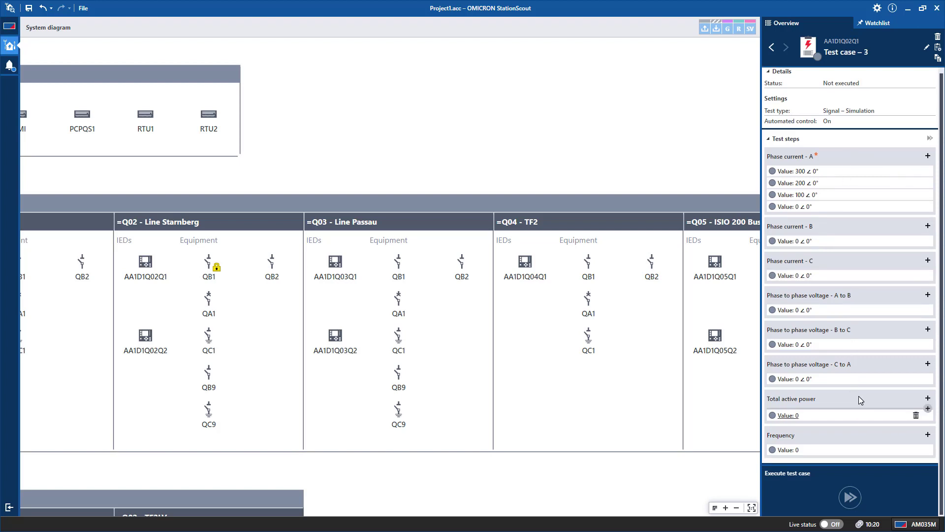
Select AA1D1Q02Q1, then show the overview of the Q03 Passau IED AA1D1Q03Q1
left_click(146, 269)
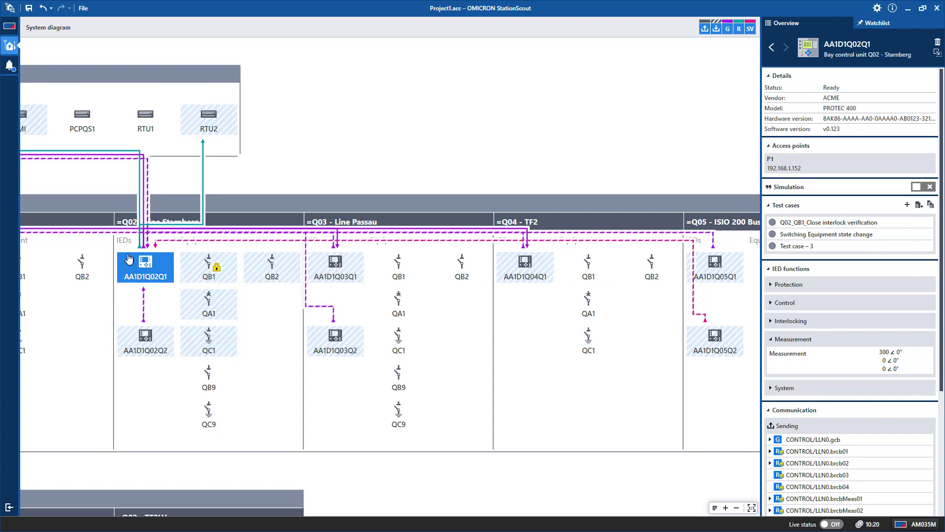
left_click(347, 270)
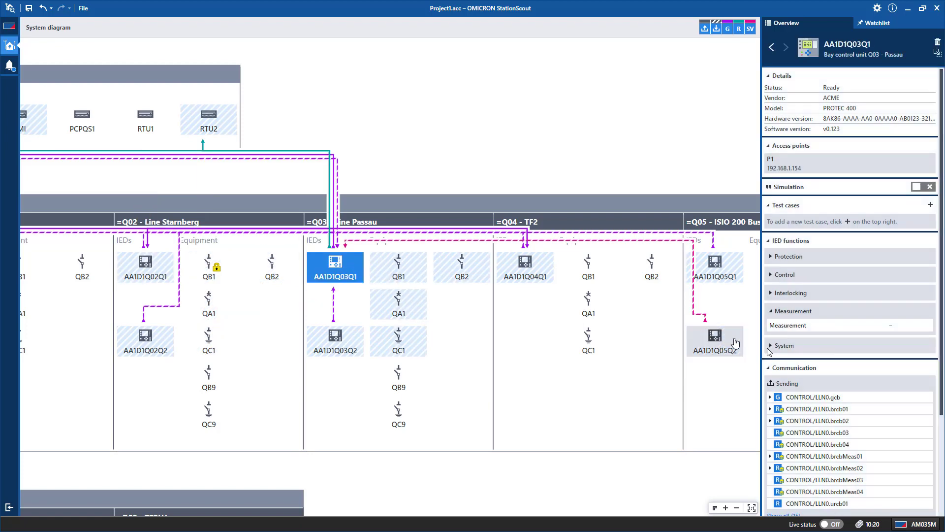
key("alt+Tab")
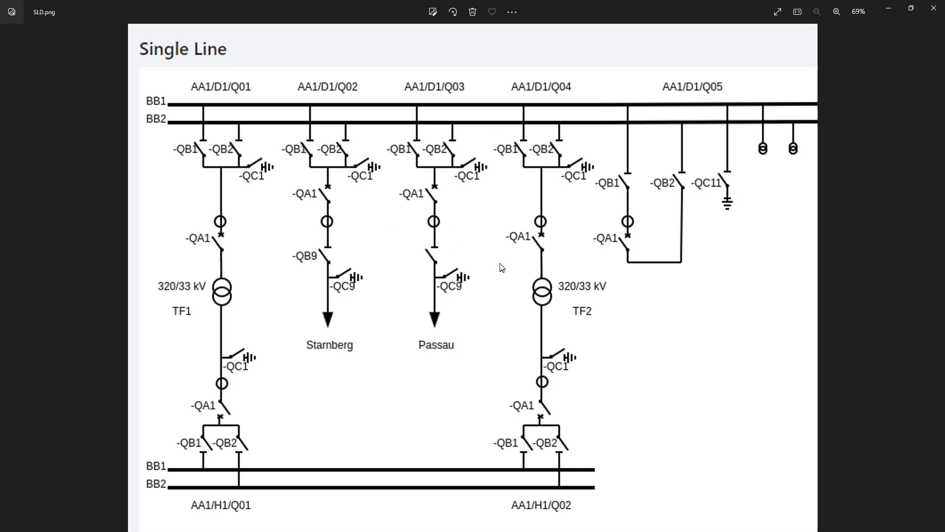
left_click(889, 9)
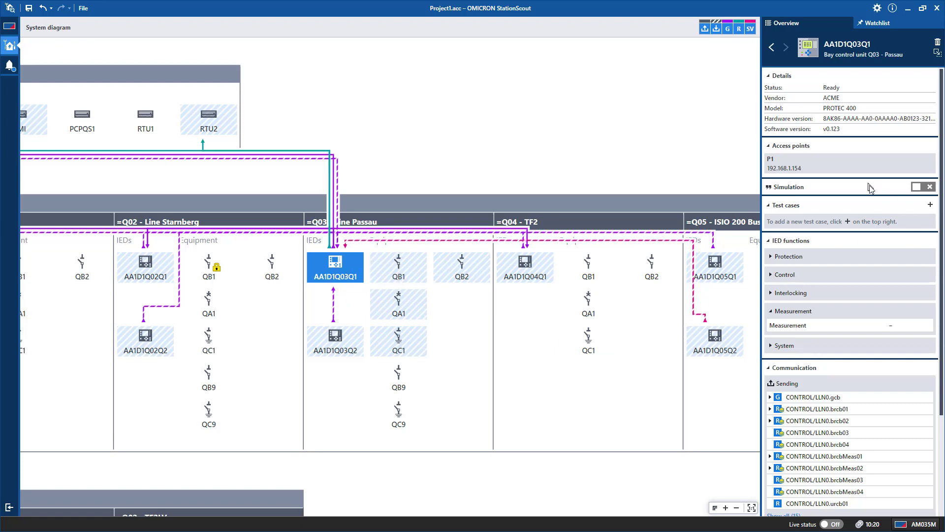
Duplicate AA1D1Q02Q1's test cases onto replacement IED AA1D1Q03Q1, keeping AA1D1Q05Q1 associated
left_click(151, 270)
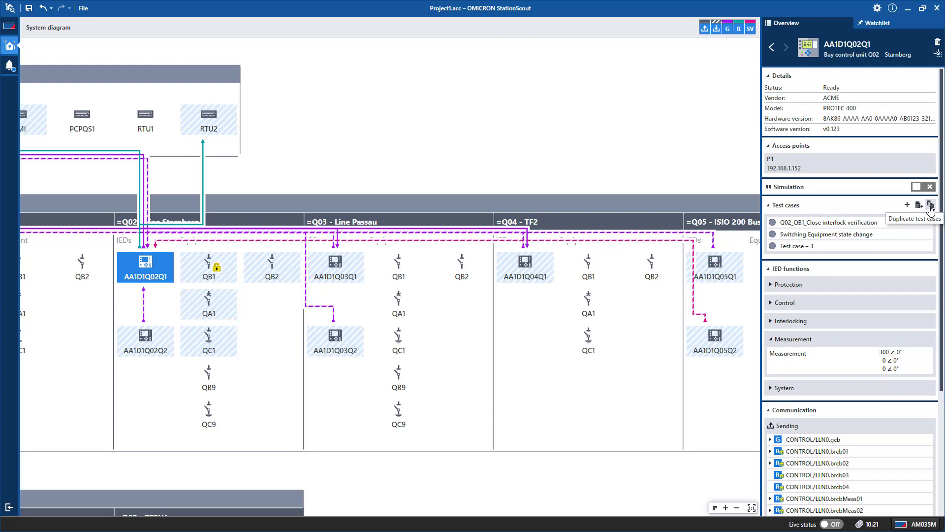
left_click(930, 205)
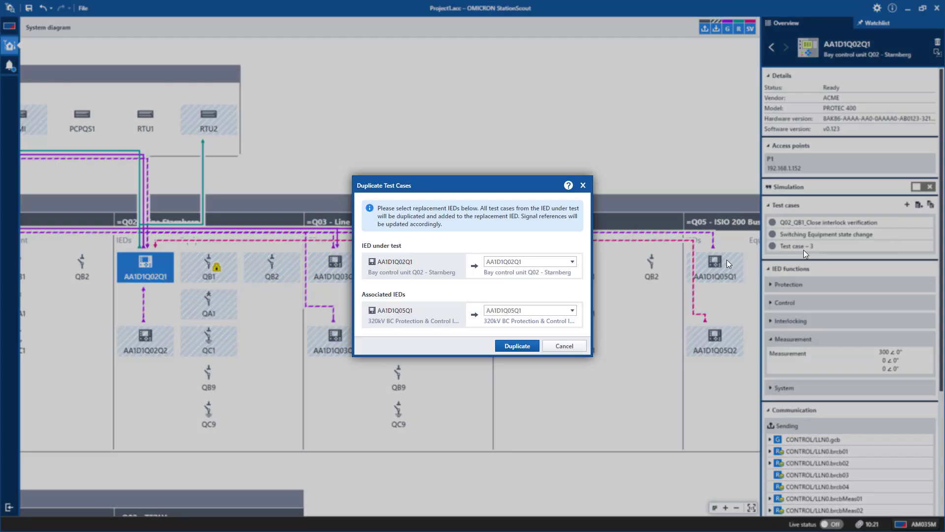
left_click(573, 262)
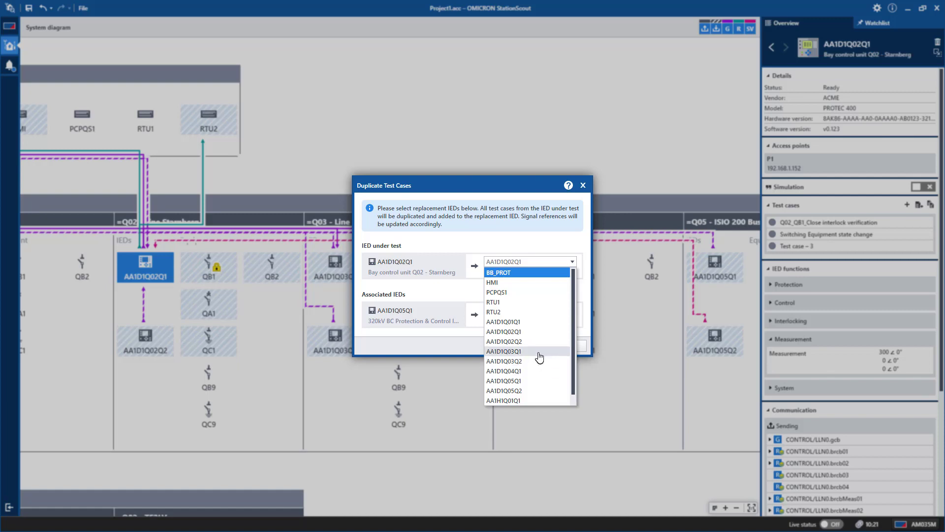
left_click(540, 351)
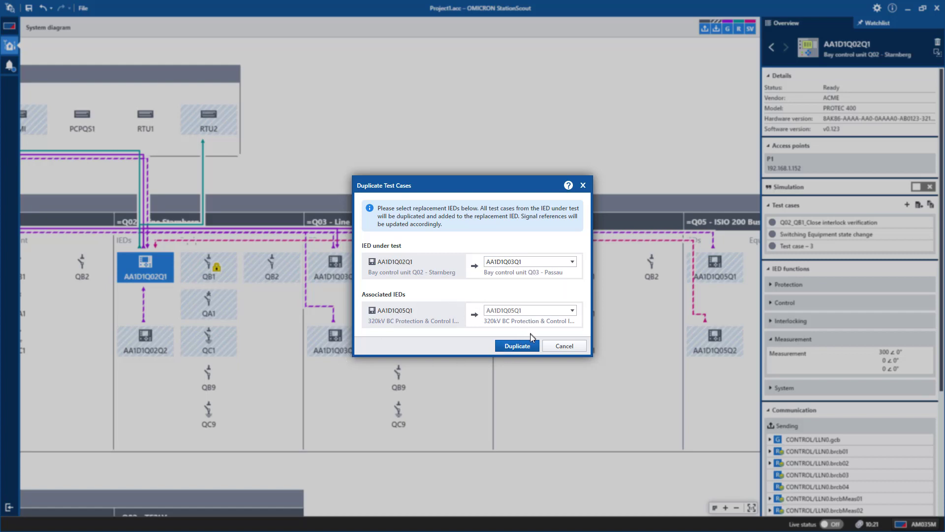
left_click(524, 347)
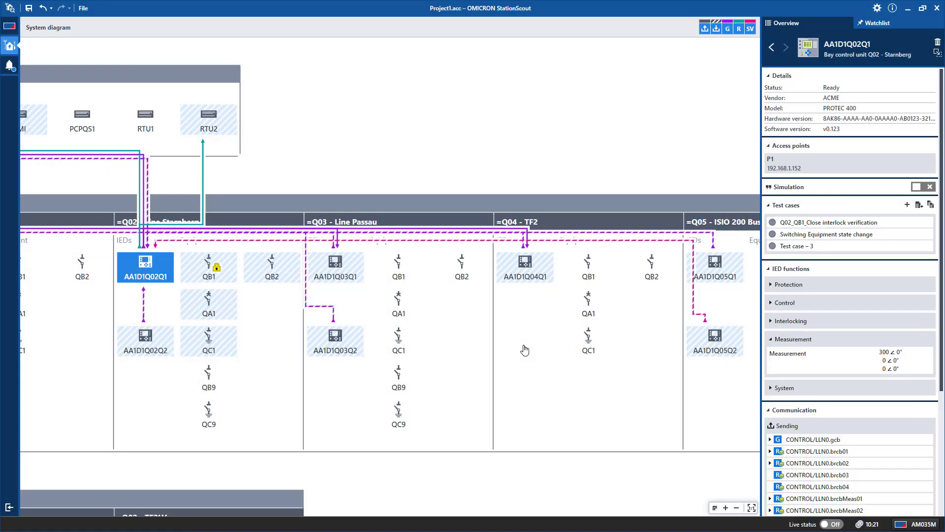
Open AA1D1Q03Q1's copied Q02_QB1_Close interlock verification test case, return, and collapse Measurement functions
left_click(343, 267)
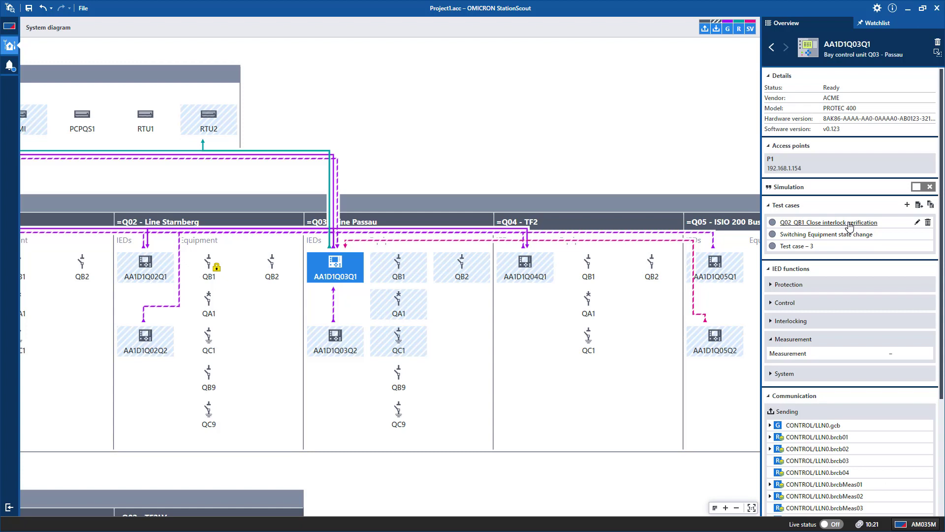
left_click(849, 226)
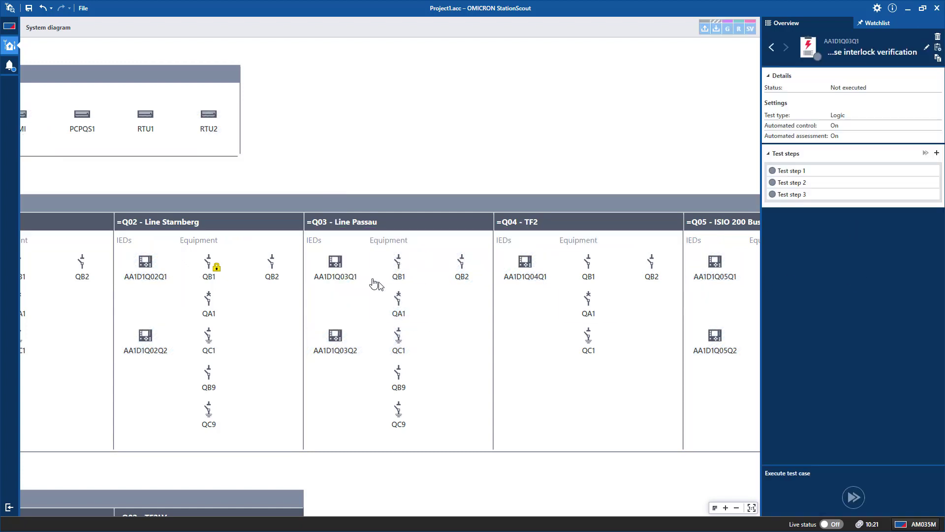
left_click(772, 47)
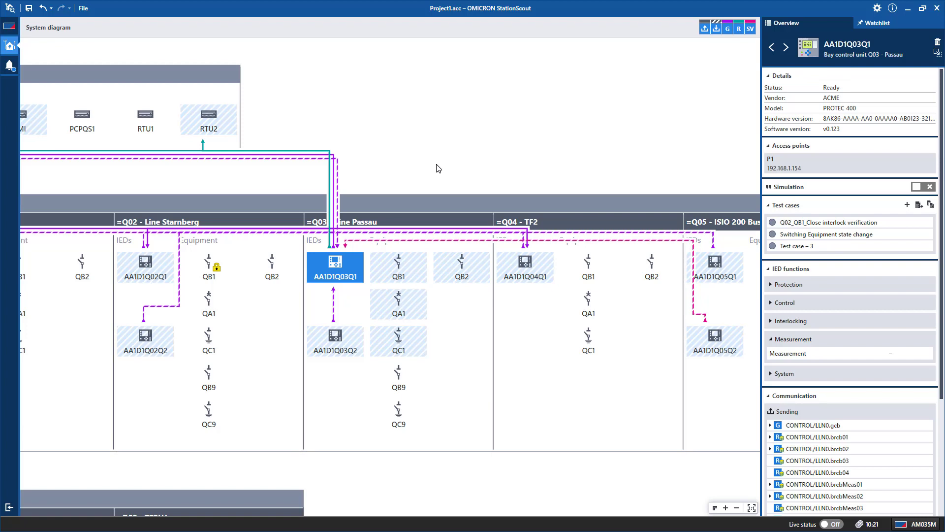
left_click(779, 340)
scroll(488, 271, "down", 3)
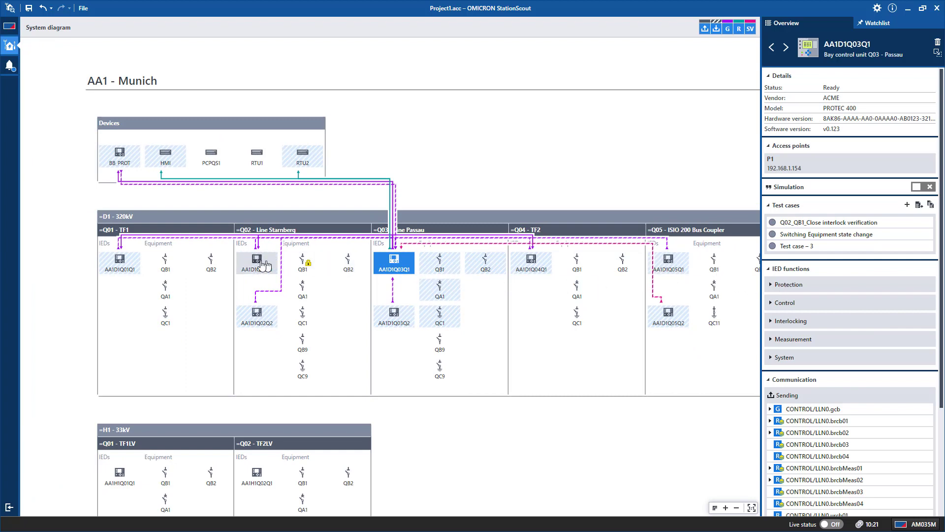
Give AA1D1Q02Q1's Test case – 3 the new name 'Measurement signal verification'
left_click(260, 264)
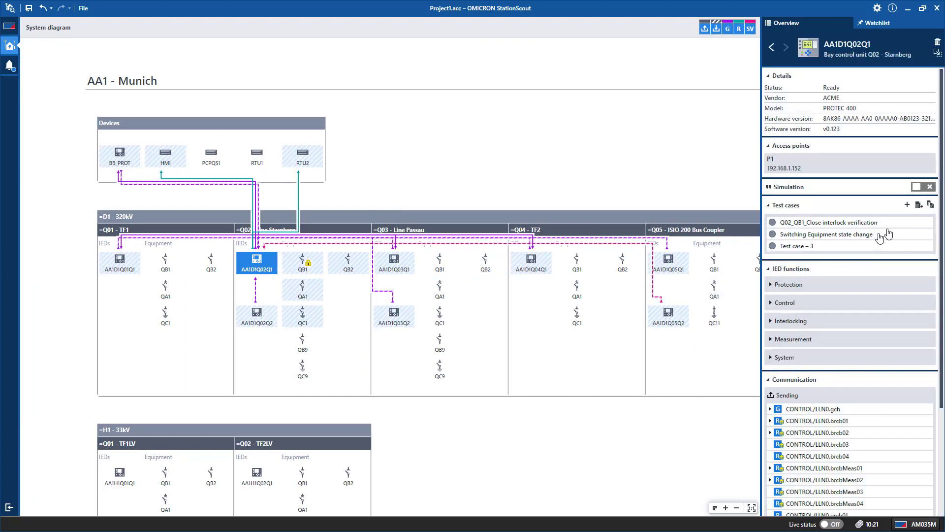
left_click(916, 246)
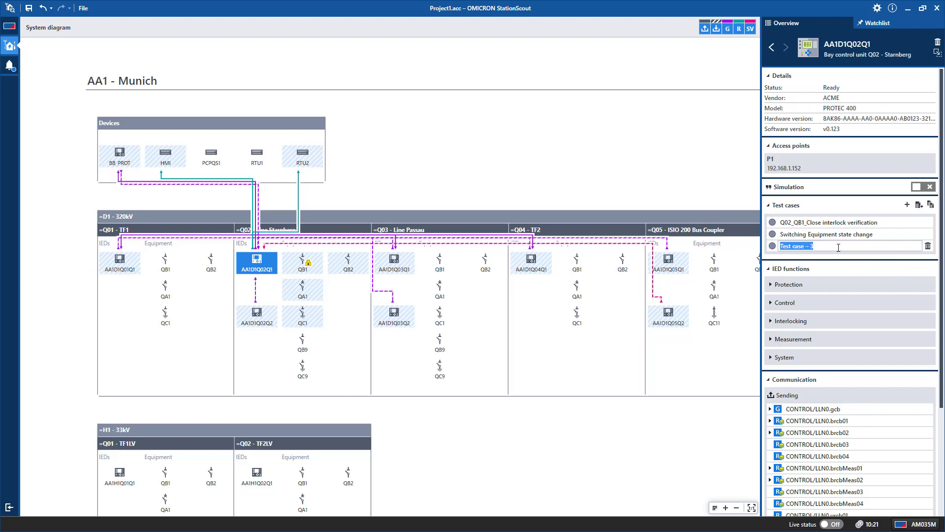
type("MEa")
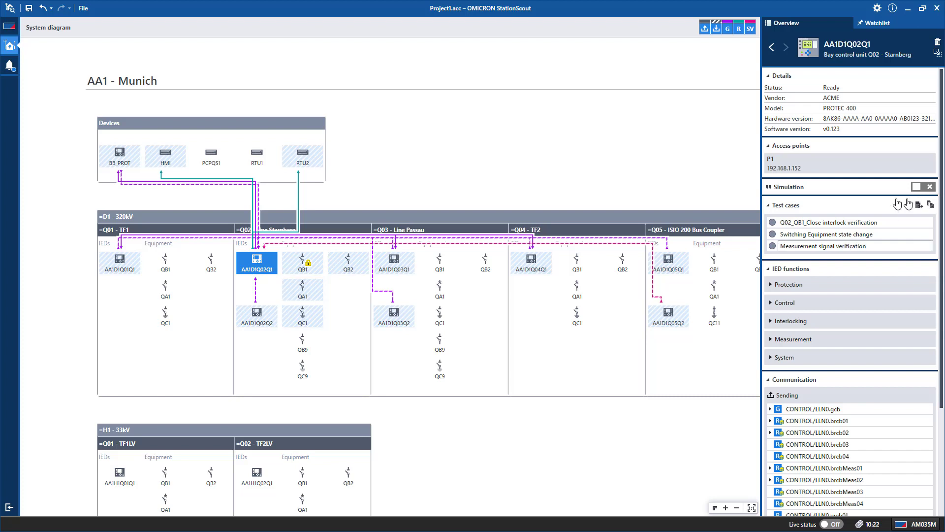
left_click(690, 158)
Reselect AA1D1Q02Q1 and open the Add From Signal List window for Test case – 4
left_click(268, 264)
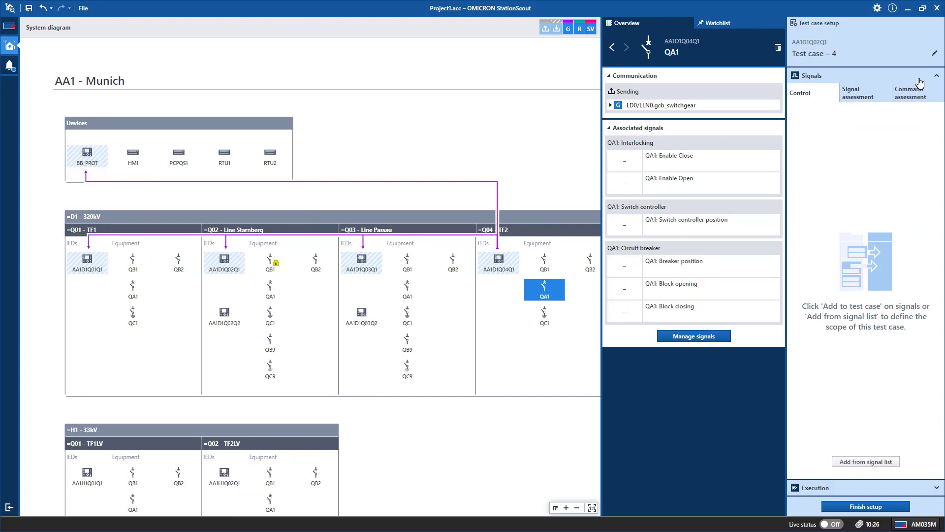
left_click(860, 463)
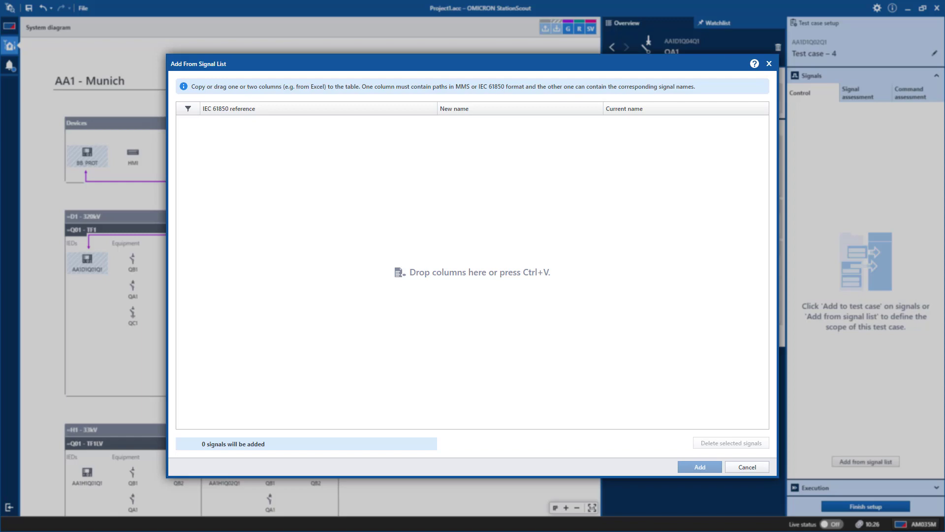
Copy the six IEC 61850 addresses in E3:E8 of Excel's Test Setup sheet, then minimise Excel
key("alt+Tab")
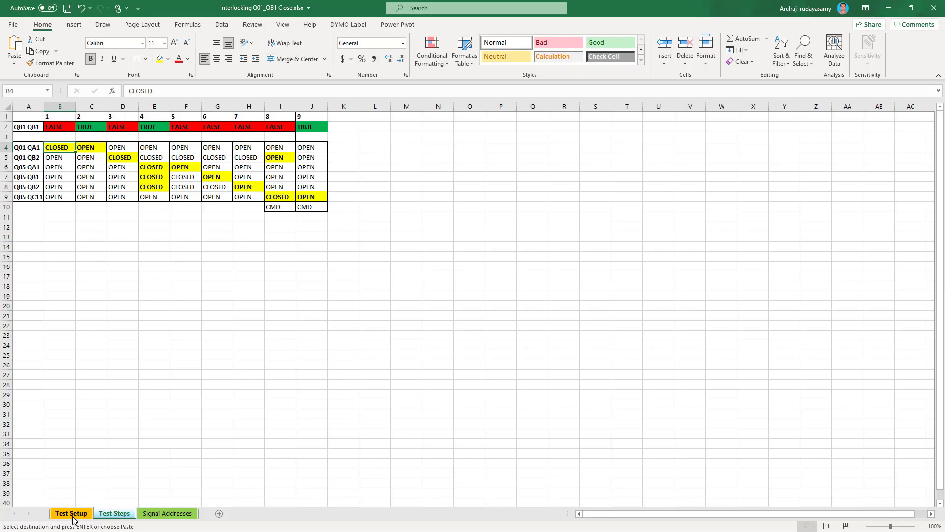
left_click_drag(152, 138, 155, 187)
key("ctrl+c")
key("ctrl+v")
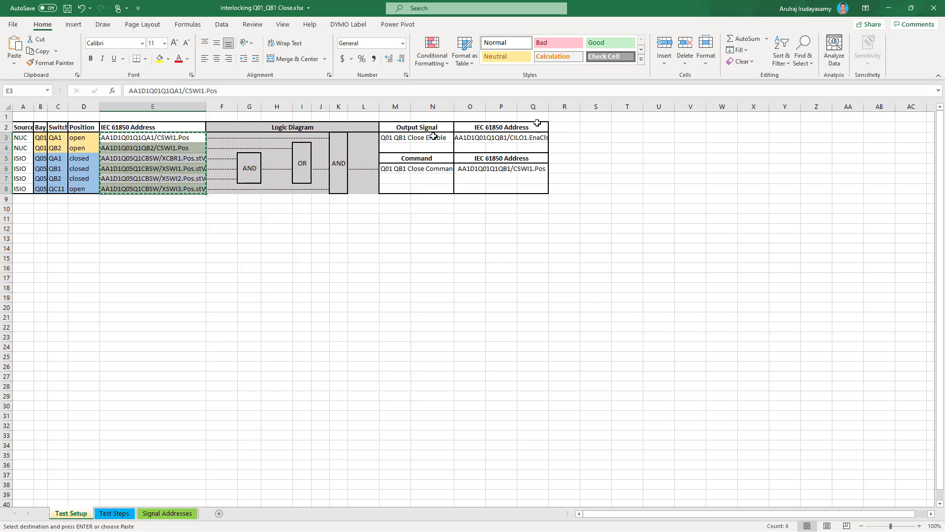
left_click(890, 9)
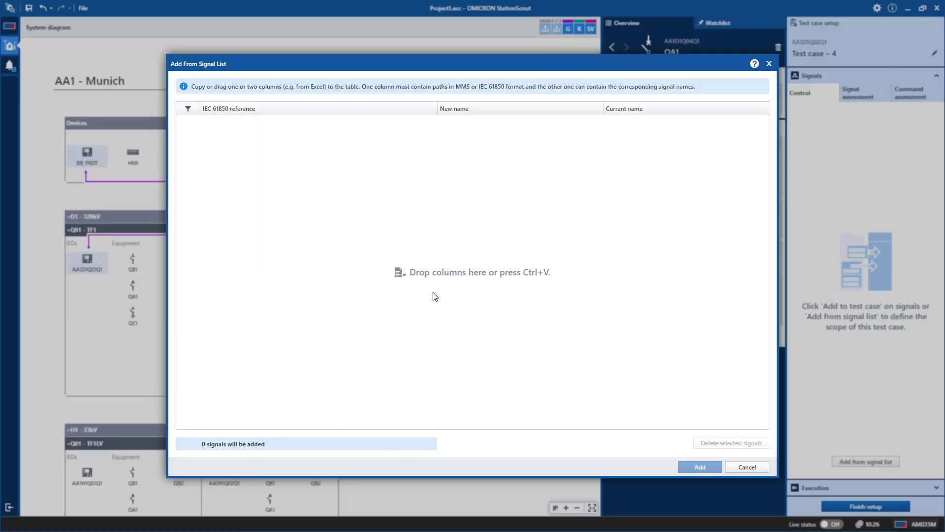
Paste the six copied addresses and add them to Test case – 4 as control signals
key("ctrl+v")
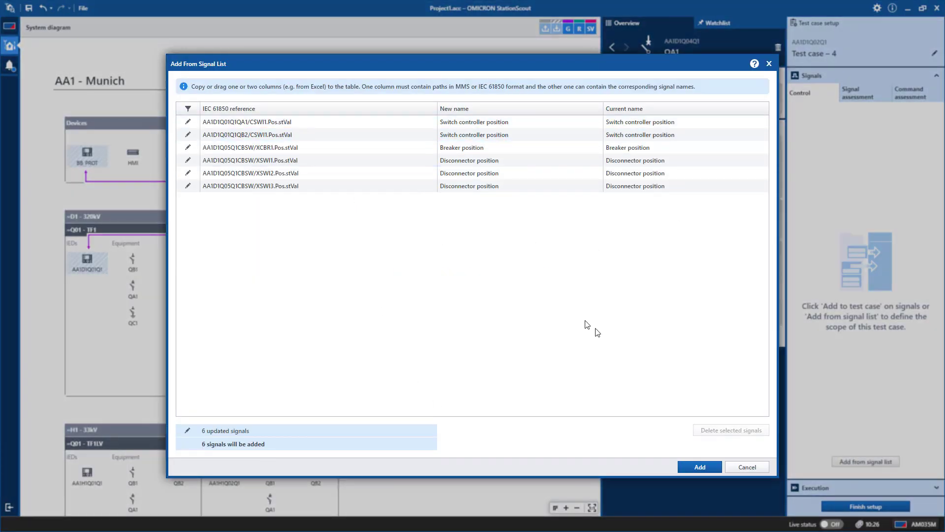
left_click(692, 468)
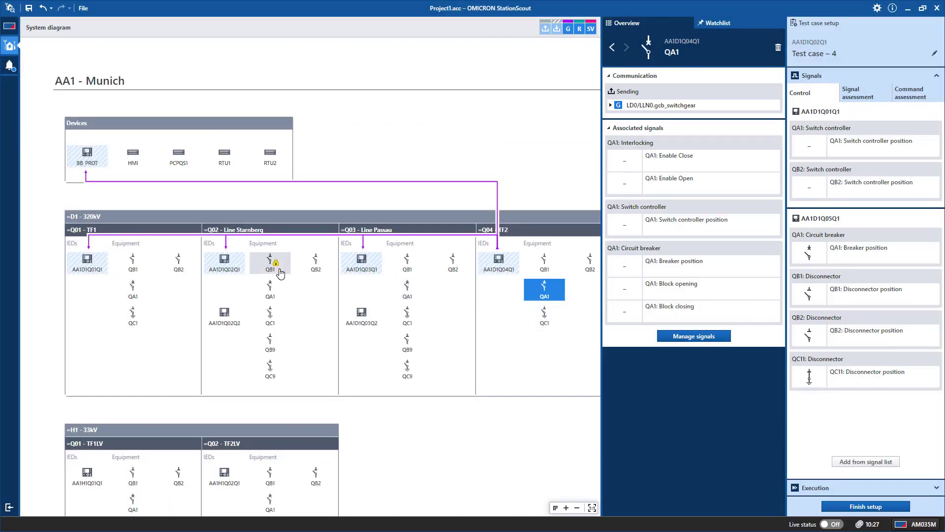
mouse_move(708, 277)
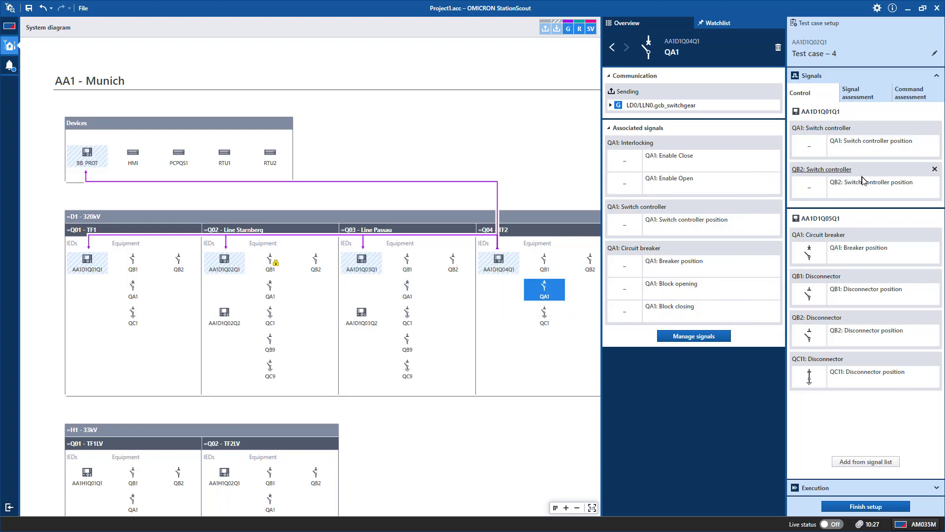
left_click(862, 91)
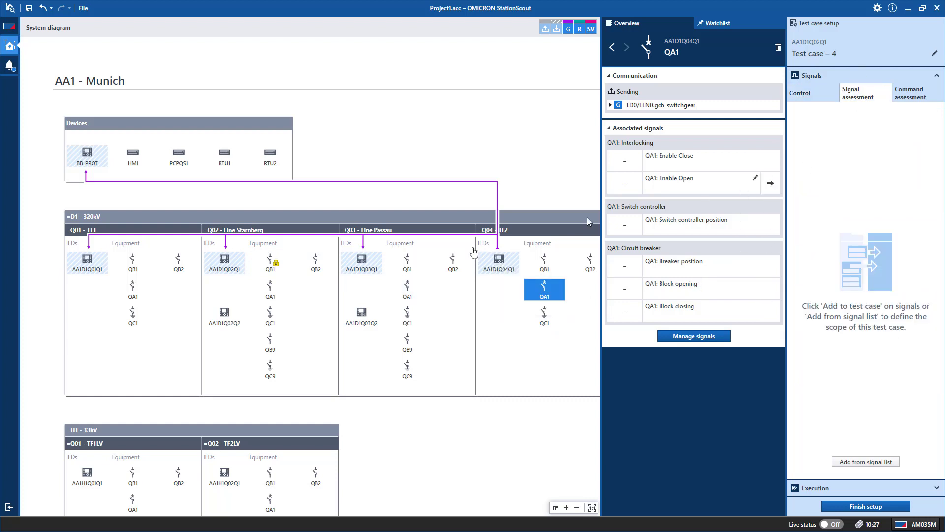
left_click(266, 271)
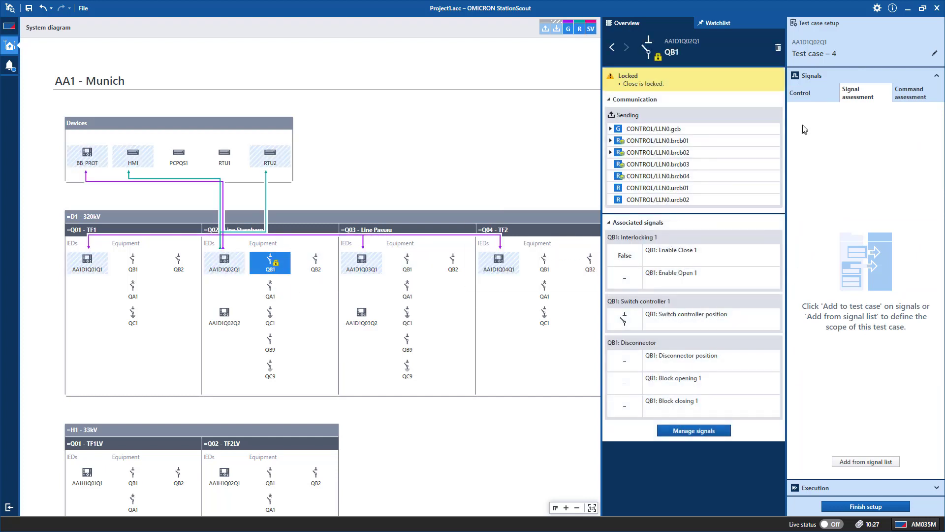
left_click(802, 94)
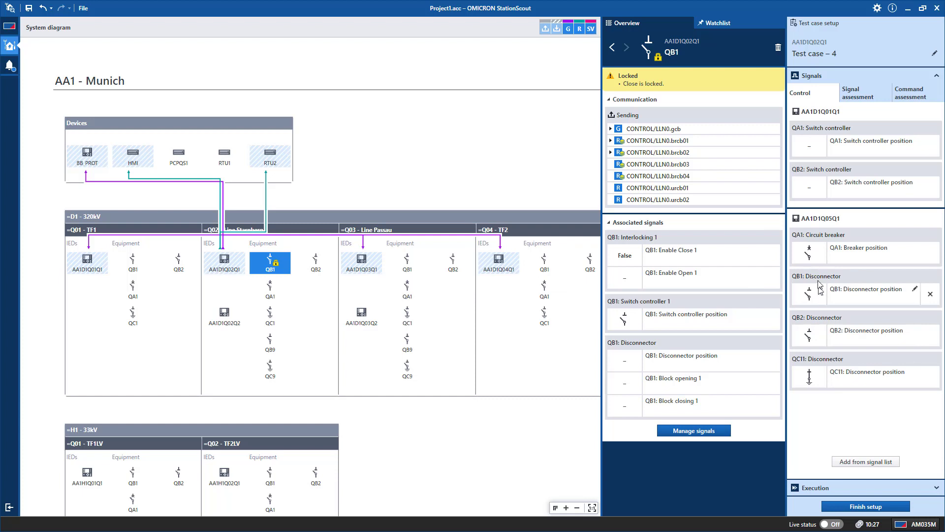
Add QB1: Enable Close from bay =Q01 - TF1 to Test case – 4's signal assessment
mouse_move(819, 260)
mouse_move(815, 155)
left_click(132, 262)
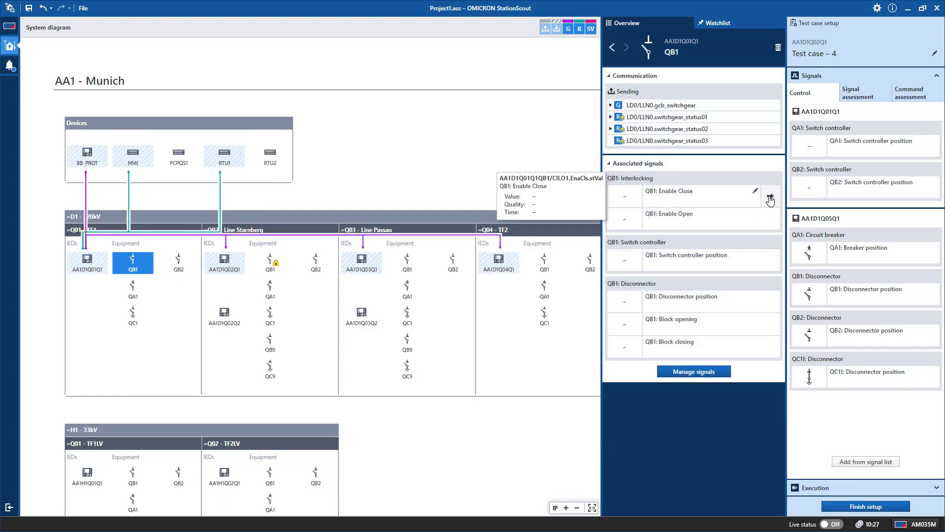
left_click(769, 196)
mouse_move(935, 194)
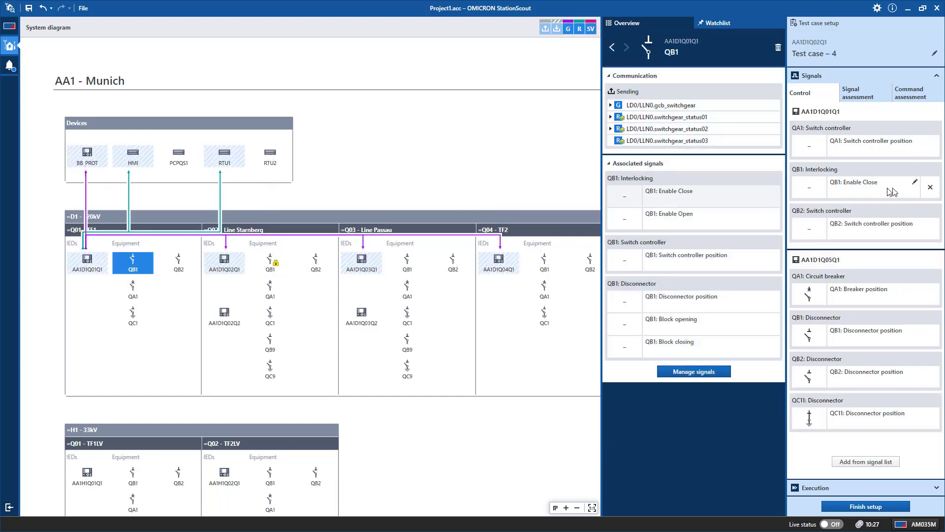
left_click(931, 188)
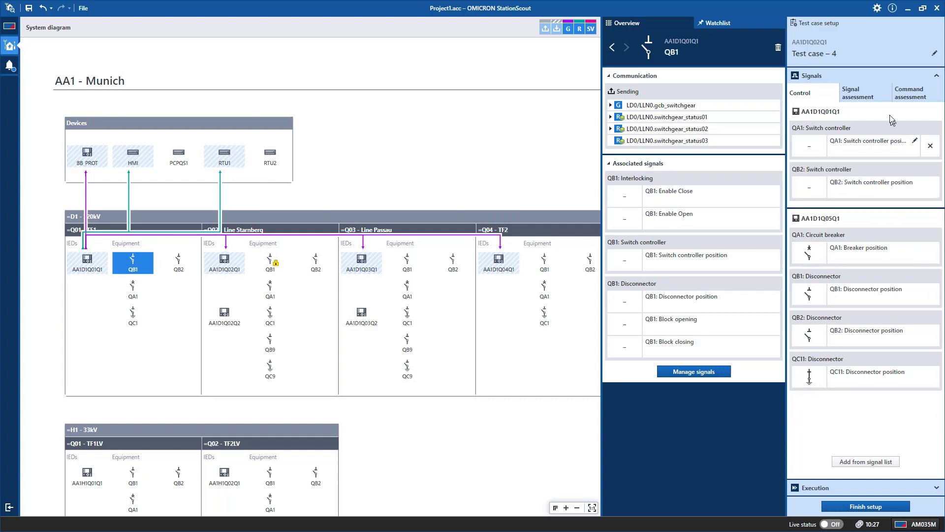
left_click(876, 91)
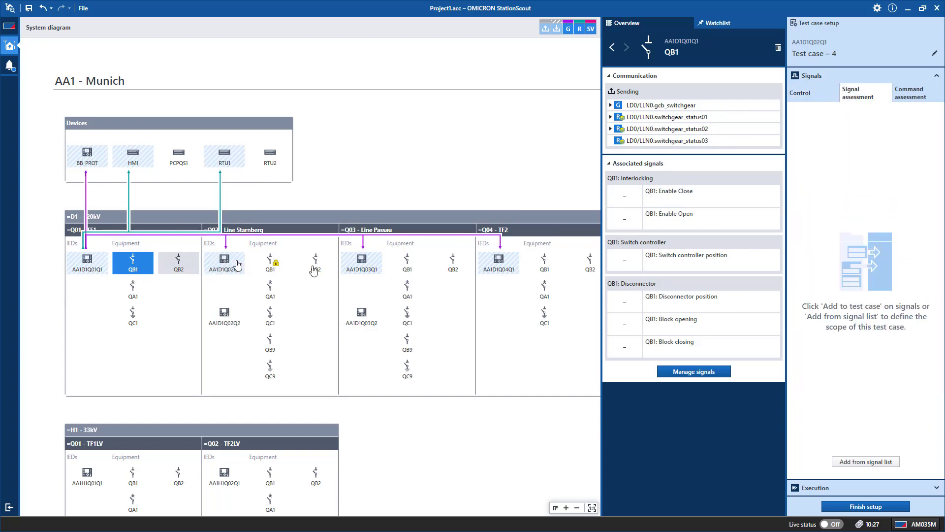
left_click(769, 200)
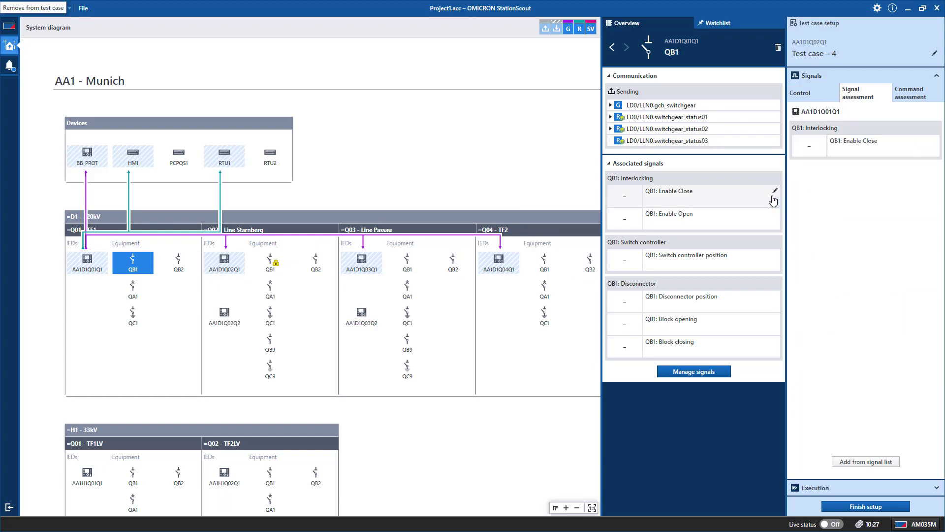
key("ctrl+z")
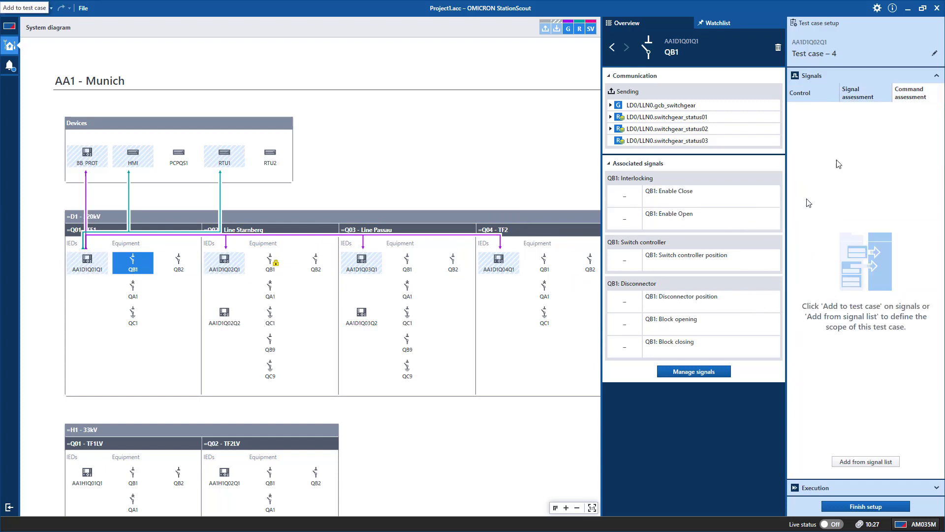
Add the QB2 and QA1 switch controller positions of bay =Q01 to command assessment
mouse_move(758, 265)
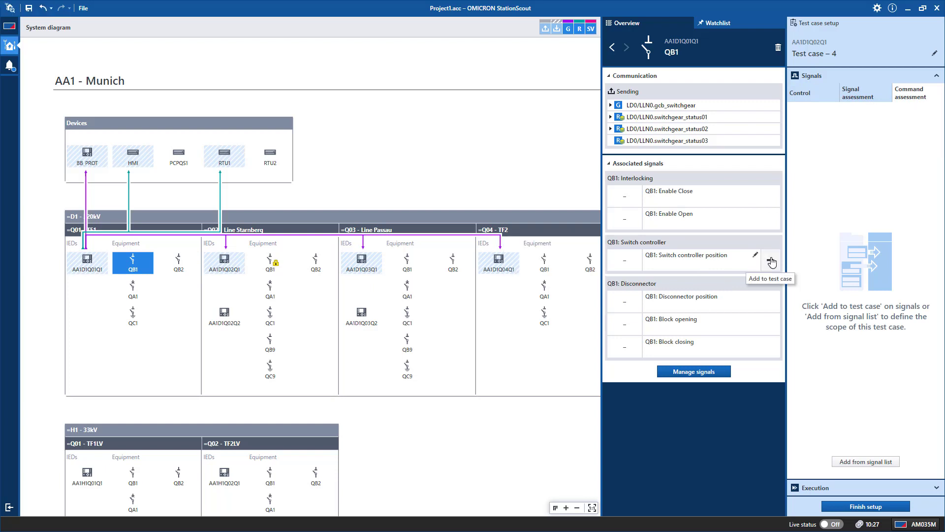
left_click(771, 262)
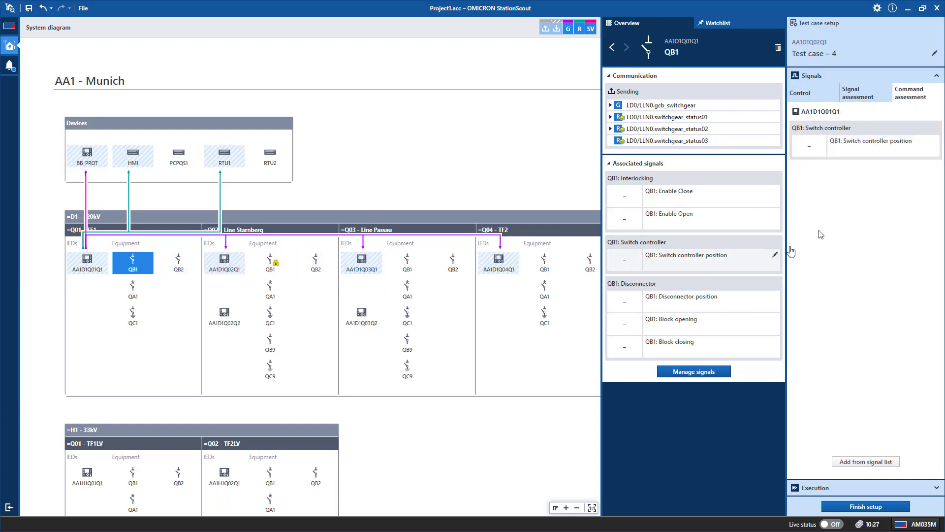
left_click(925, 147)
left_click(180, 263)
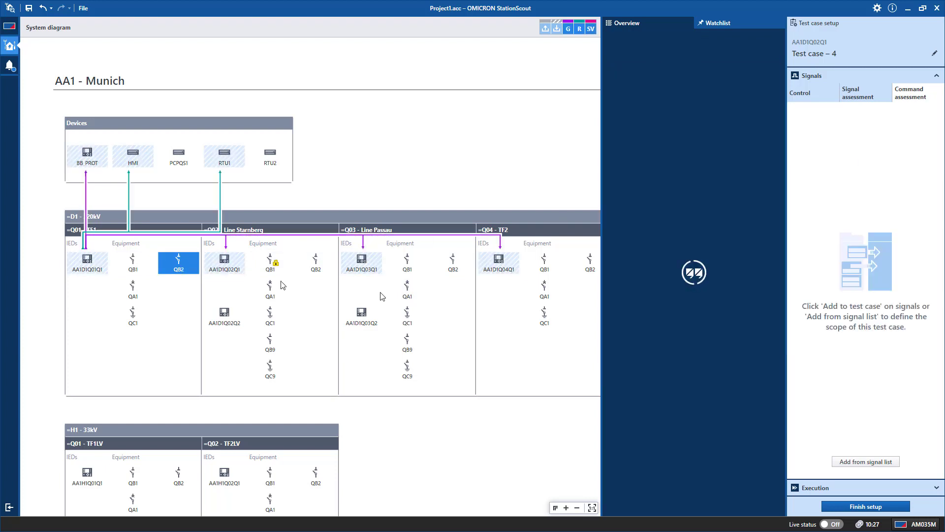
left_click(771, 261)
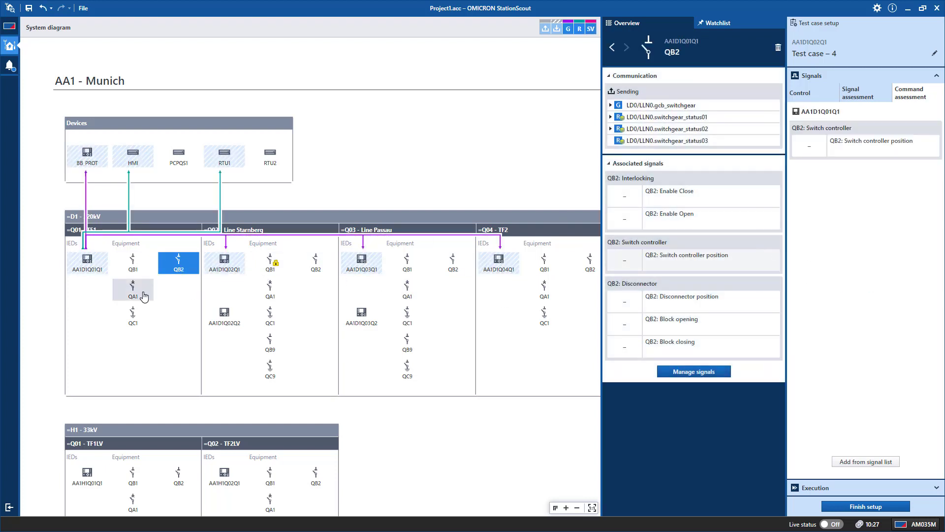
left_click(143, 295)
left_click(771, 260)
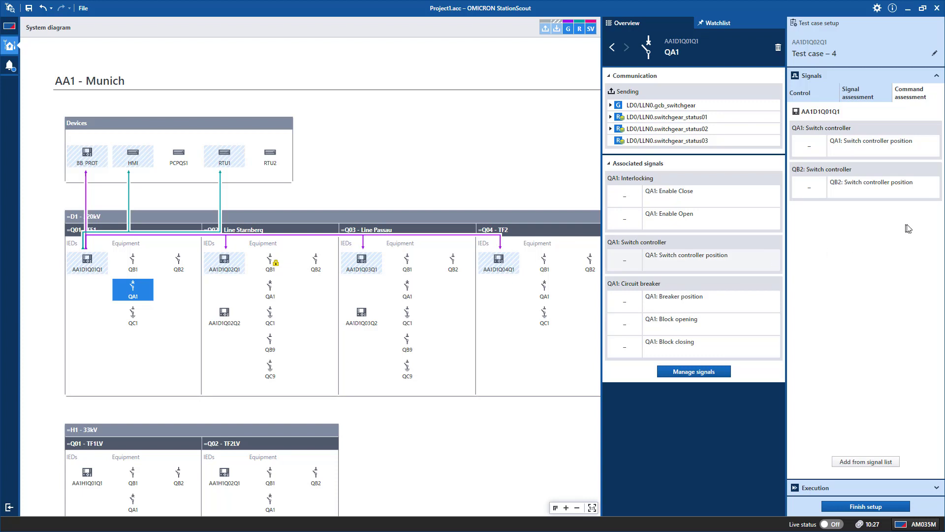
left_click(812, 93)
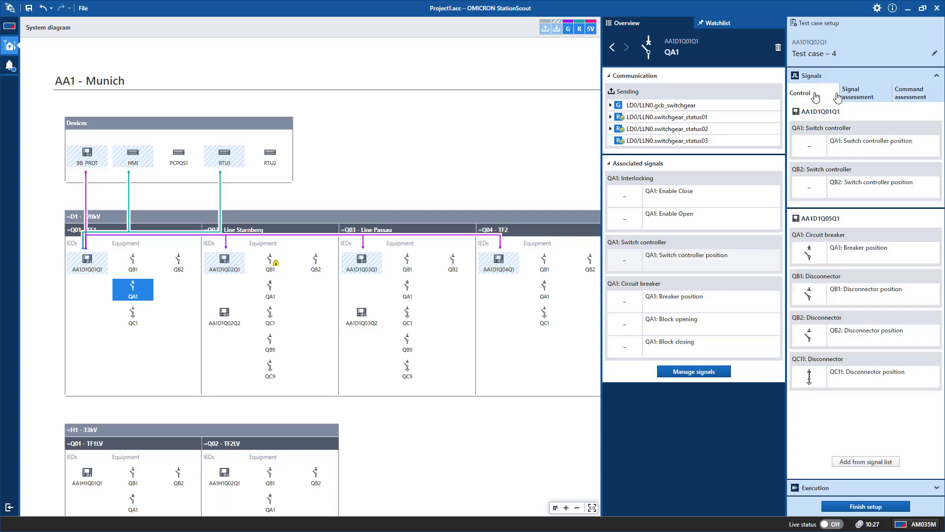
Turn on automated setting of control values and automated assessment for Test case – 4
left_click(862, 488)
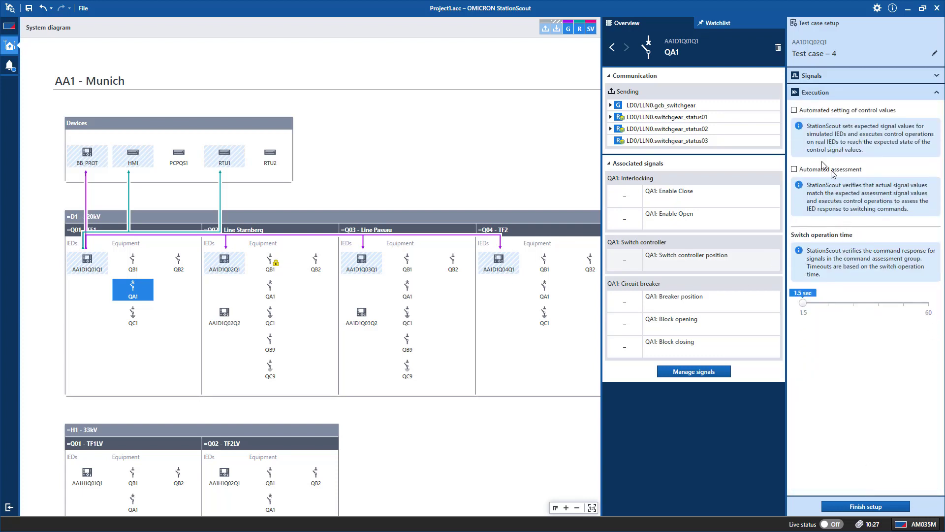
left_click(795, 110)
left_click(794, 170)
left_click(859, 506)
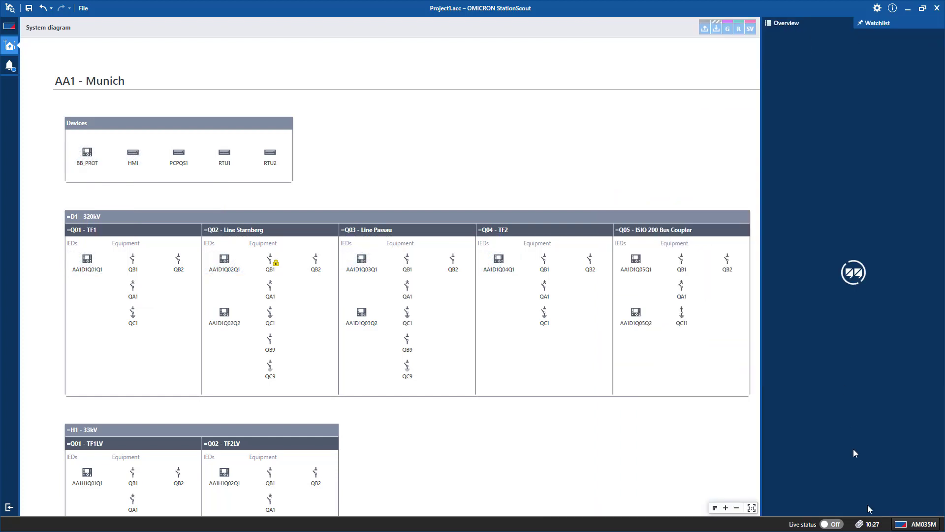
In Test step 1, set QA1/QB2 switch controllers, QA1 breaker and QC11 to Open, Enable Close True
left_click(805, 173)
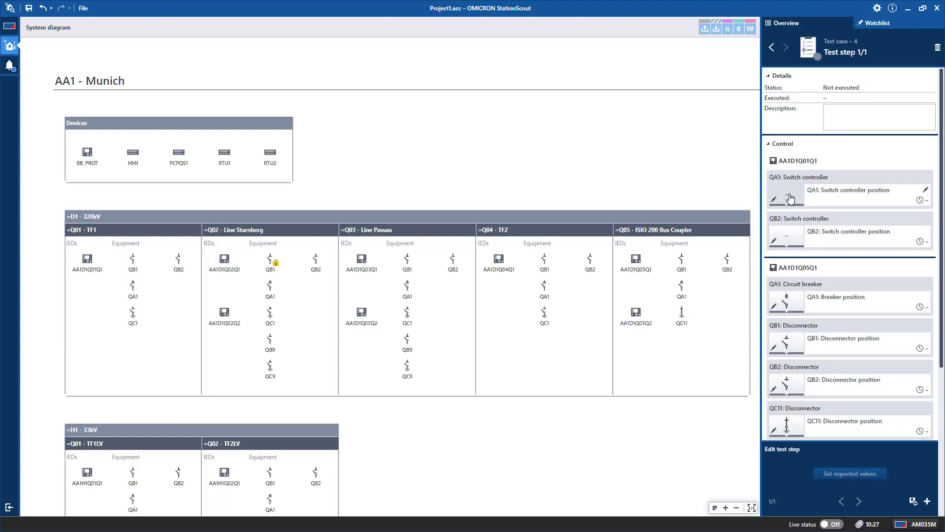
left_click(786, 195)
left_click(803, 241)
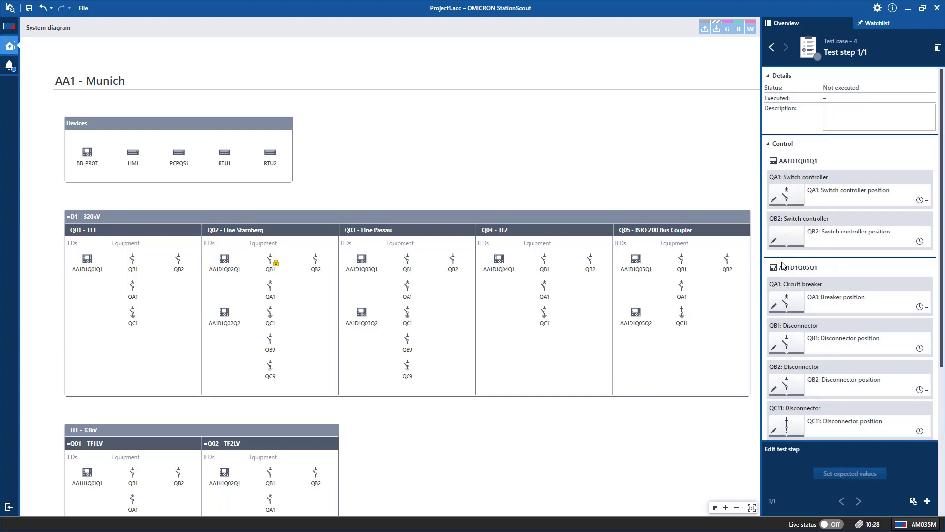
left_click(787, 237)
left_click(791, 282)
left_click(786, 302)
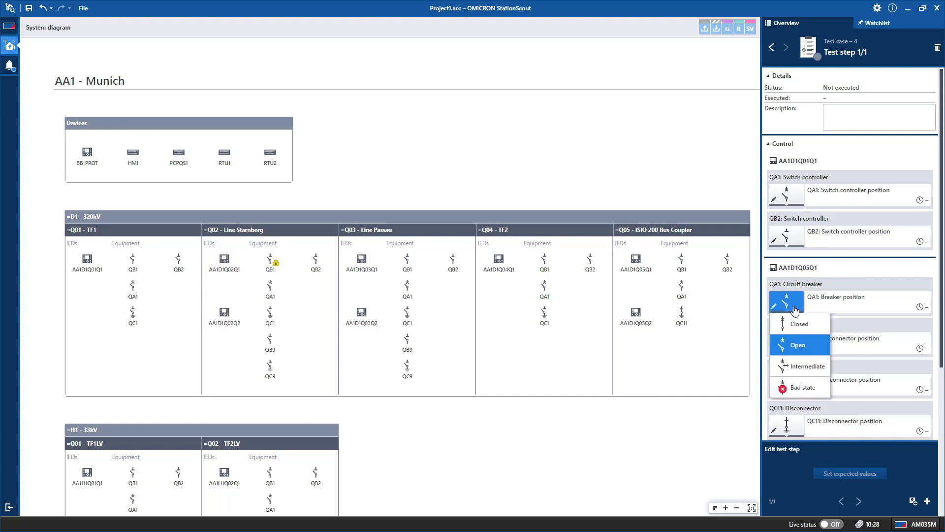
left_click(798, 344)
scroll(837, 369, "down", 4)
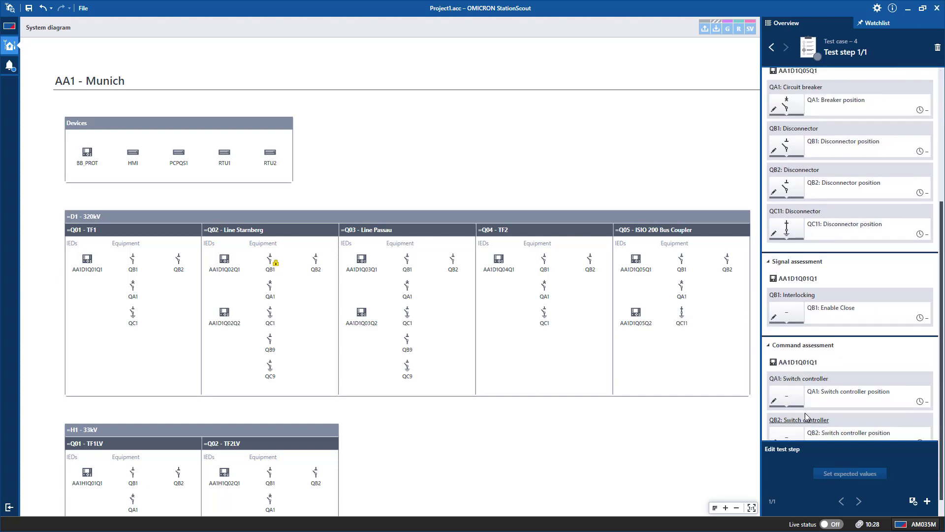
left_click(787, 312)
left_click(789, 333)
left_click(783, 238)
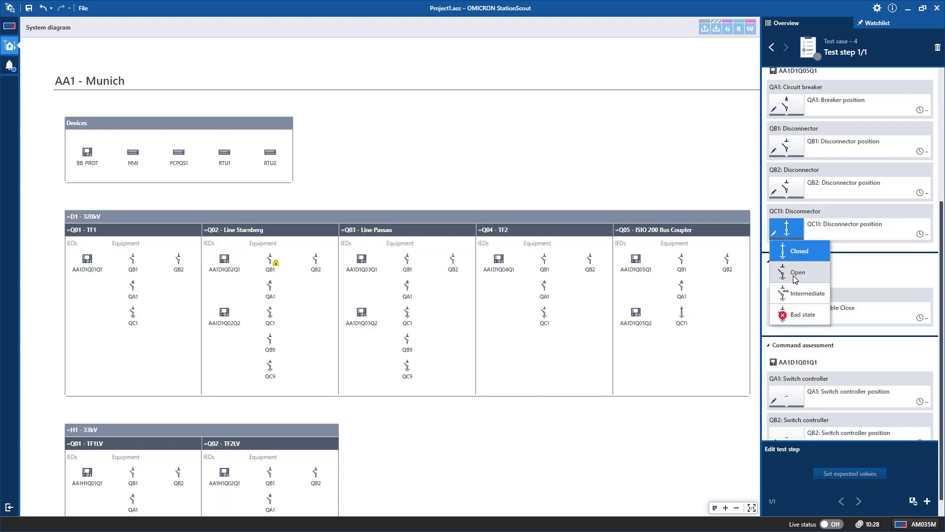
left_click(795, 276)
scroll(812, 296, "down", 5)
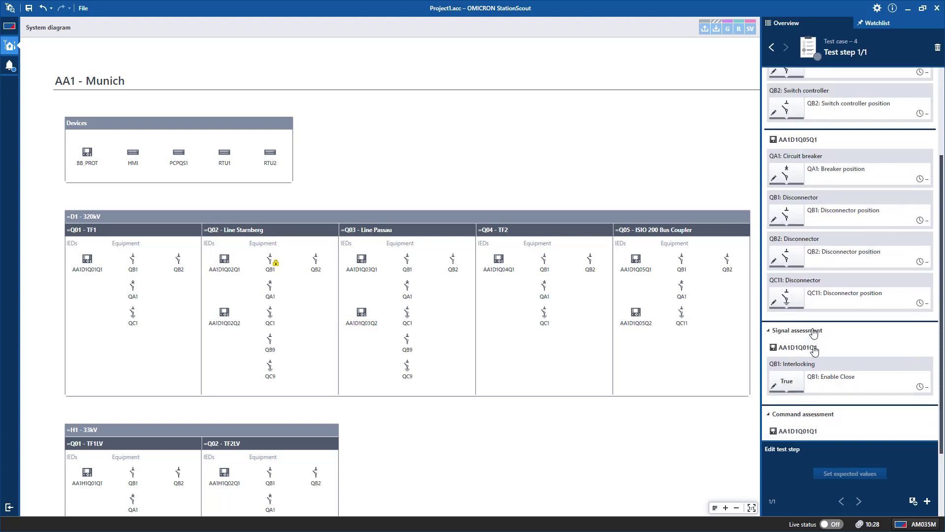
scroll(814, 349, "down", 2)
Choose Position-changed for QA1 and QB2 switch controller commands and store the expected values
left_click(810, 372)
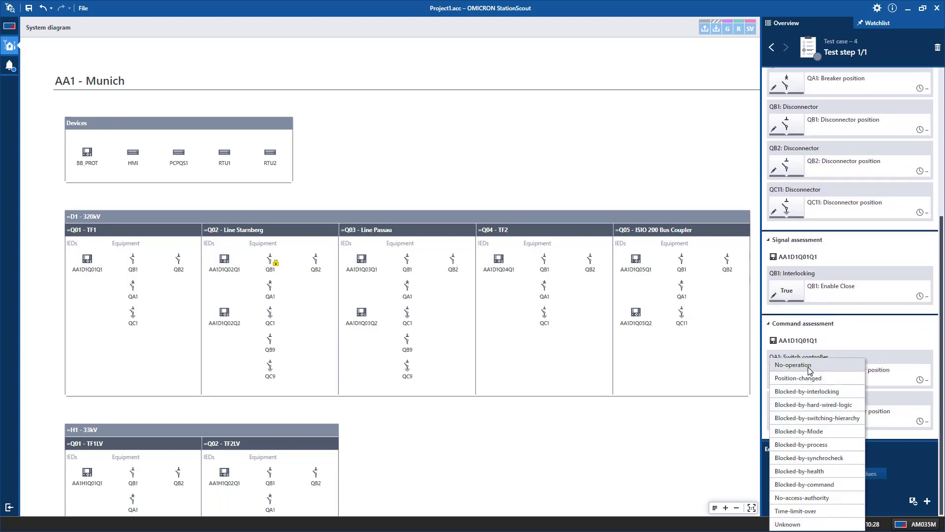
left_click(810, 378)
left_click(810, 416)
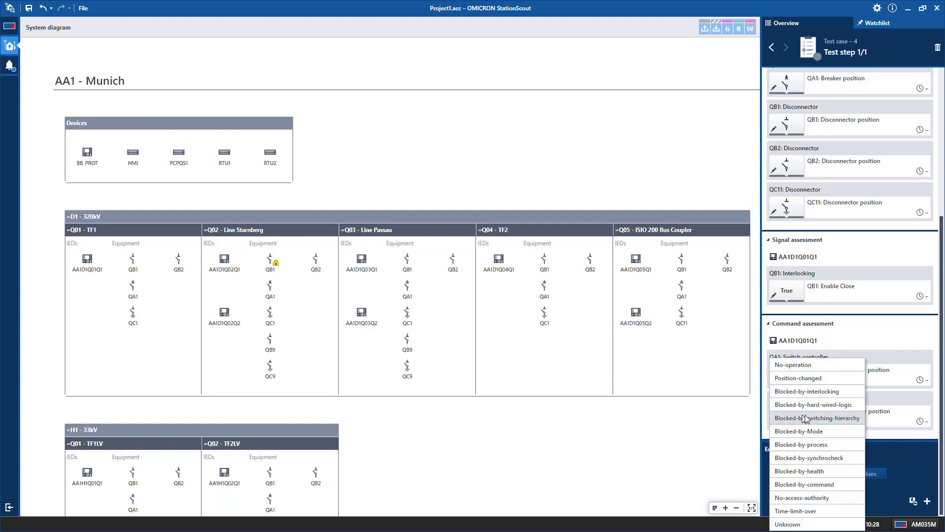
left_click(807, 378)
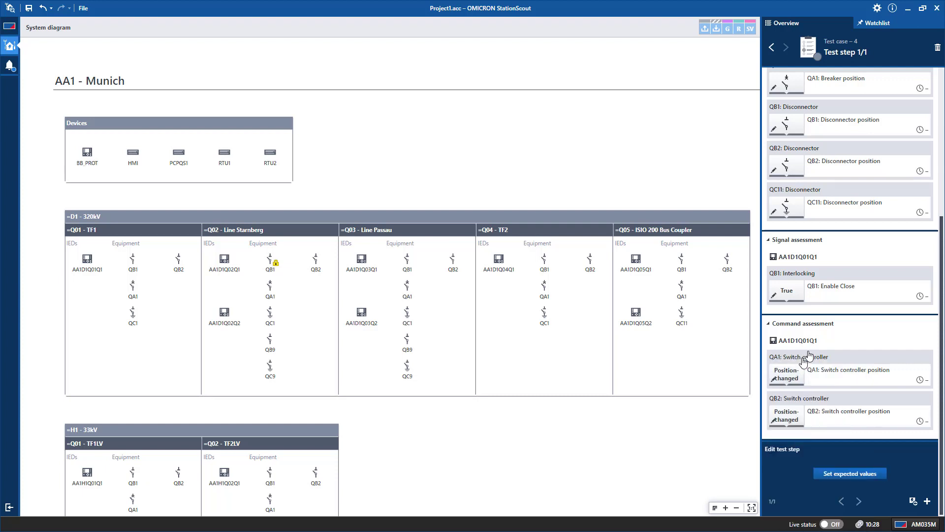
left_click(839, 476)
scroll(862, 433, "up", 5)
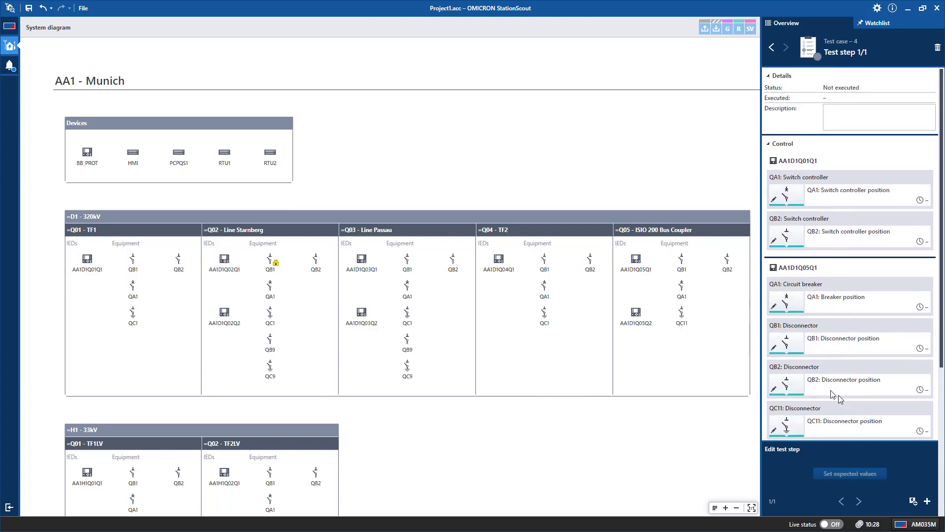
Inspect the QA1, QB1 and QB2 signals of AA1D1Q04Q1 in bay Q04, leaving names unchanged
left_click(226, 266)
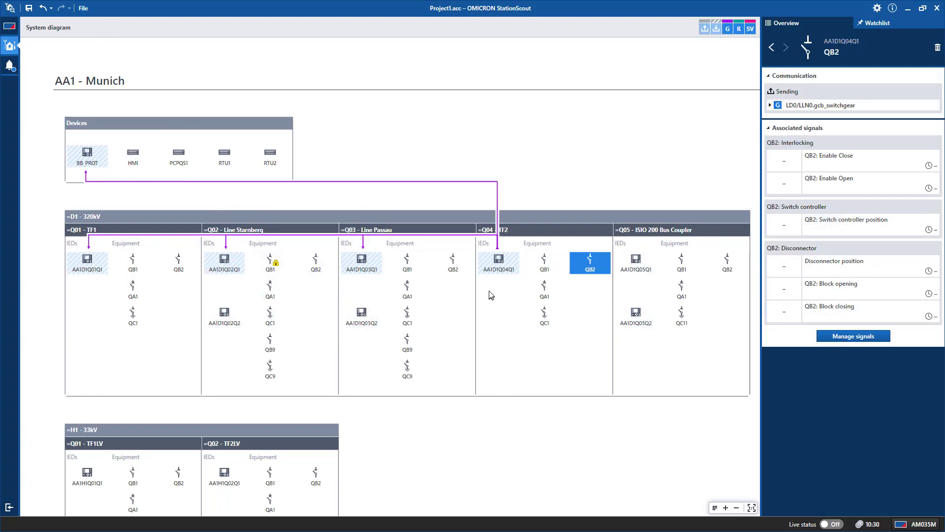
left_click(508, 267)
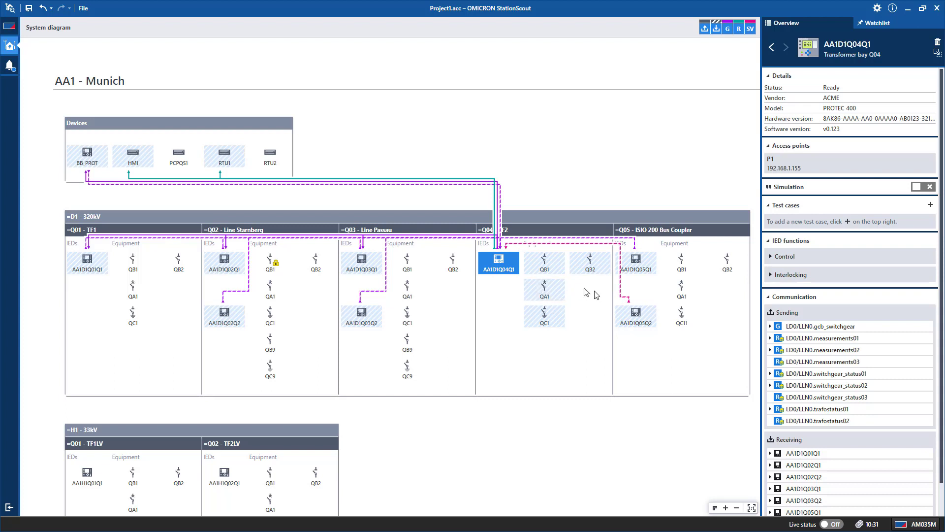
left_click(540, 293)
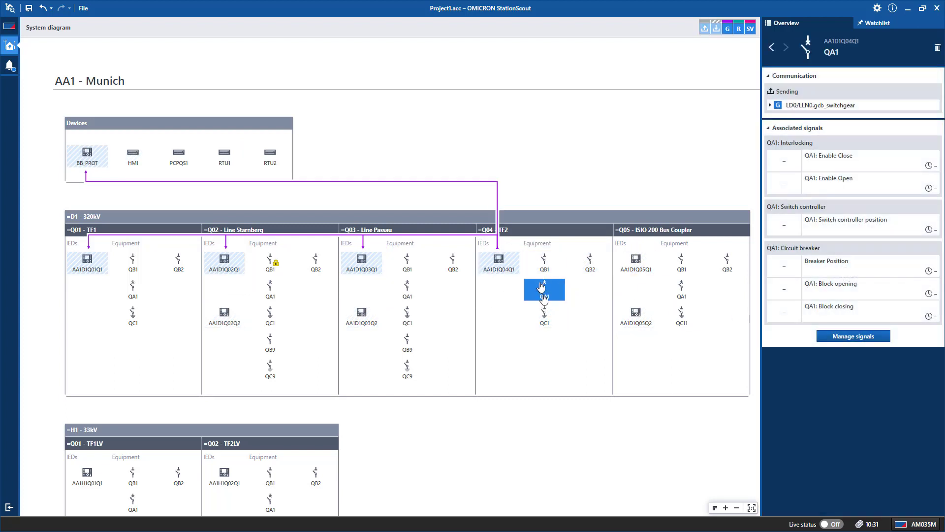
mouse_move(822, 272)
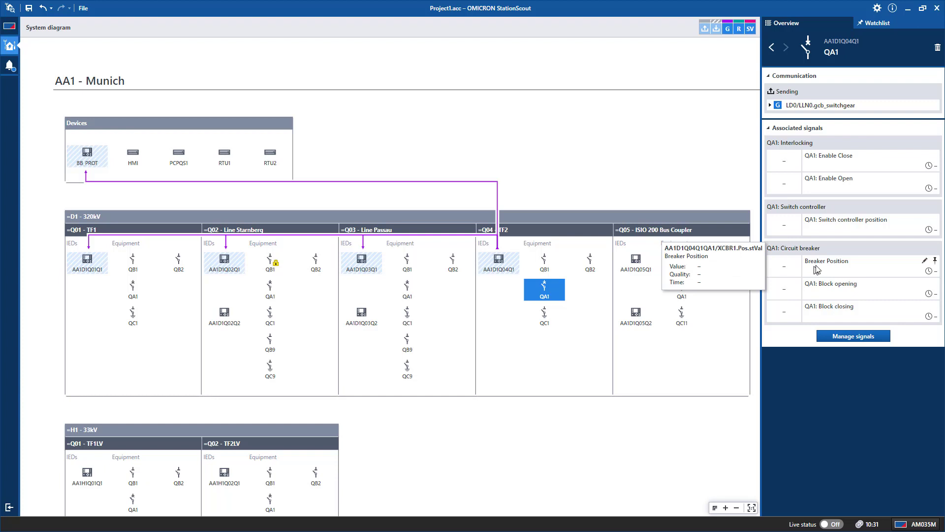
left_click(552, 263)
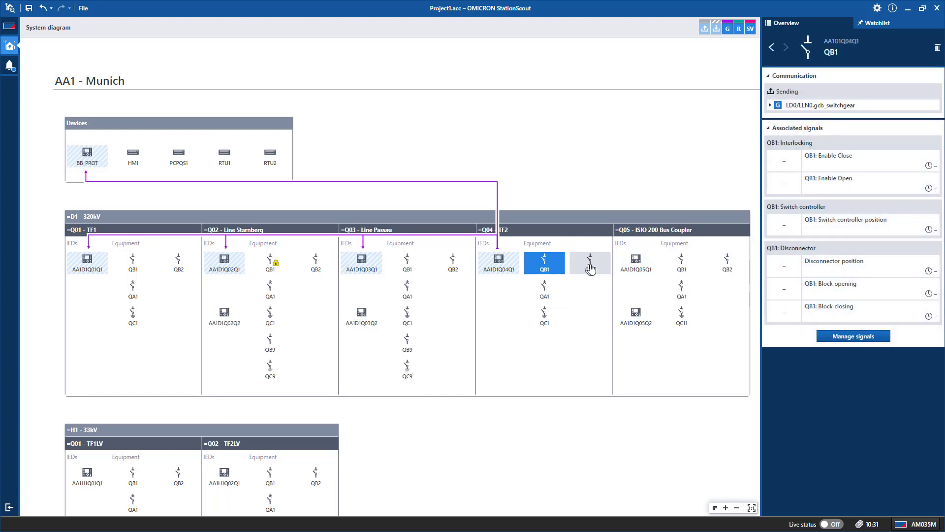
left_click(590, 268)
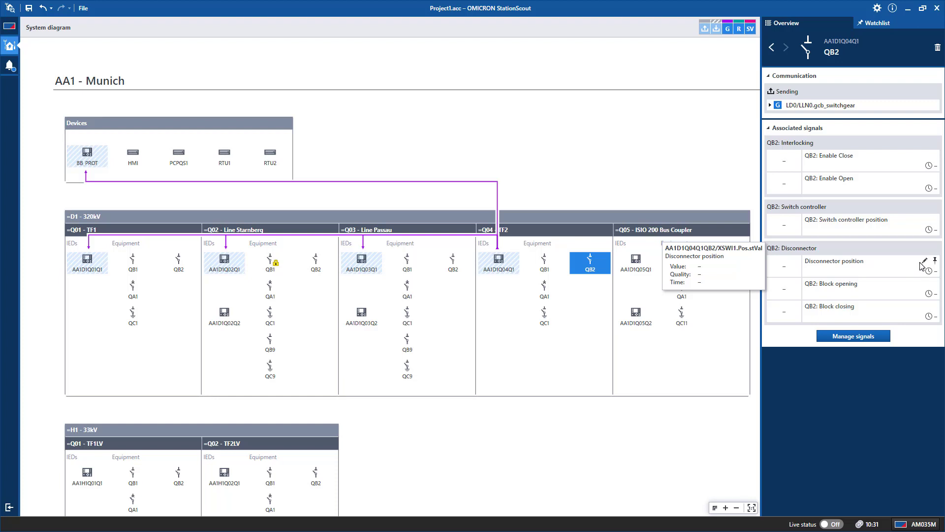
left_click(925, 261)
left_click(855, 394)
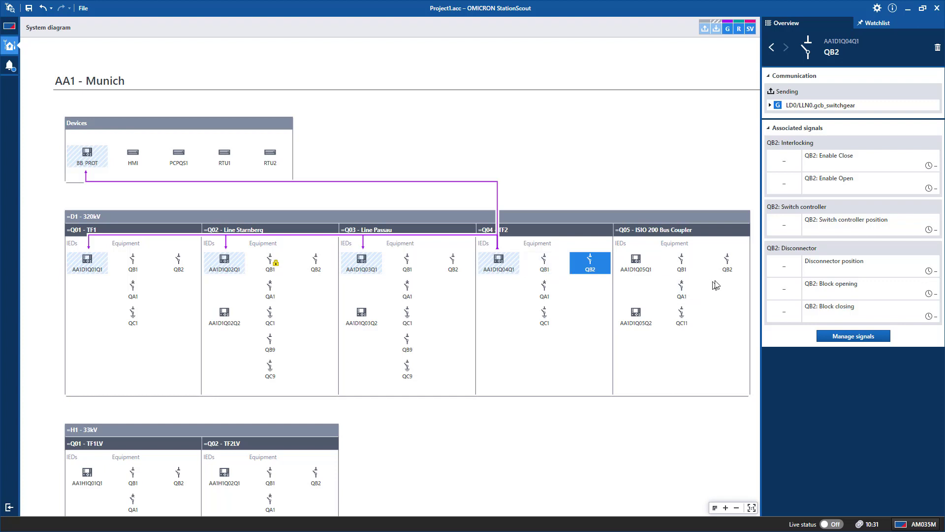
mouse_move(793, 269)
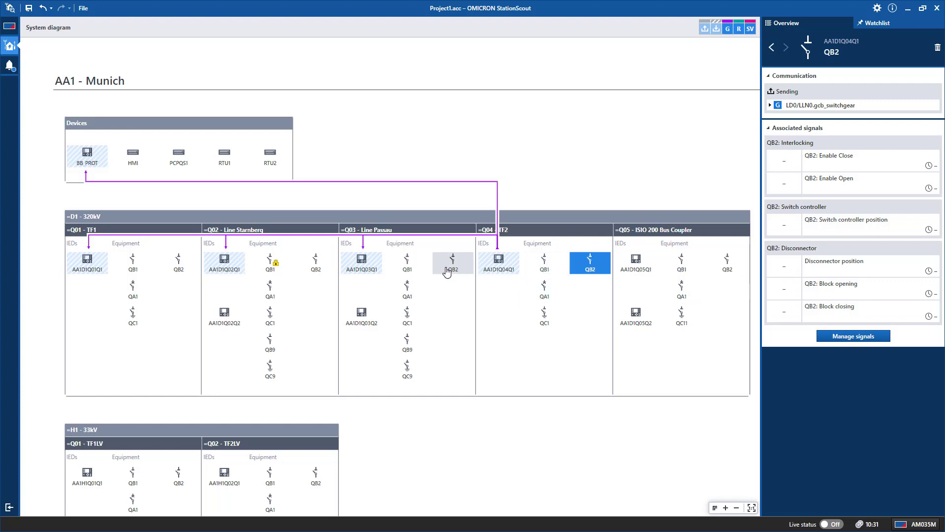
Open Import signal names from the File menu and copy all of signal_import.csv in Excel
left_click(88, 17)
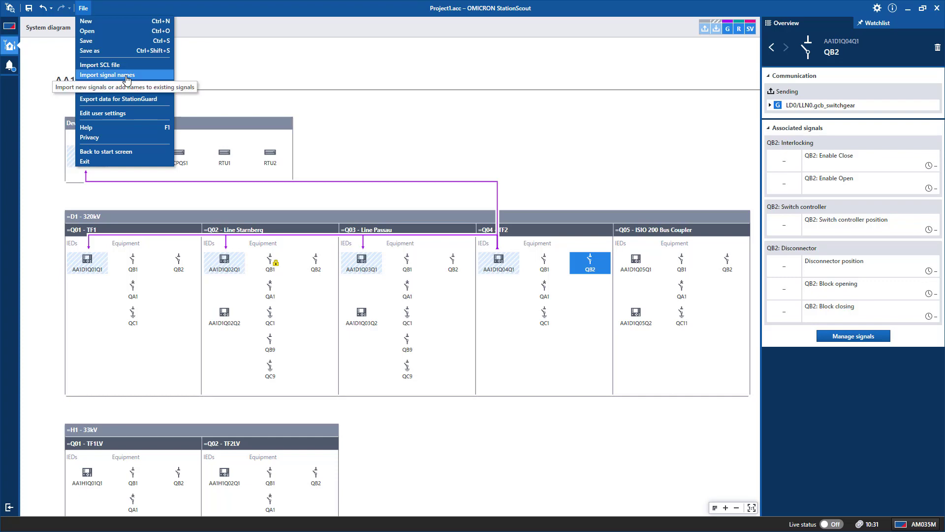
left_click(127, 77)
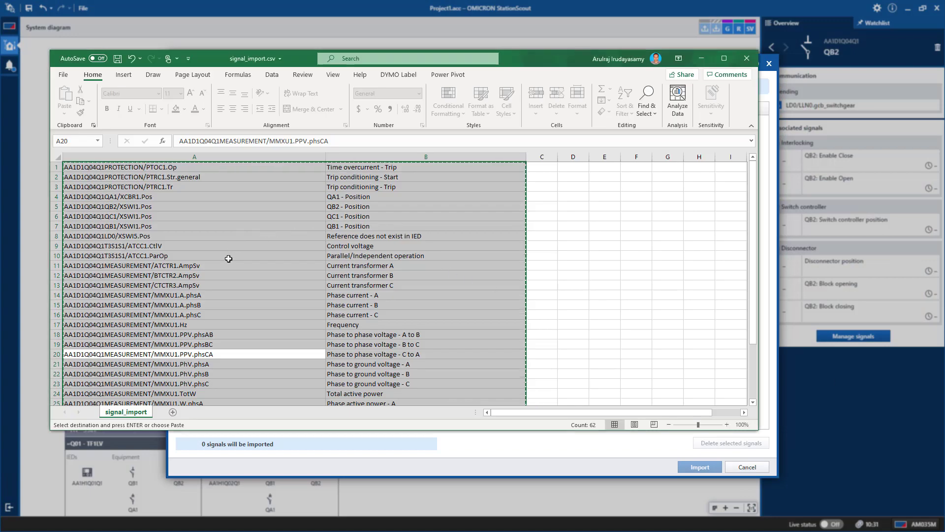
left_click(229, 255)
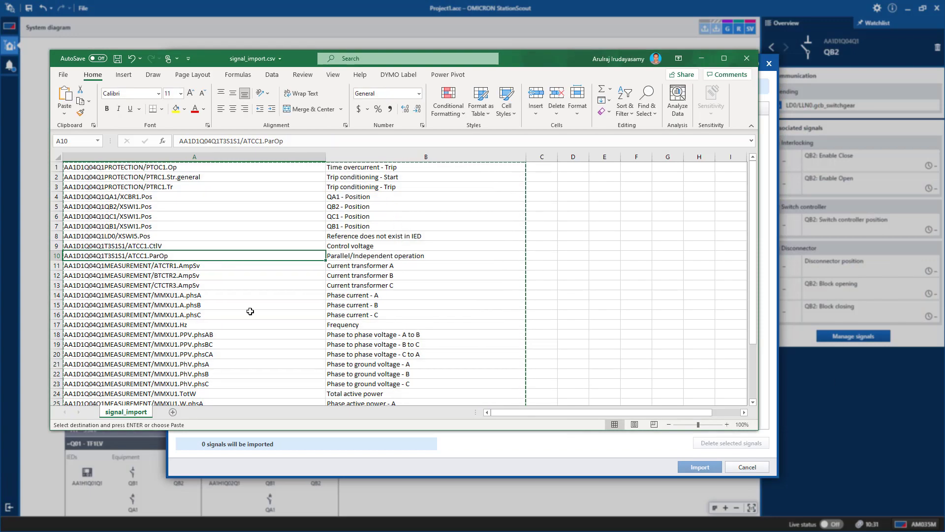
key("ctrl+a")
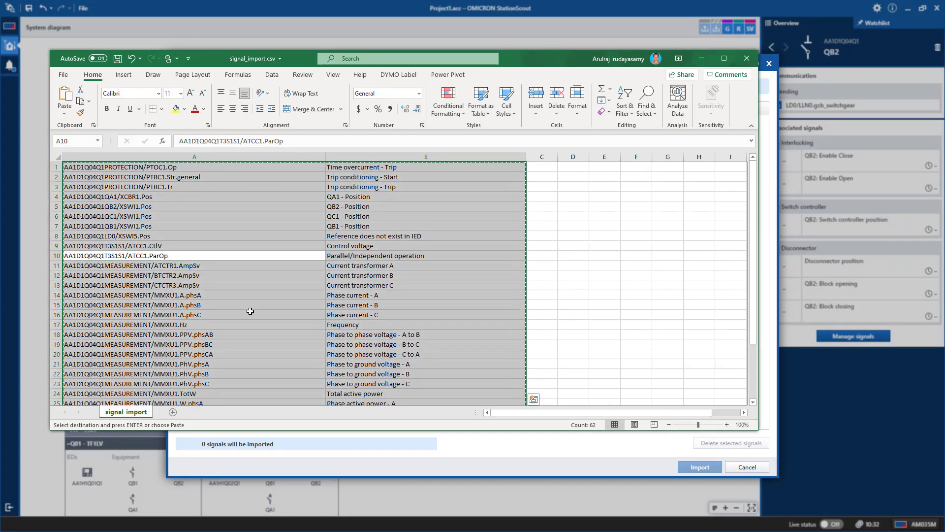
left_click(701, 58)
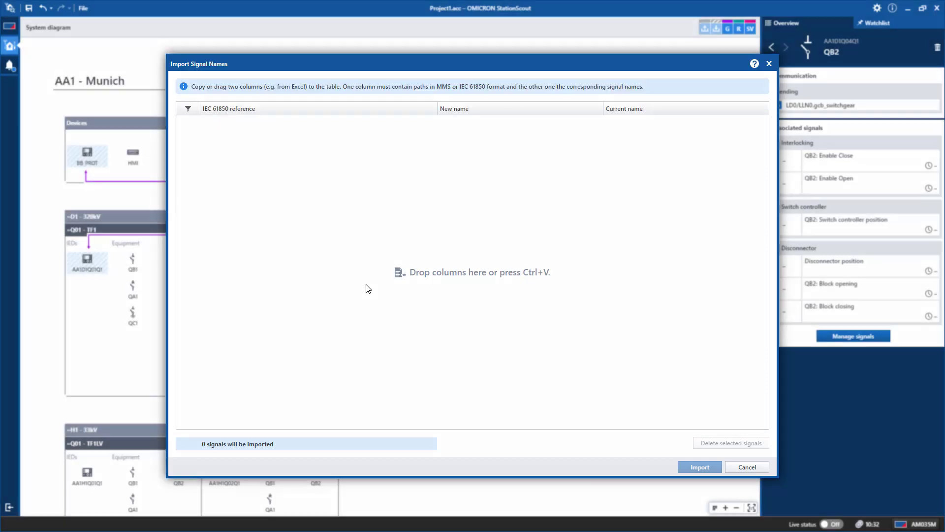
Paste and import the 30 signal names, then check QB1 and QA1 in bay Q04 show new names
key("ctrl+v")
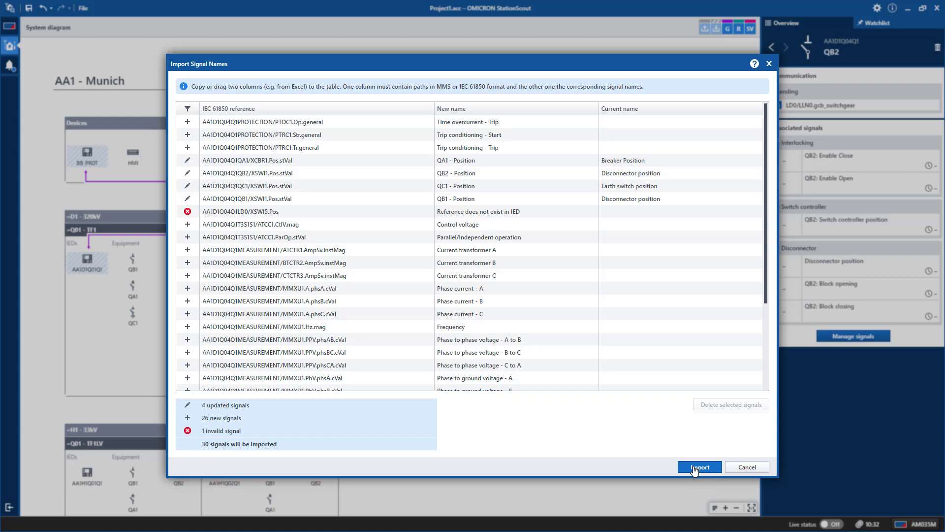
left_click(695, 467)
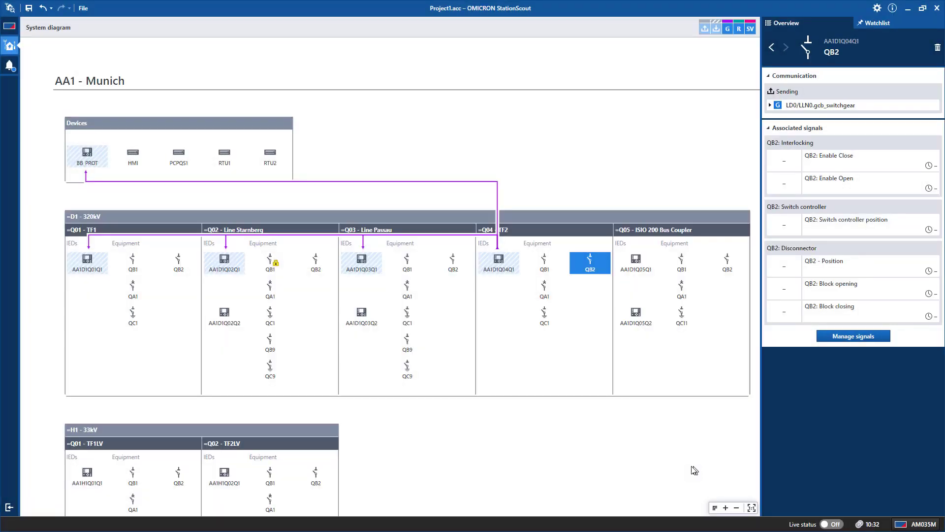
mouse_move(826, 269)
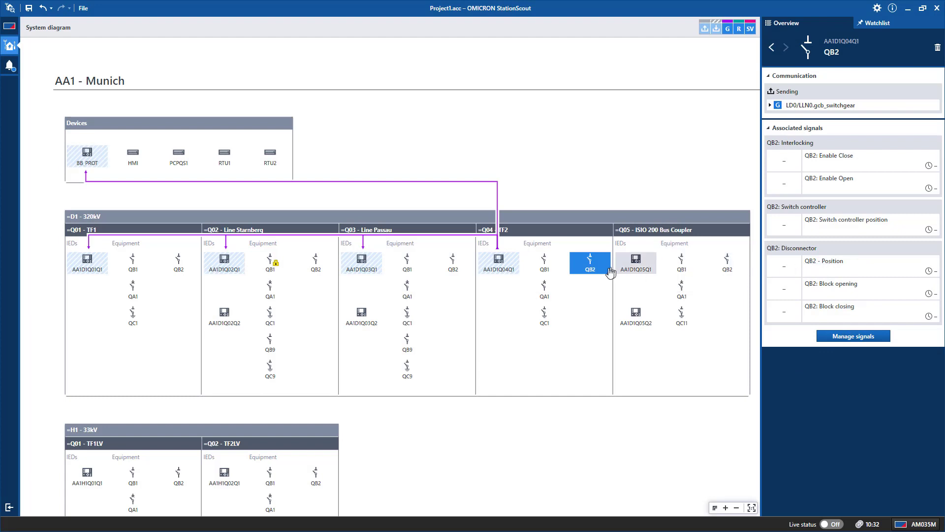
left_click(544, 268)
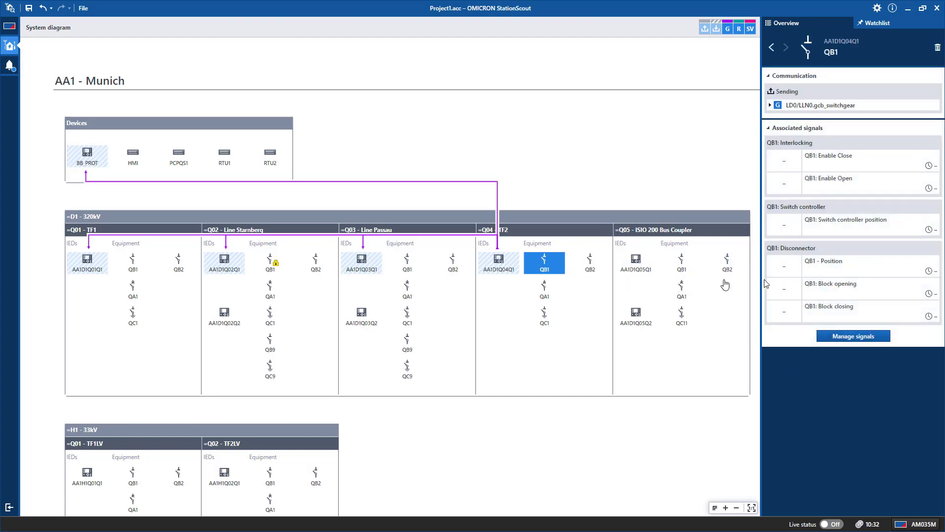
left_click(550, 293)
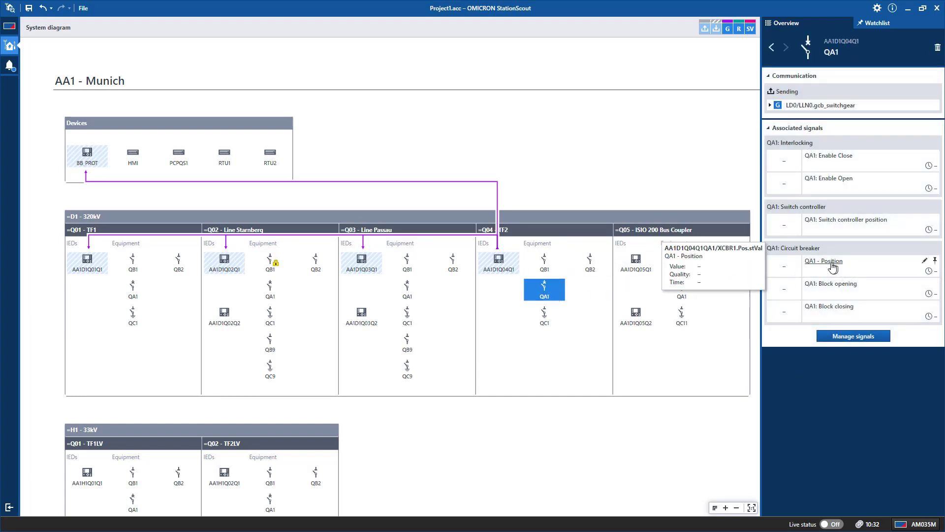
scroll(403, 393, "down", 1)
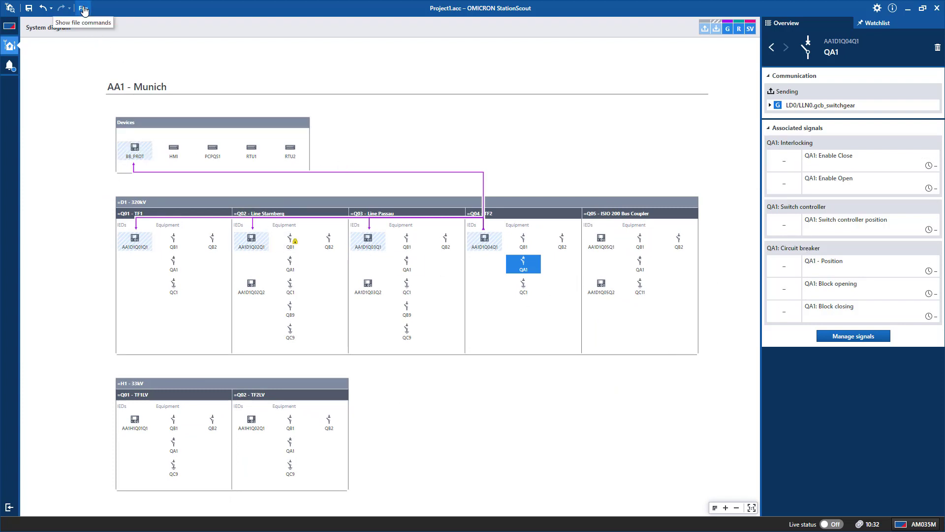
Export the Devices group's nameplate data as IED list.csv into Downloads\StationScout
left_click(168, 128)
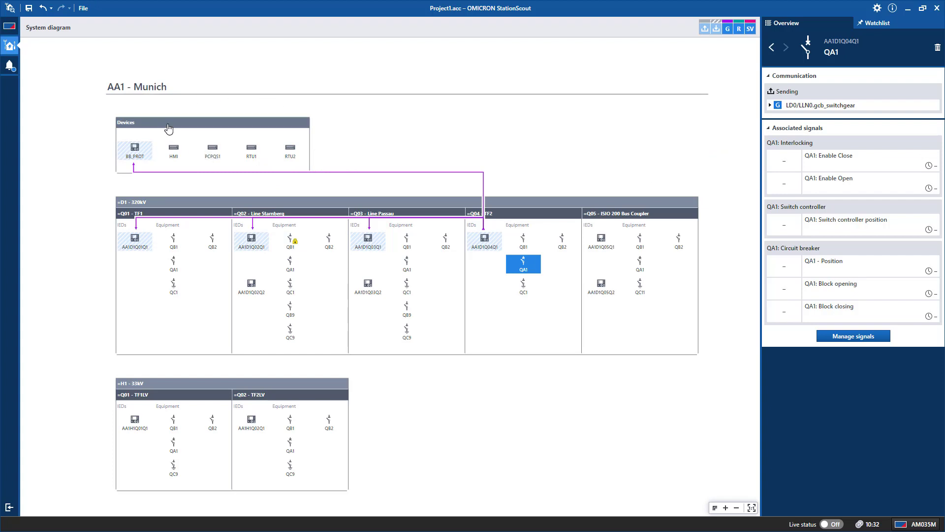
left_click(84, 9)
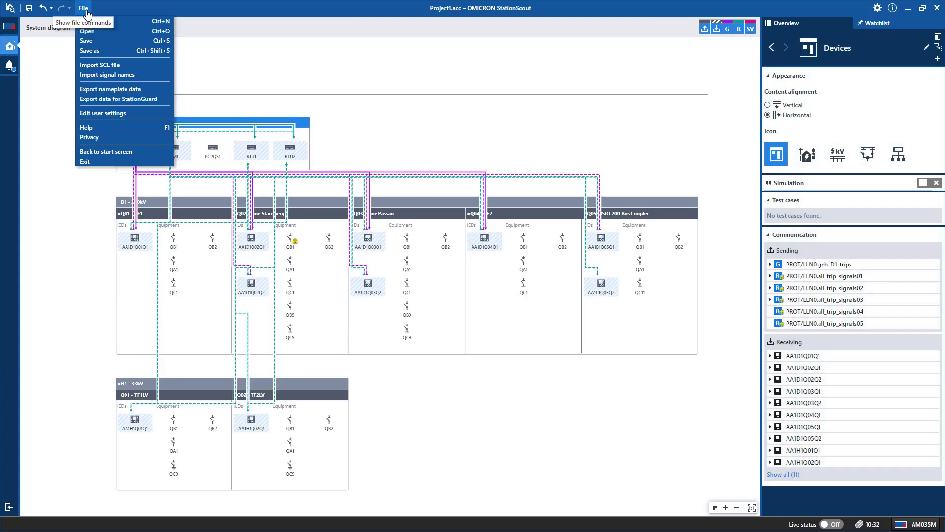
left_click(106, 90)
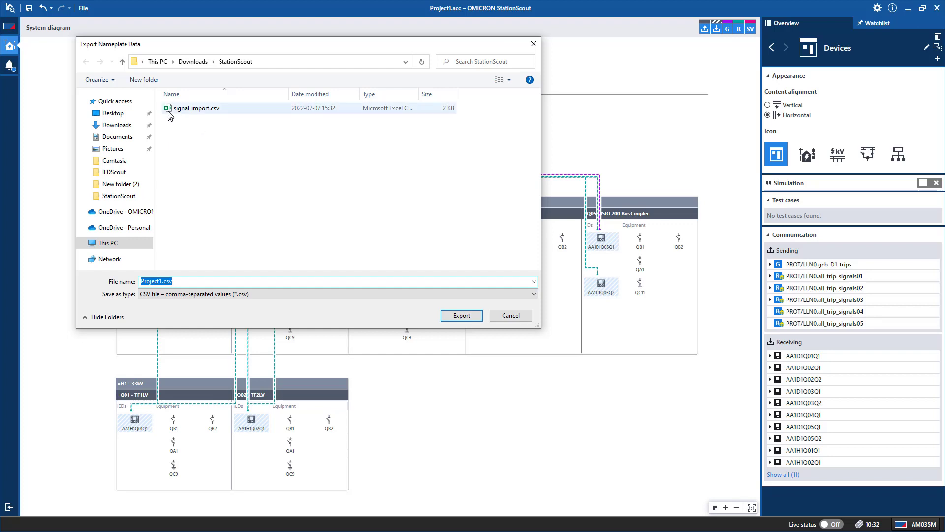
left_click(121, 129)
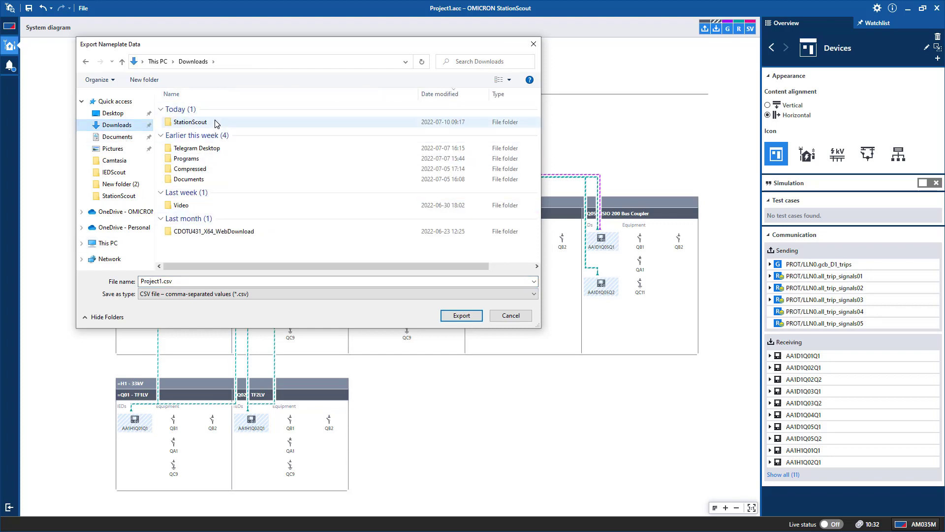
double_click(216, 122)
left_click(253, 281)
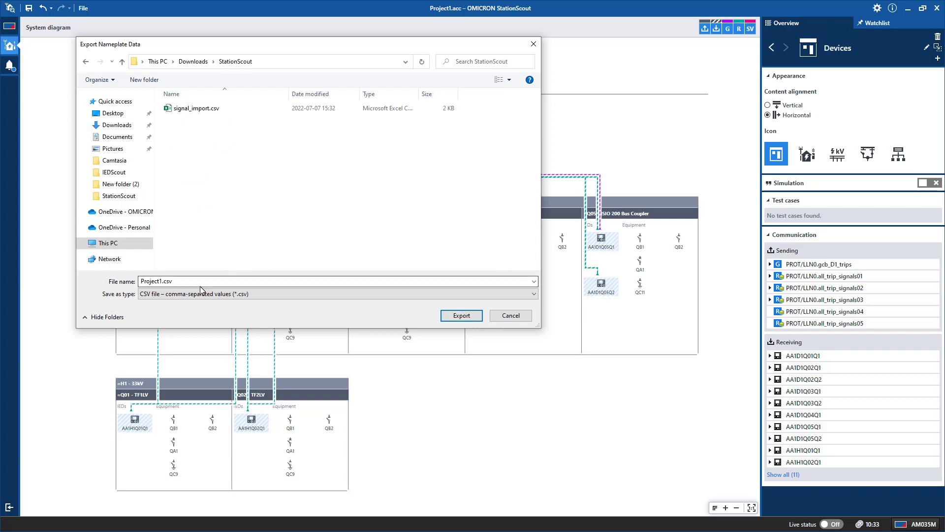
left_click_drag(163, 282, 125, 283)
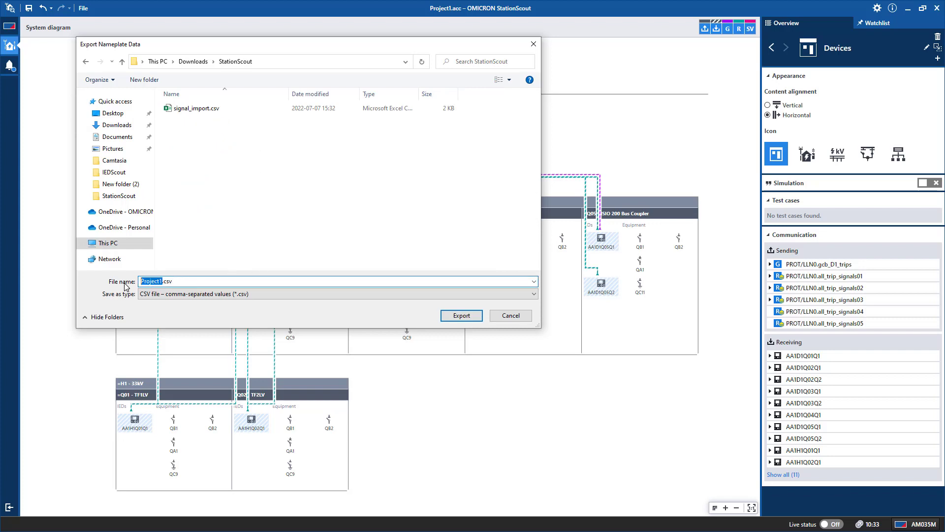
type("IED list")
left_click(273, 62)
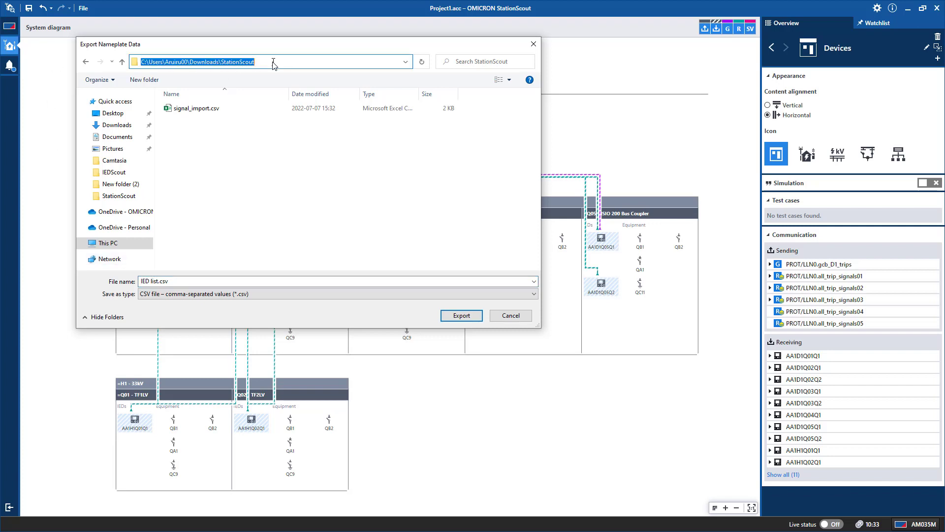
left_click(461, 315)
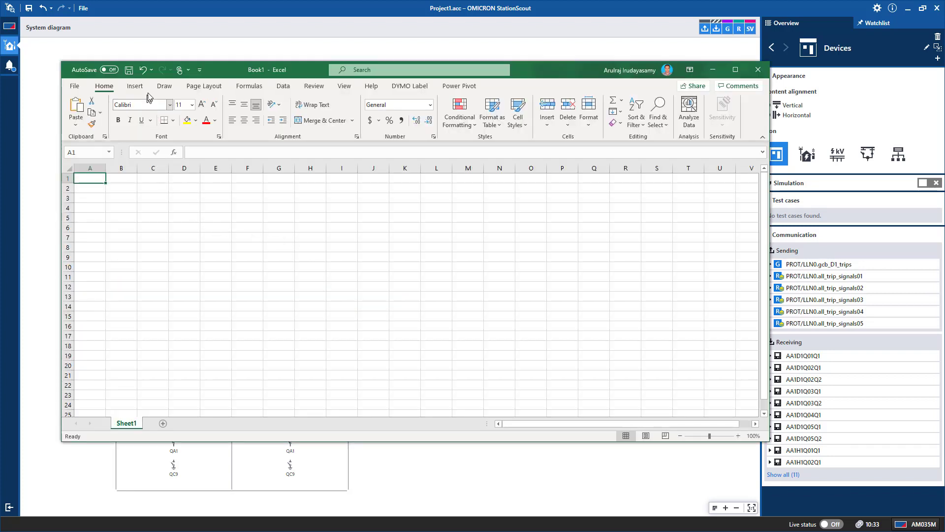
Import IED list.csv from Downloads\StationScout via From Text/CSV and load it into Book1
left_click(293, 89)
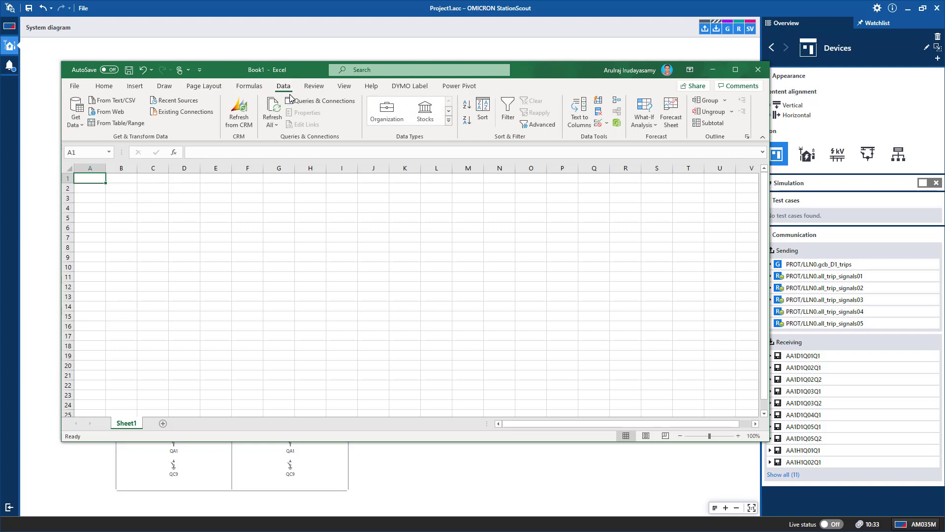
left_click(110, 101)
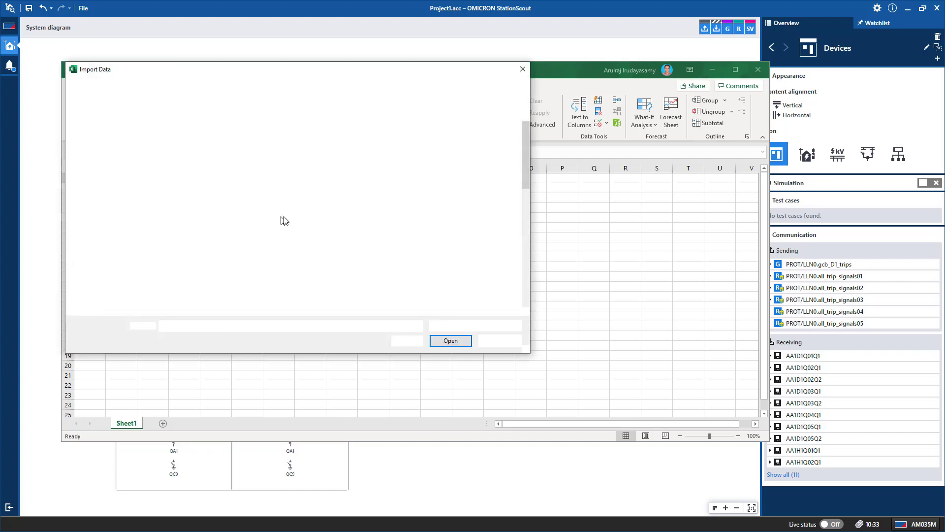
left_click(246, 91)
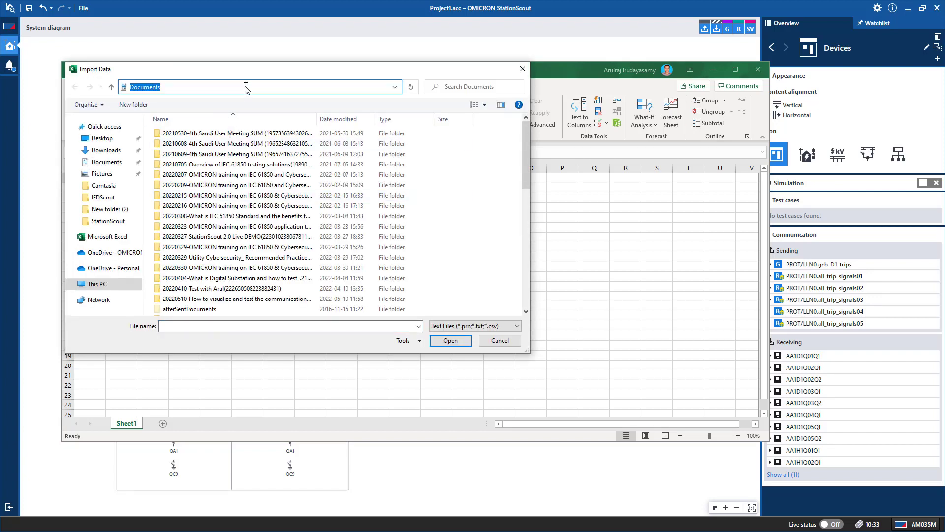
key("Return")
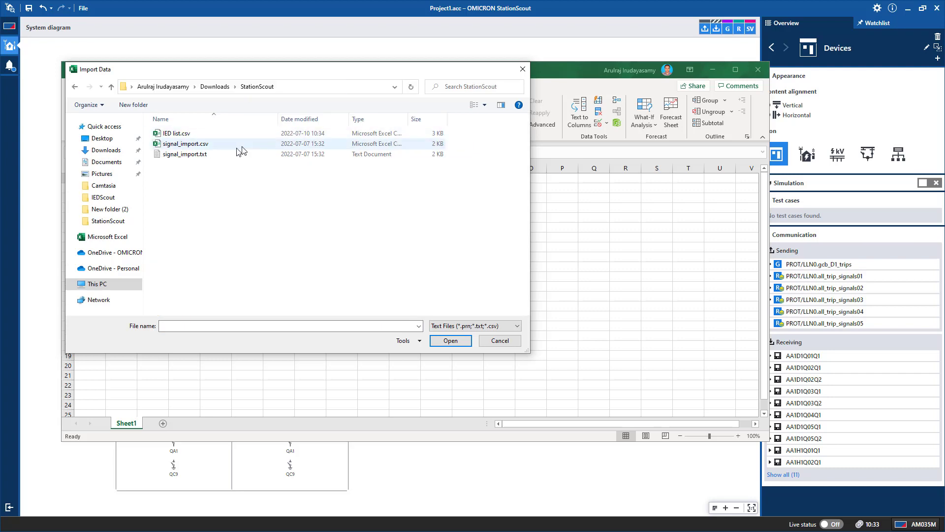
left_click(219, 136)
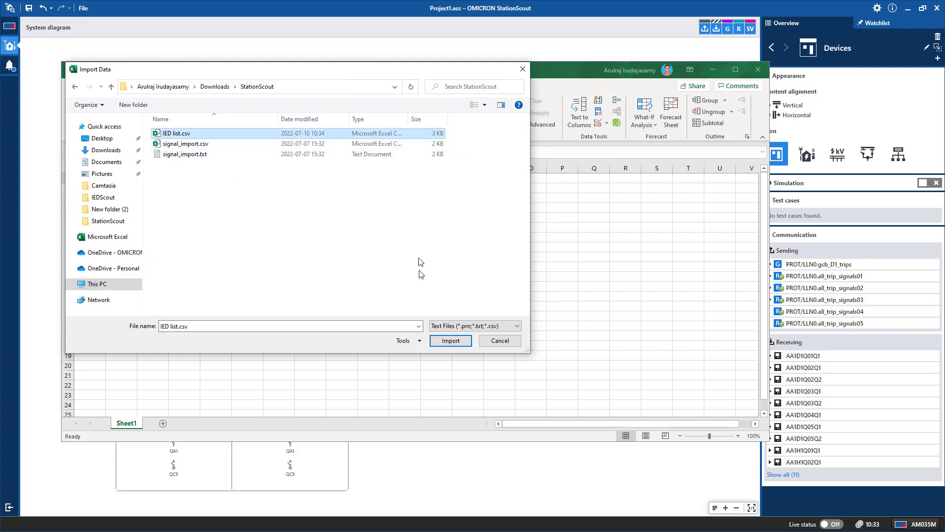
left_click(445, 341)
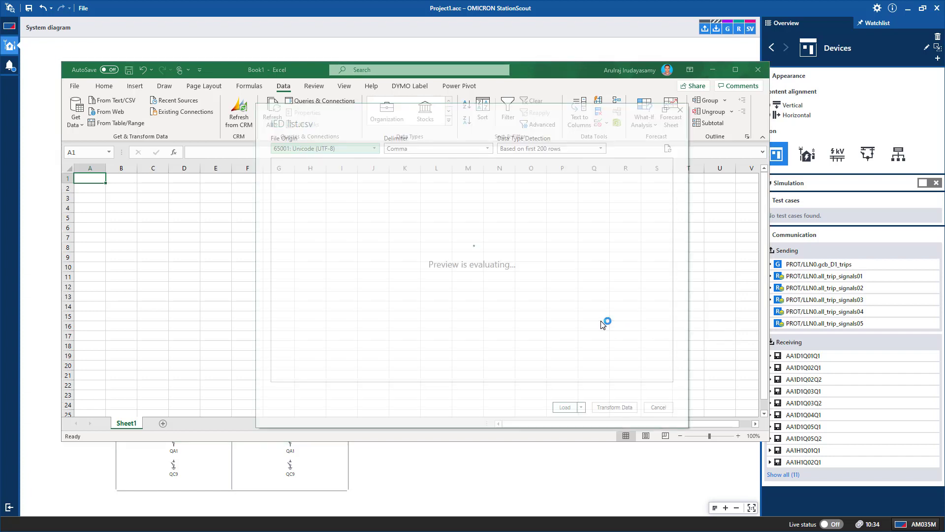
left_click(562, 406)
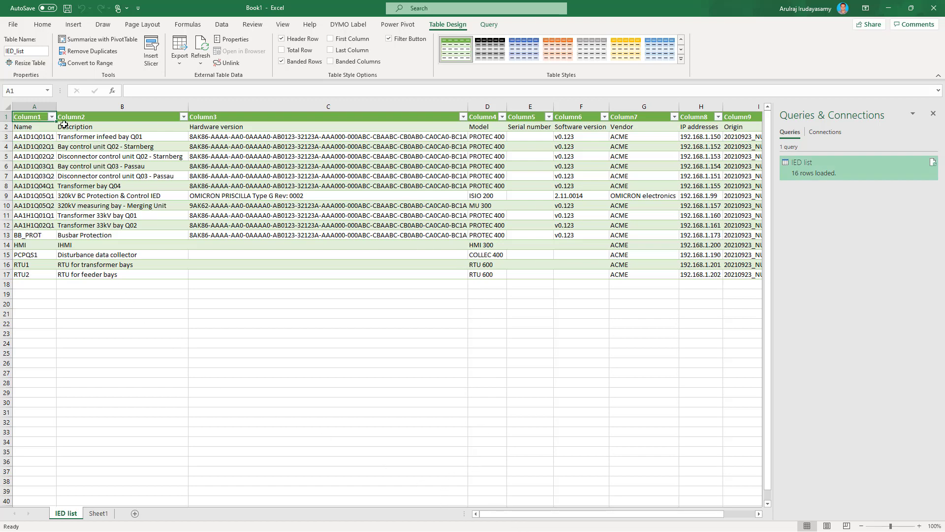
Review the IED list table from cell A3 across its columns, then minimize Excel
left_click(33, 134)
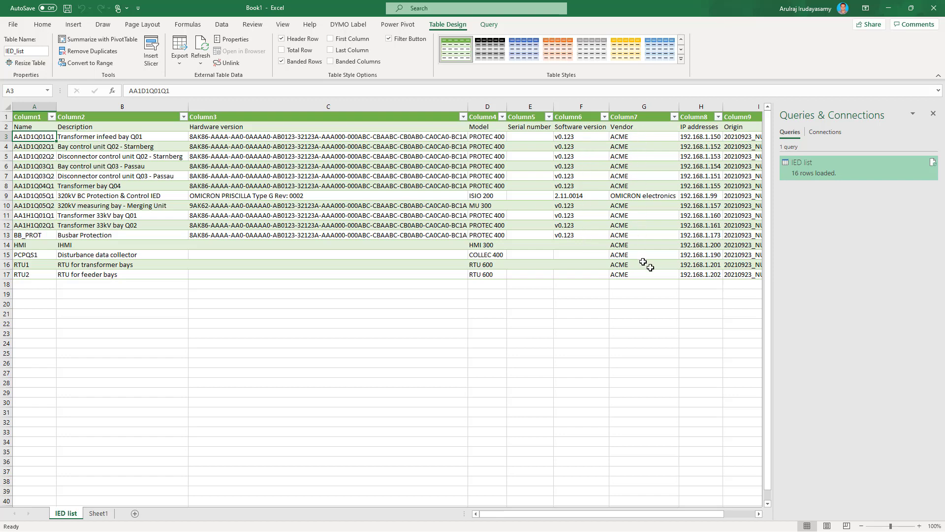
left_click_drag(615, 510, 567, 519)
left_click(889, 9)
Select the AA1 - Munich substation and Devices group, then cancel a file dialog
left_click(239, 130)
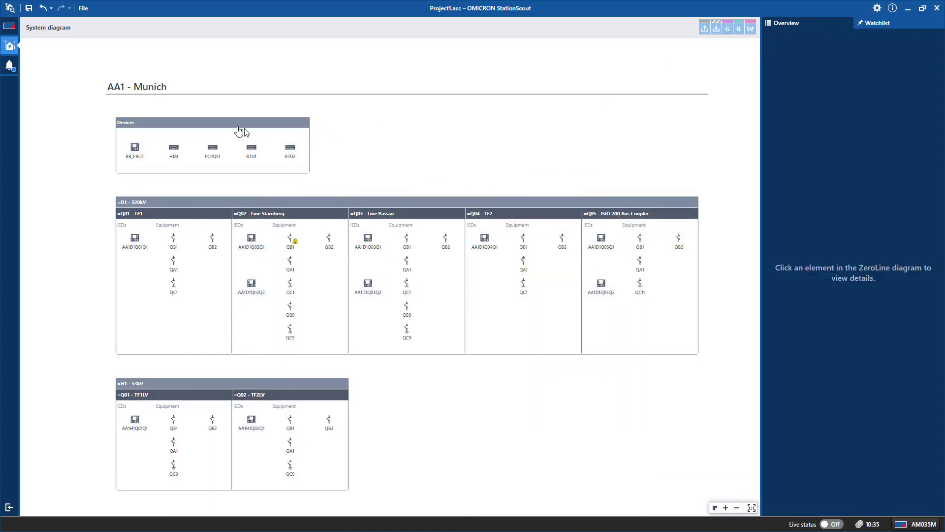
left_click(191, 92)
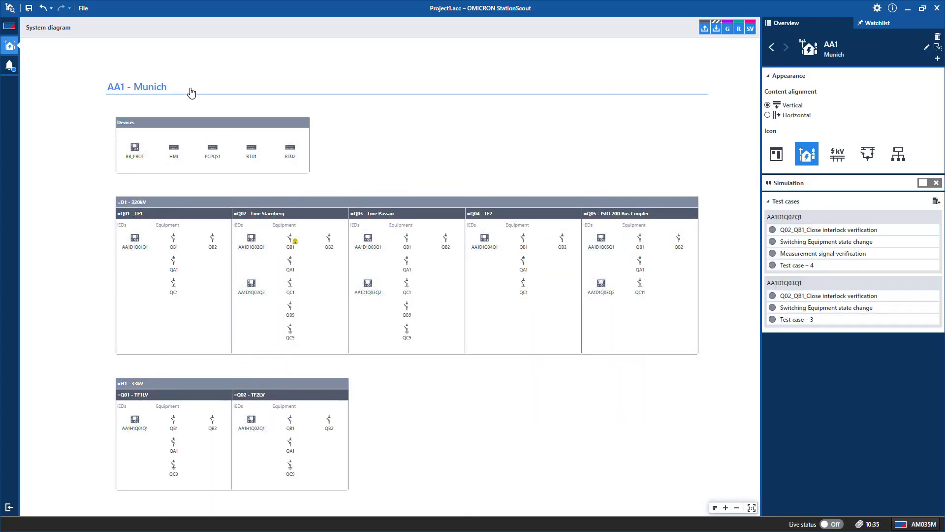
left_click(152, 122)
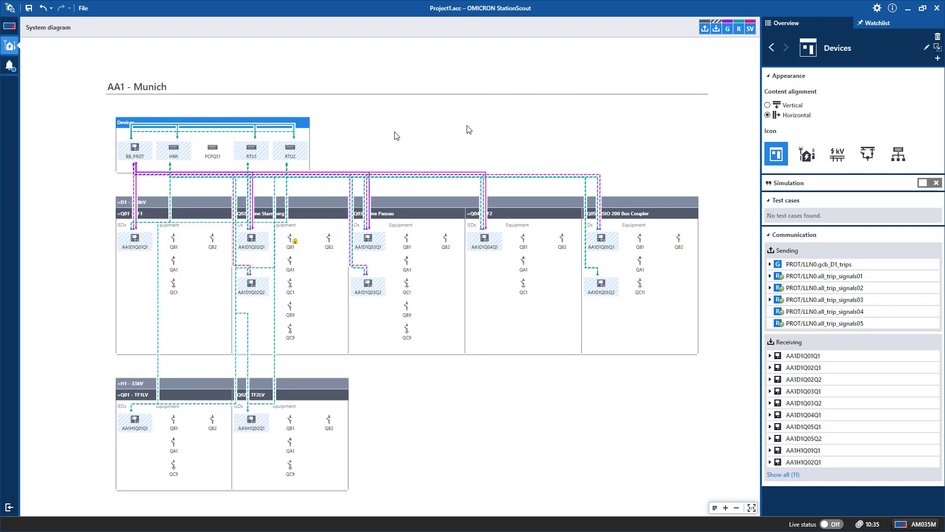
left_click(82, 9)
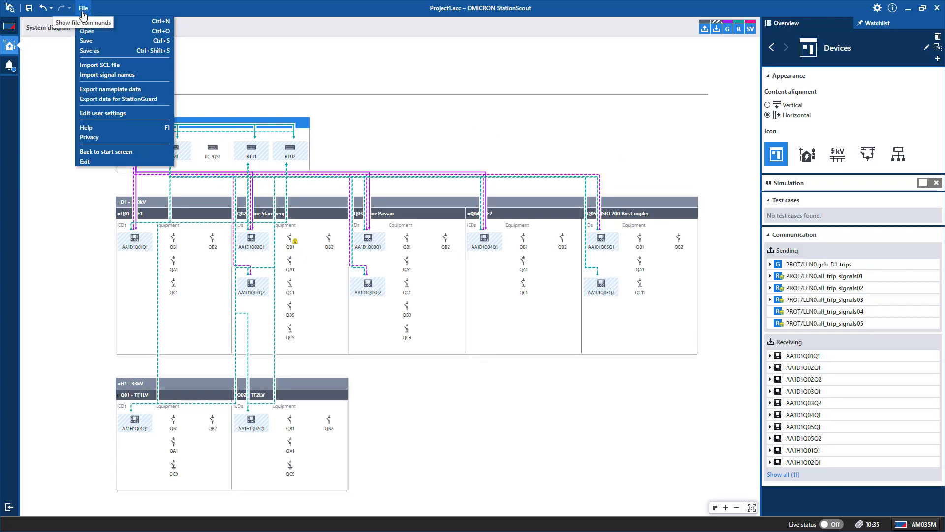
left_click(108, 39)
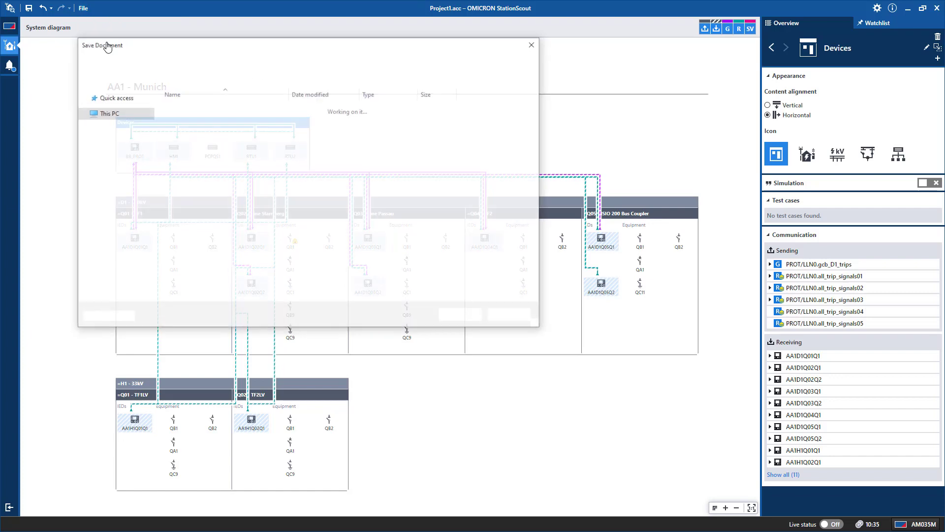
left_click(497, 314)
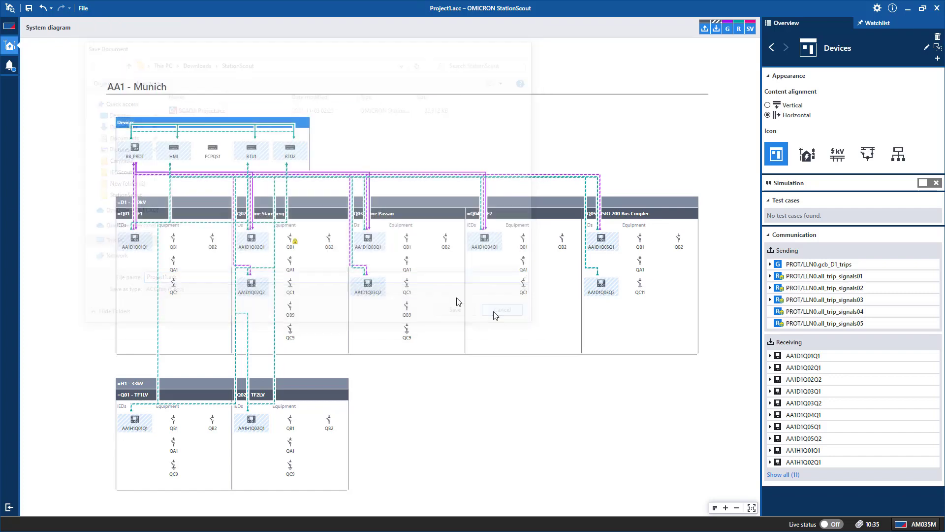
Save the project as StationScout offline.acc in the StationScout downloads folder
left_click(29, 9)
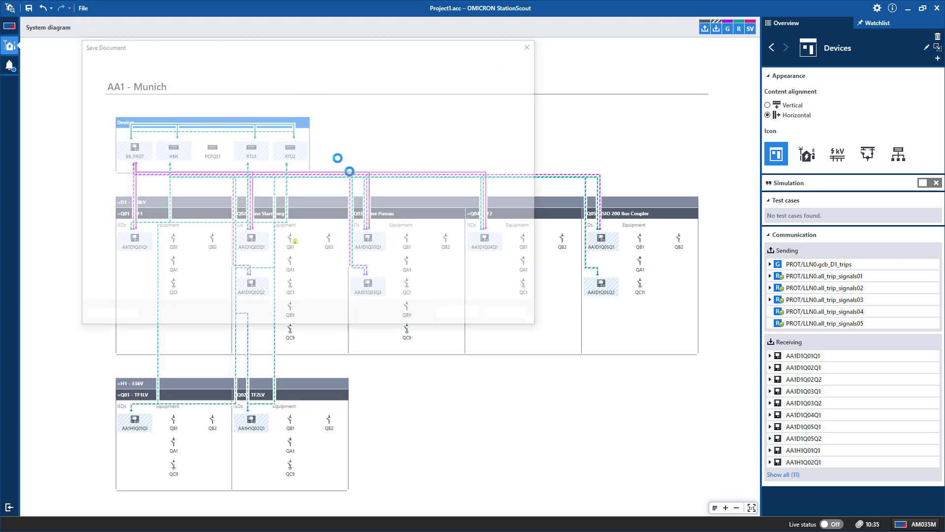
left_click(163, 281)
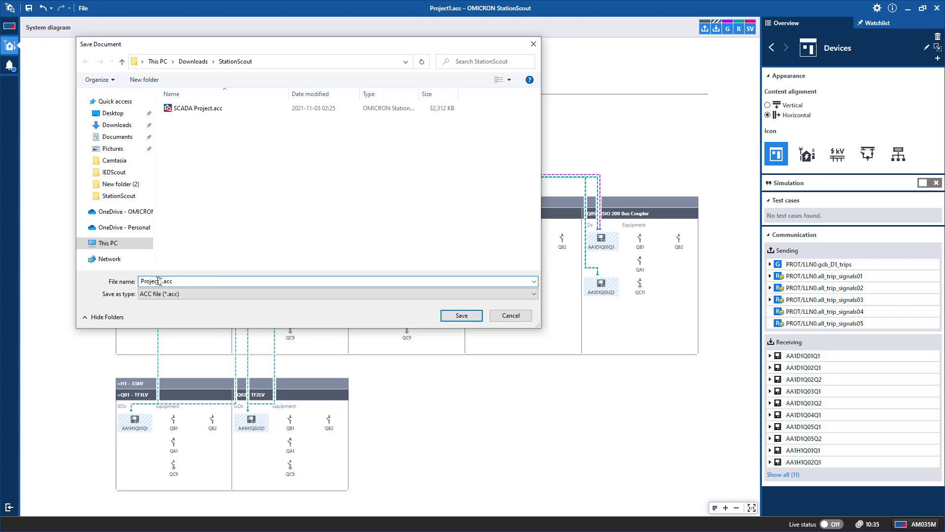
left_click_drag(163, 281, 139, 281)
type("StationScout offie")
key("BackSpace")
key("BackSpace")
type("line")
key("Return")
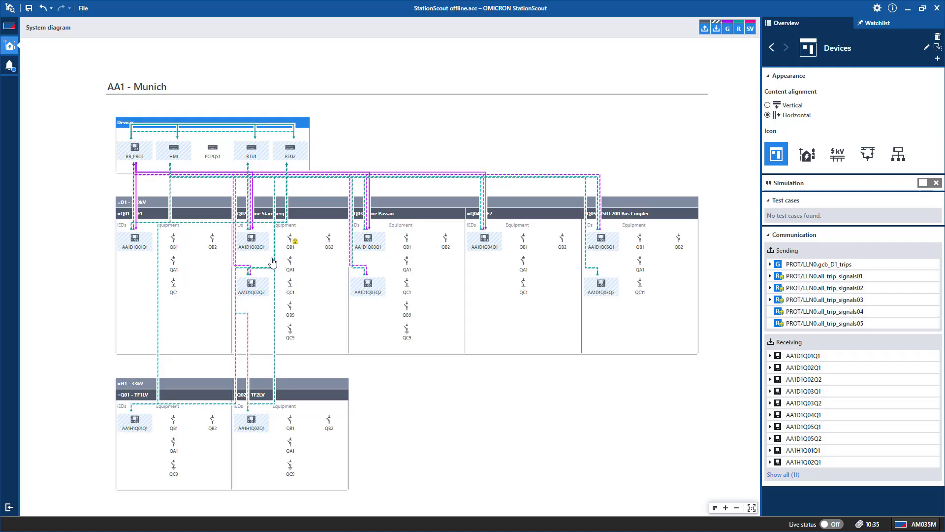
left_click(83, 8)
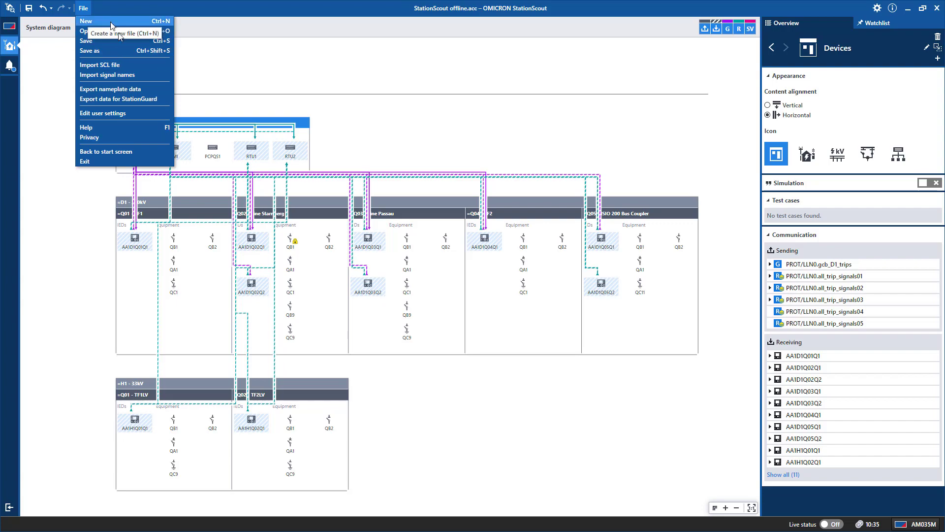
Start a new project without saving, reopen StationScout offline.acc, and select AA1D1Q02Q1
left_click(112, 25)
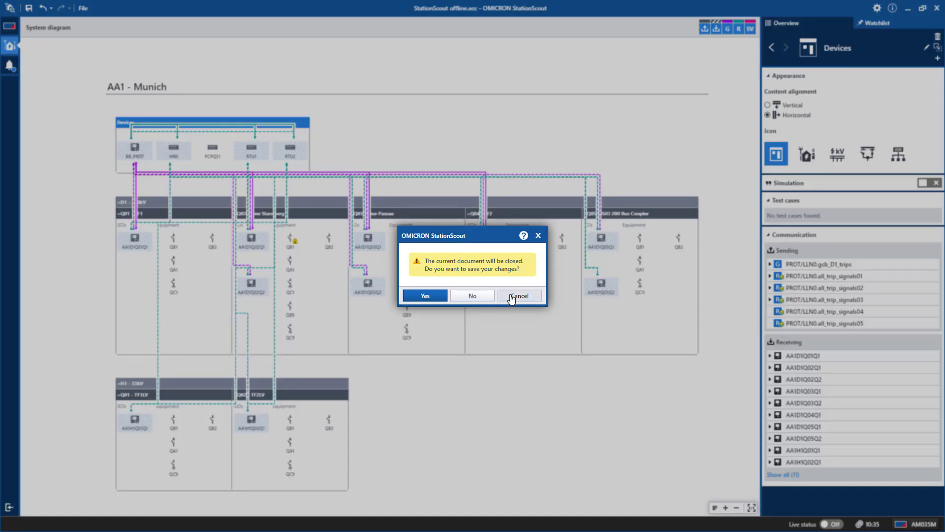
left_click(484, 296)
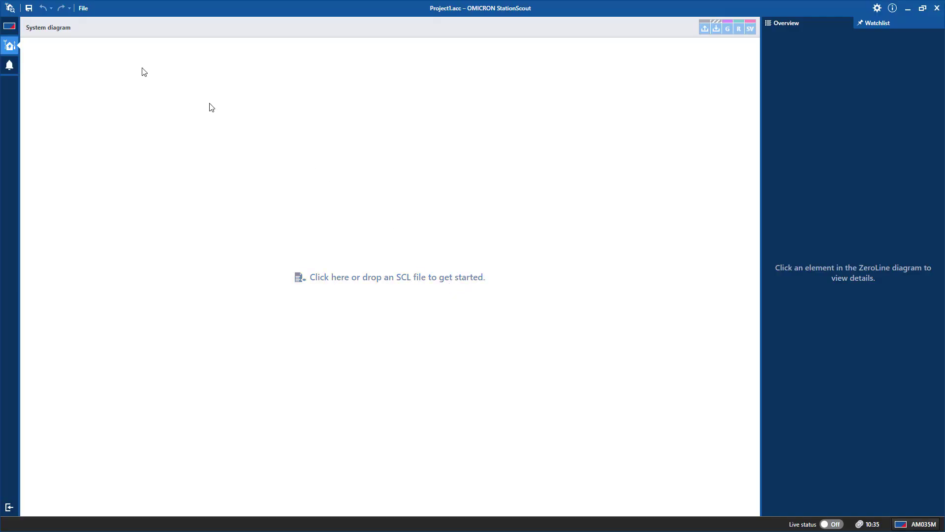
left_click(81, 8)
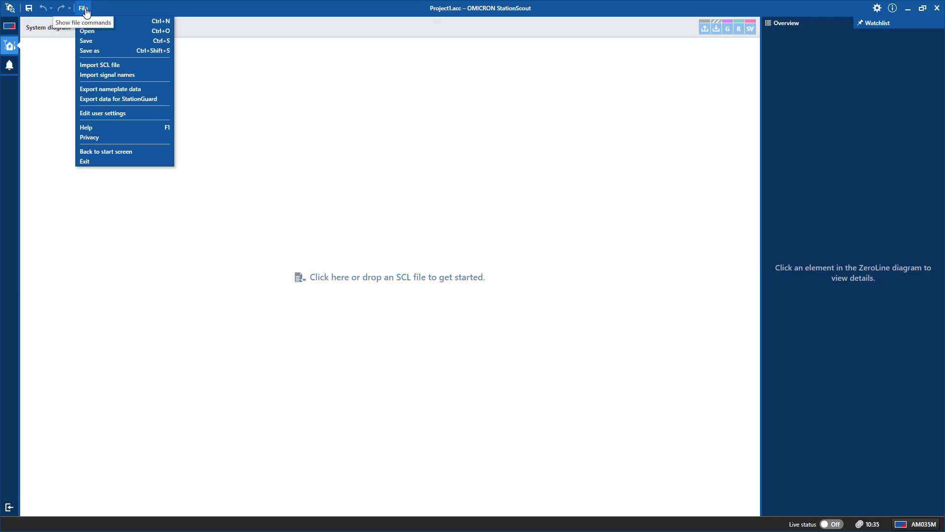
left_click(108, 34)
left_click(461, 299)
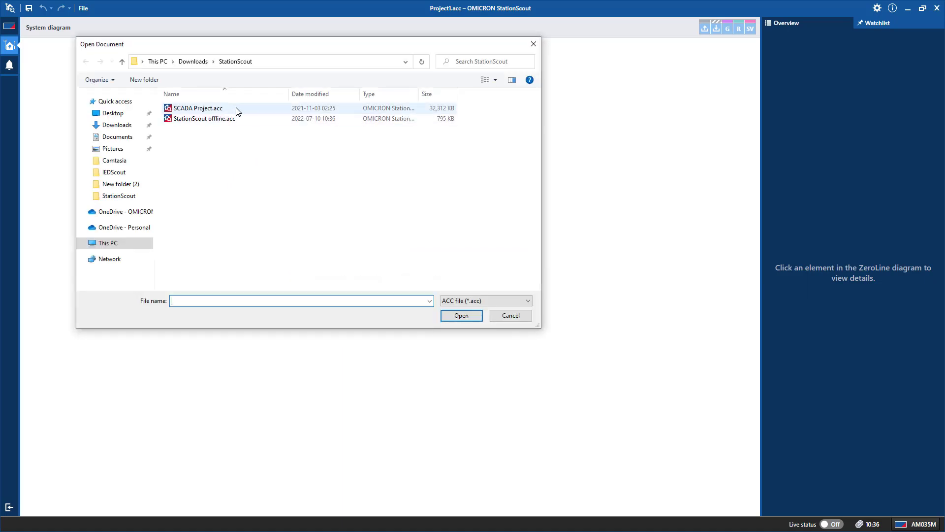
left_click(225, 120)
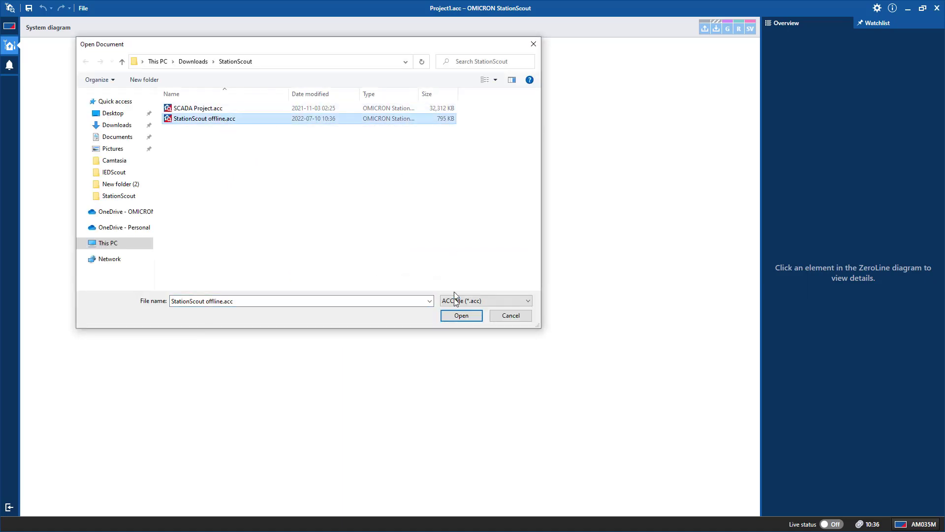
left_click(459, 316)
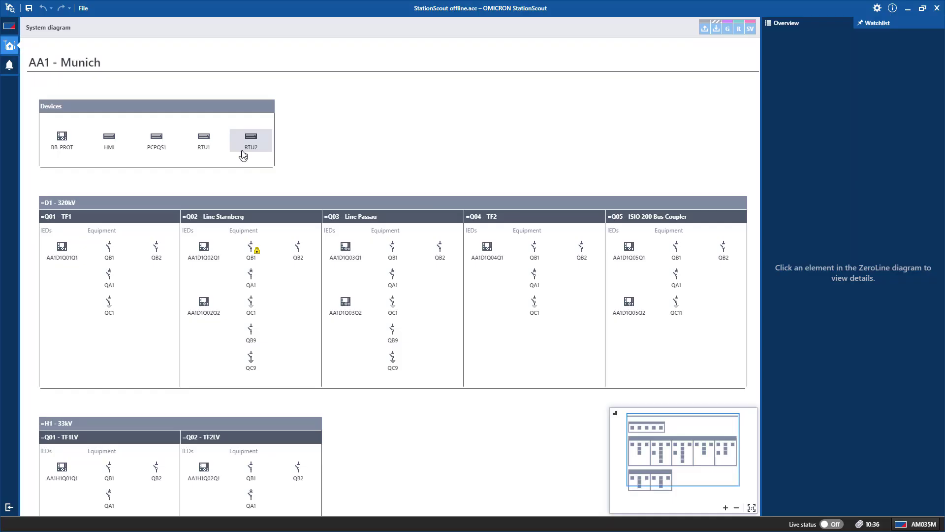
left_click(203, 253)
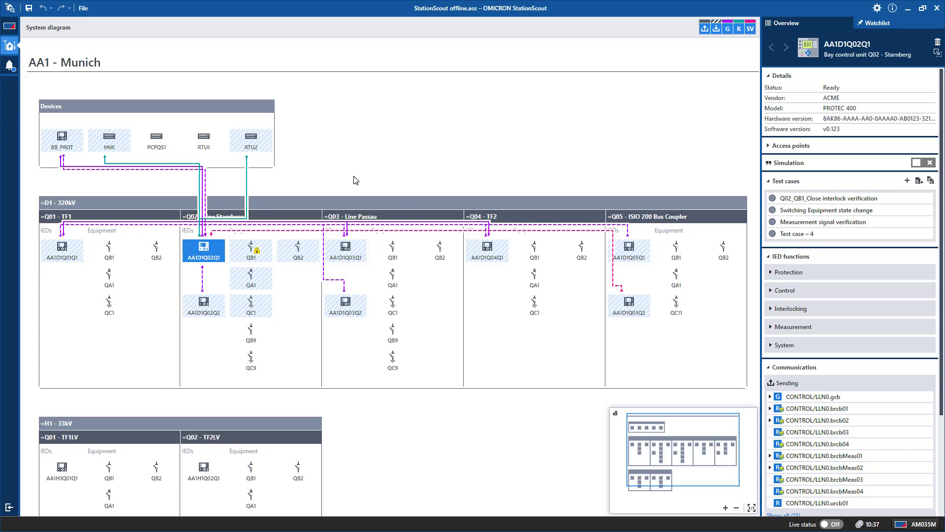
Start a new empty project, discarding changes to the offline project
scroll(354, 177, "down", 1)
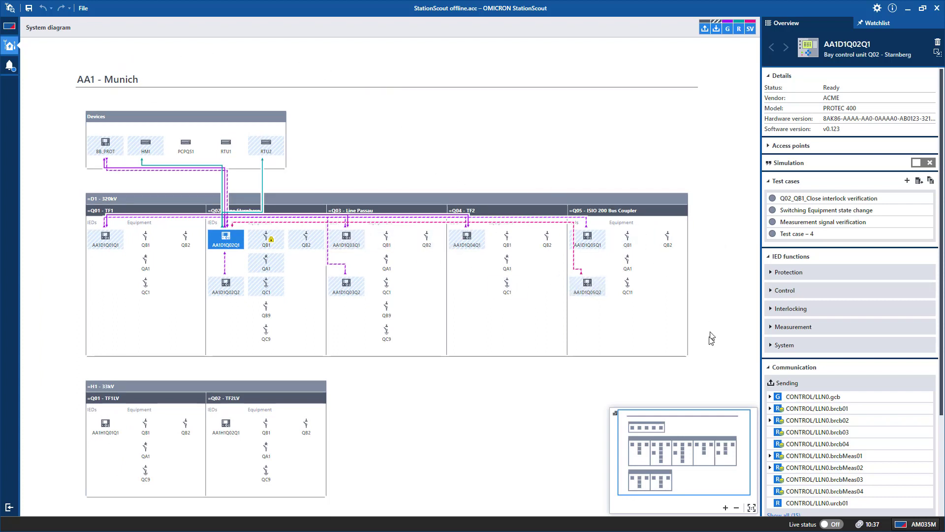
left_click(83, 9)
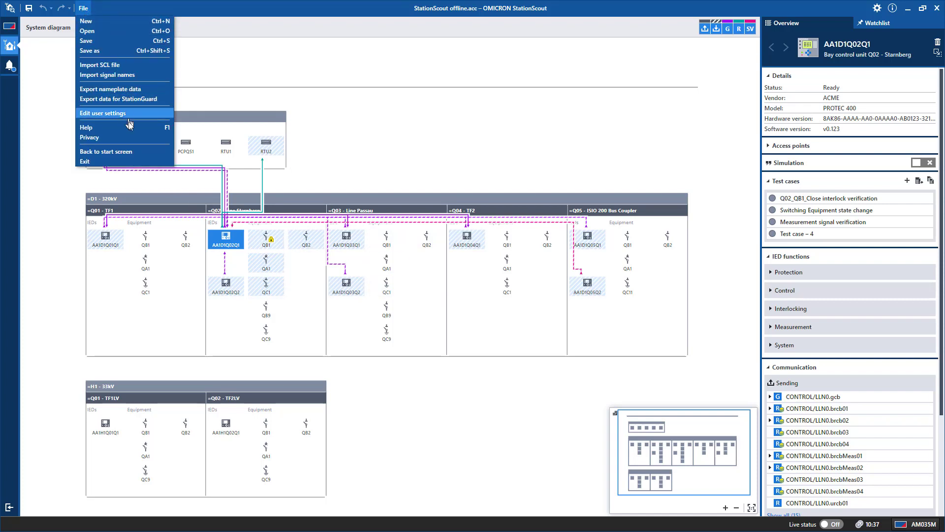
left_click(117, 22)
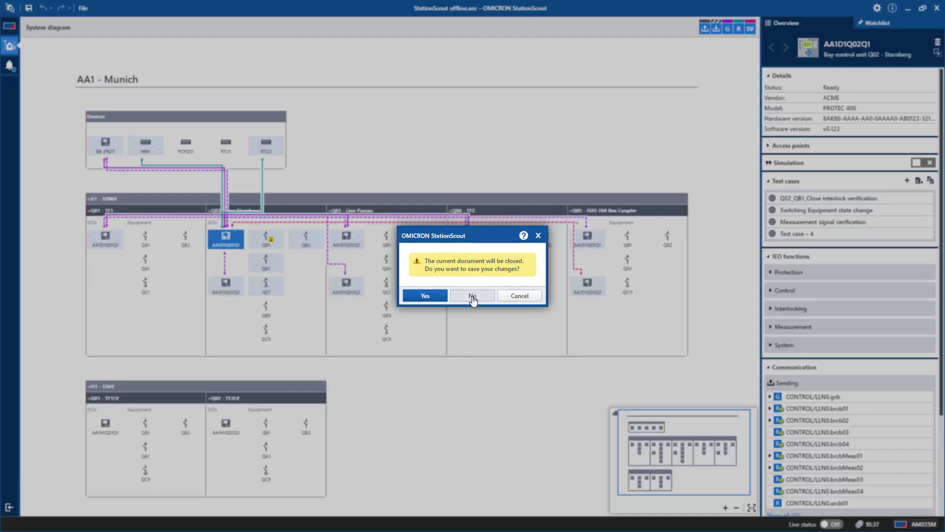
left_click(472, 295)
Open a project without saving the empty one, selecting SCADA Project.acc in Downloads\StationScout
left_click(82, 8)
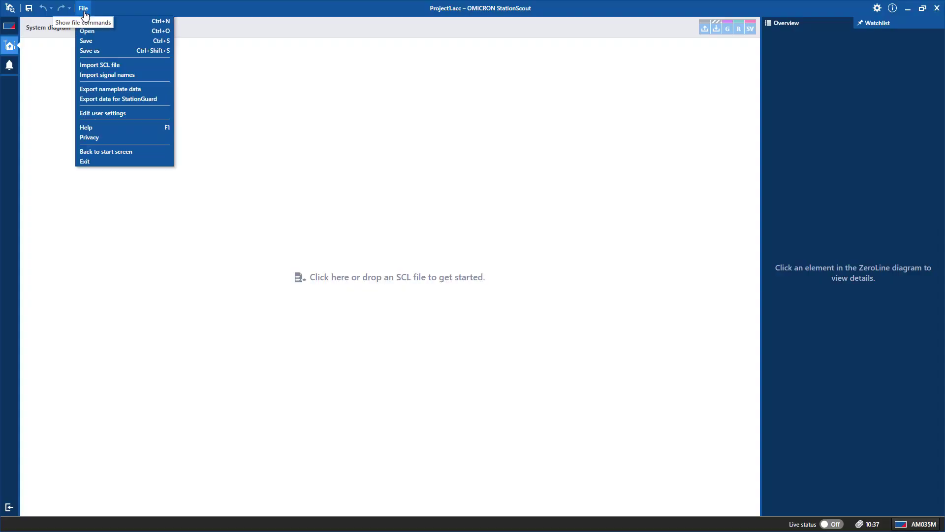
left_click(116, 31)
left_click(473, 295)
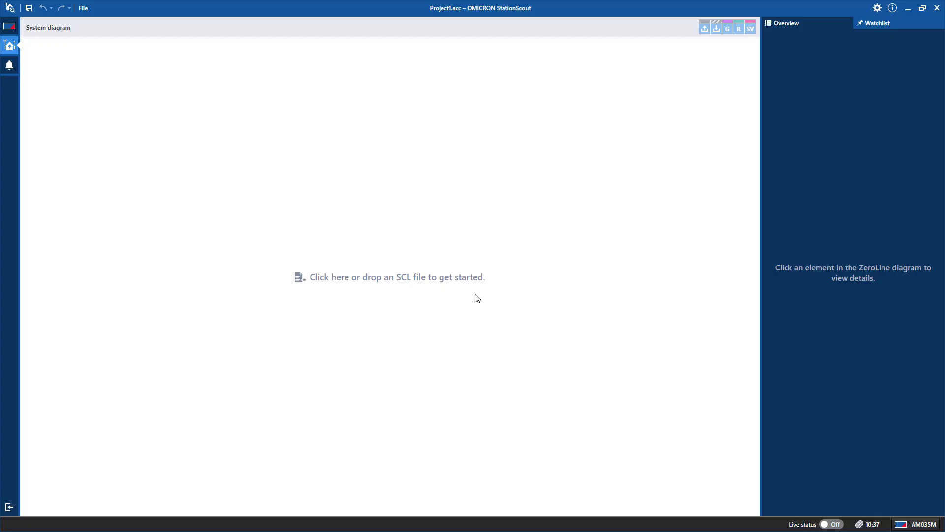
left_click(227, 107)
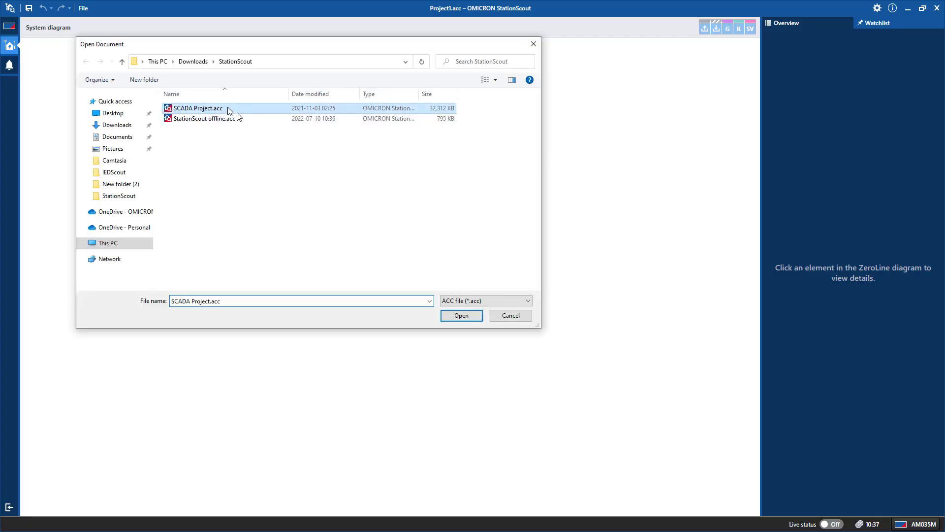
Open SCADA Project.acc and let its system diagram with 400 kV bays load
left_click(463, 314)
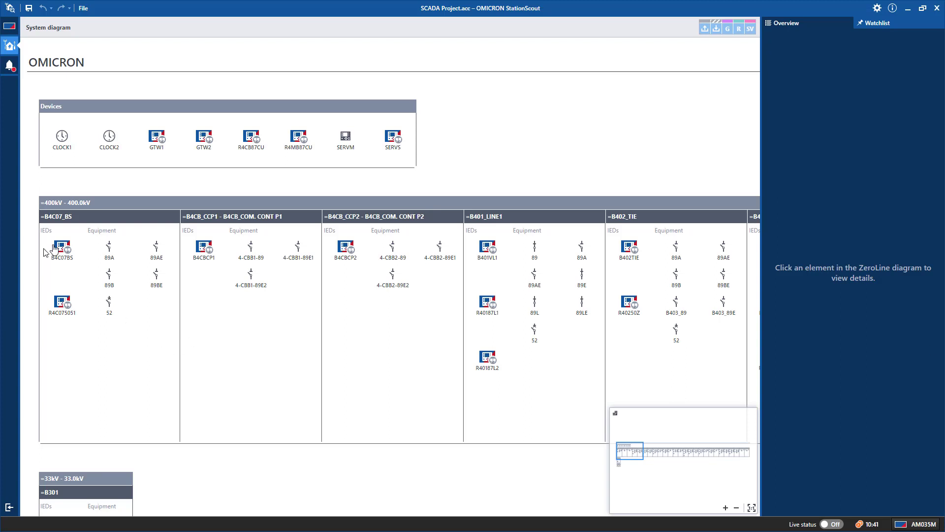
scroll(139, 228, "down", 3)
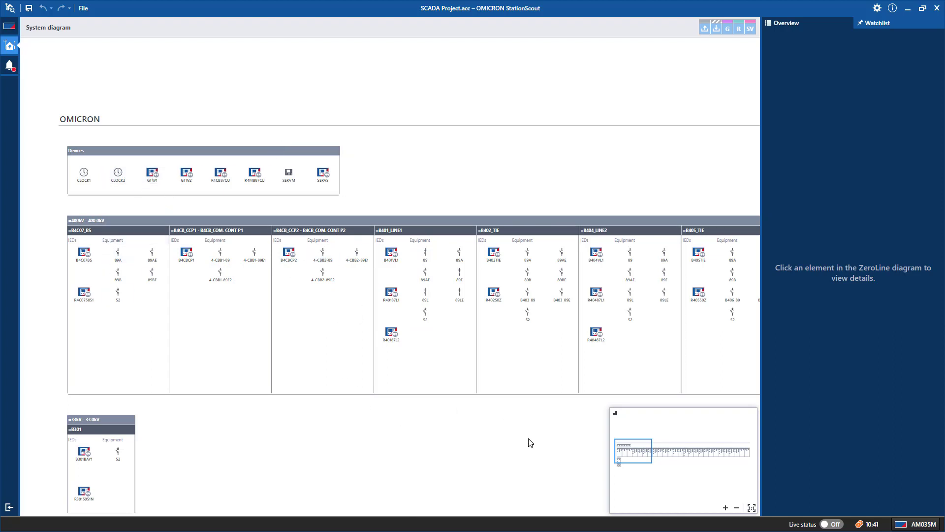
left_click_drag(527, 439, 291, 419)
left_click_drag(539, 411, 309, 401)
left_click_drag(574, 392, 385, 398)
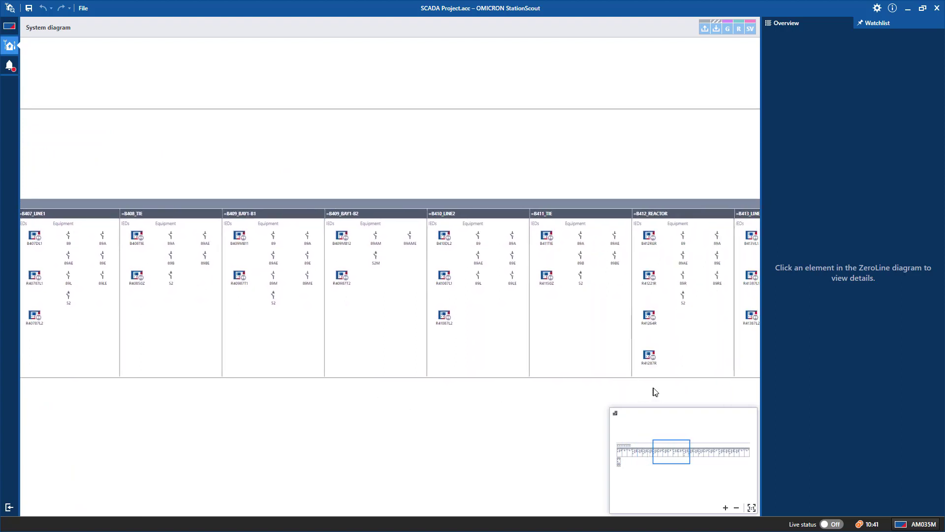
left_click_drag(654, 393, 441, 383)
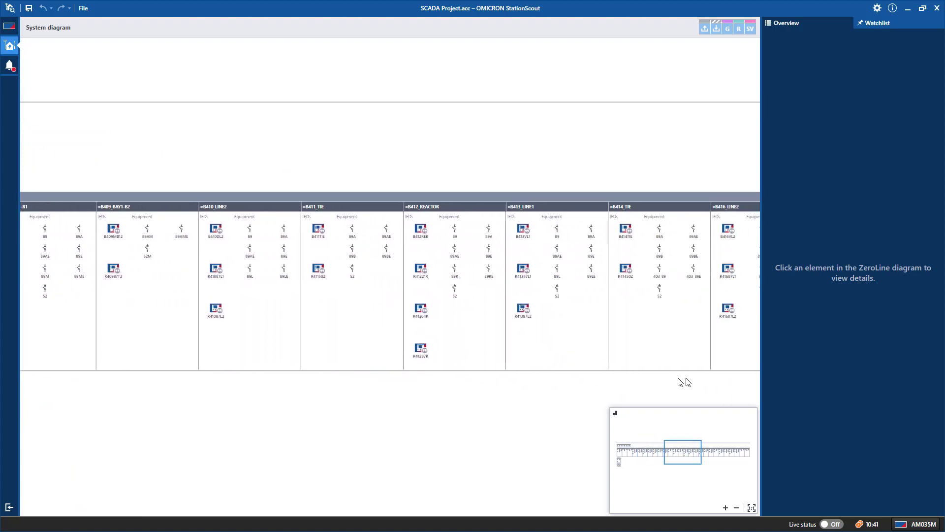
left_click_drag(681, 382, 433, 386)
left_click_drag(704, 385, 477, 377)
left_click_drag(660, 386, 478, 378)
left_click_drag(701, 360, 438, 351)
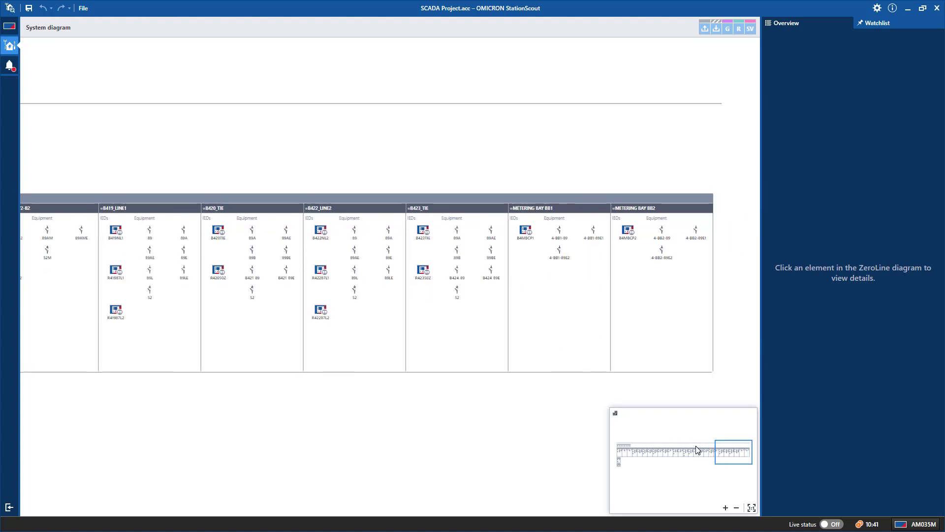
left_click(675, 450)
left_click(722, 453)
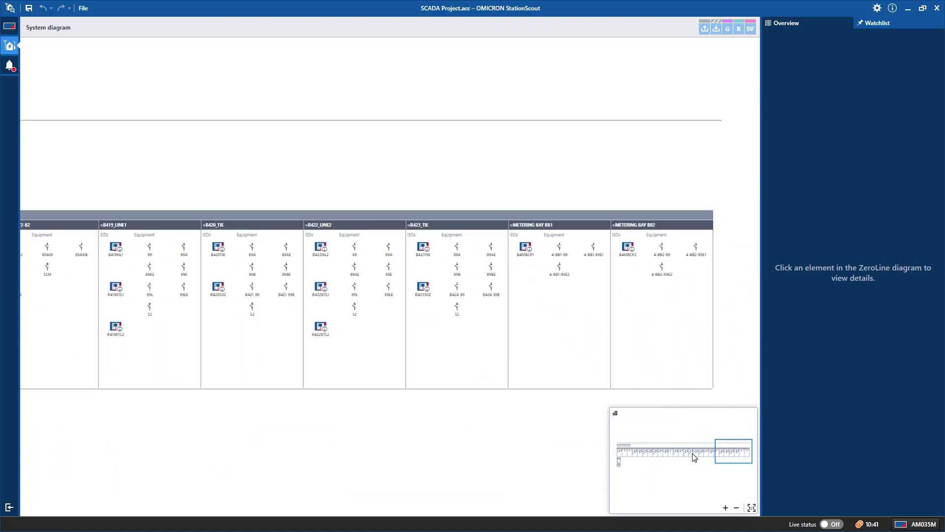
left_click(692, 453)
left_click(625, 453)
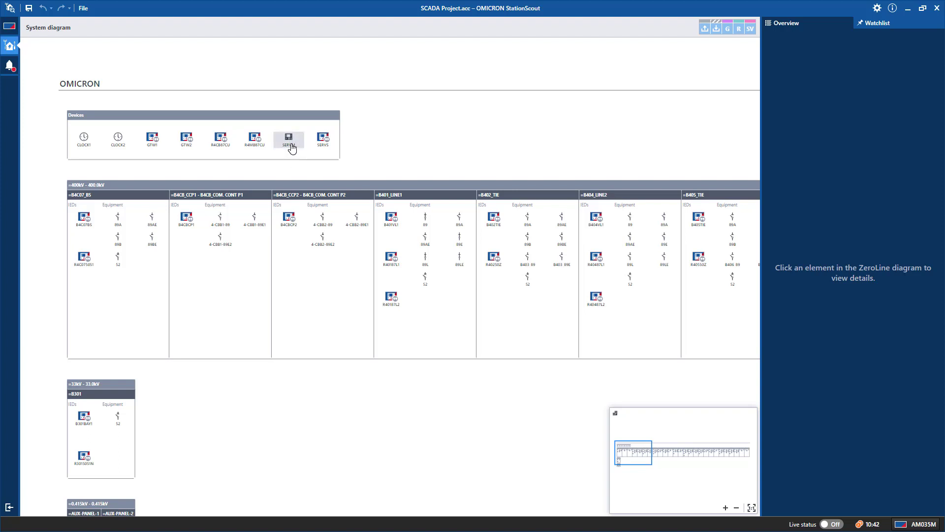
Inspect SERVM, then show bay controller B401VL1's simulation status and test cases
left_click(292, 148)
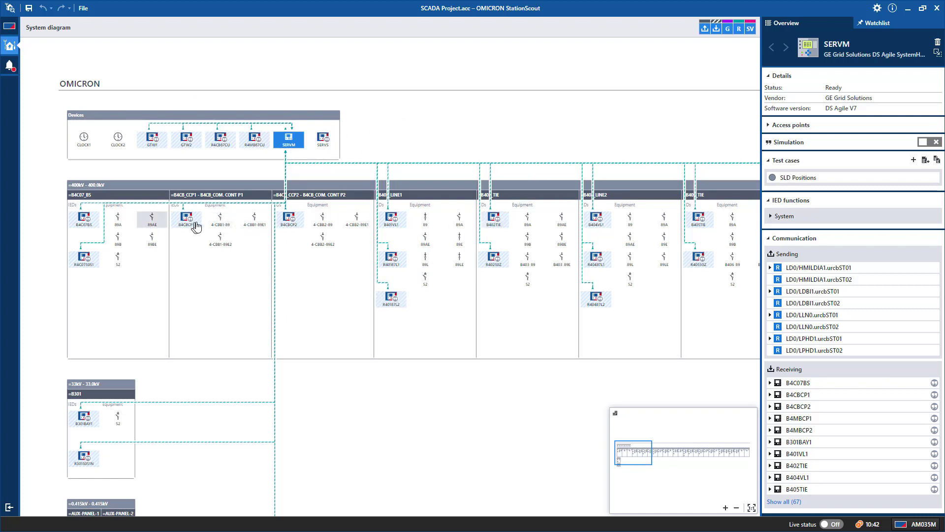
left_click(391, 218)
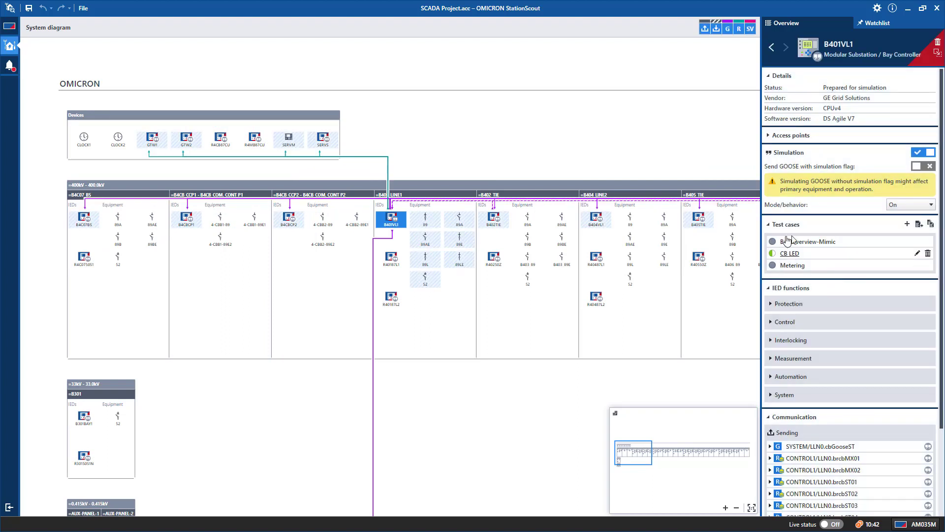
left_click(805, 252)
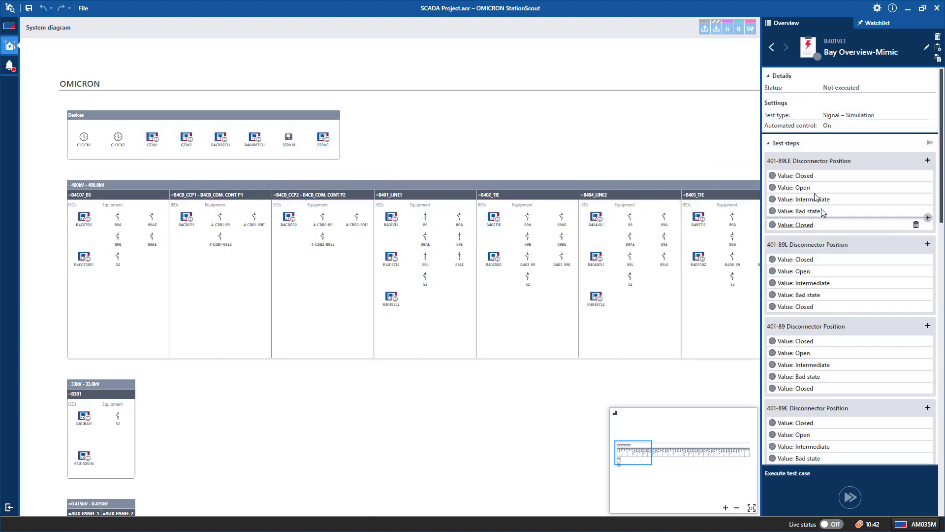
scroll(828, 408, "down", 5)
scroll(829, 407, "down", 3)
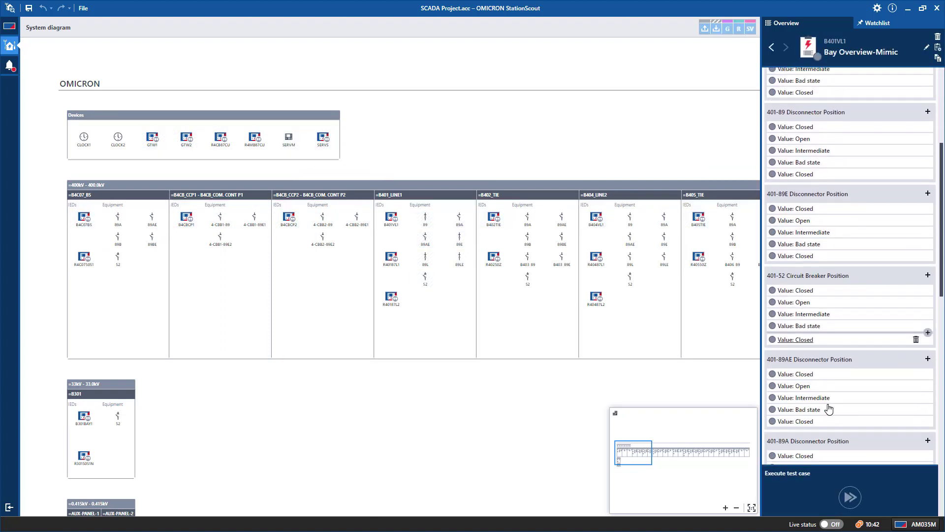
left_click(391, 218)
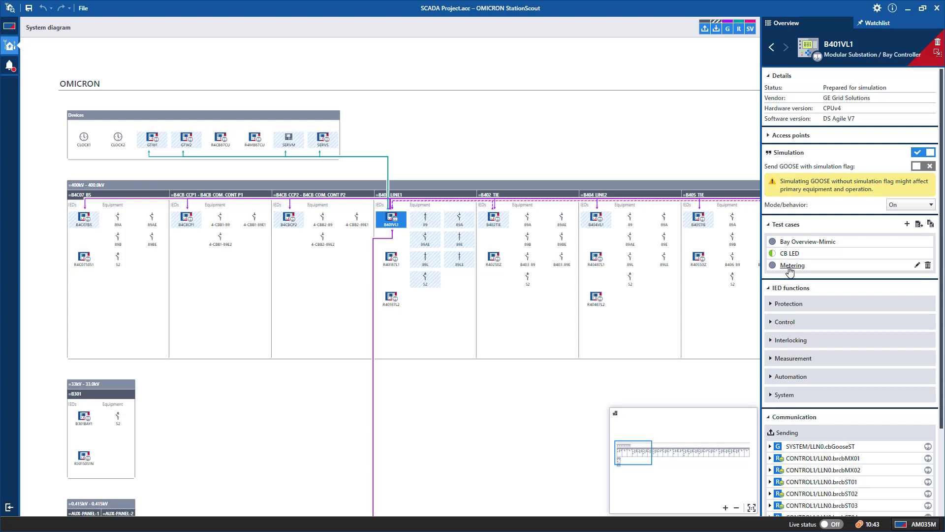
left_click(791, 266)
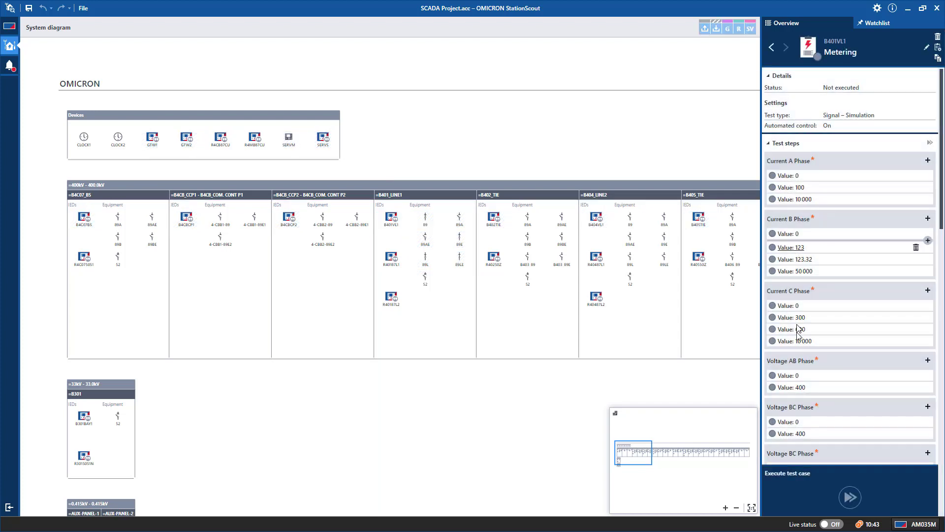
scroll(798, 329, "down", 5)
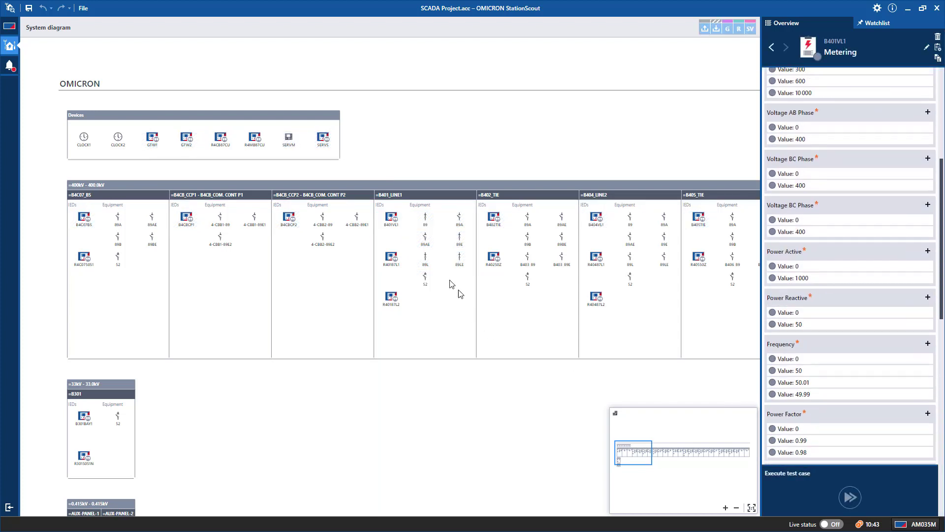
left_click(391, 218)
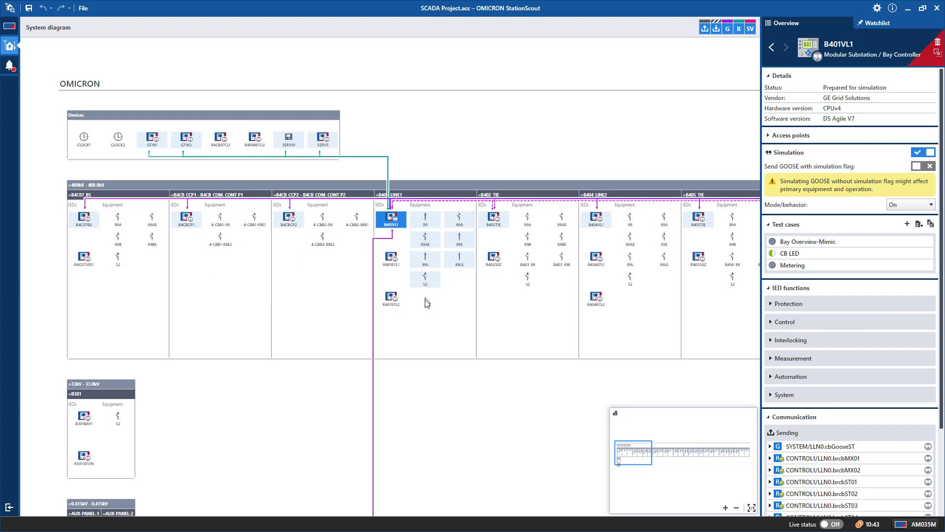
scroll(427, 303, "down", 2)
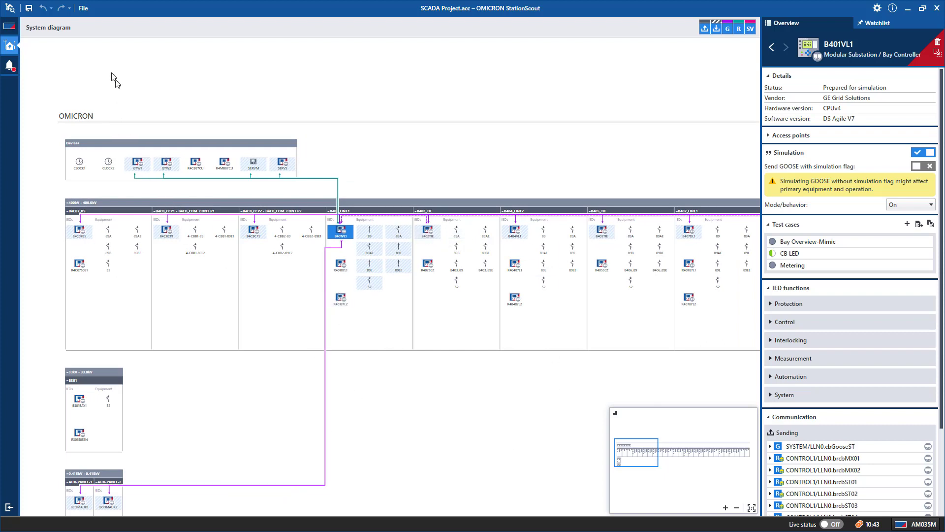
Start a new empty project, discarding changes to the SCADA project
left_click(82, 8)
left_click(109, 21)
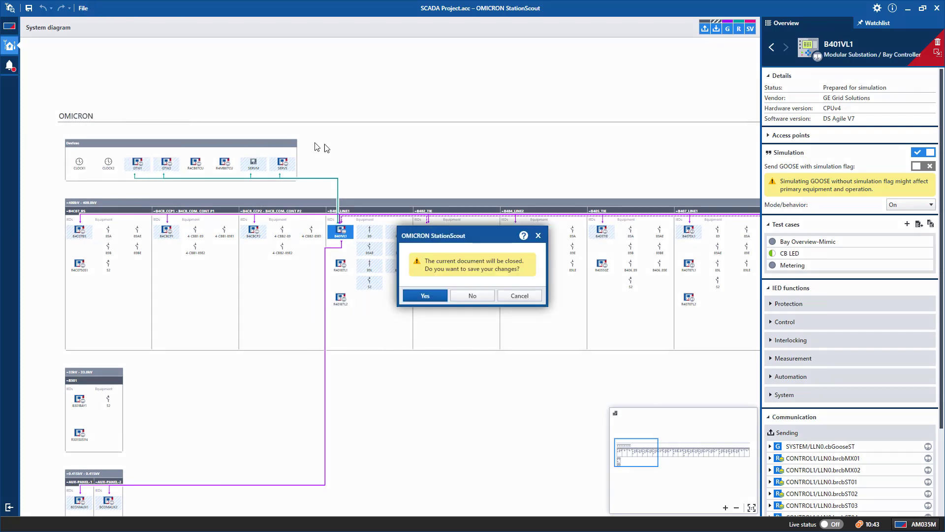
left_click(472, 295)
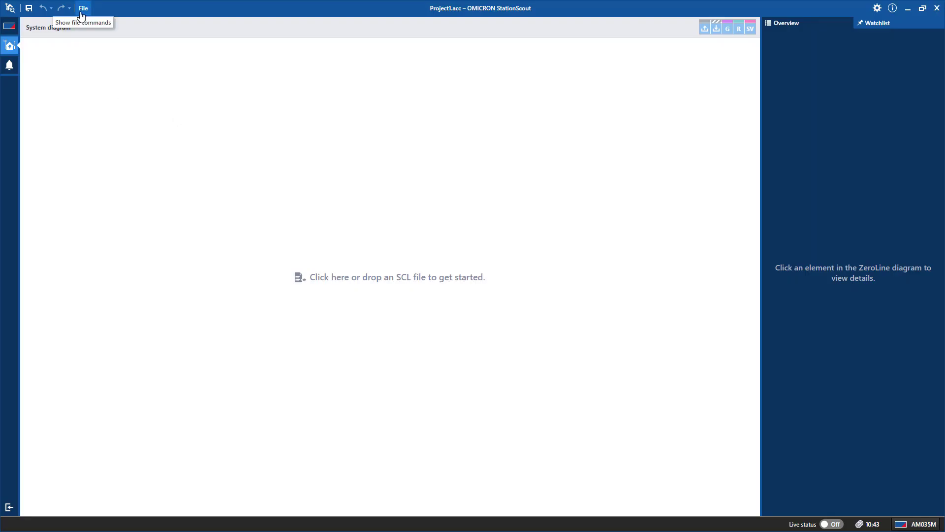
Choose OMICRON_PUC.SCD as the SCL file to import
left_click(82, 15)
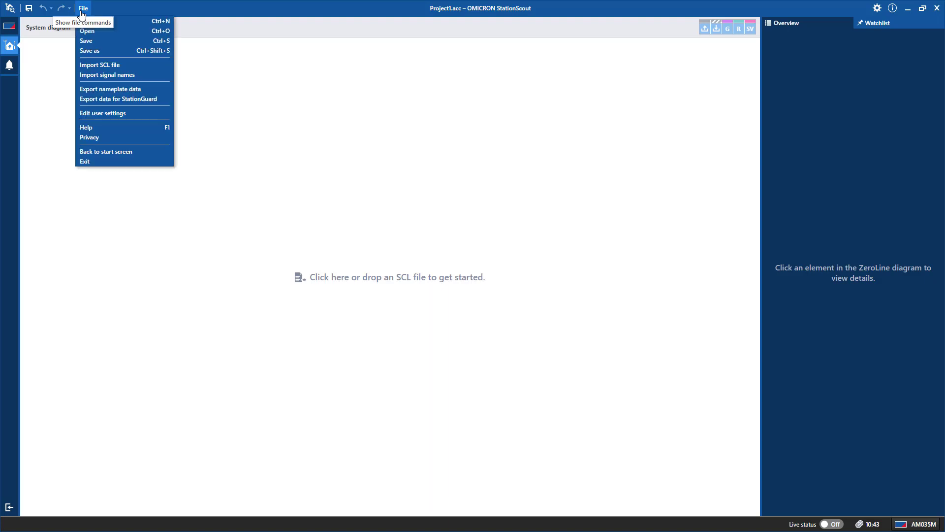
left_click(106, 67)
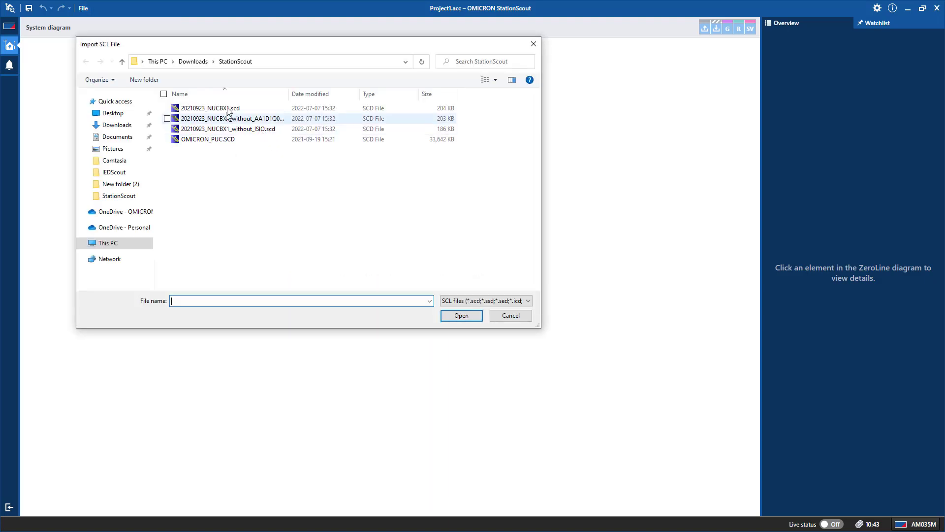
left_click(239, 139)
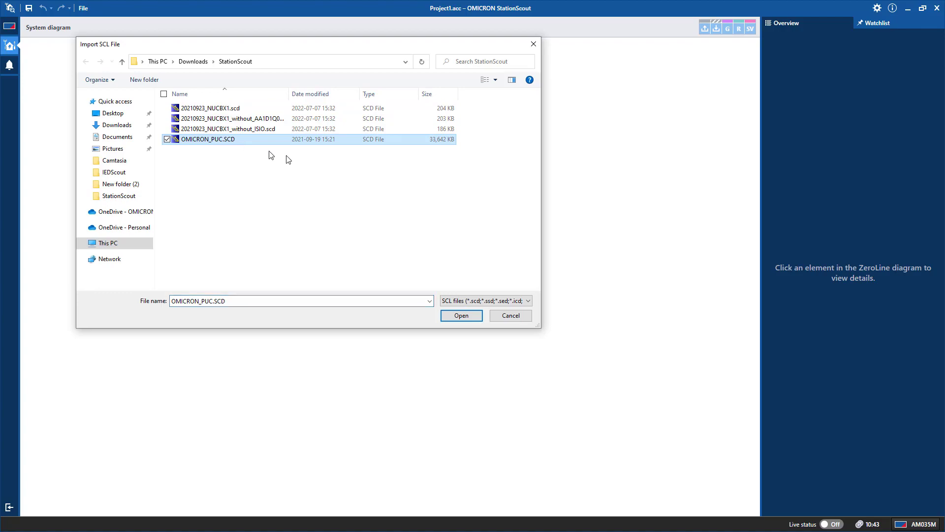
left_click(463, 315)
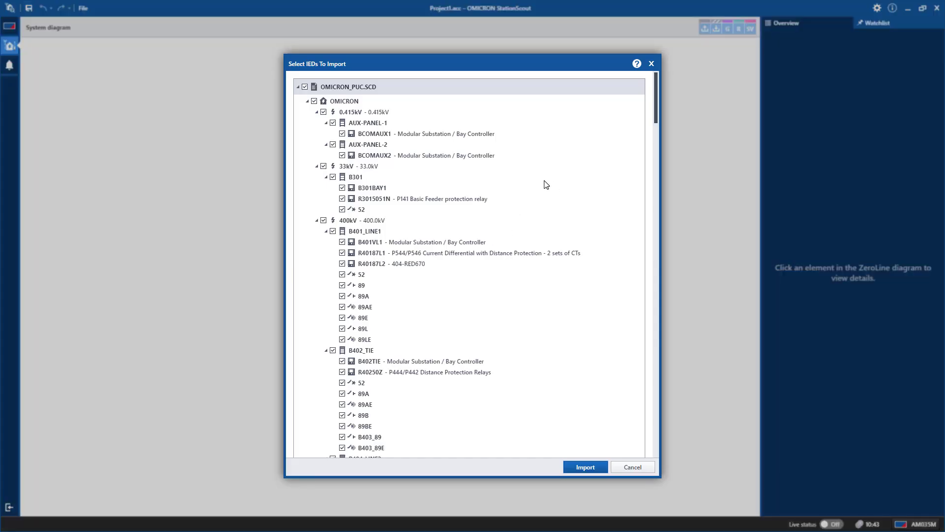
Review the IED tree with every IED checked and import them all
scroll(536, 194, "down", 1)
scroll(536, 194, "down", 8)
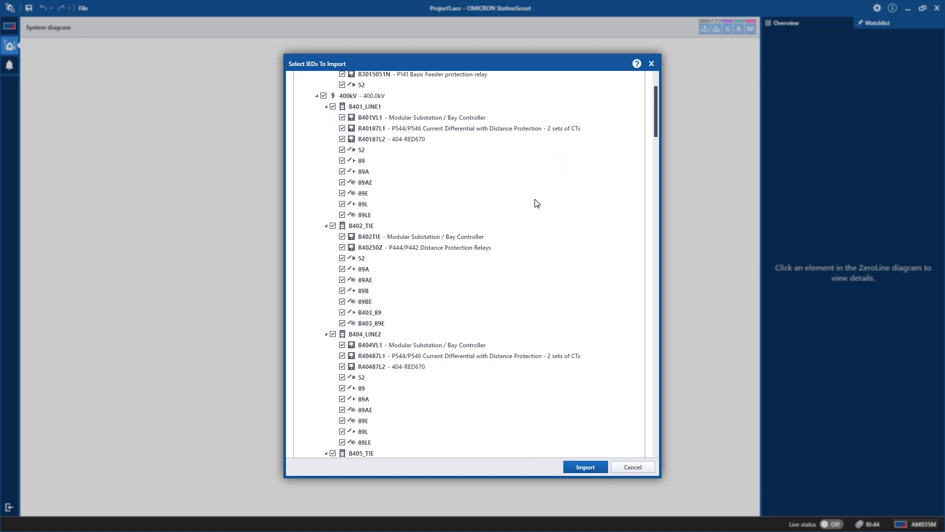
scroll(549, 261, "down", 5)
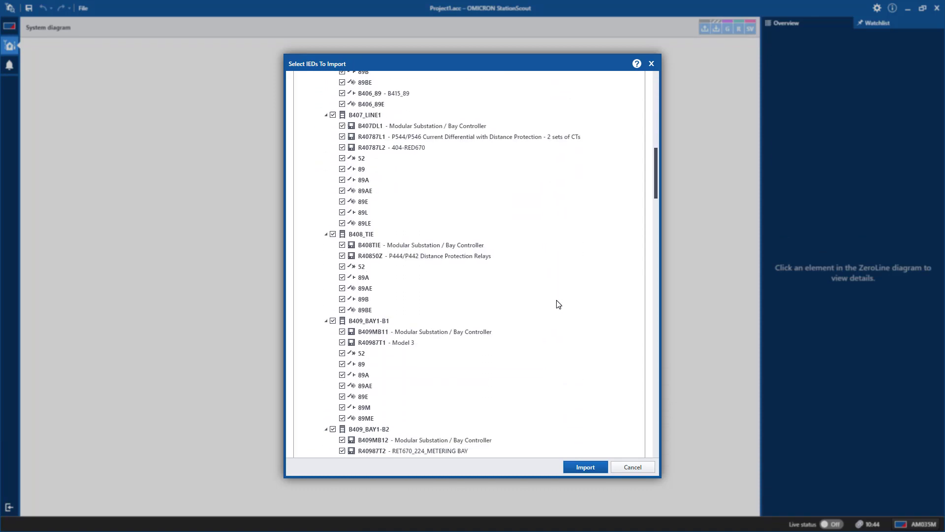
scroll(558, 304, "up", 7)
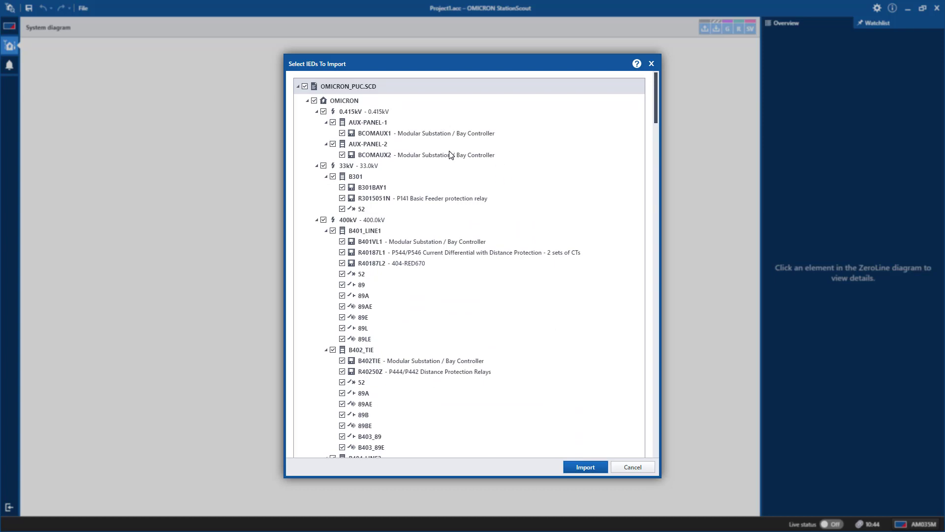
scroll(460, 183, "down", 10)
scroll(488, 199, "down", 18)
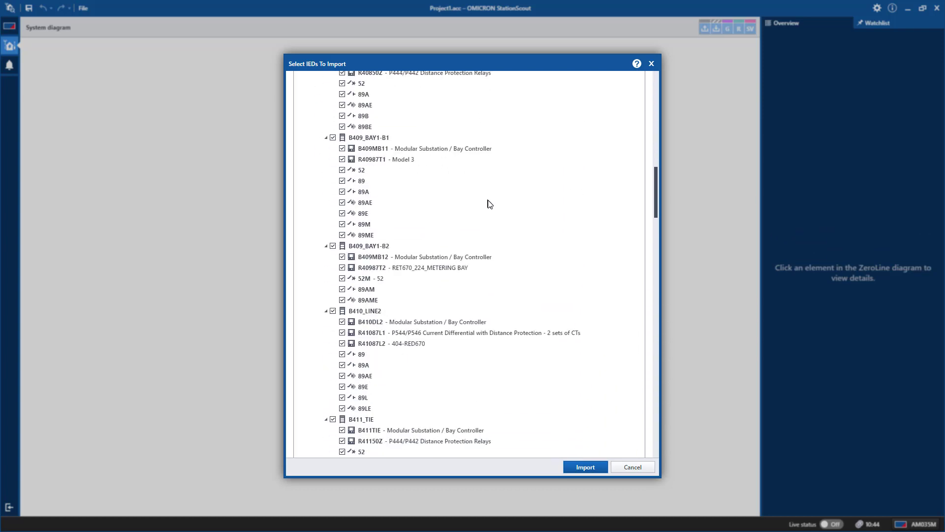
scroll(562, 272, "down", 3)
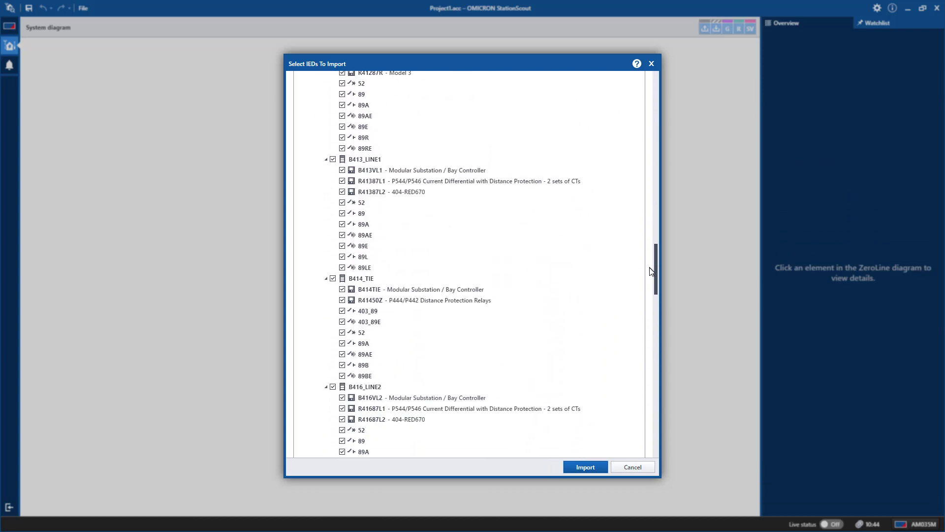
left_click_drag(652, 269, 642, 440)
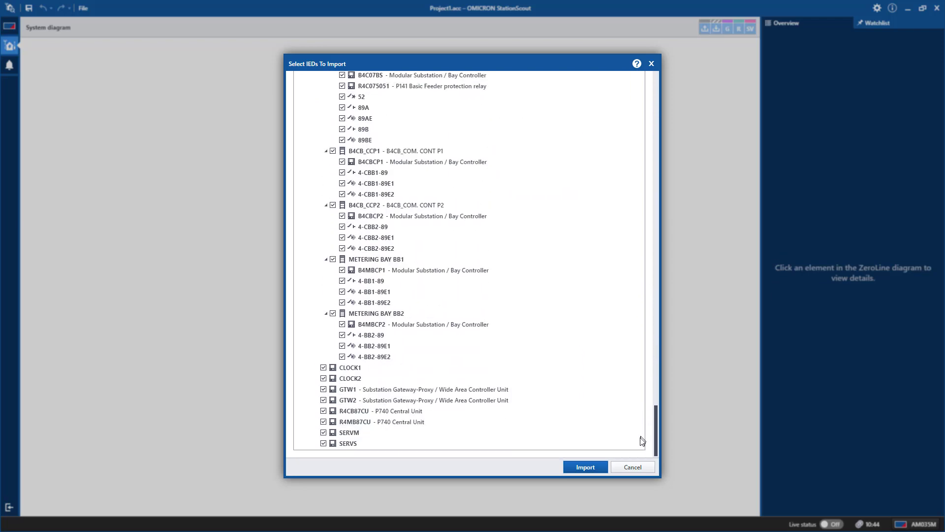
left_click(586, 468)
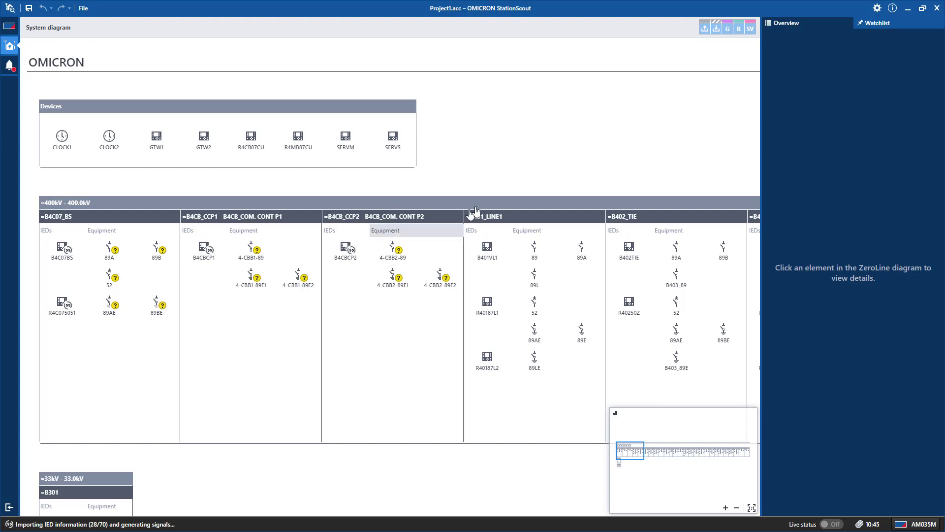
Zoom the system diagram out and back in to inspect the imported bays
scroll(516, 162, "down", 3)
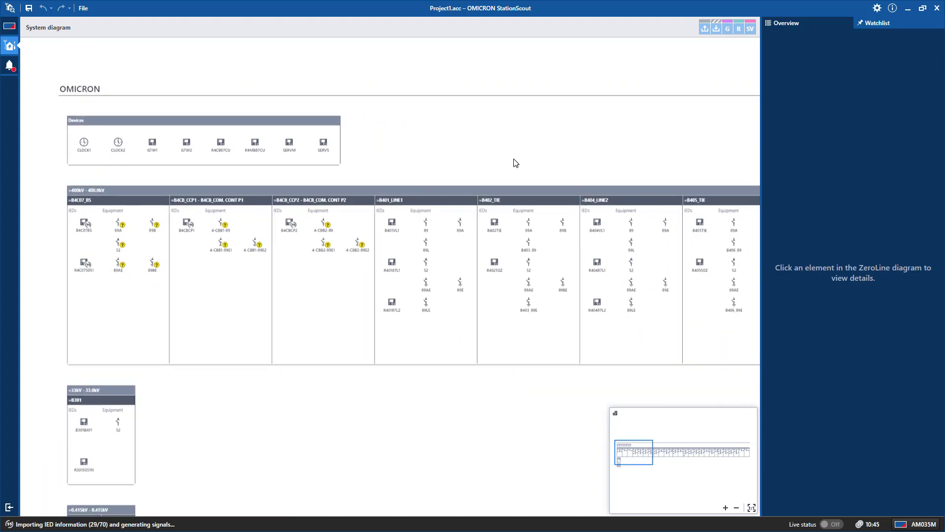
scroll(495, 288, "up", 2)
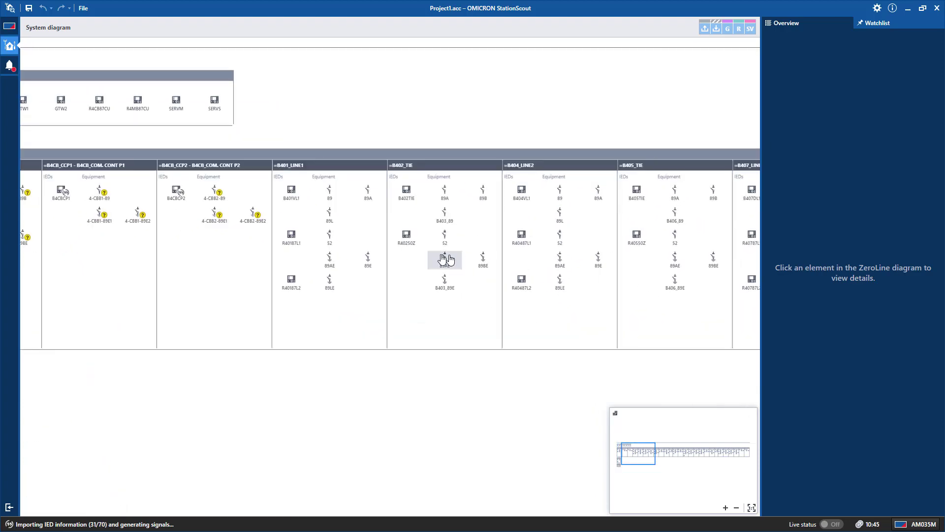
Inspect switch B403_89, then show breaker 52's communication signals in bay B402_TIE
left_click(446, 215)
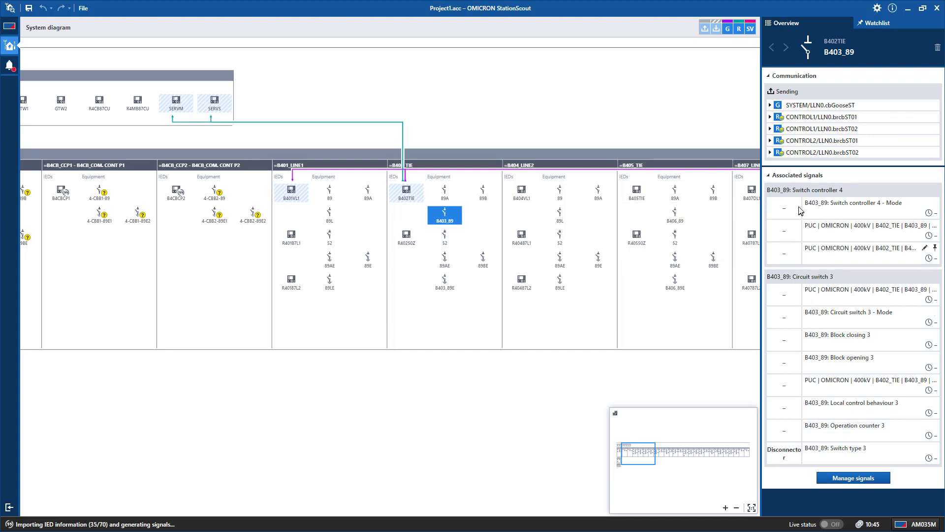
mouse_move(791, 204)
left_click(445, 240)
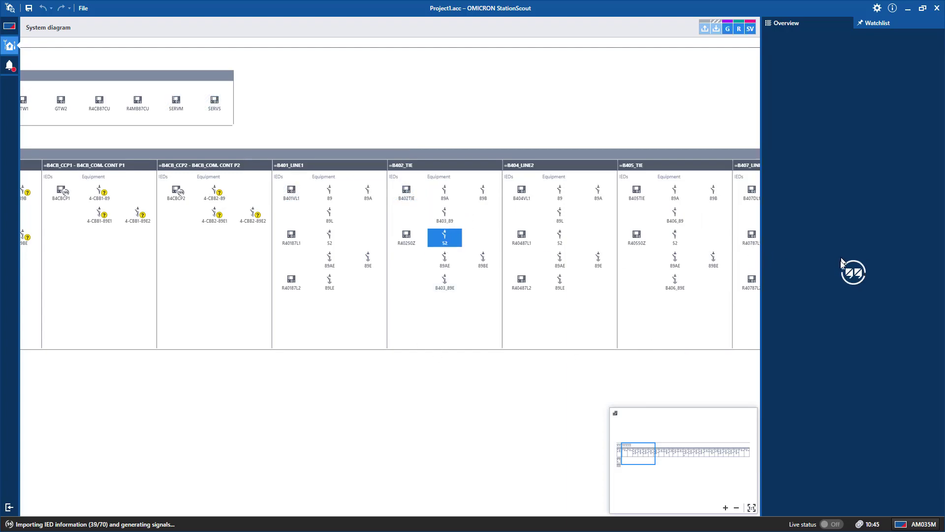
scroll(806, 374, "down", 10)
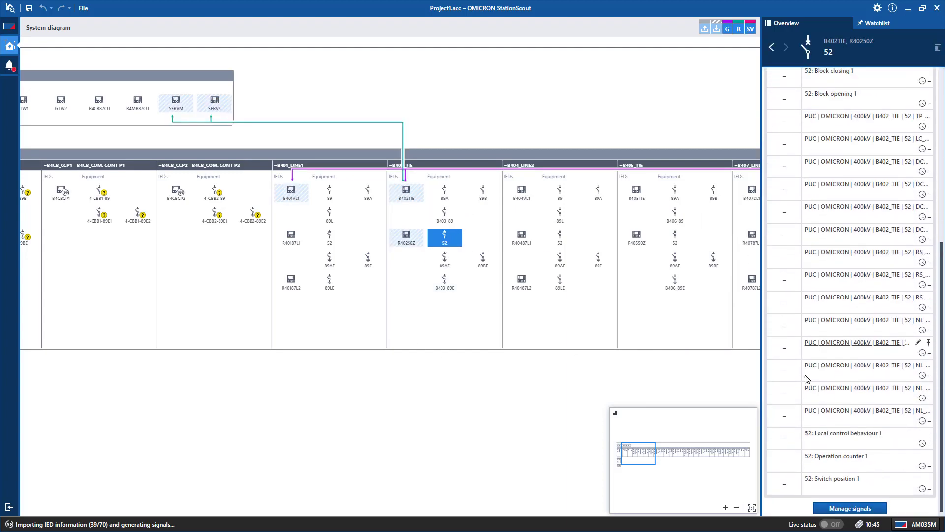
scroll(805, 375, "up", 5)
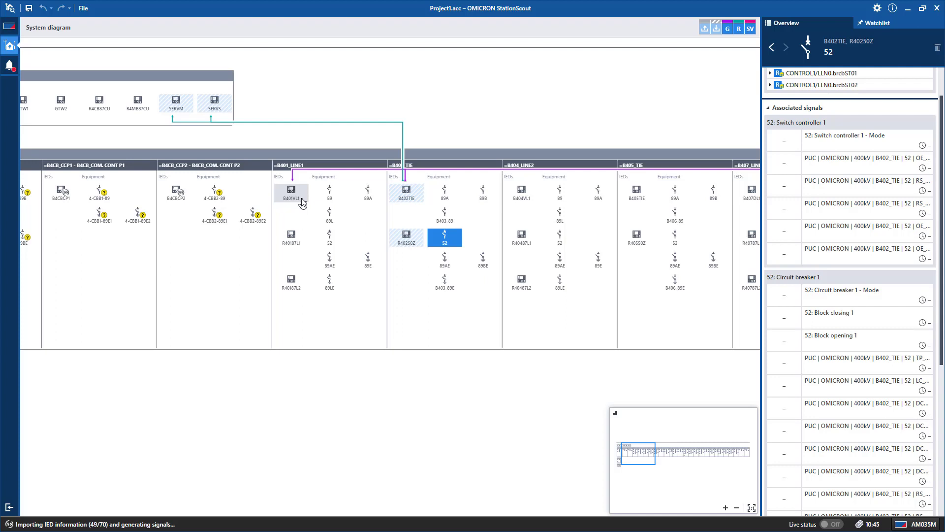
scroll(779, 247, "up", 2)
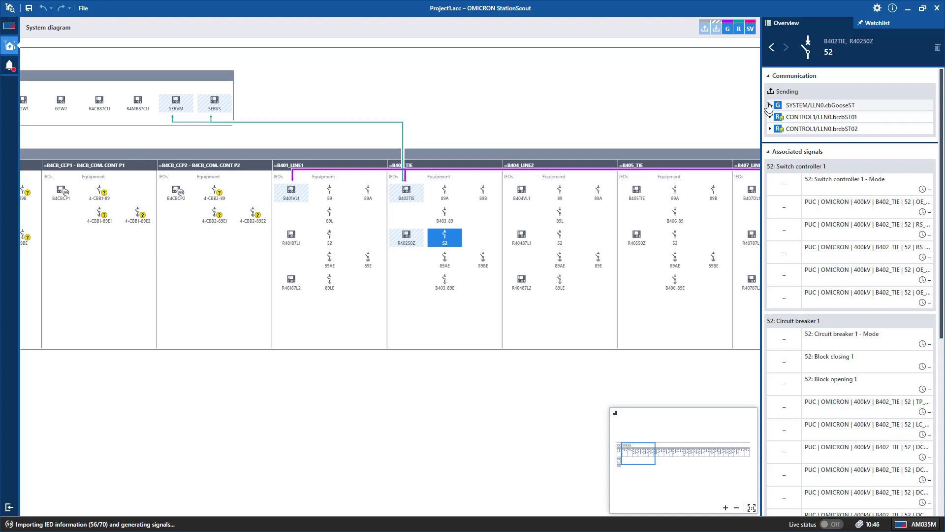
Expand cbGooseST, brcbST01 and brcbST02 to list their receiving IEDs, then zoom out
left_click(769, 105)
left_click(769, 106)
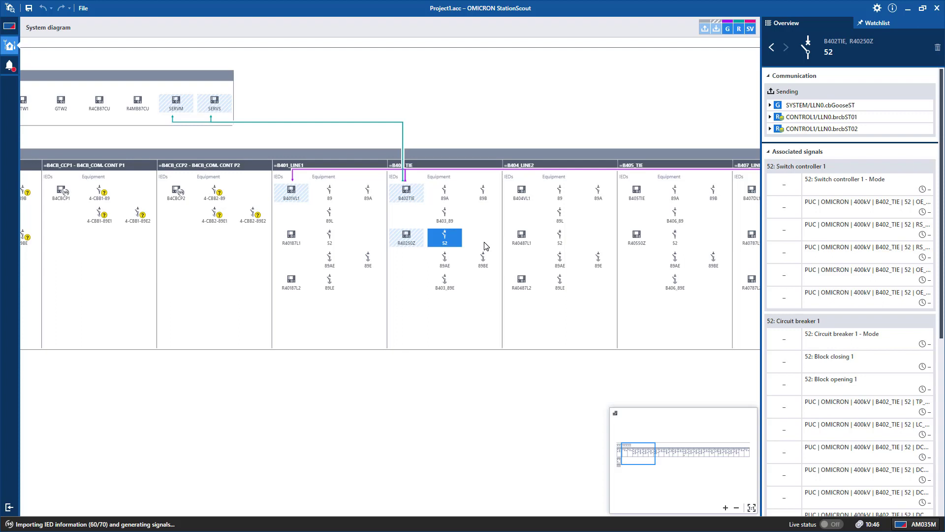
left_click(771, 118)
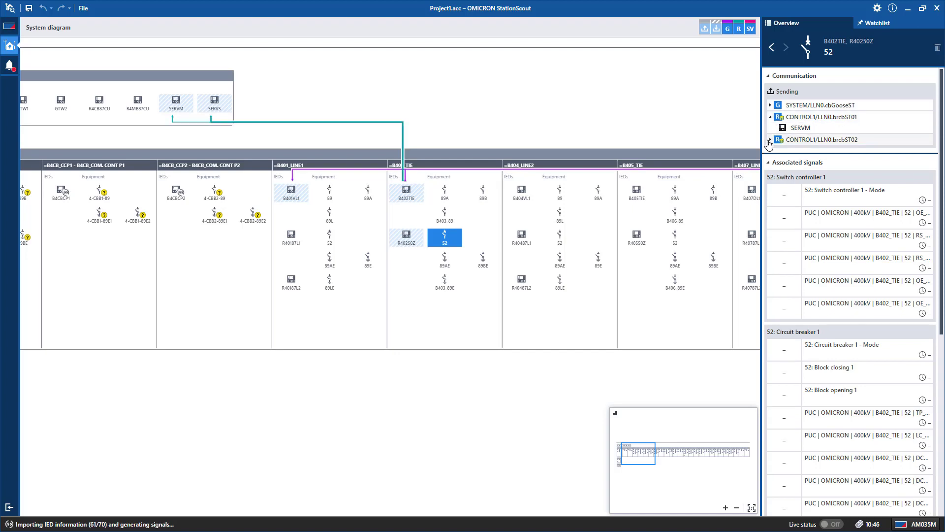
left_click(770, 140)
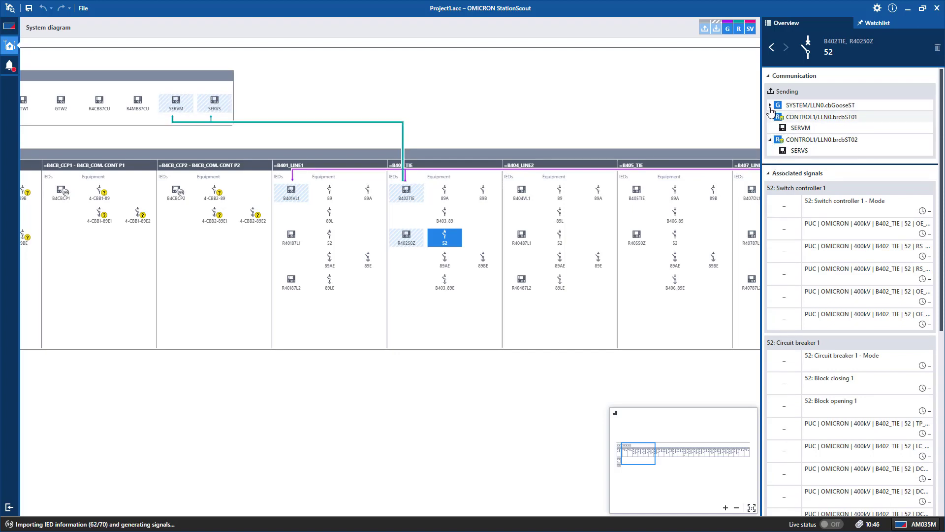
left_click(771, 106)
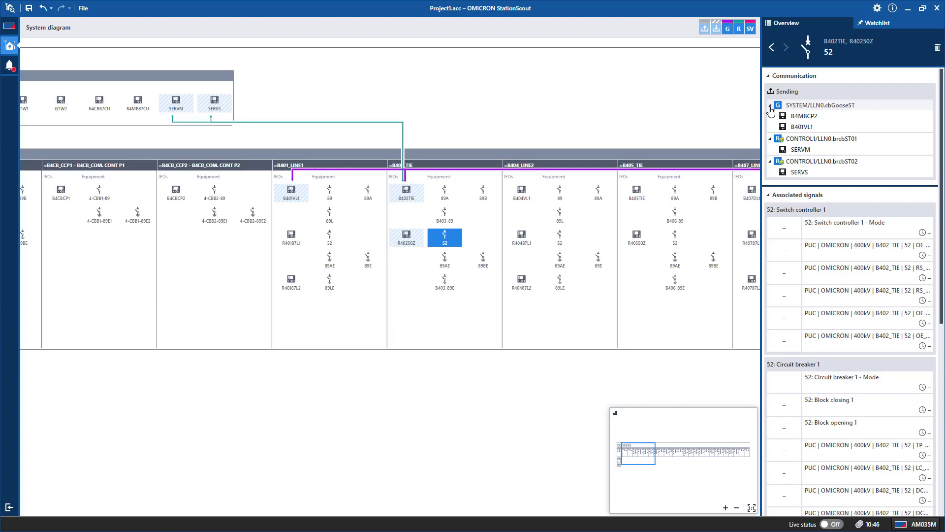
scroll(137, 364, "down", 2)
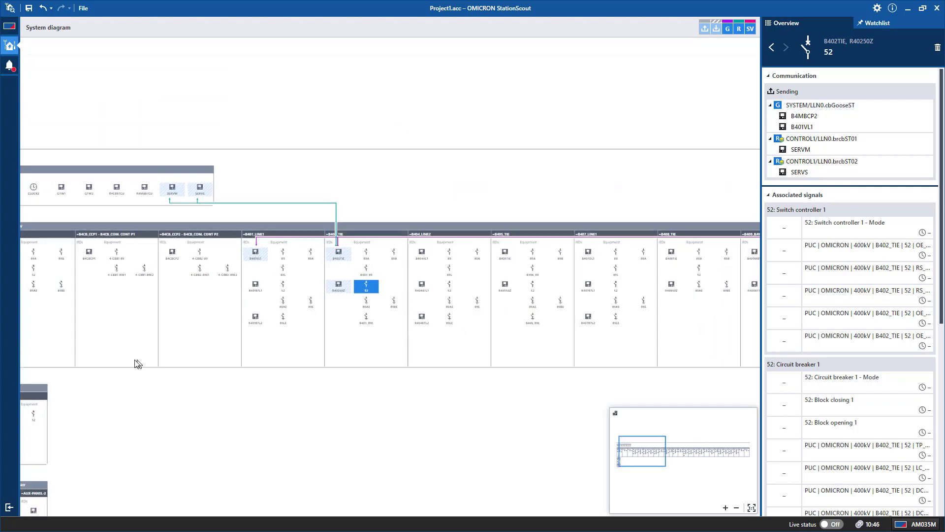
scroll(138, 431, "left", 2)
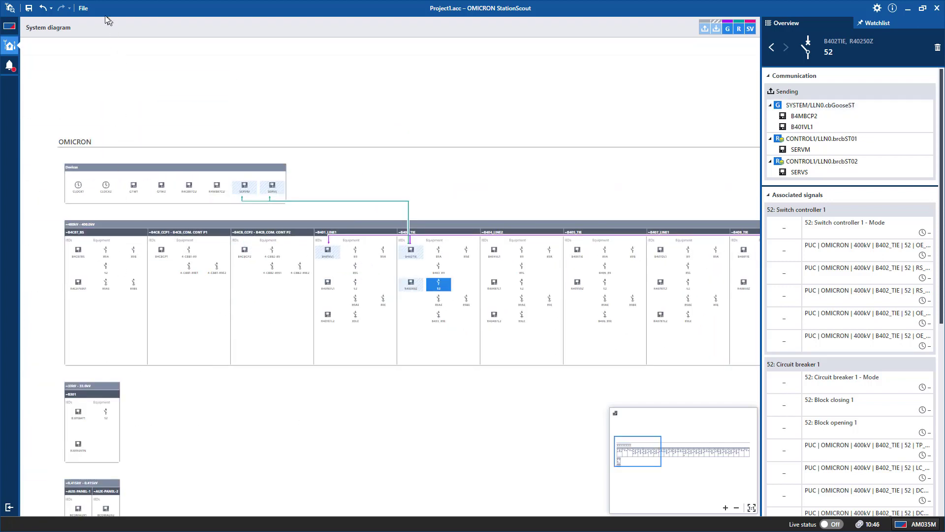
left_click(9, 65)
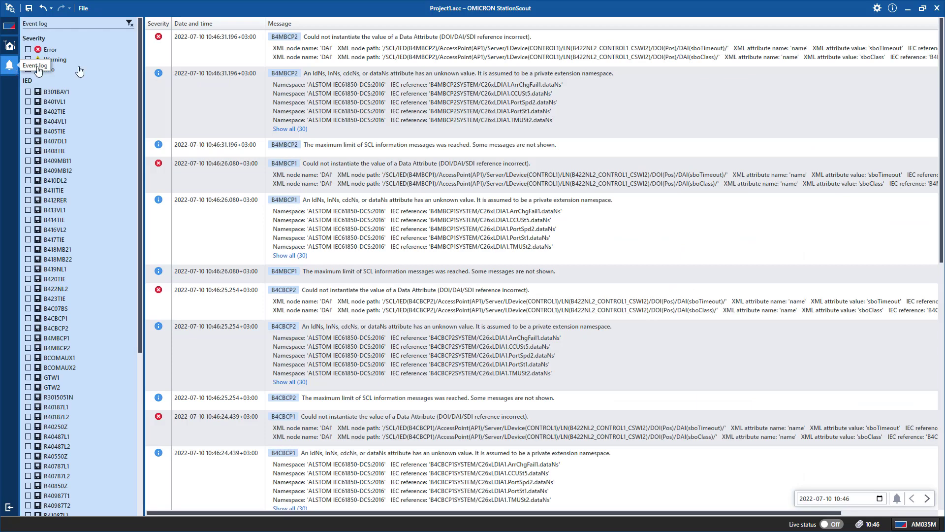
scroll(394, 319, "down", 10)
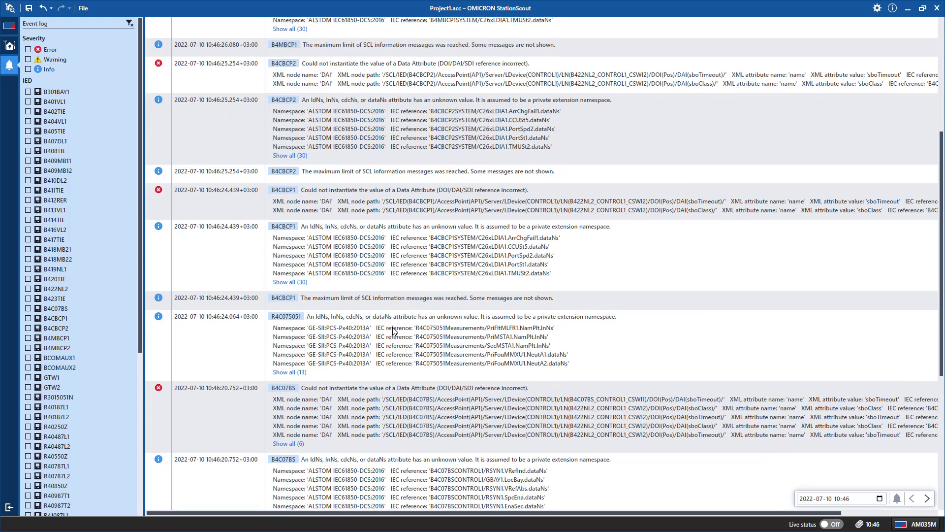
scroll(395, 319, "down", 1)
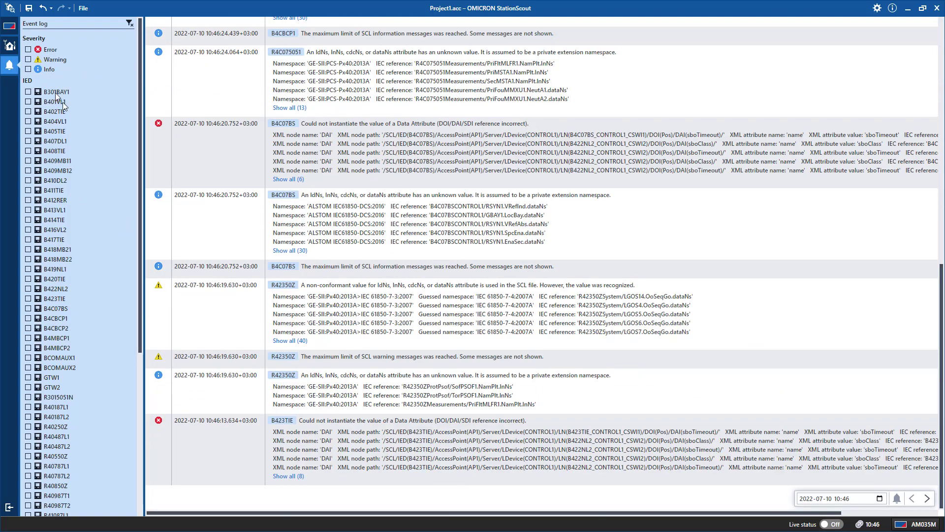
left_click(28, 49)
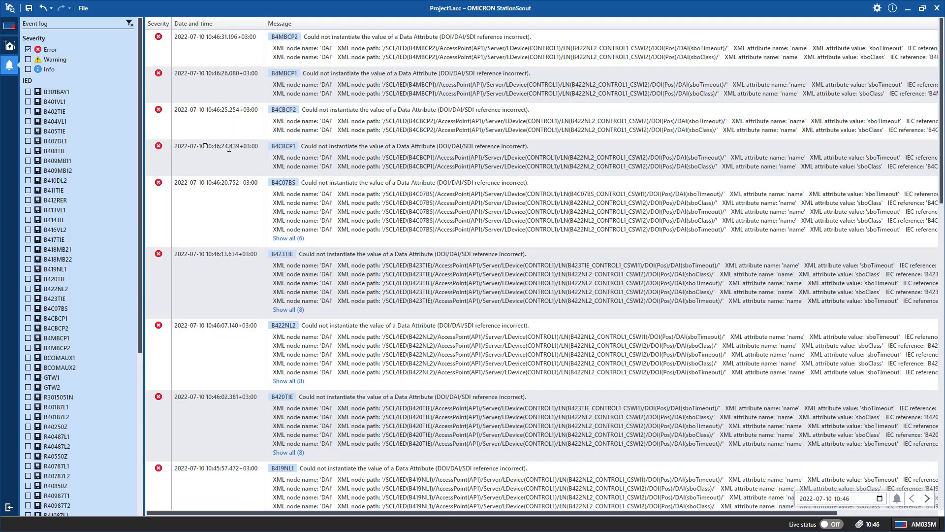
left_click(28, 49)
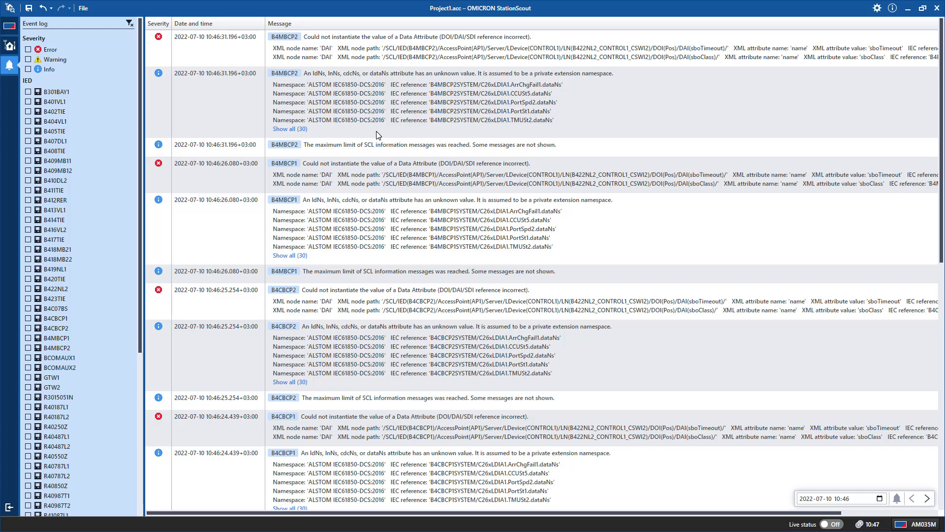
Return to the system diagram and show SERVM's details, a SystemHMI receiving from 67 devices
left_click(9, 44)
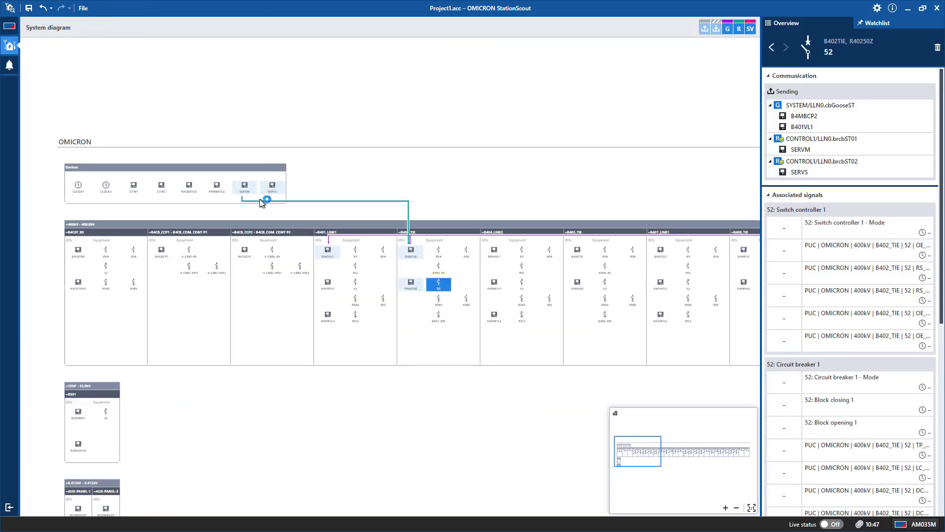
left_click(244, 188)
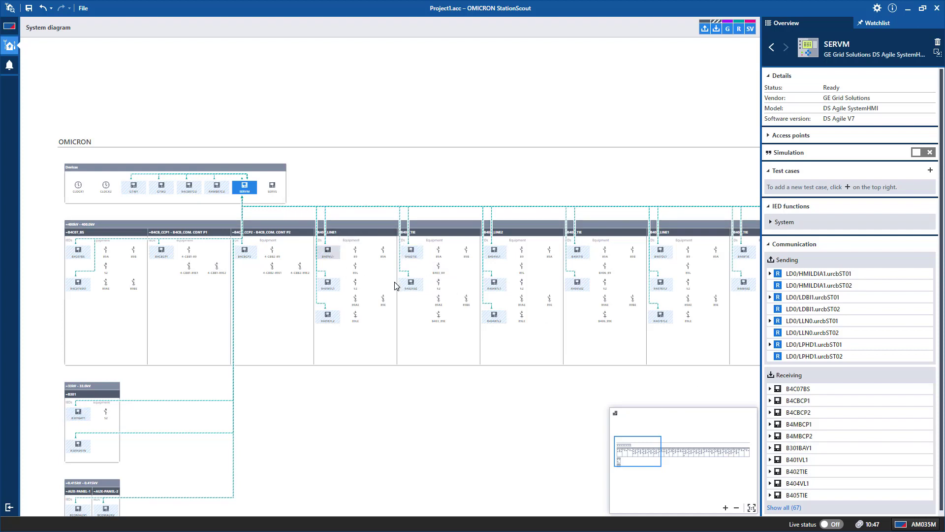
scroll(471, 202, "up", 3)
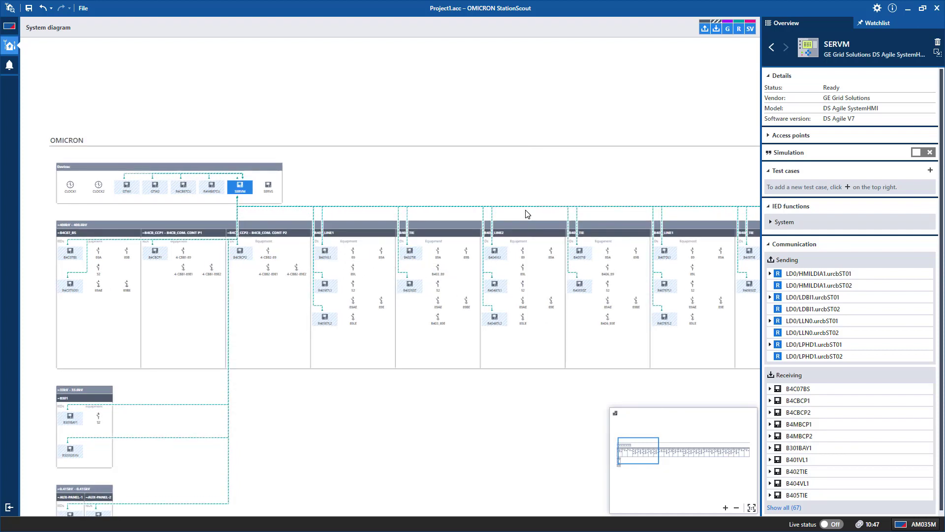
scroll(542, 207, "up", 1)
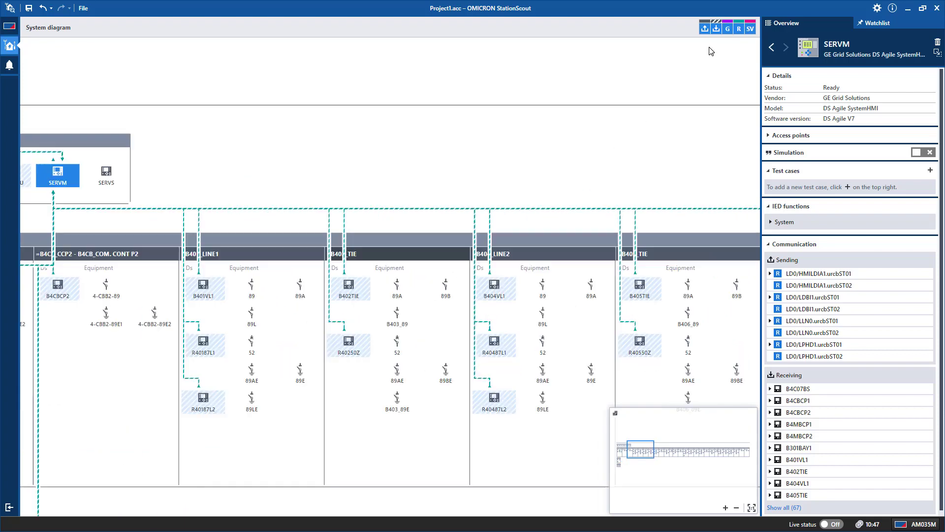
left_click_drag(306, 169, 388, 173)
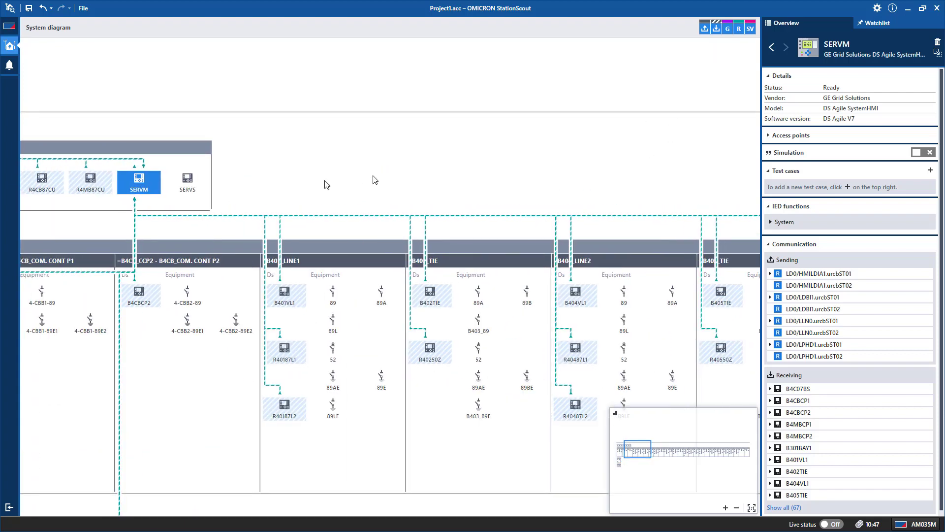
scroll(260, 195, "down", 4)
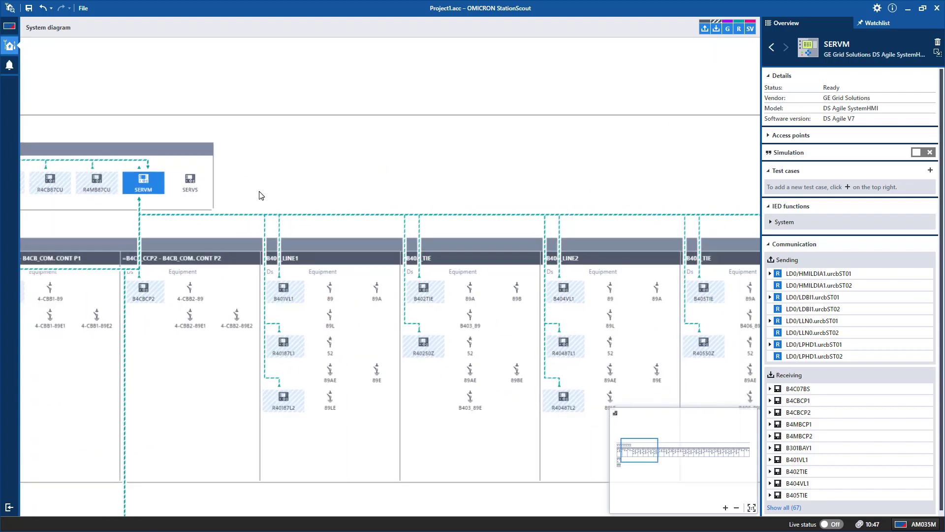
Check the GTW1 gateway's details, then select bay controller B404VL1
left_click(69, 192)
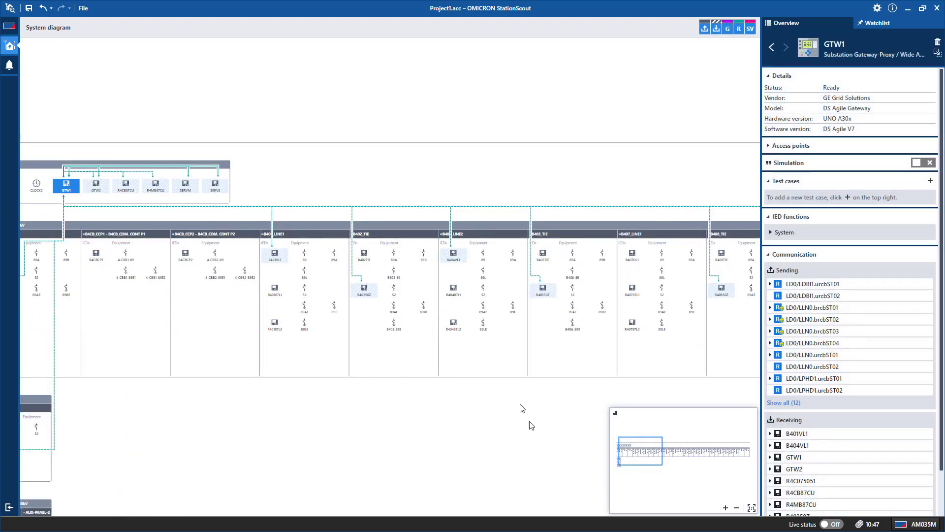
scroll(848, 452, "down", 2)
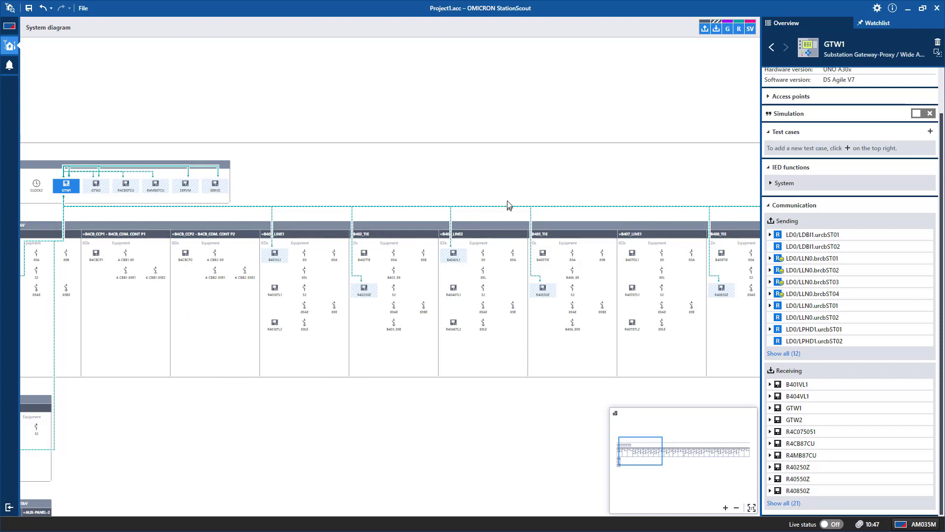
scroll(439, 168, "down", 2)
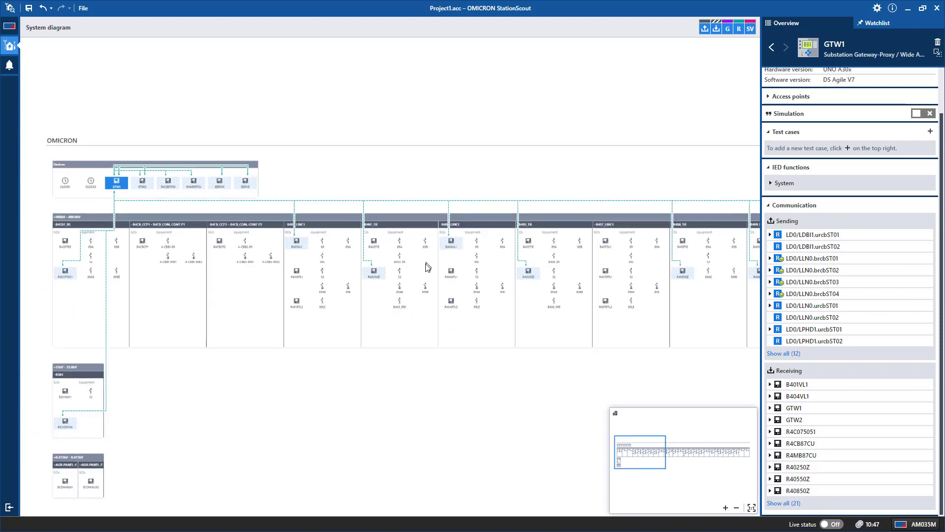
left_click(451, 242)
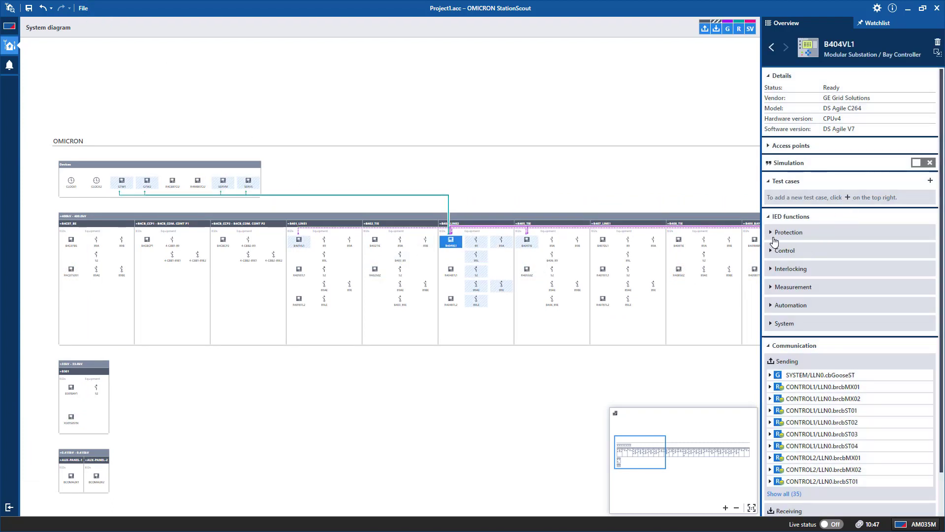
Expand and collapse B404VL1's Protection, Control, Measurement and Automation function lists
left_click(771, 232)
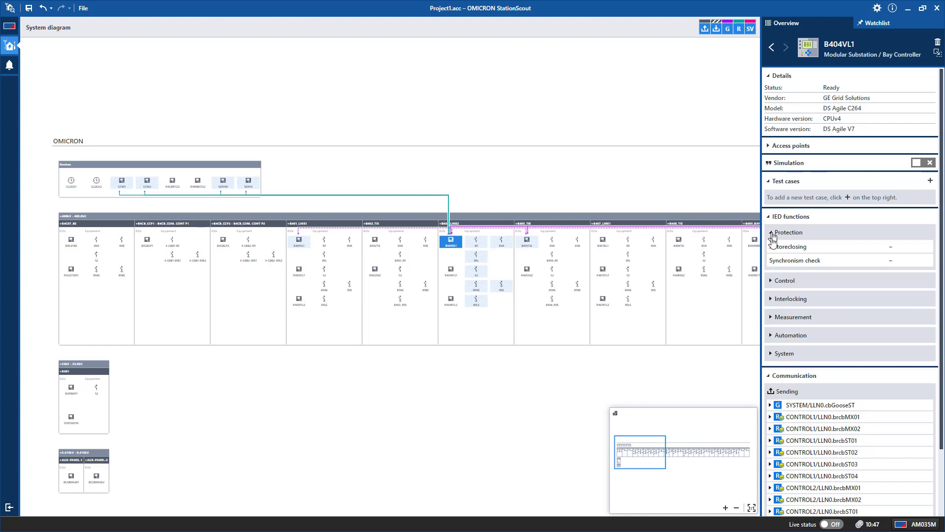
left_click(773, 281)
scroll(778, 305, "down", 1)
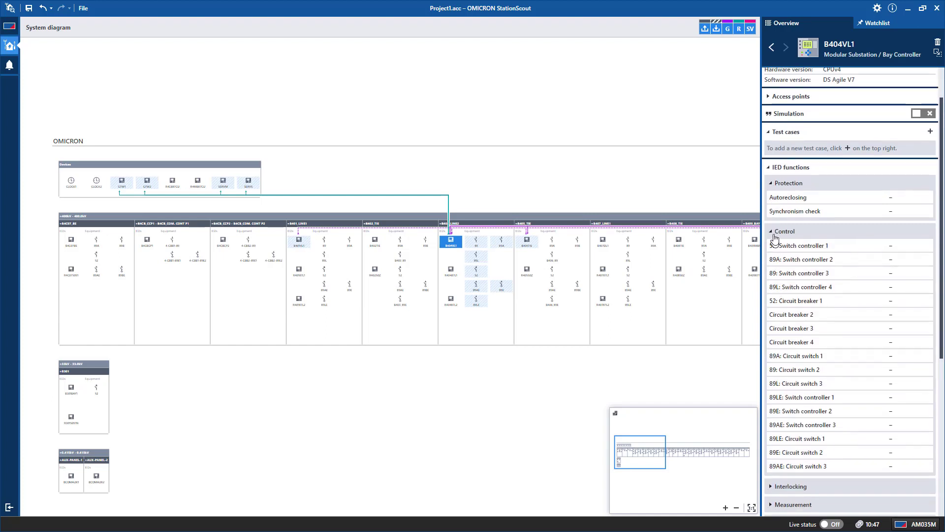
left_click(772, 232)
left_click(770, 183)
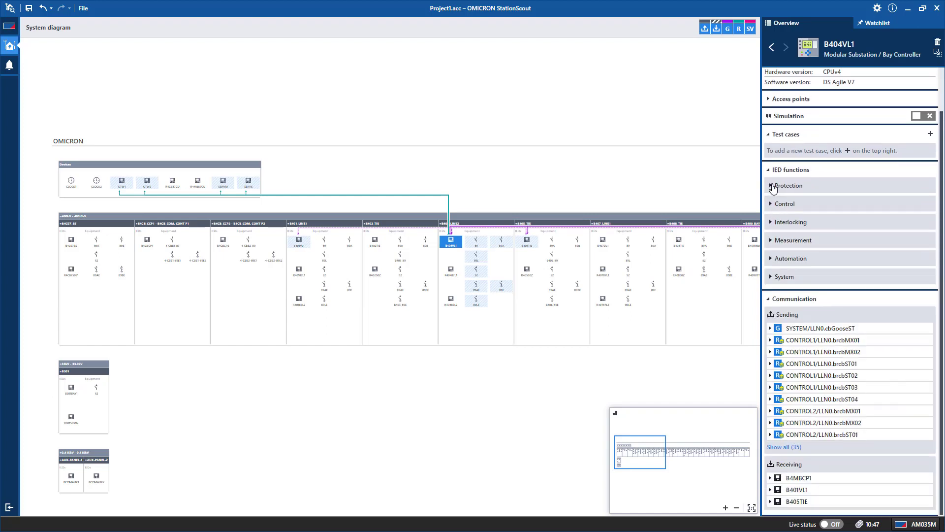
left_click(771, 241)
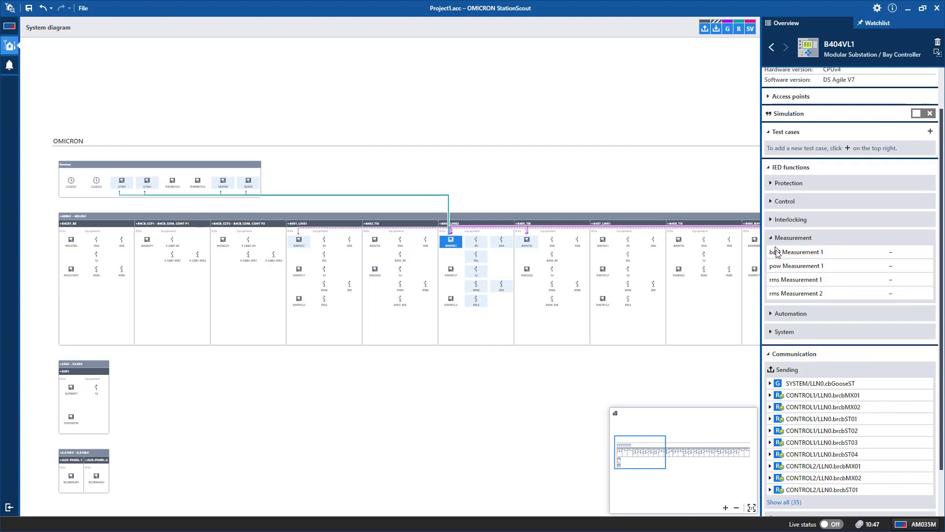
left_click(772, 238)
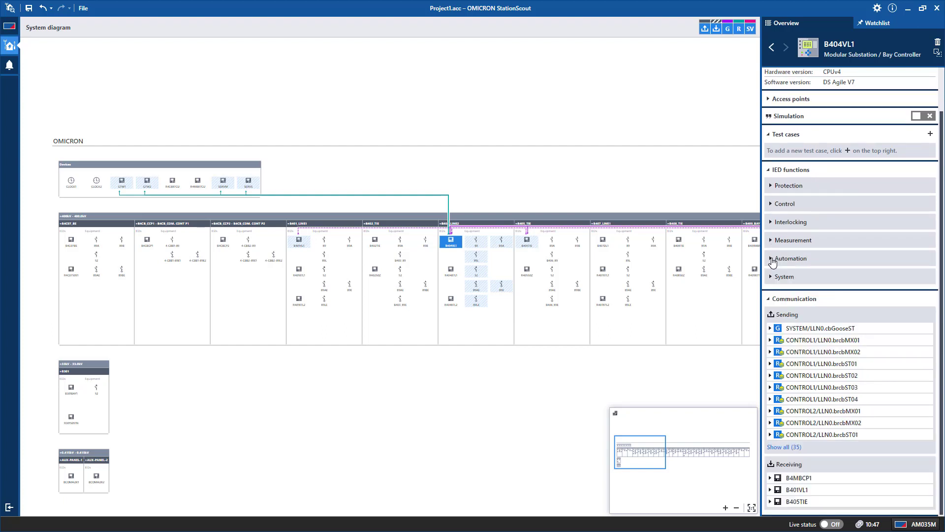
left_click(772, 259)
left_click(771, 253)
Export the nameplate data, renaming the file from Project1 to St.csv
left_click(83, 8)
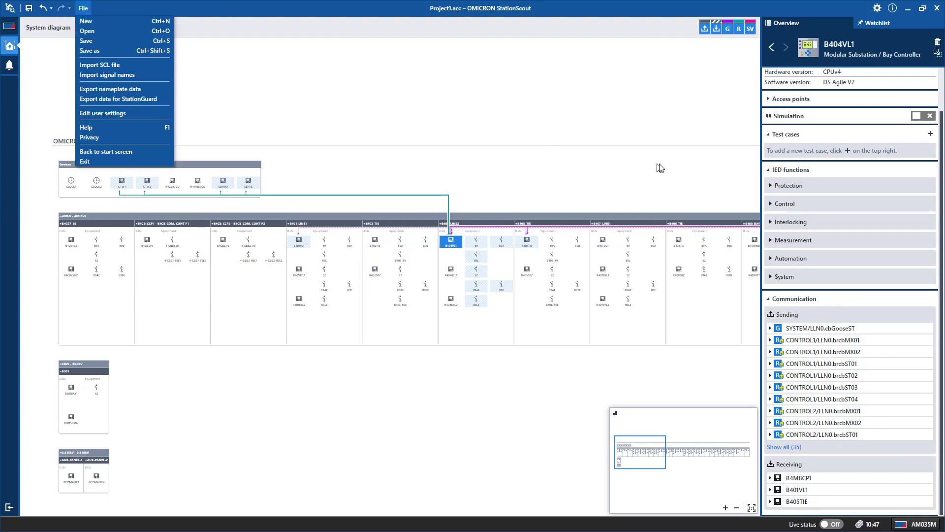
scroll(733, 153, "up", 3)
scroll(207, 117, "down", 3)
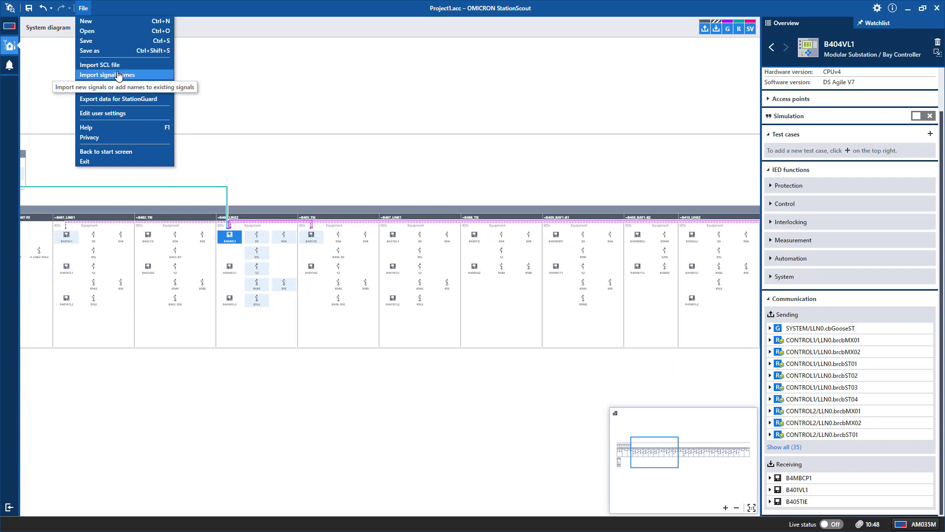
left_click(117, 91)
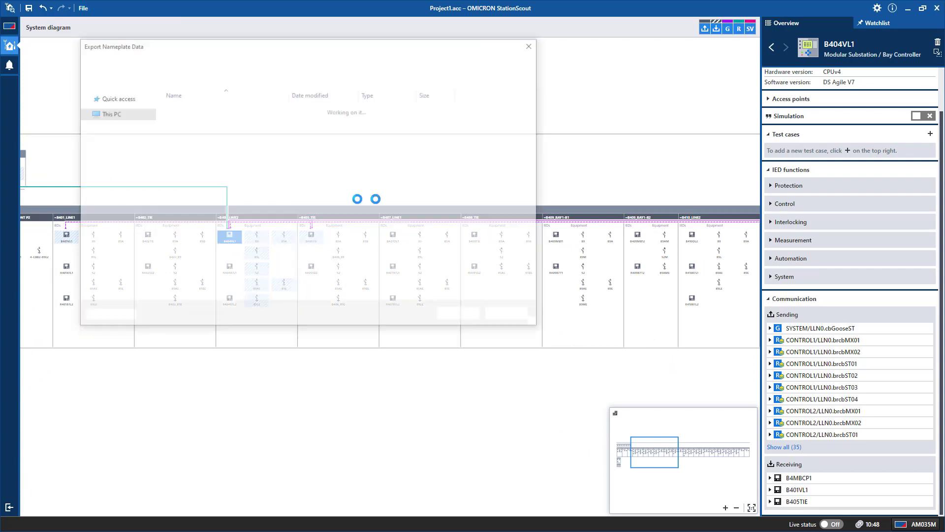
left_click(165, 281)
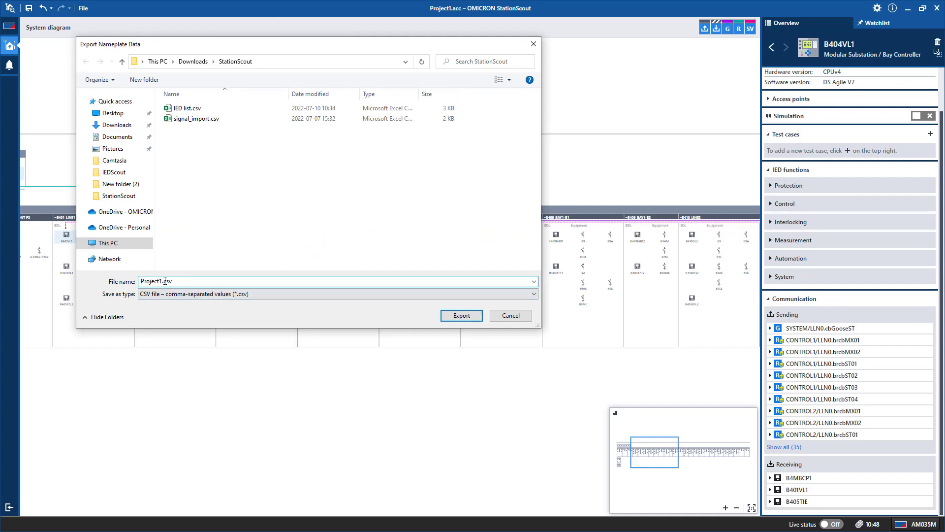
double_click(162, 281)
type("Stationscout p")
key("Return")
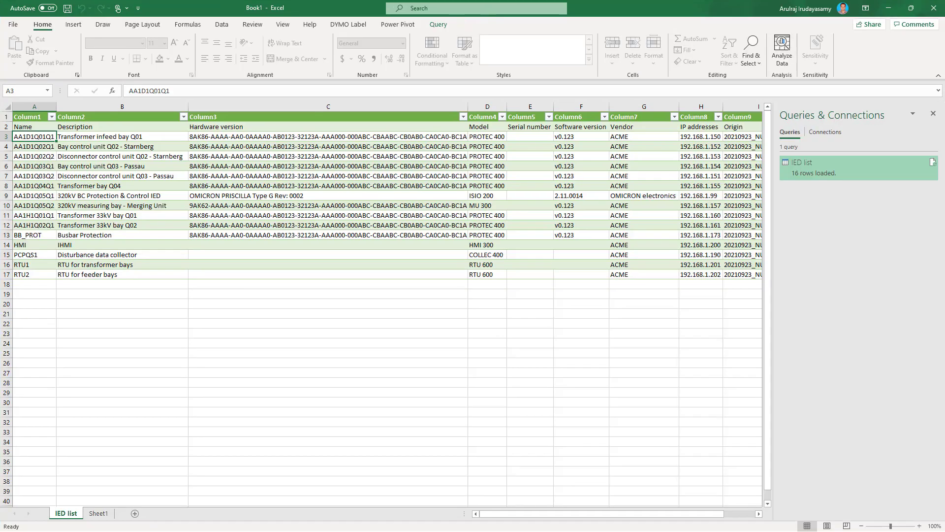
Import Stationscout project offline.csv via Data > From Text/CSV to show its comma-delimited preview
left_click(14, 25)
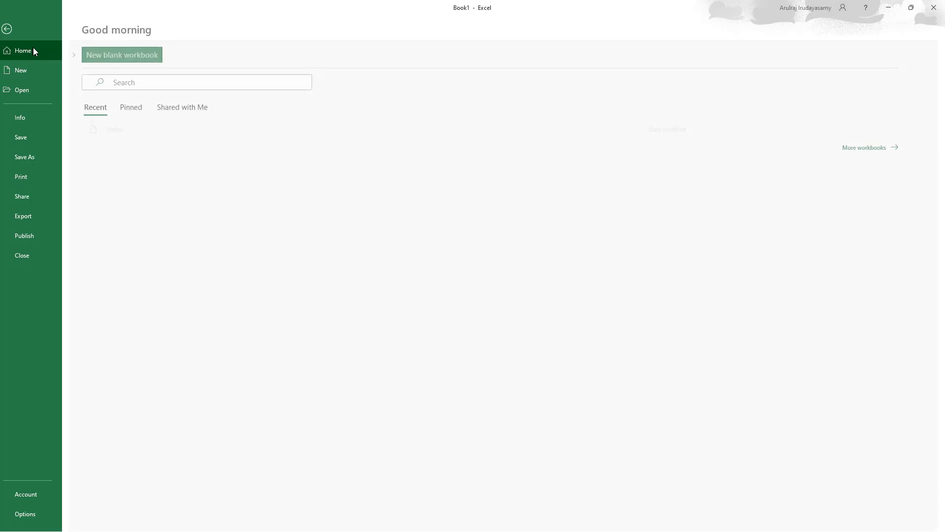
key("Escape")
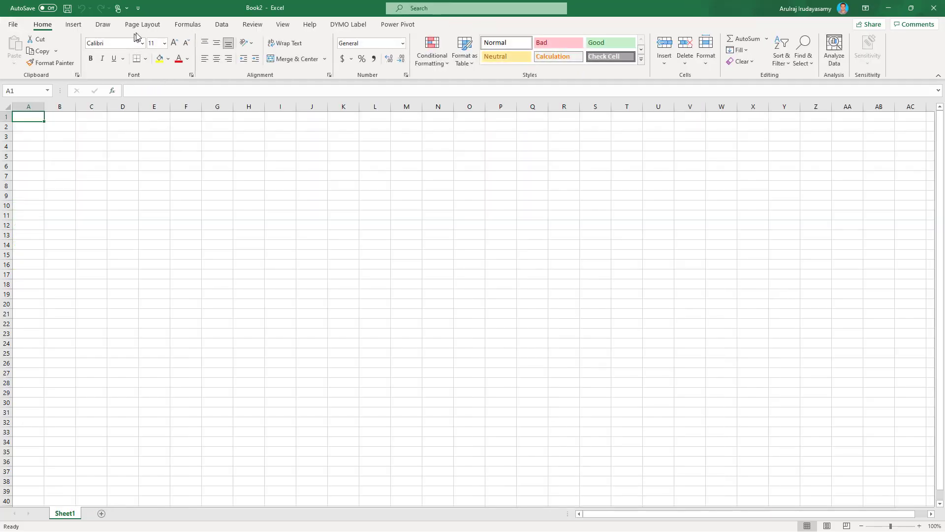
left_click(223, 25)
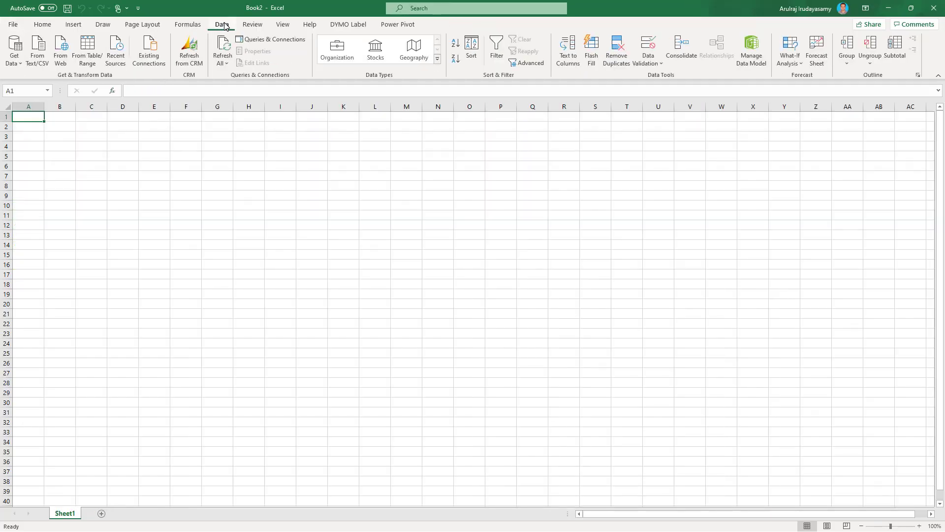
left_click(43, 49)
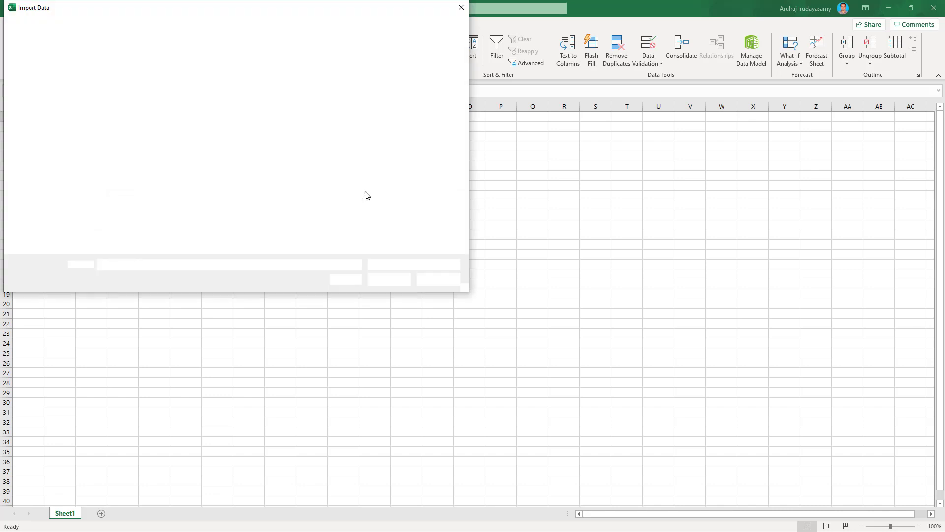
left_click(173, 103)
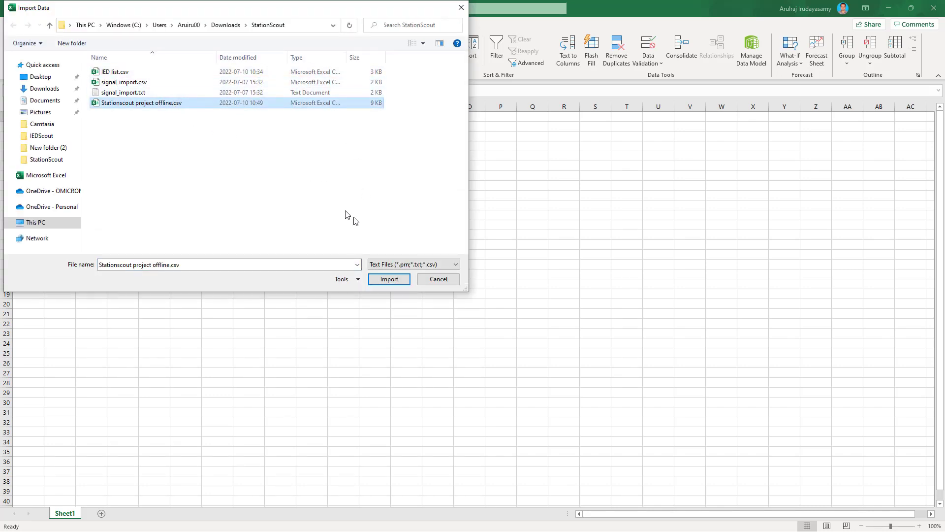
left_click(389, 279)
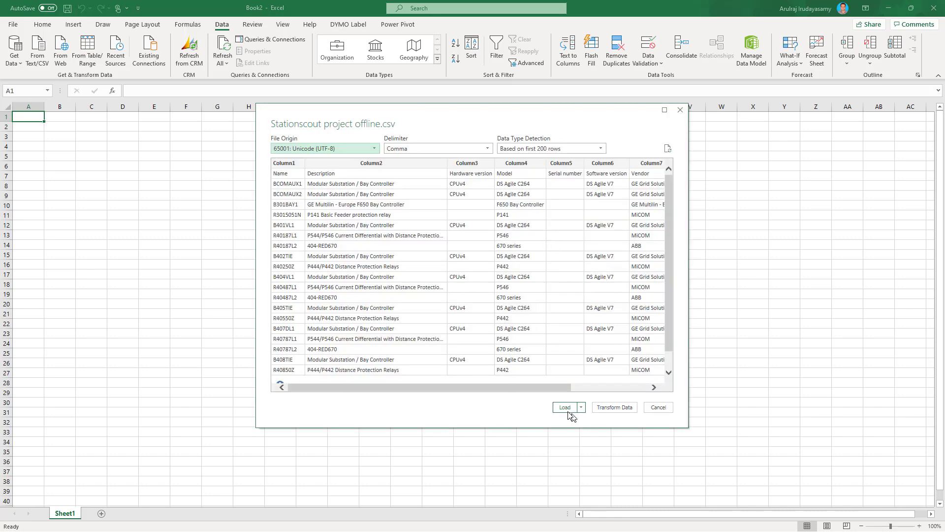
Load the CSV into Book2 as a table and review rows near RET670_224_METERING BAY
left_click(565, 408)
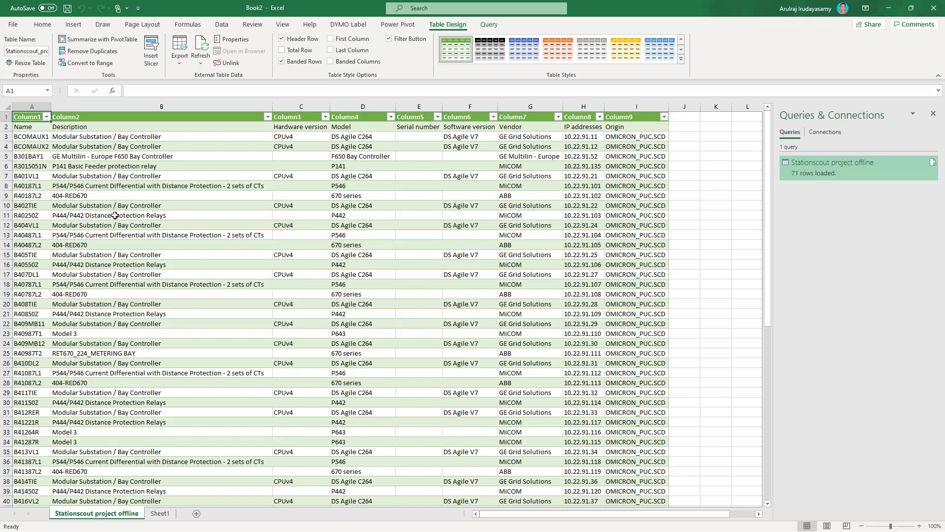
scroll(105, 442, "down", 3)
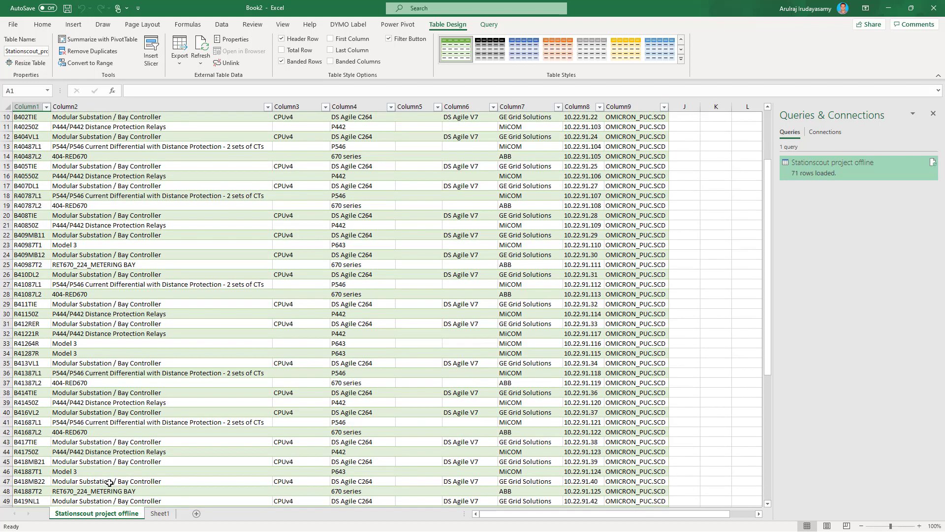
scroll(109, 483, "down", 1)
left_click(109, 463)
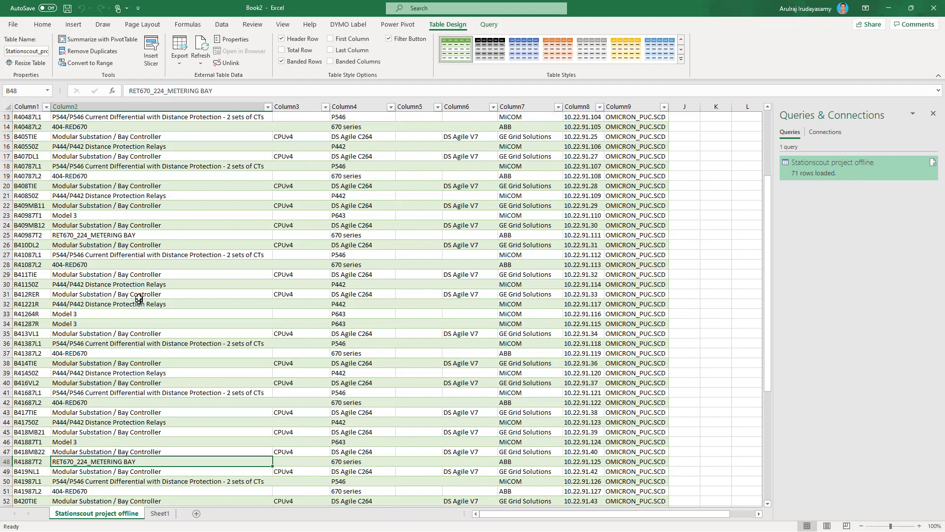
scroll(163, 397, "down", 1)
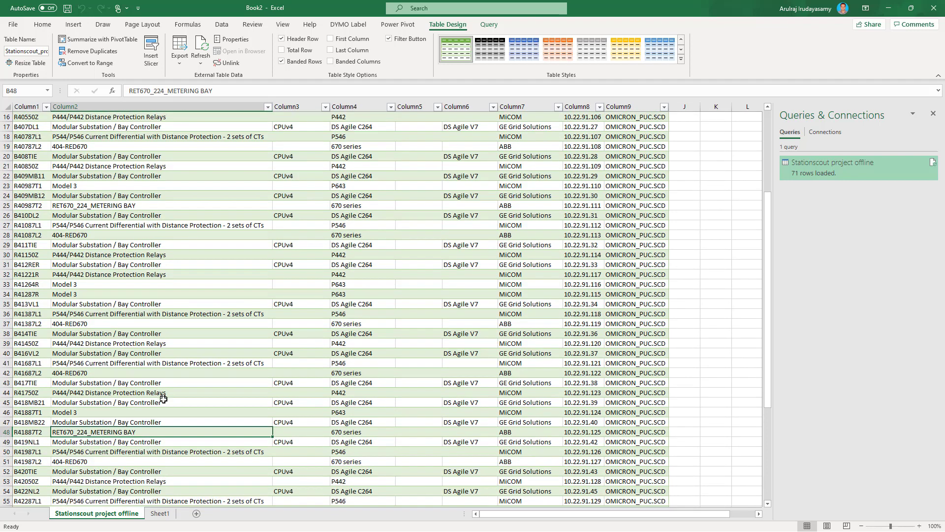
scroll(306, 177, "up", 5)
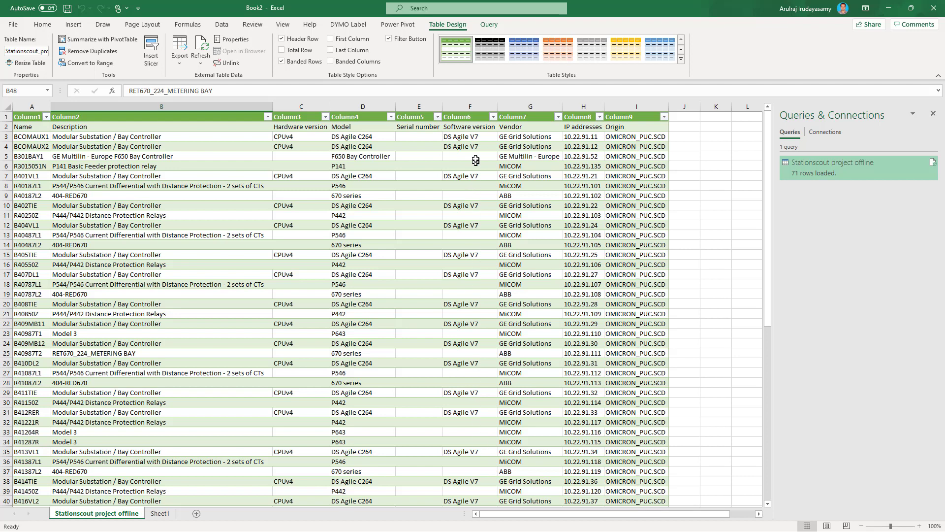
Check the table down to row 71 (SystemHMI, CLOCK1's empty vendor), then minimize Book2
scroll(535, 463, "down", 5)
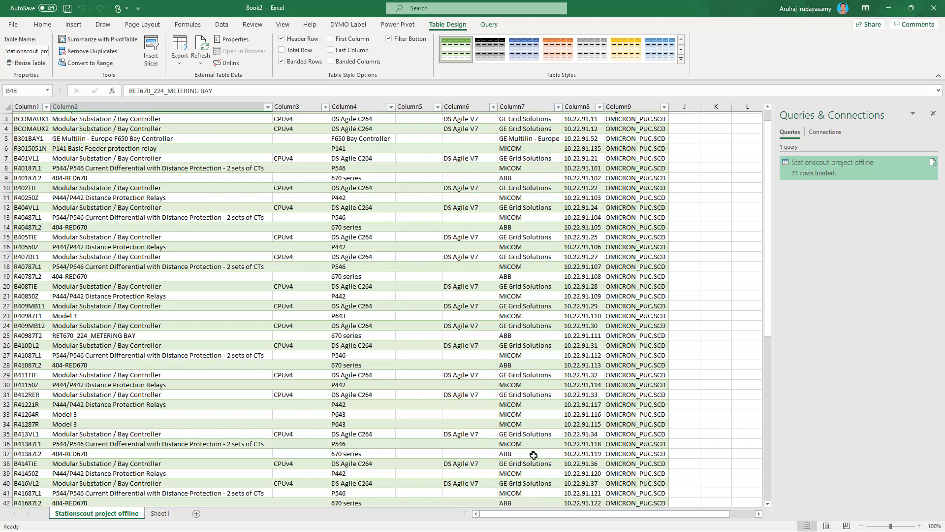
scroll(499, 363, "up", 5)
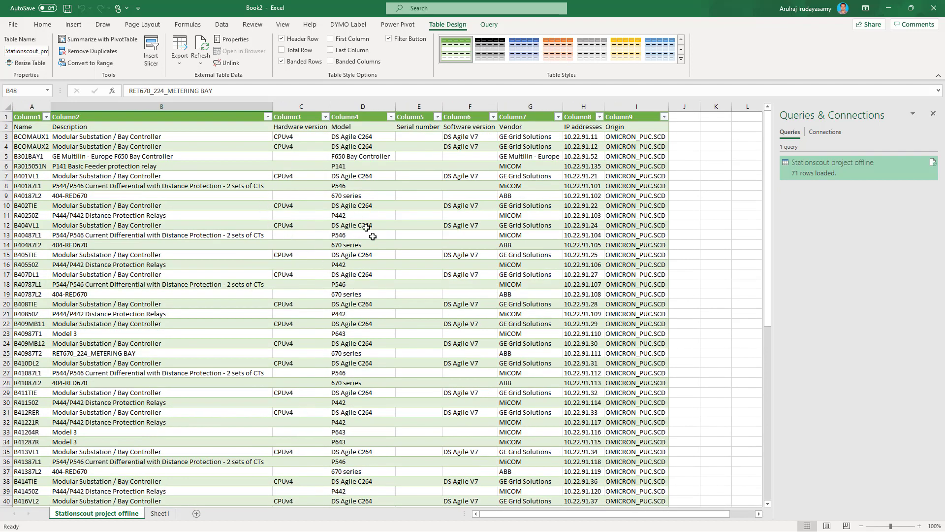
scroll(382, 266, "down", 6)
scroll(382, 294, "down", 3)
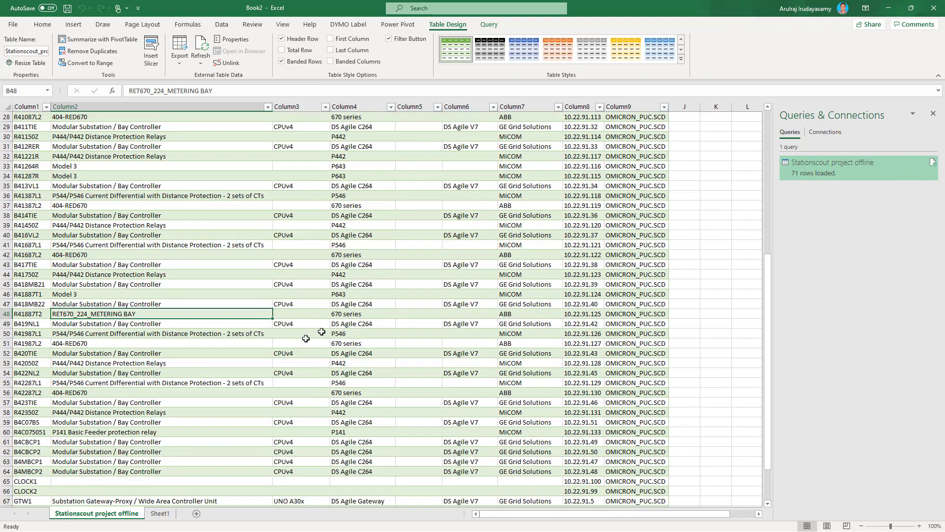
scroll(74, 477, "down", 3)
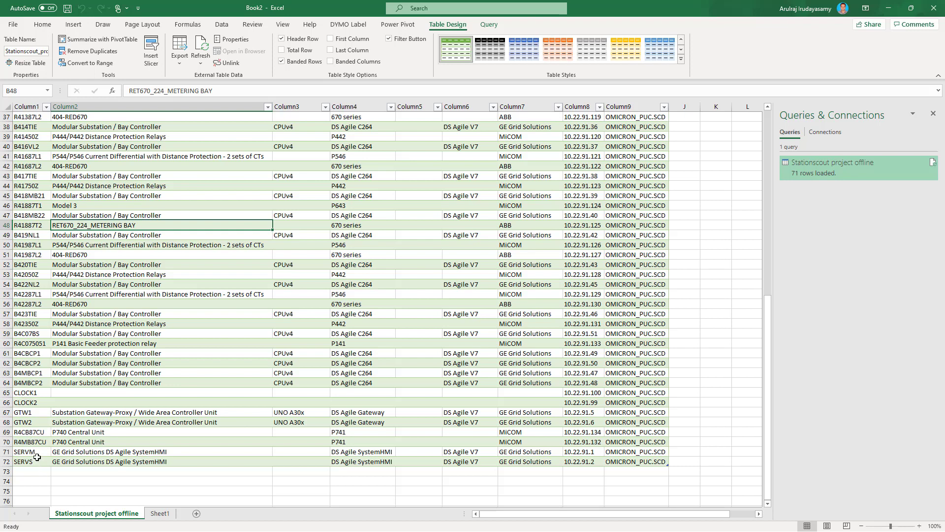
left_click(152, 453)
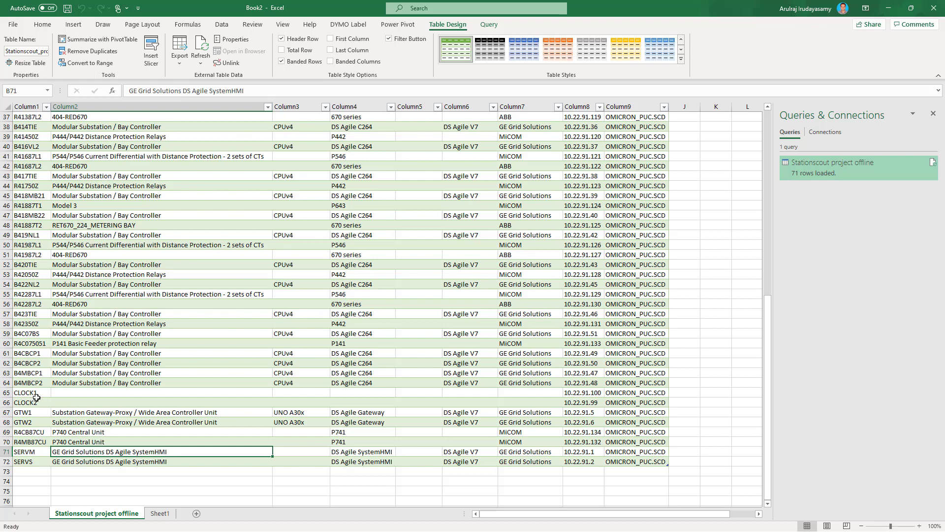
left_click(557, 394)
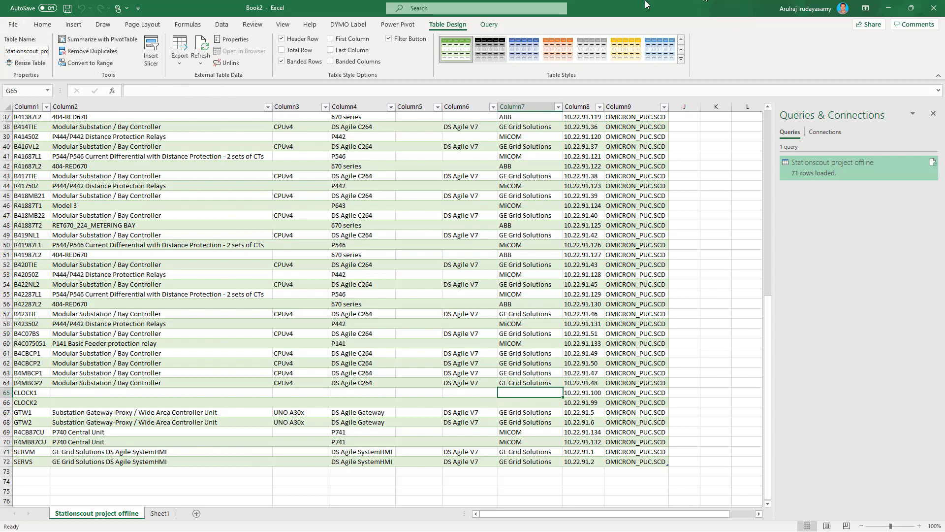
left_click(895, 8)
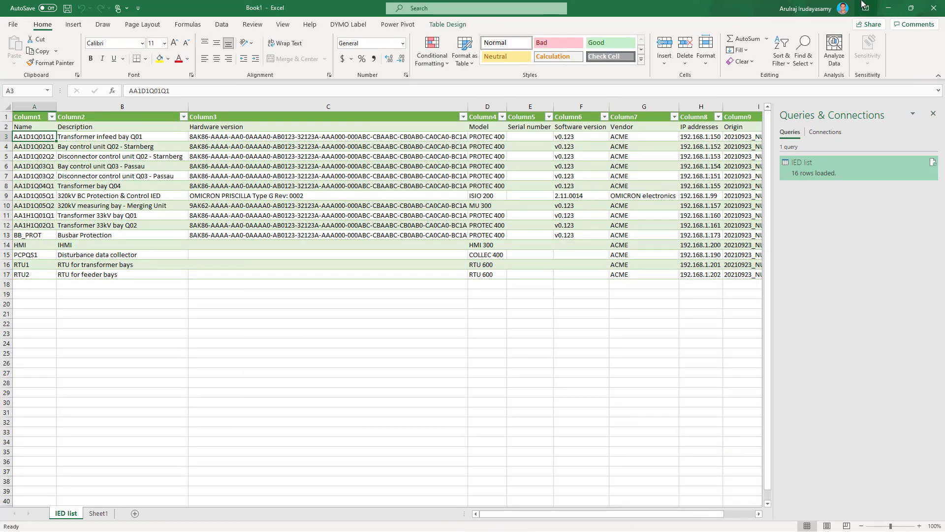
Minimize the Book1 IED list workbook window
left_click(889, 8)
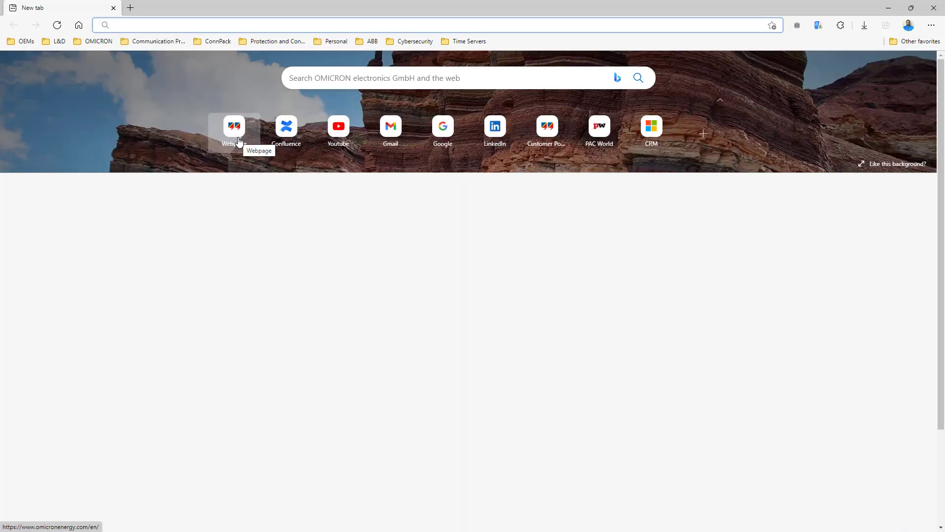
Go to the OMICRON Technical Support page and scroll to the regional support contacts
left_click(239, 141)
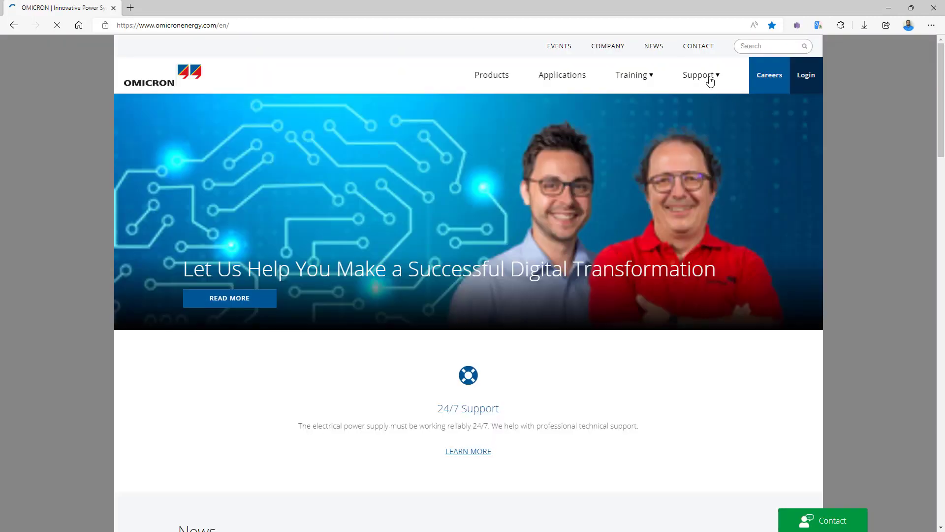
left_click(710, 82)
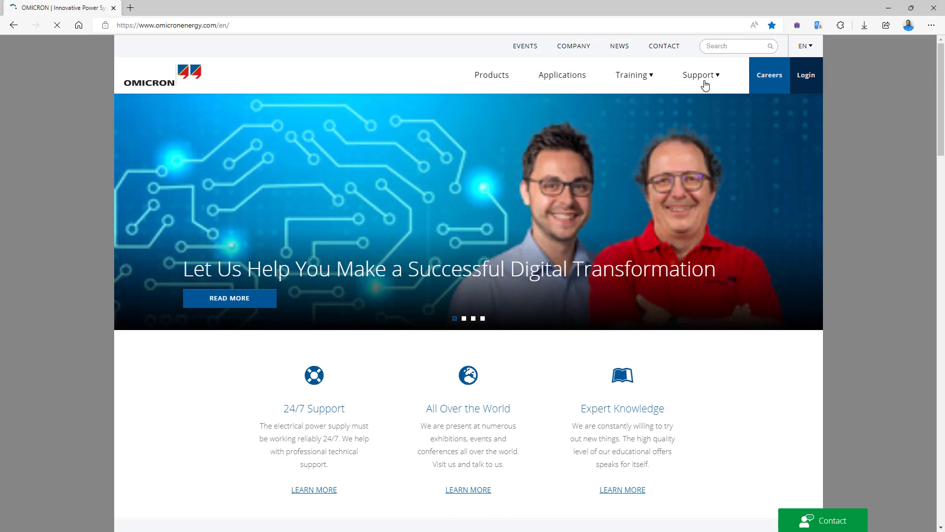
left_click(705, 84)
left_click(702, 109)
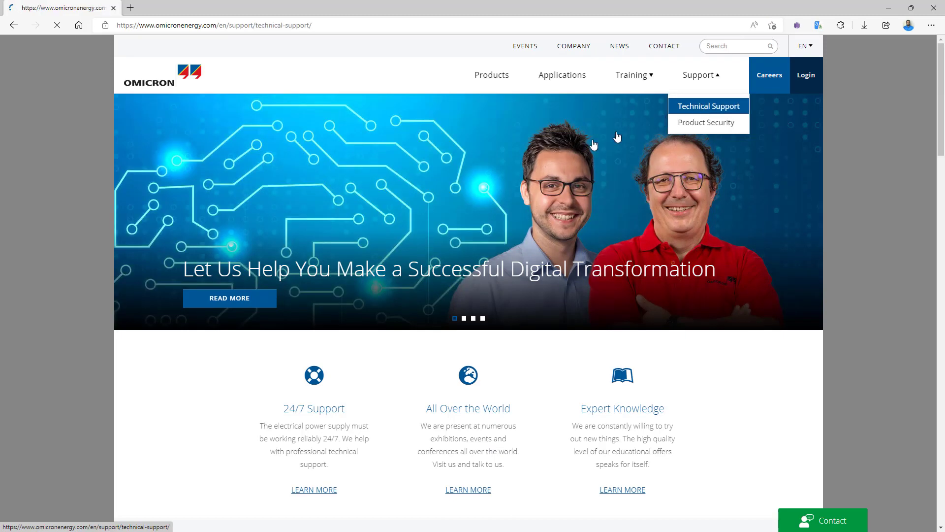
scroll(402, 382, "down", 8)
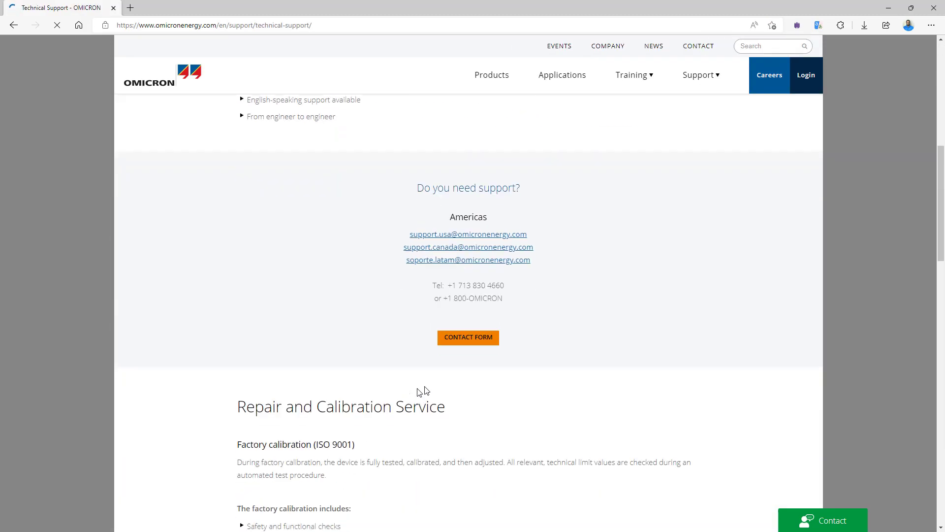
scroll(621, 336, "up", 3)
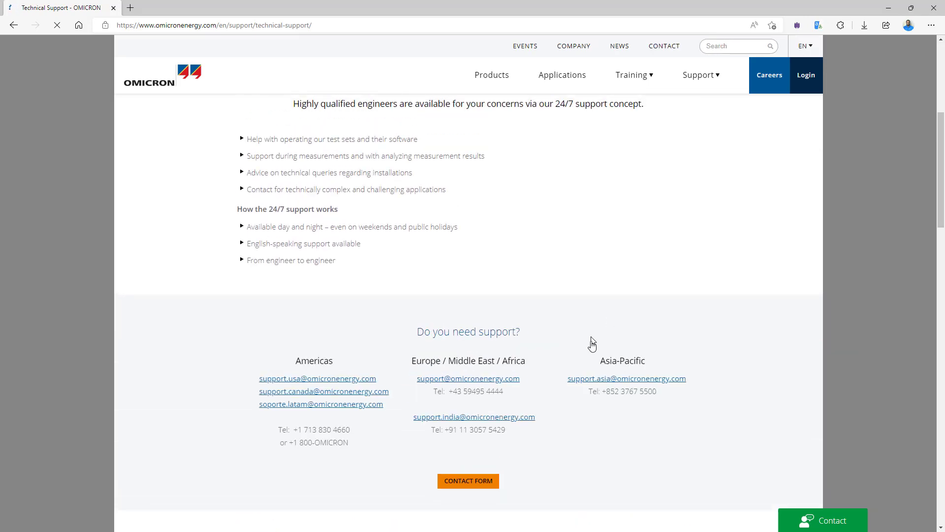
scroll(566, 342, "down", 3)
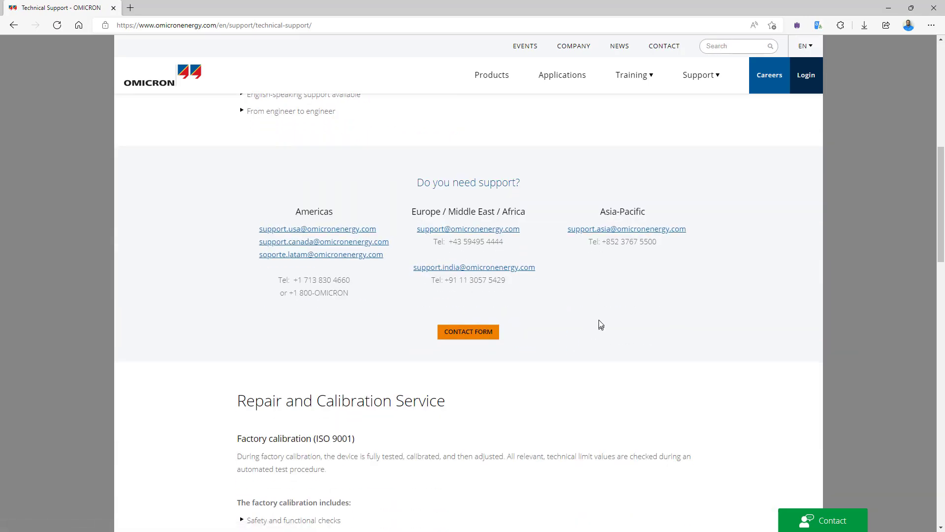